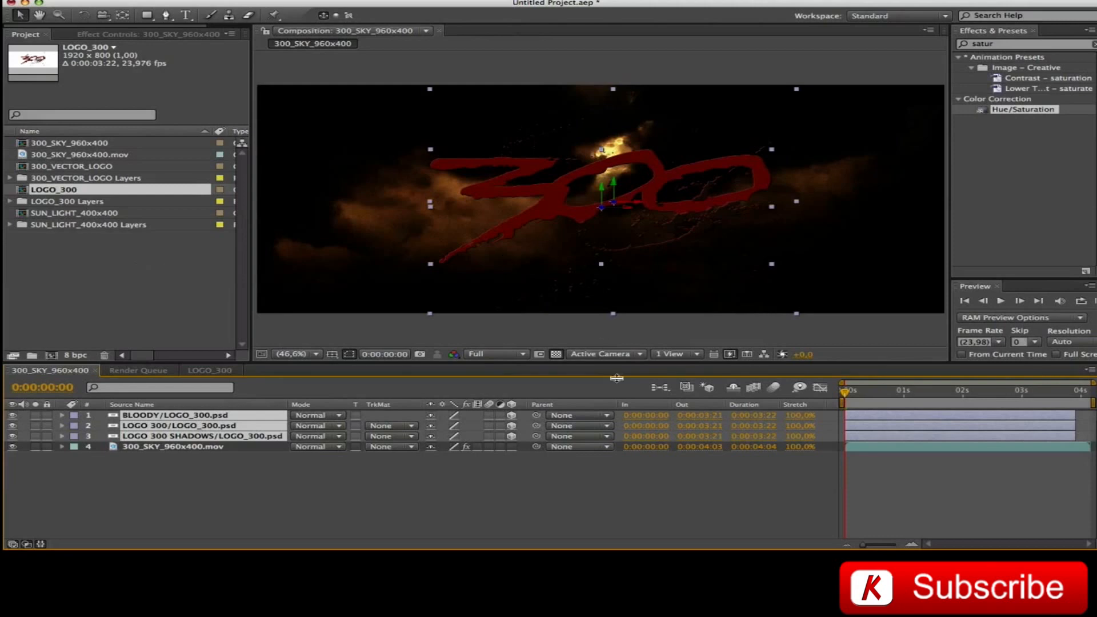
Extend the three selected logo layers to the end of the composition and pre-compose them as LOGO 300
drag(1073, 416, 1082, 416)
key(super+s)
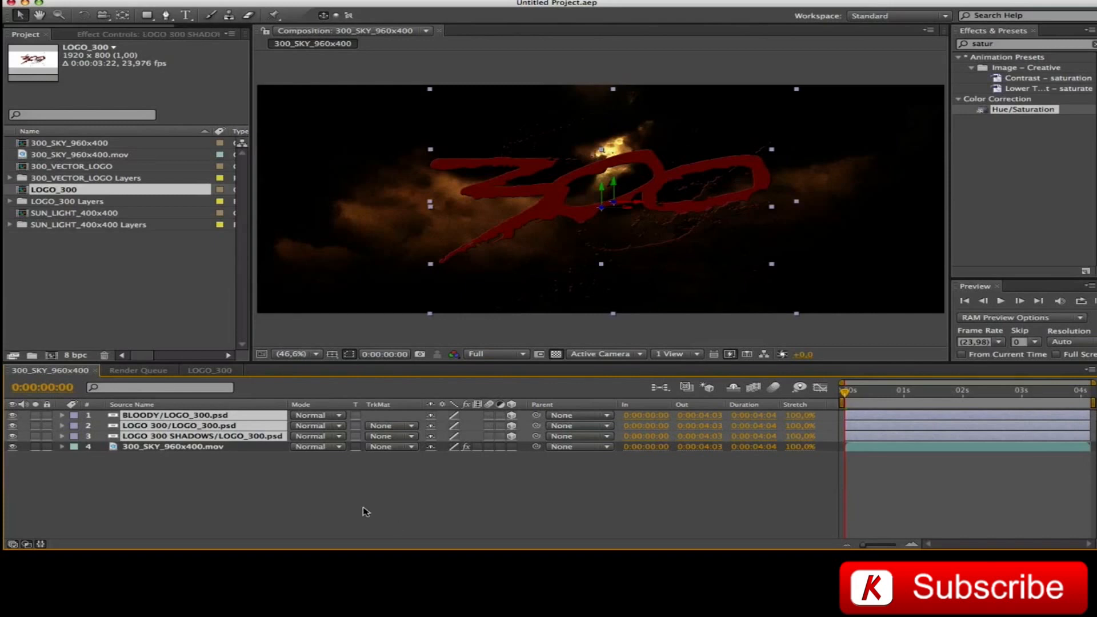
key(super+shift+c)
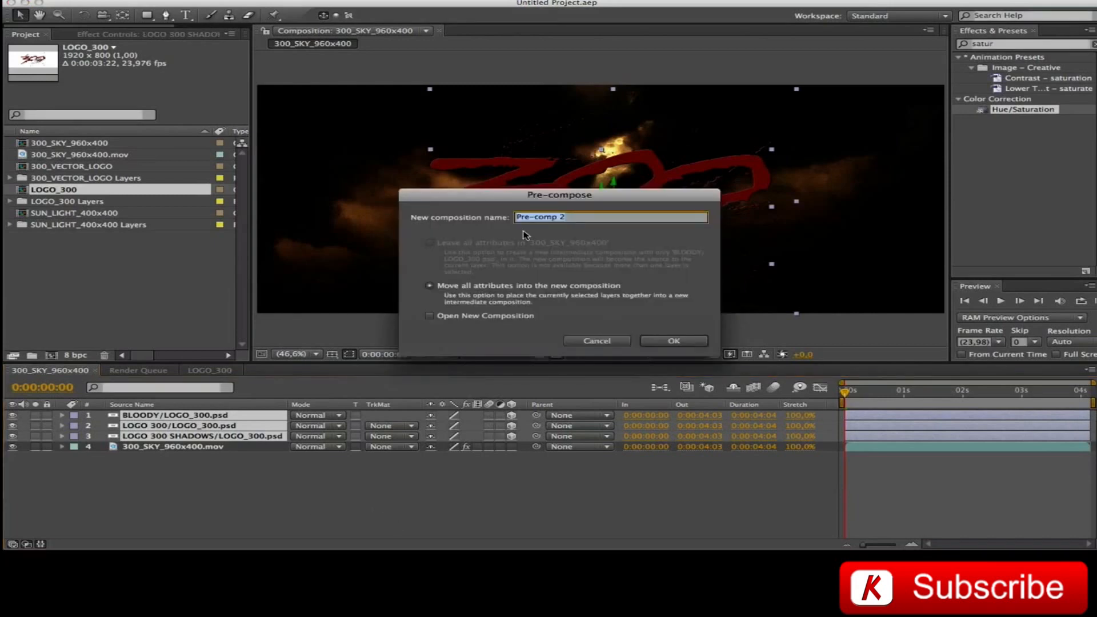
text(LOGO 300)
key(Return)
key(Caps_Lock)
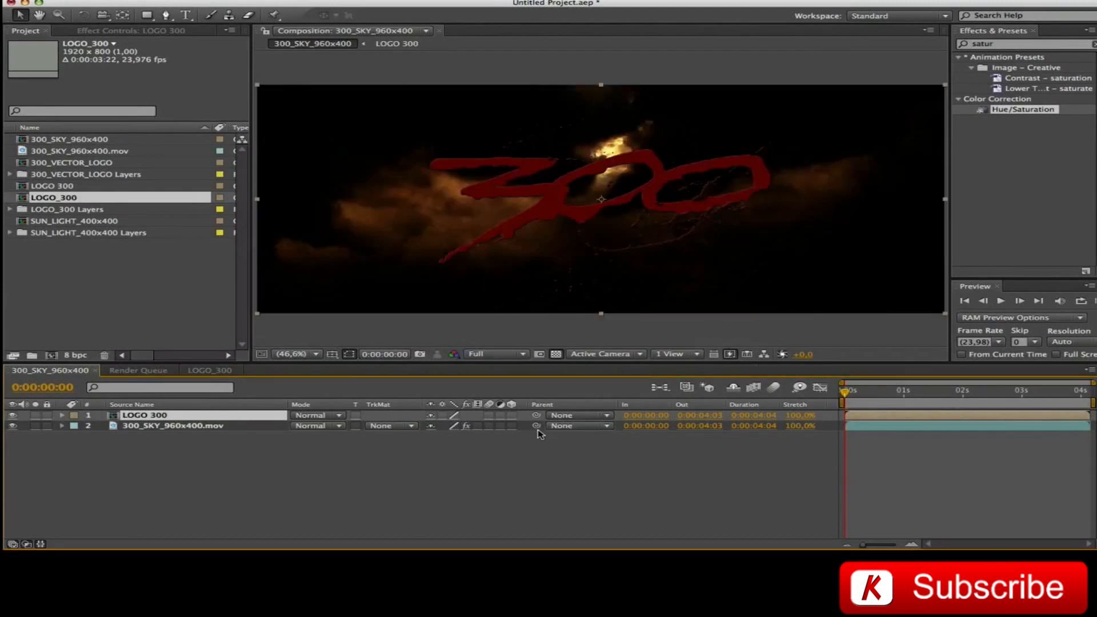
Open the LOGO 300 composition and start Position keyframing at frame 0 for all three of its layers
double_click(145, 415)
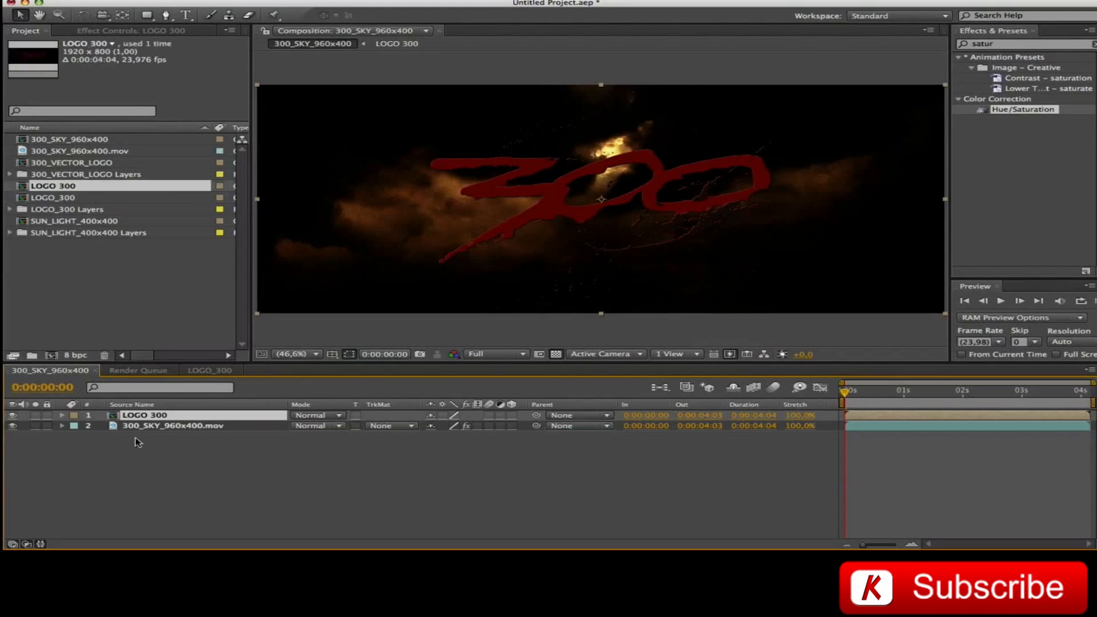
click(164, 416)
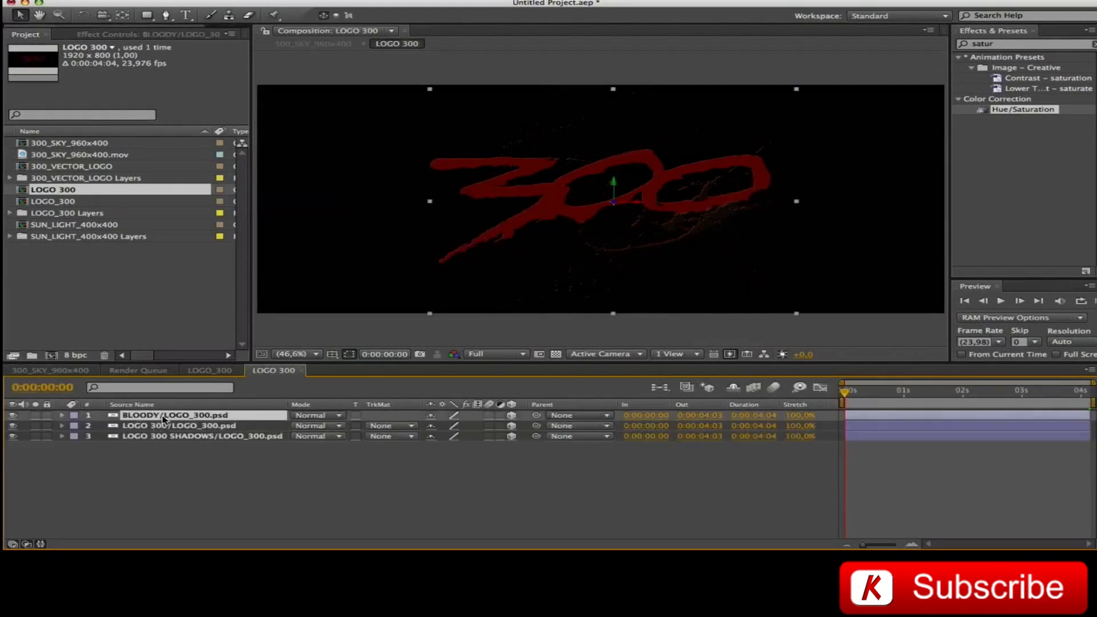
shift+click(159, 437)
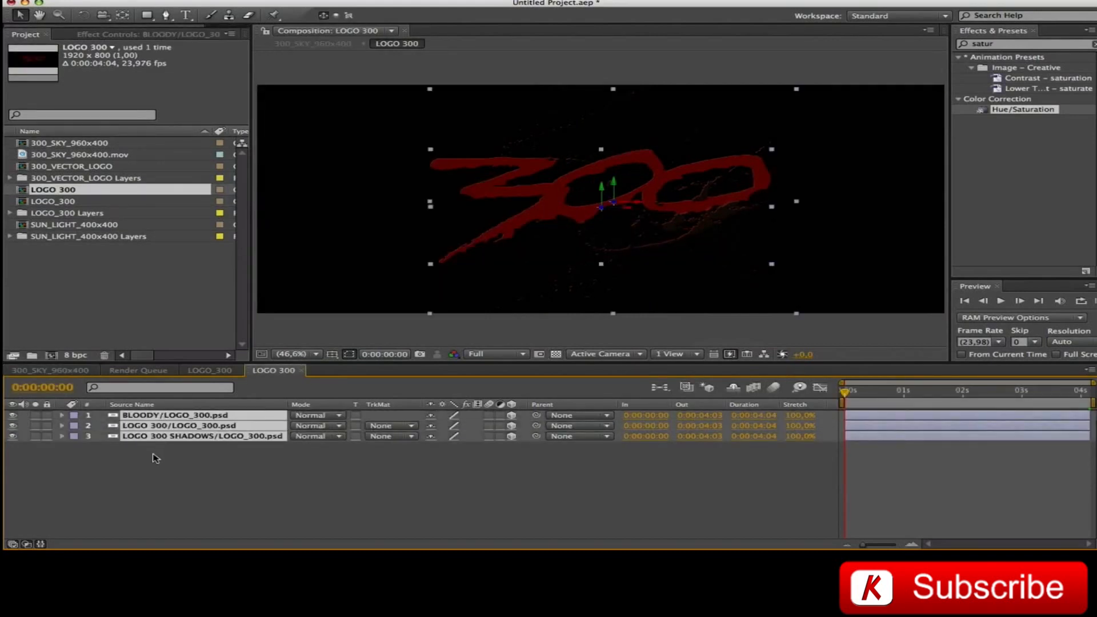
key(p)
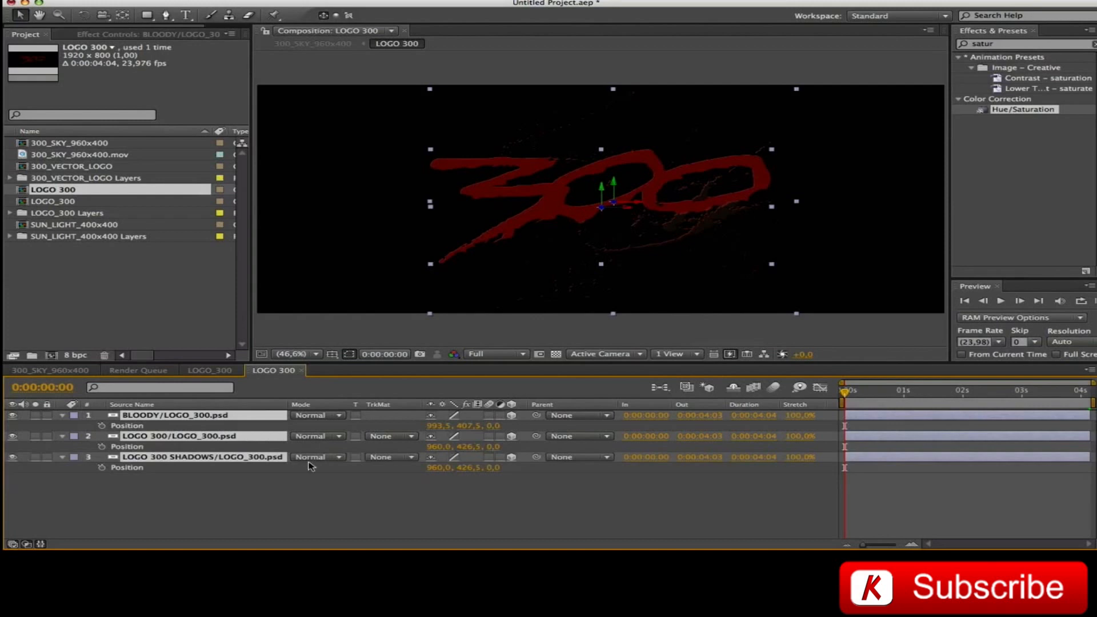
click(101, 426)
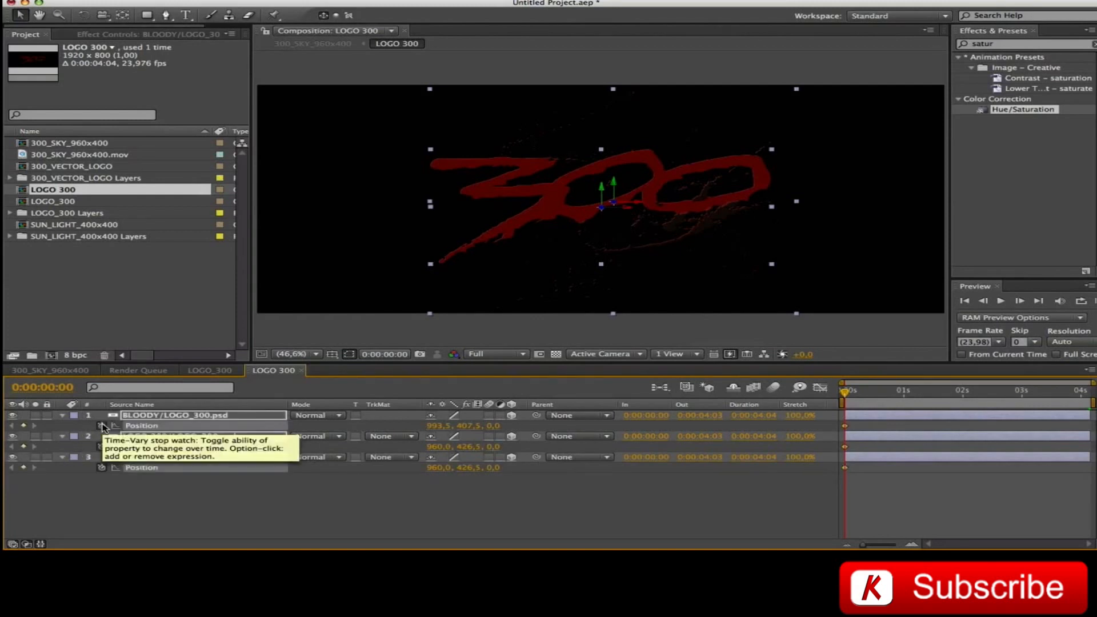
Add Position keyframes to all three logo layers at frames 1 and 2
click(52, 391)
text(1)
key(Return)
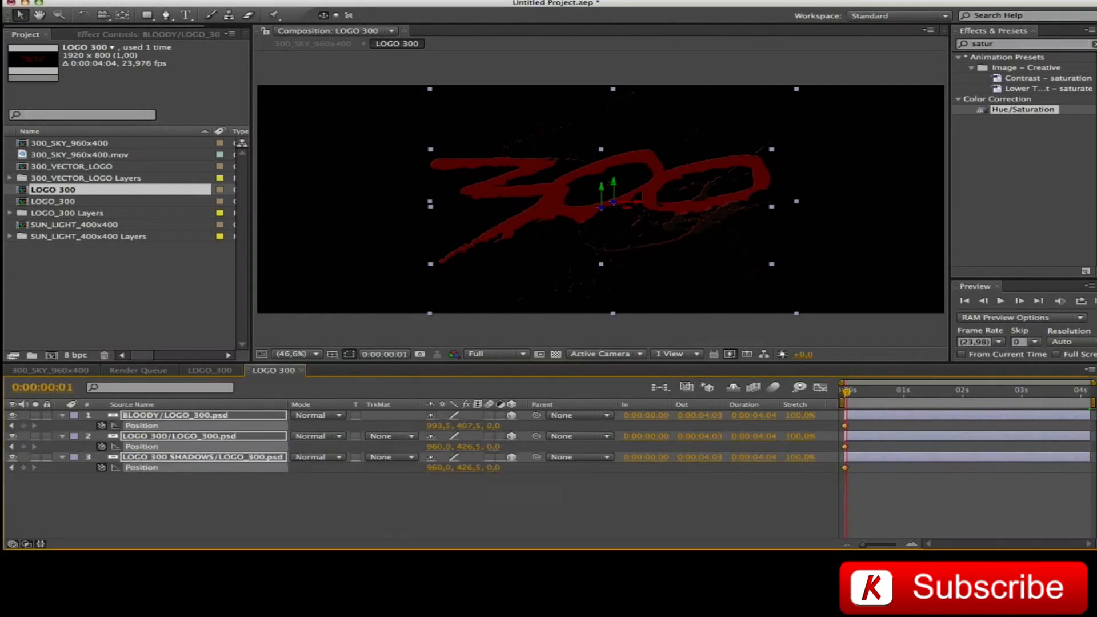
click(44, 390)
text(2)
key(Return)
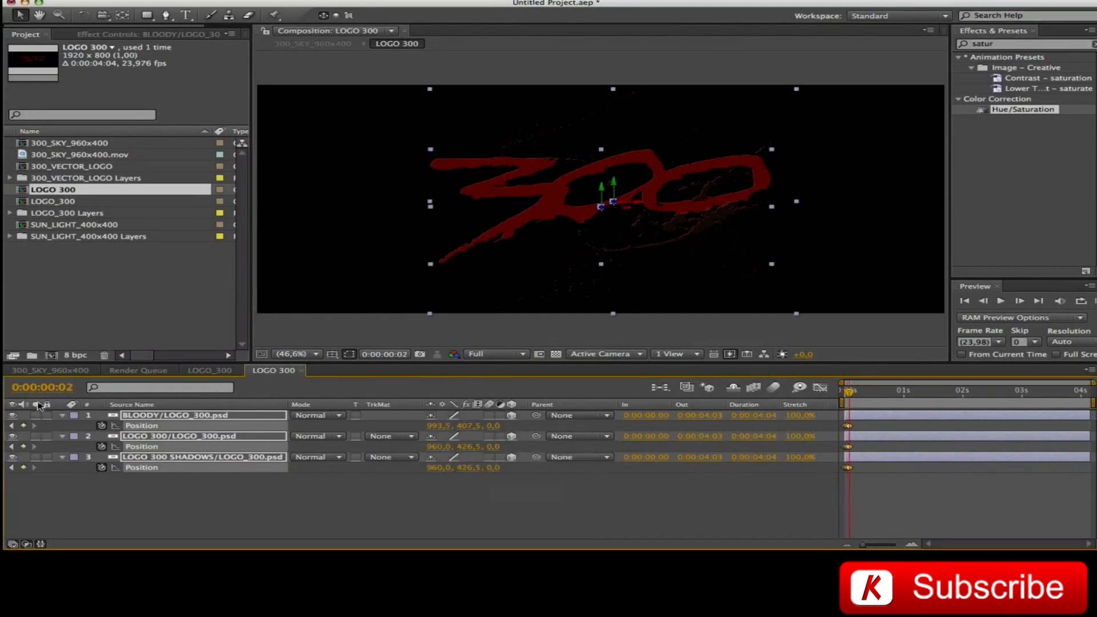
Add Position keyframes to all three logo layers at frames 3, 4 and 5 and at the end of the composition
click(45, 390)
text(3)
key(Return)
click(44, 390)
text(4)
key(Return)
click(45, 390)
text(5)
key(Return)
click(24, 425)
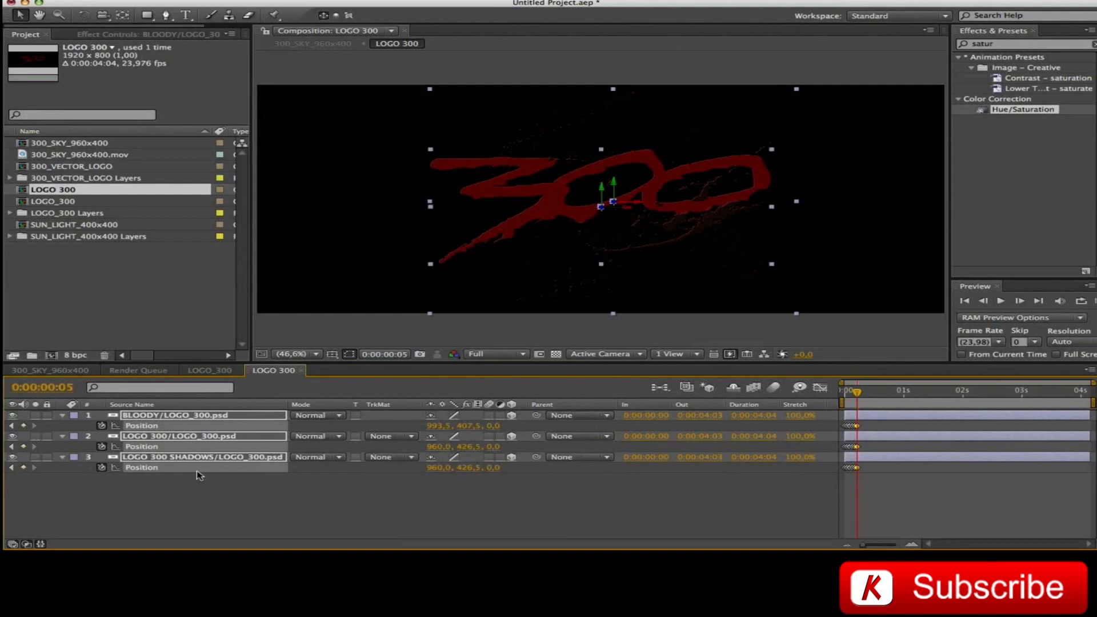
key(End)
click(24, 426)
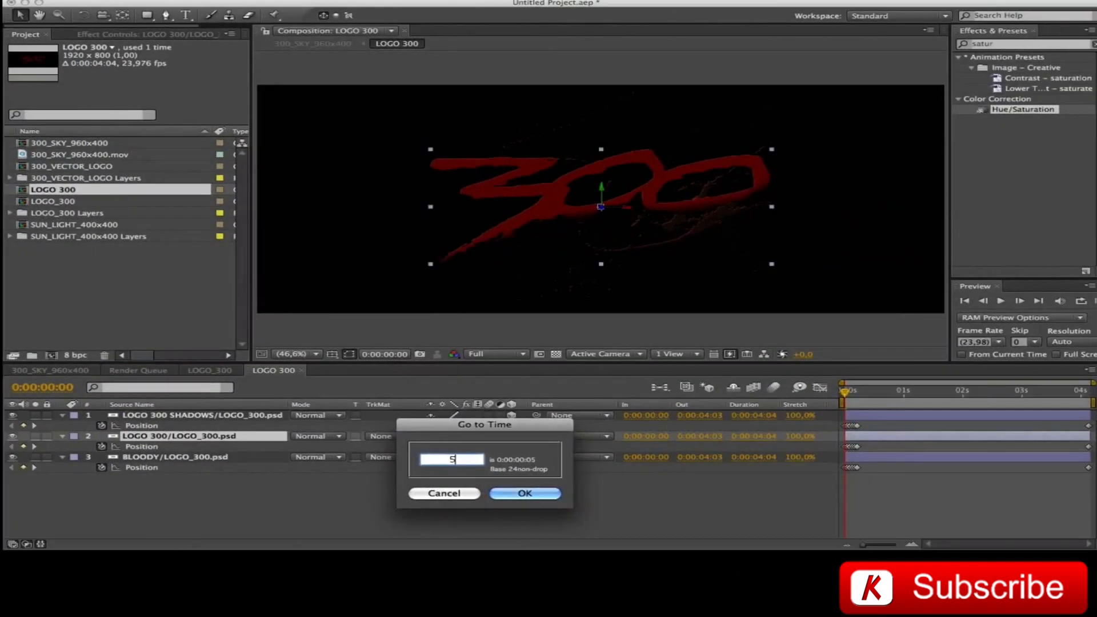
Delete the frame 5 Position keyframes from all three logo layers
key(Return)
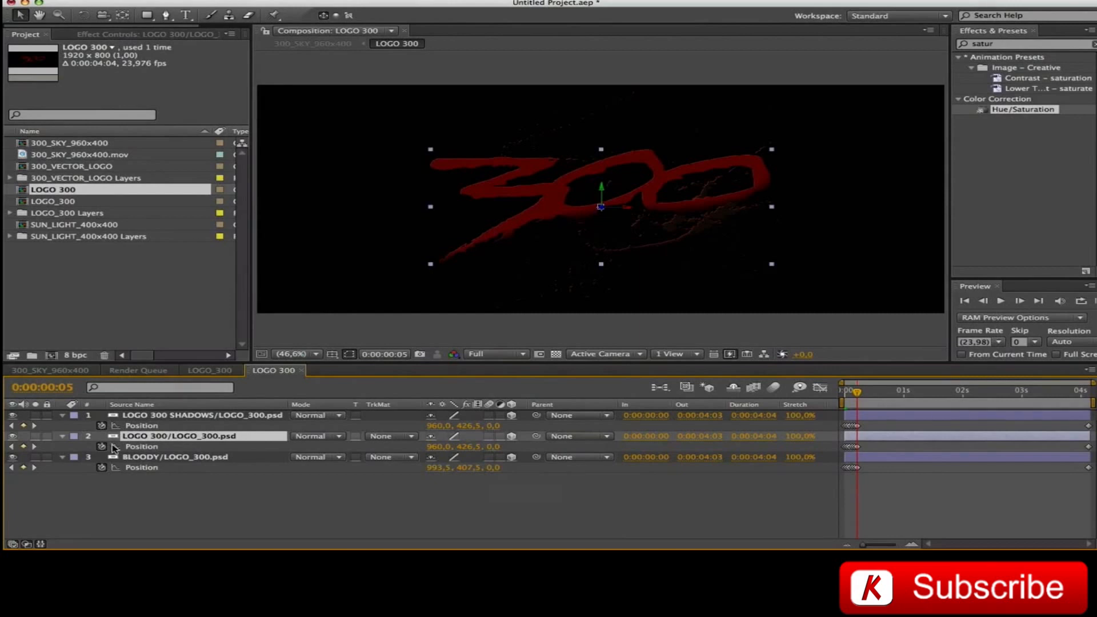
click(152, 459)
shift+click(164, 416)
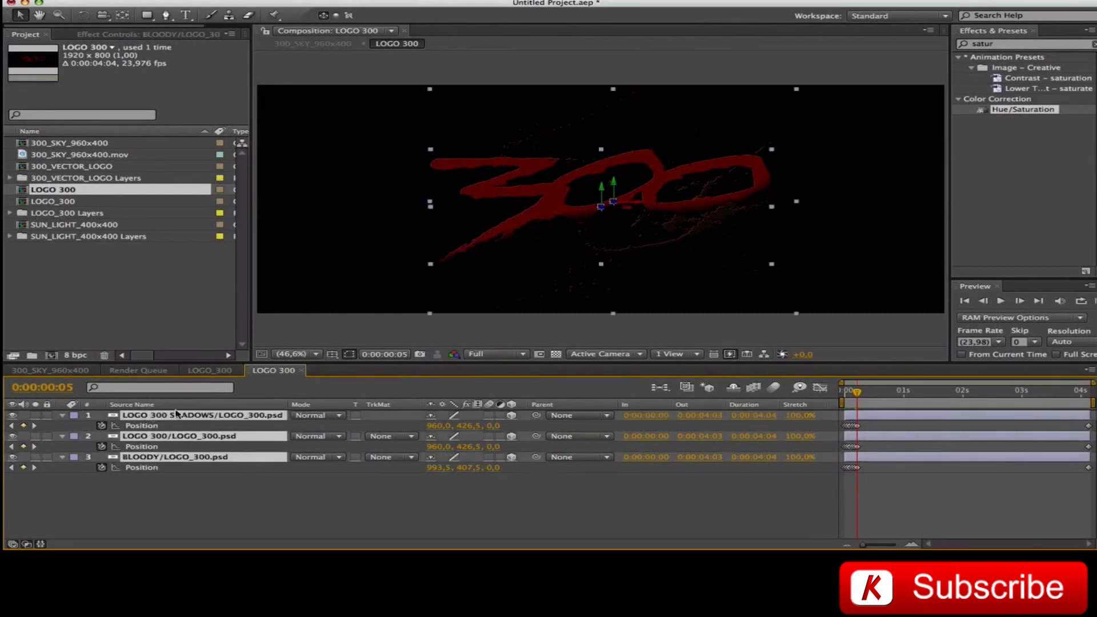
click(913, 543)
click(912, 544)
click(913, 543)
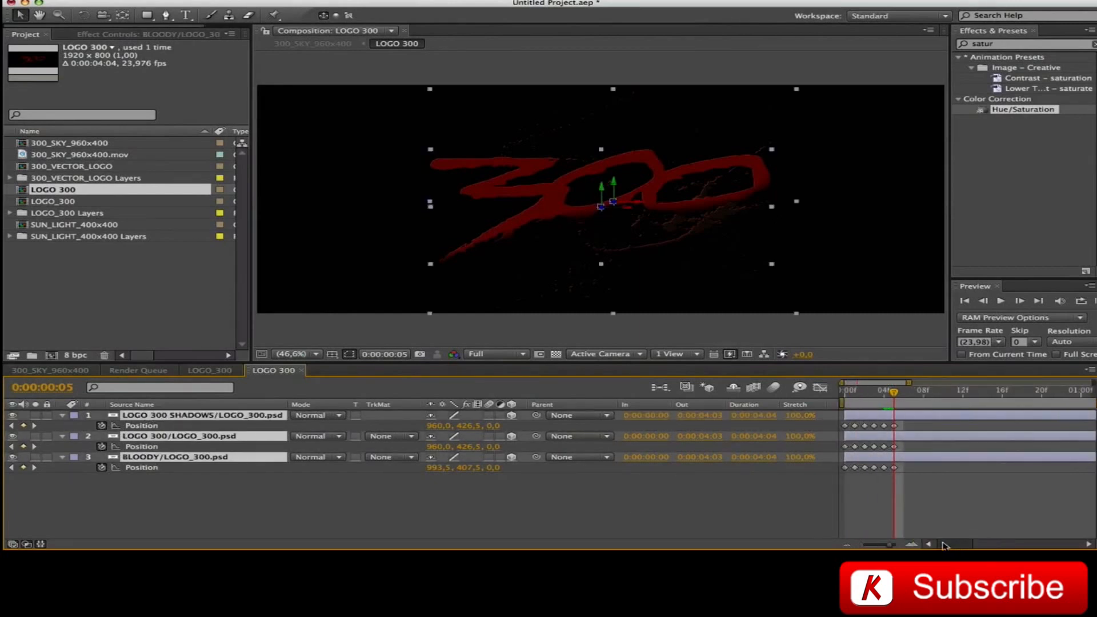
drag(917, 423, 889, 483)
key(Delete)
Set the Position of all three logo layers at frame 3 to 976, 417, -1341
click(11, 426)
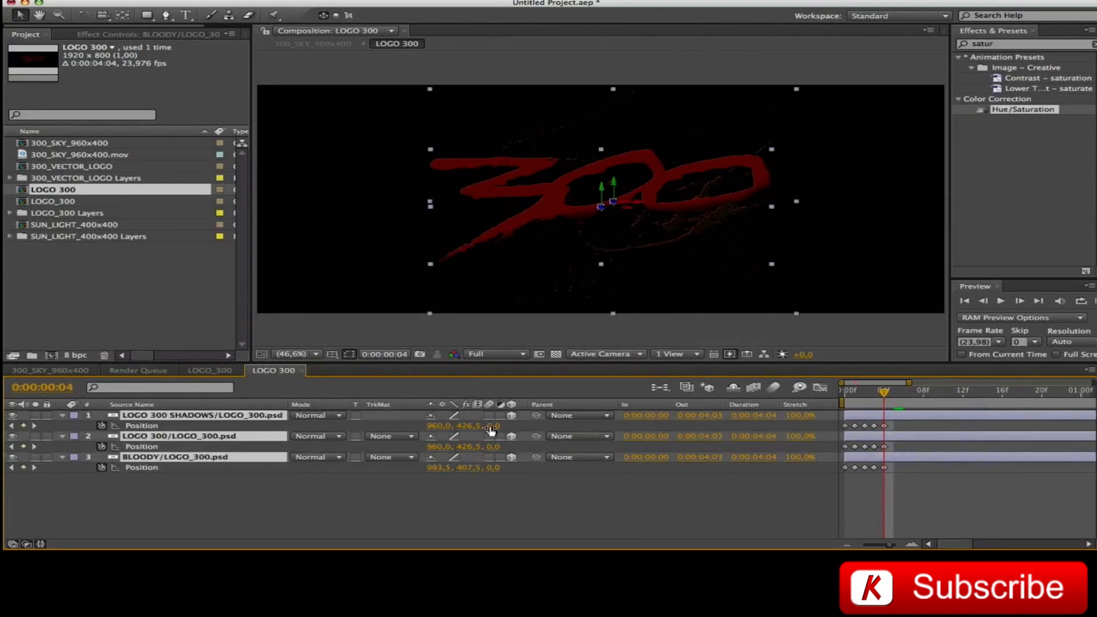
click(12, 426)
click(435, 426)
text(976)
key(Tab)
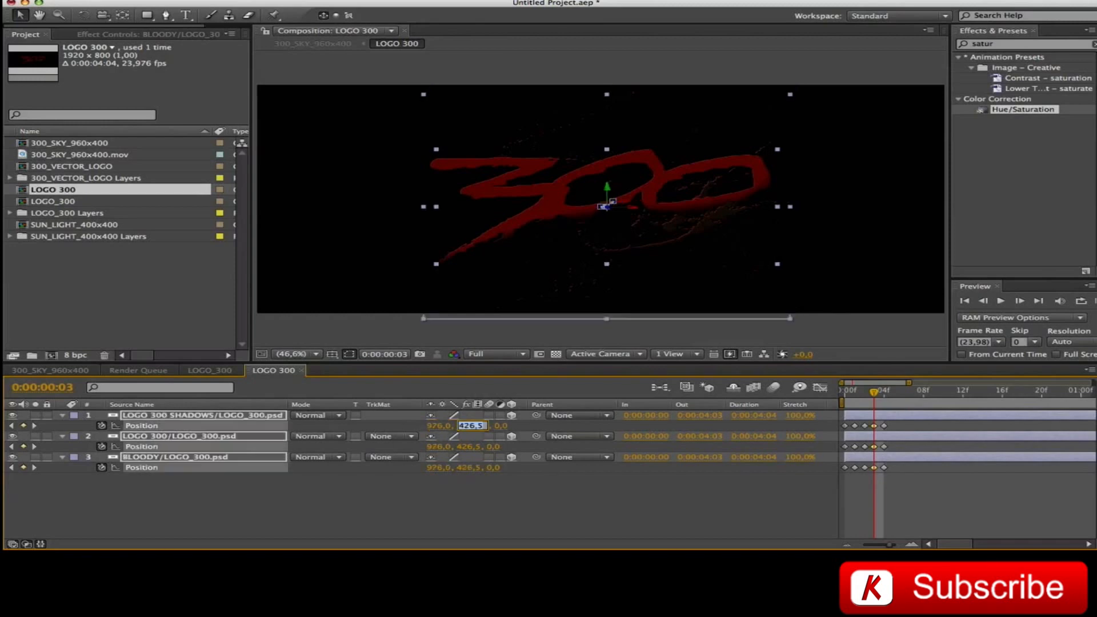
text(417)
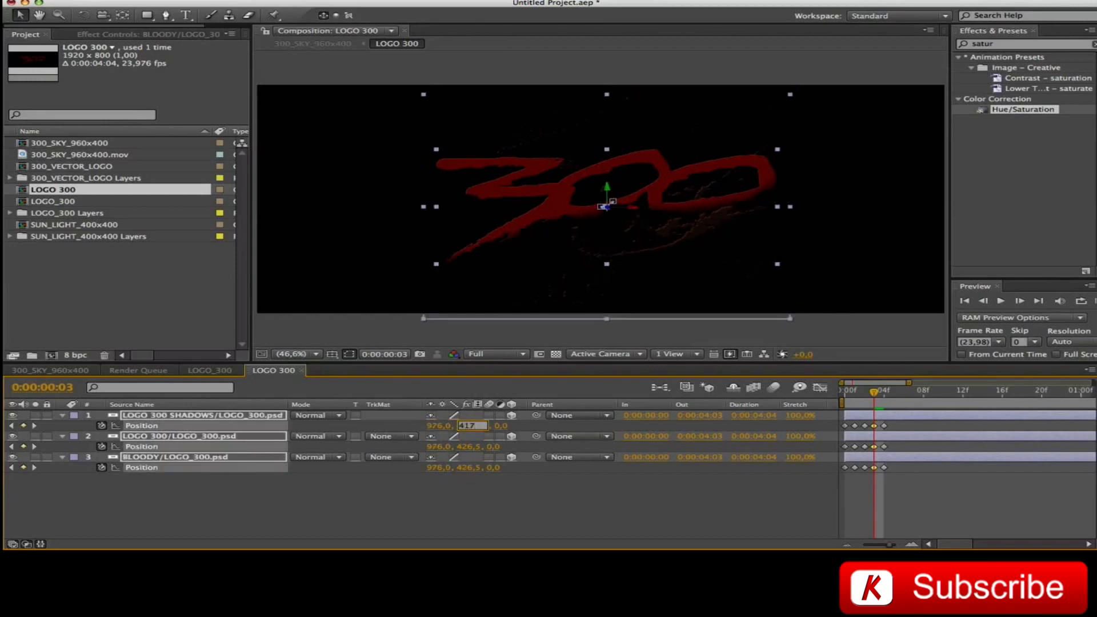
key(Tab)
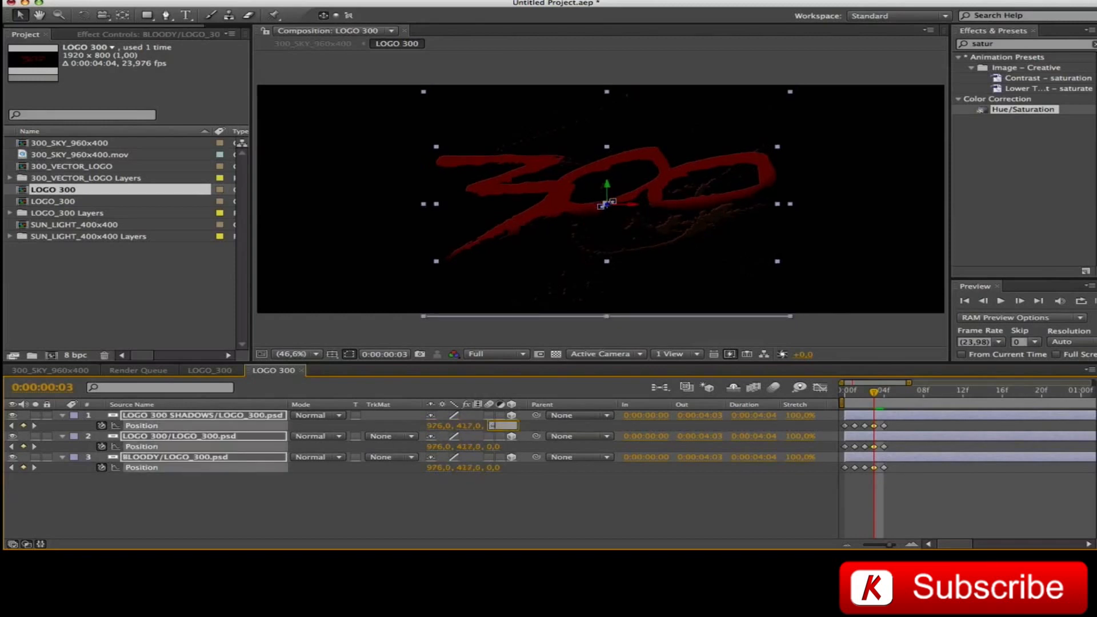
text(-1341)
key(Return)
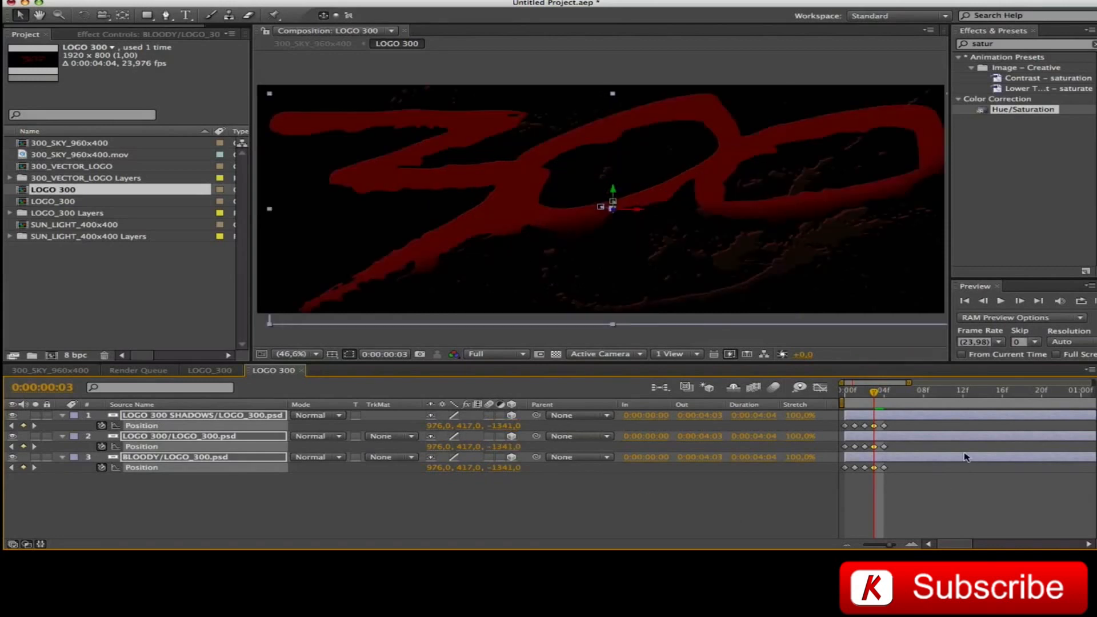
Set the Position of all three logo layers at frame 2 to 995, 407, -2035
drag(873, 395, 865, 392)
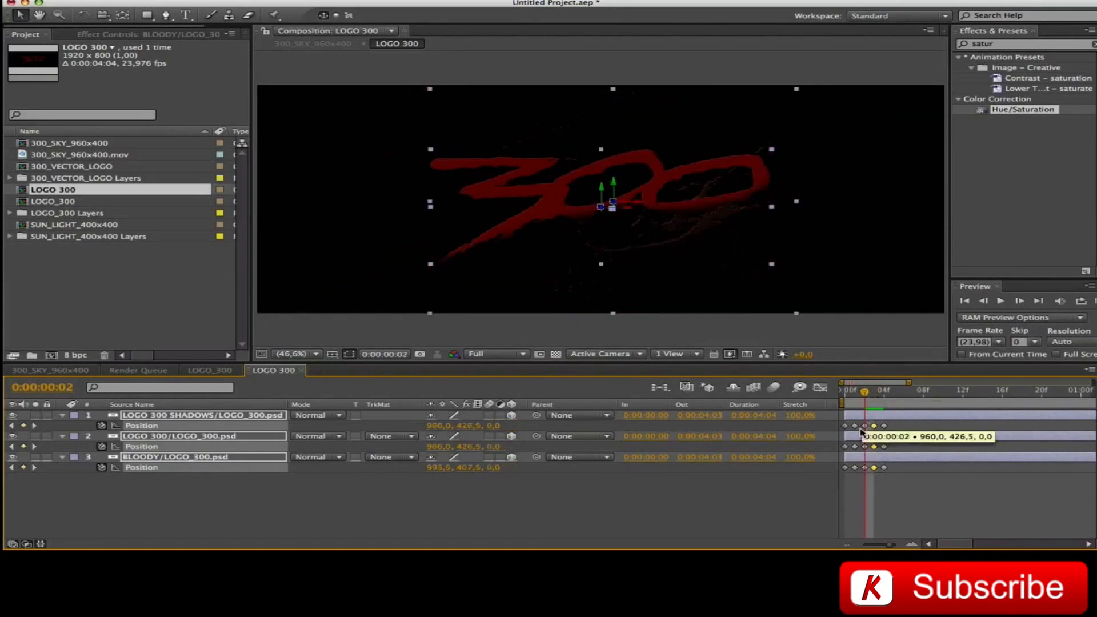
click(441, 428)
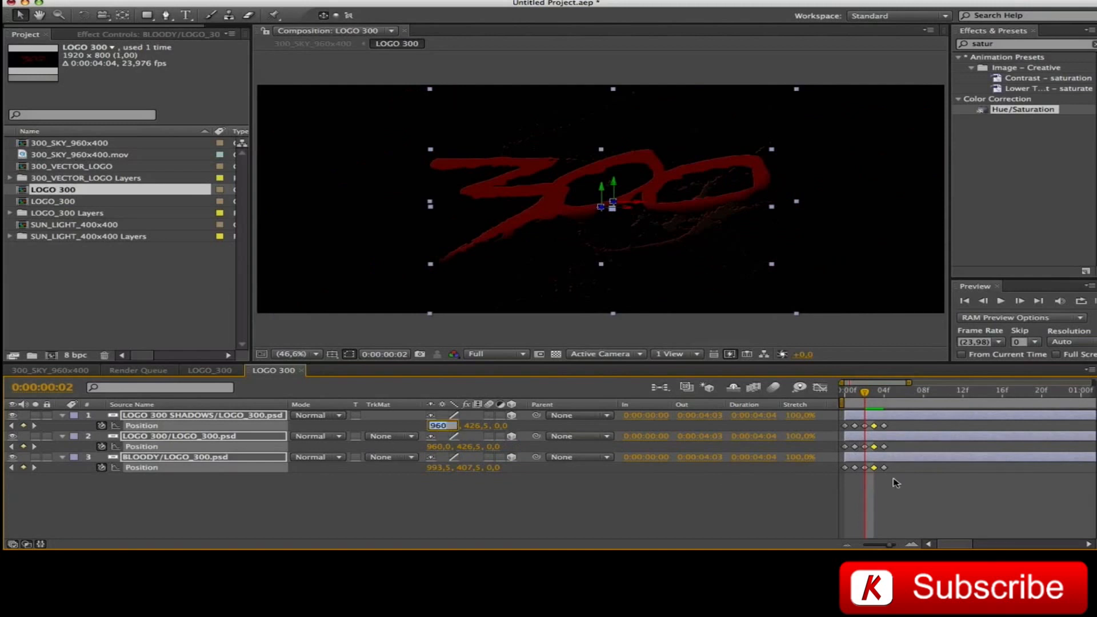
text(995)
key(Tab)
text(407)
key(Tab)
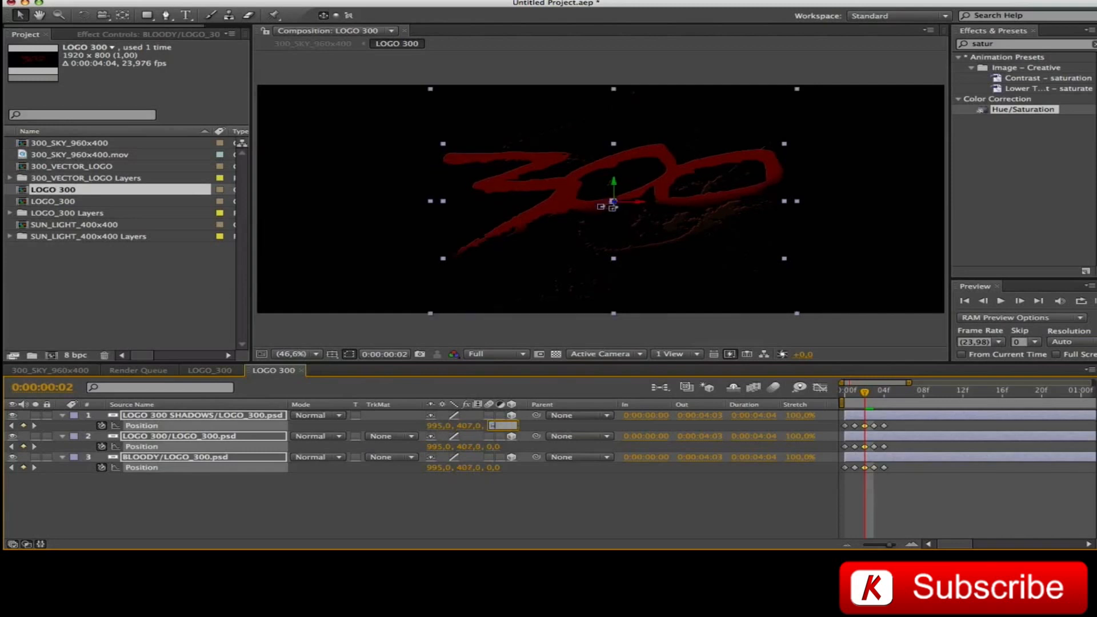
text(-2035)
key(Return)
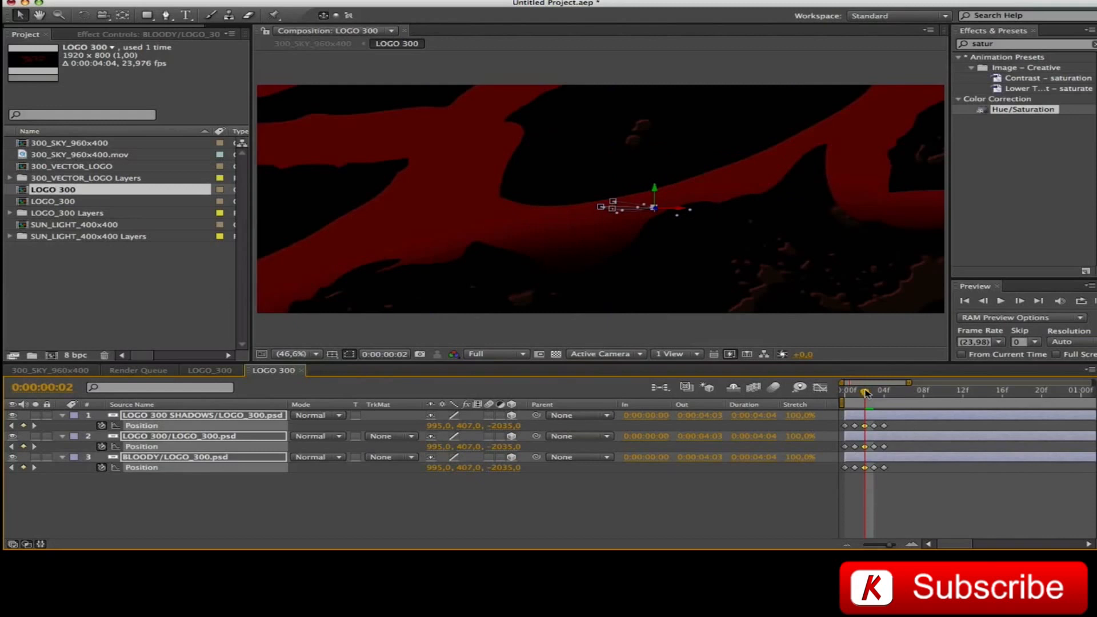
Set the Position of all three logo layers at frame 1 to 1014, 395, -2366
drag(865, 391, 855, 391)
click(437, 427)
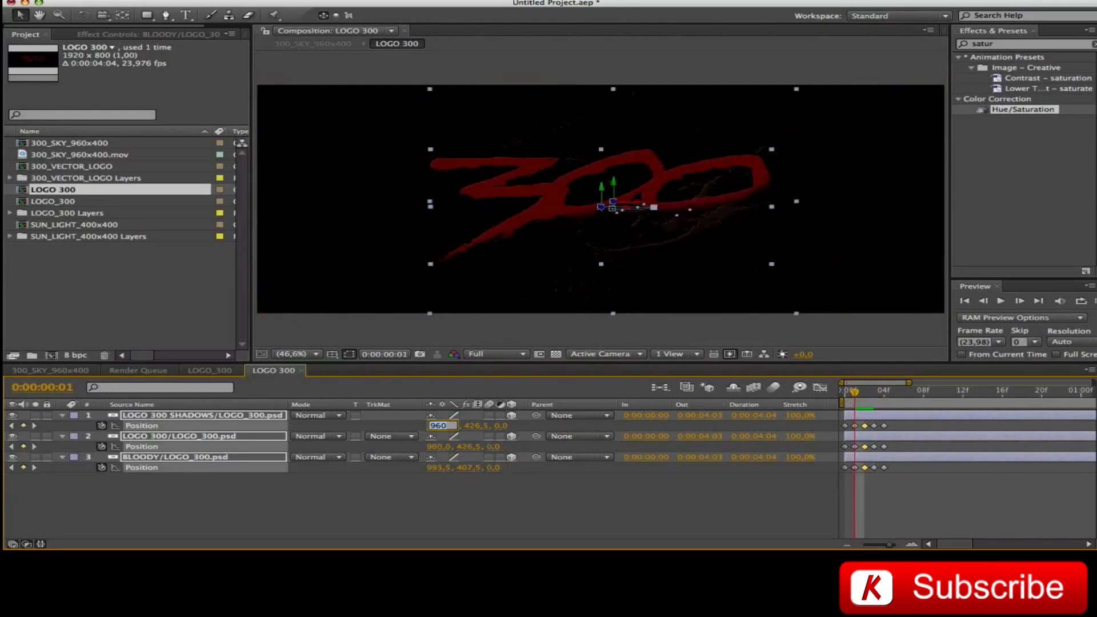
text(1014)
key(Tab)
text(39)
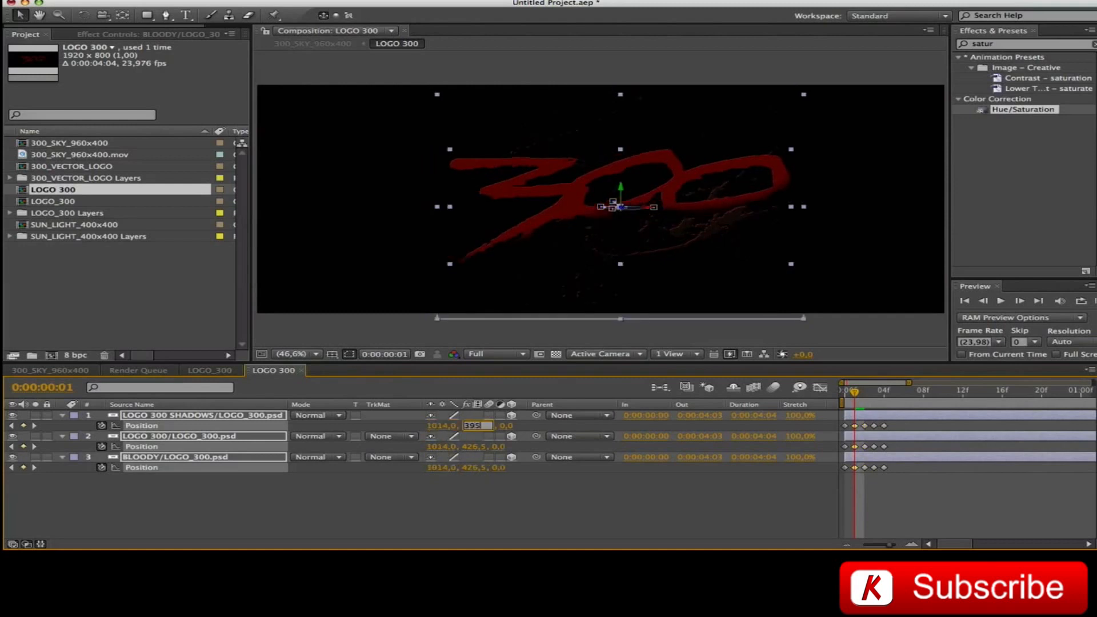
key(Tab)
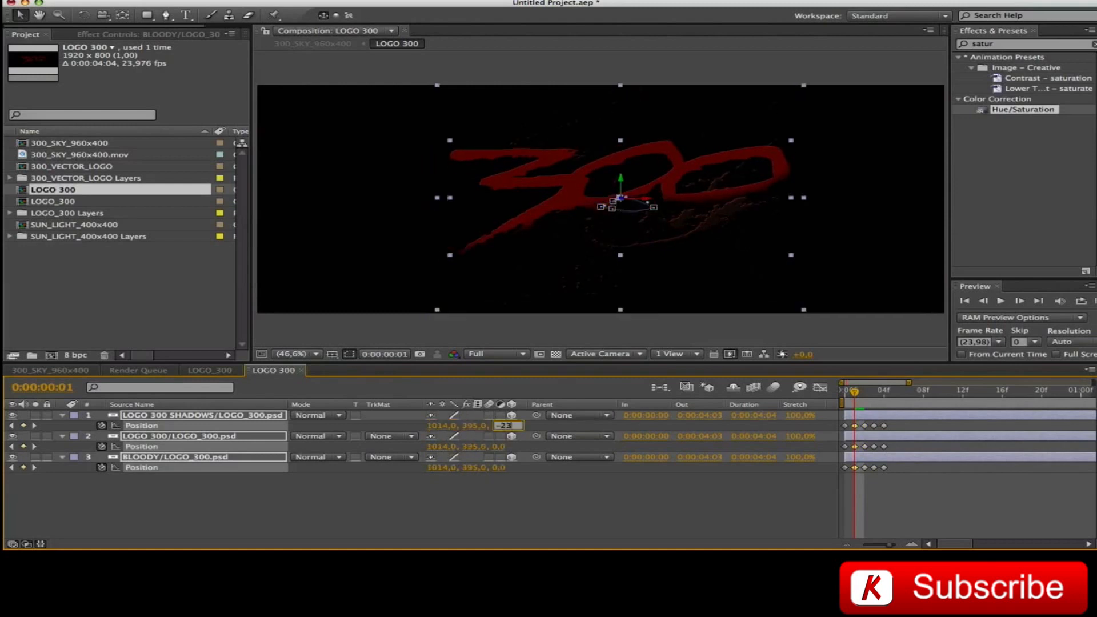
text(-2366)
key(Return)
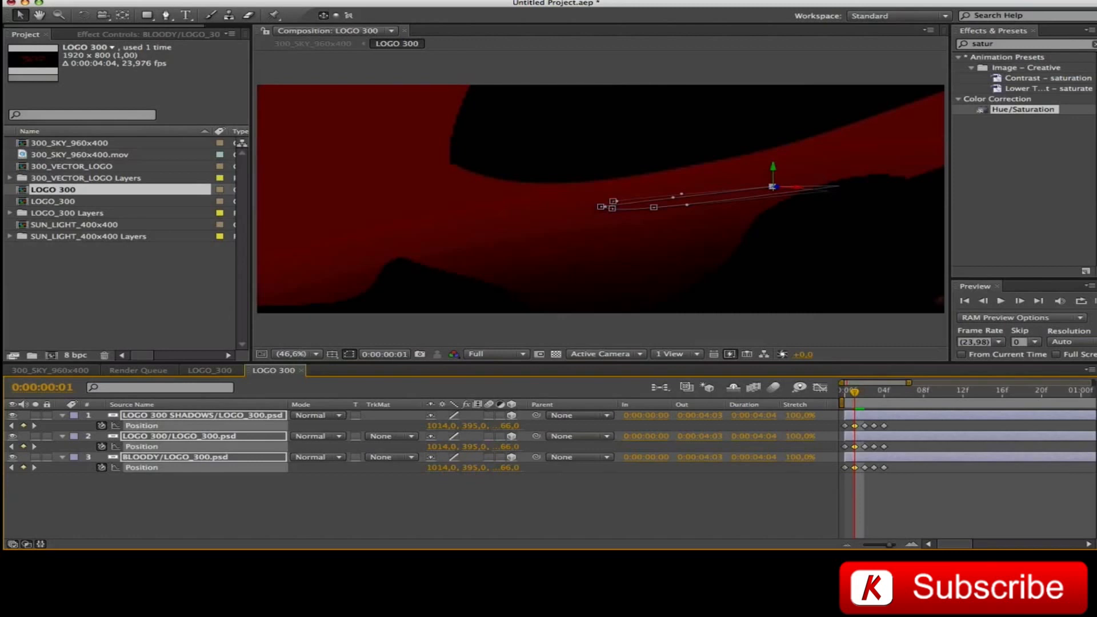
Set the Position of all three logo layers at frame 0 to 1022, 380, -2545
drag(854, 399, 845, 399)
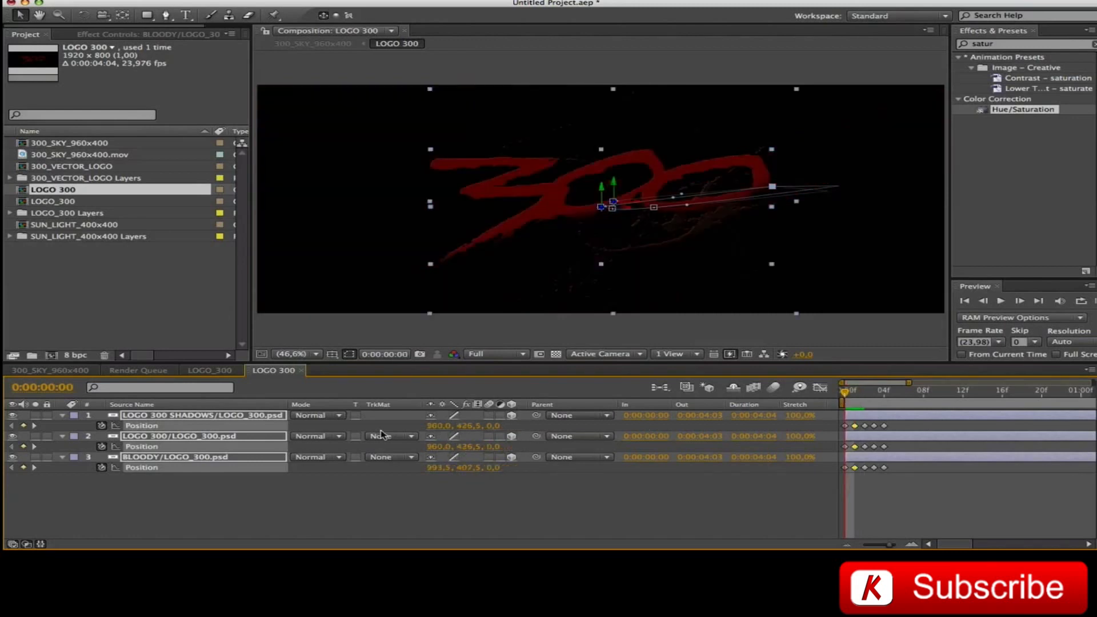
click(438, 426)
text(1022)
key(Tab)
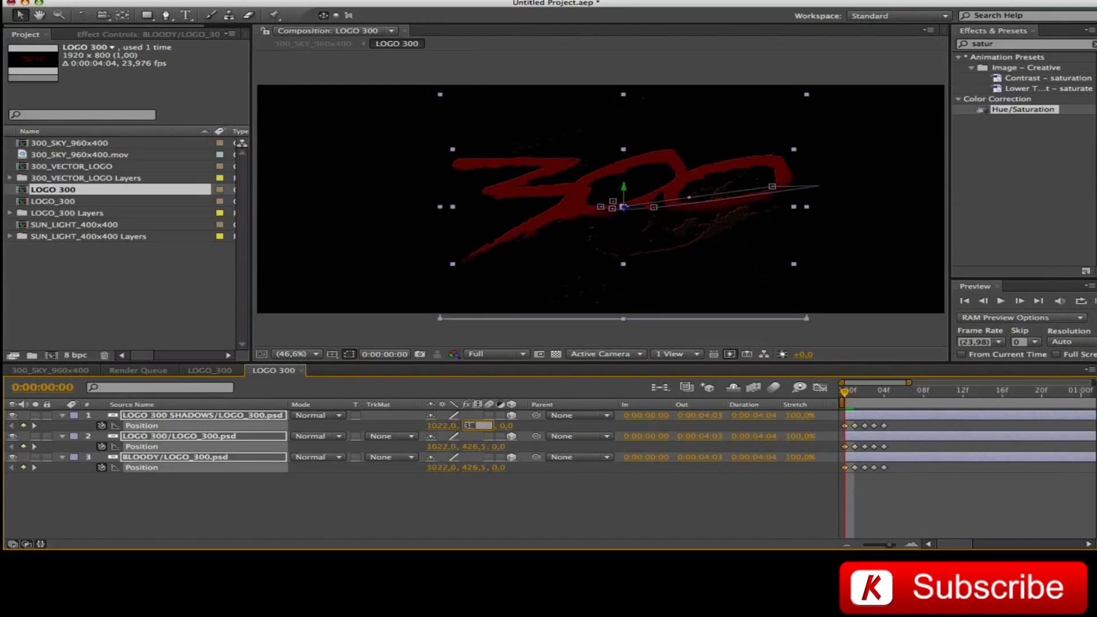
text(380)
key(Tab)
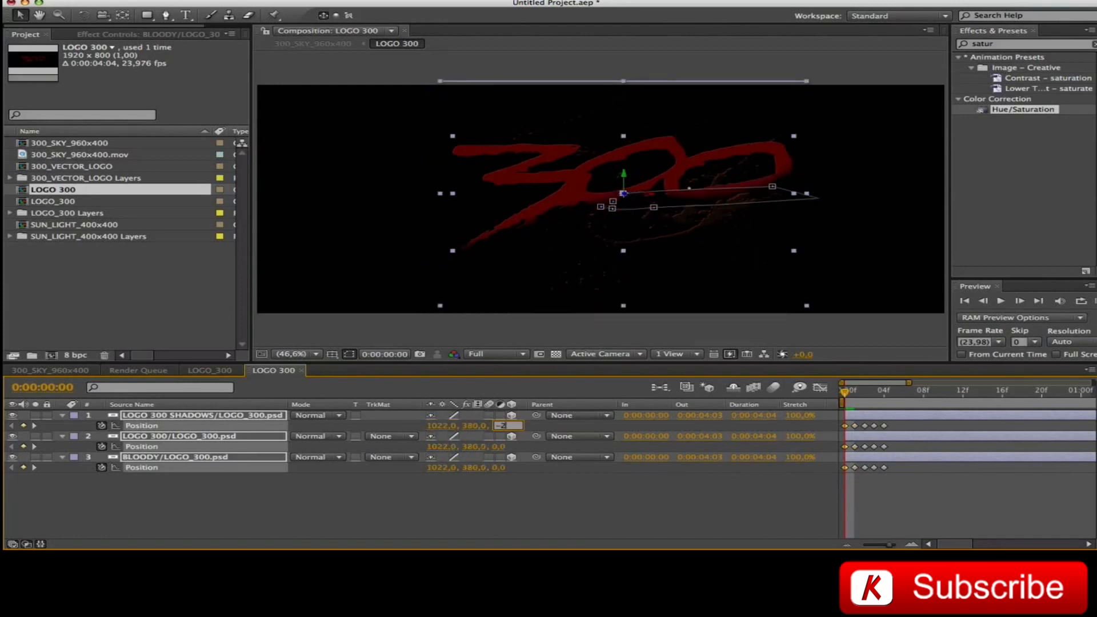
text(-2545)
key(Return)
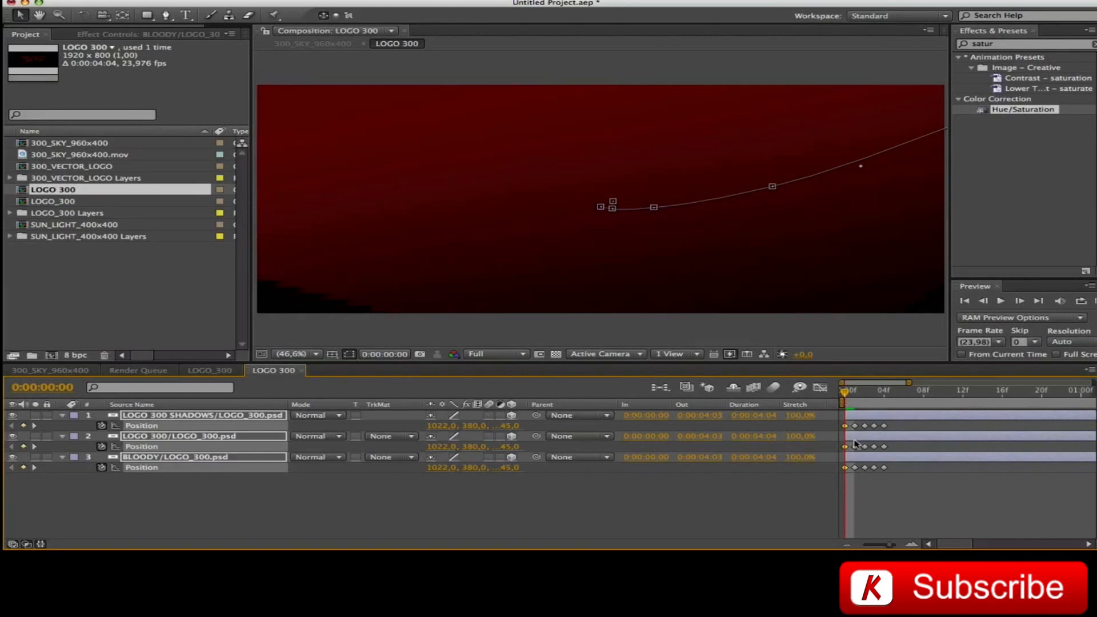
Play back the logo's opening movement and show the composition's full duration in the timeline
key(space)
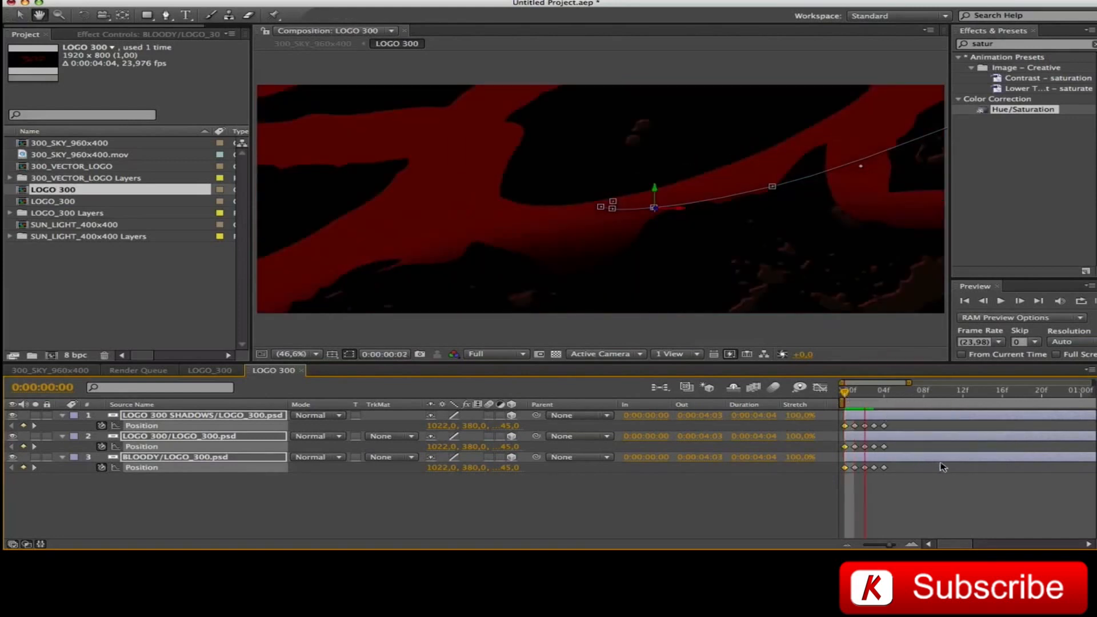
key(space)
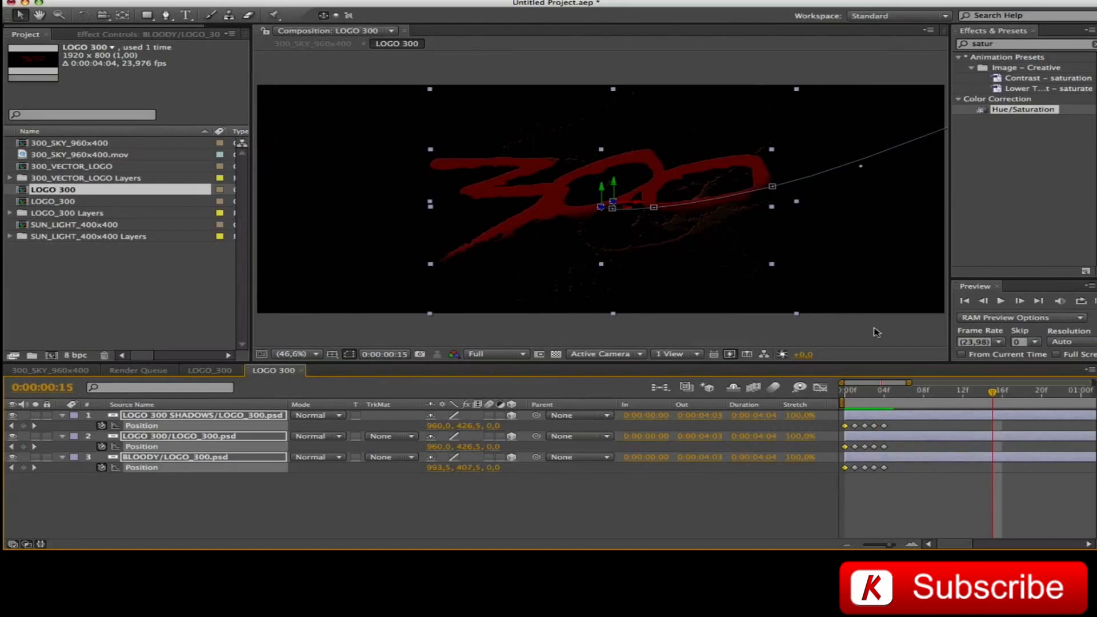
drag(890, 544, 863, 545)
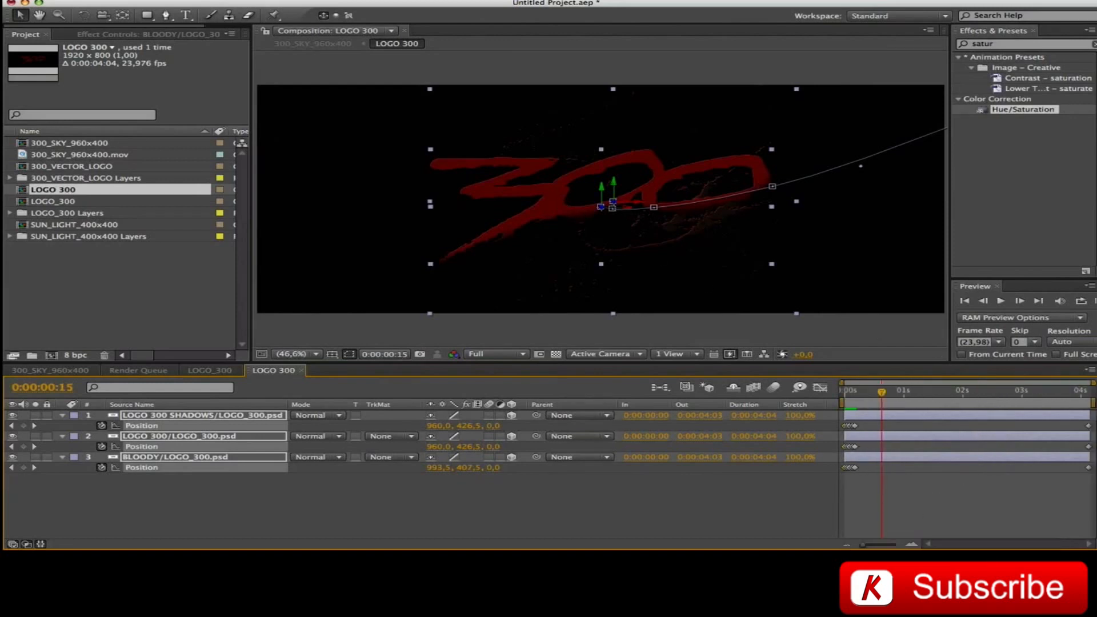
Set the Z Position of all three logo layers to 750 at the composition's last frame, 0:00:04:03
key(End)
click(490, 428)
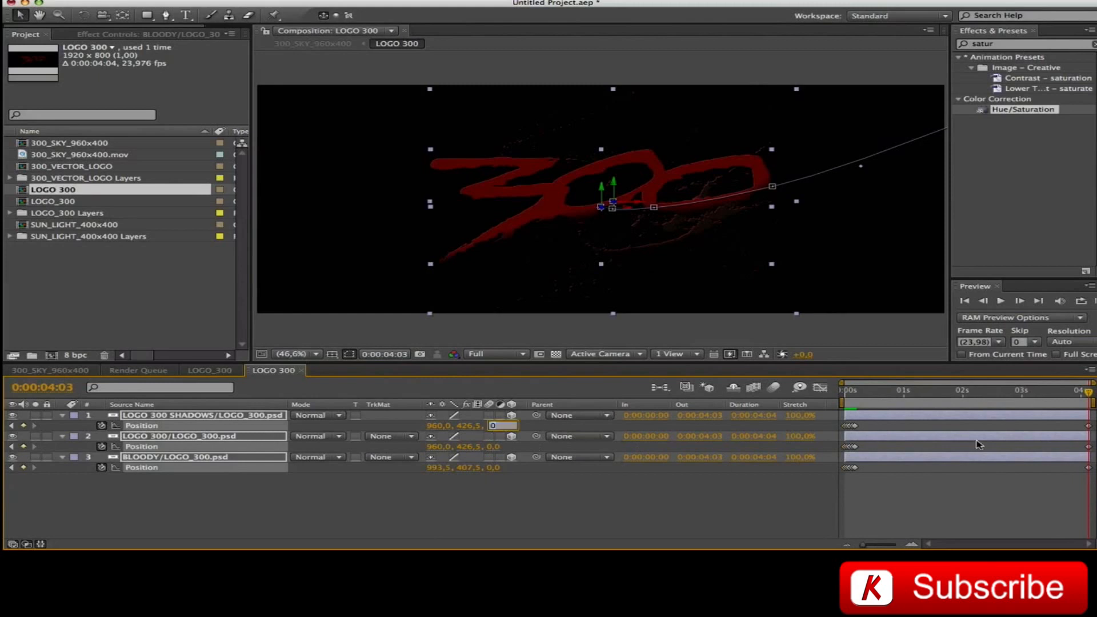
text(750)
key(Return)
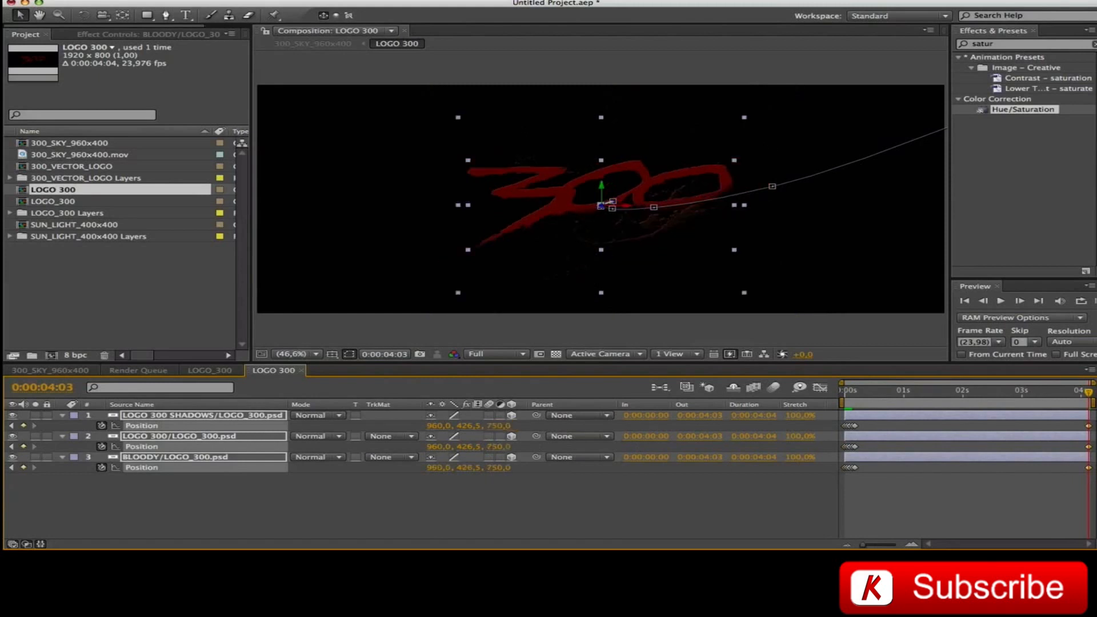
Preview the logo's movement from the start and examine the enlarged logo's edge at frame 0
key(space)
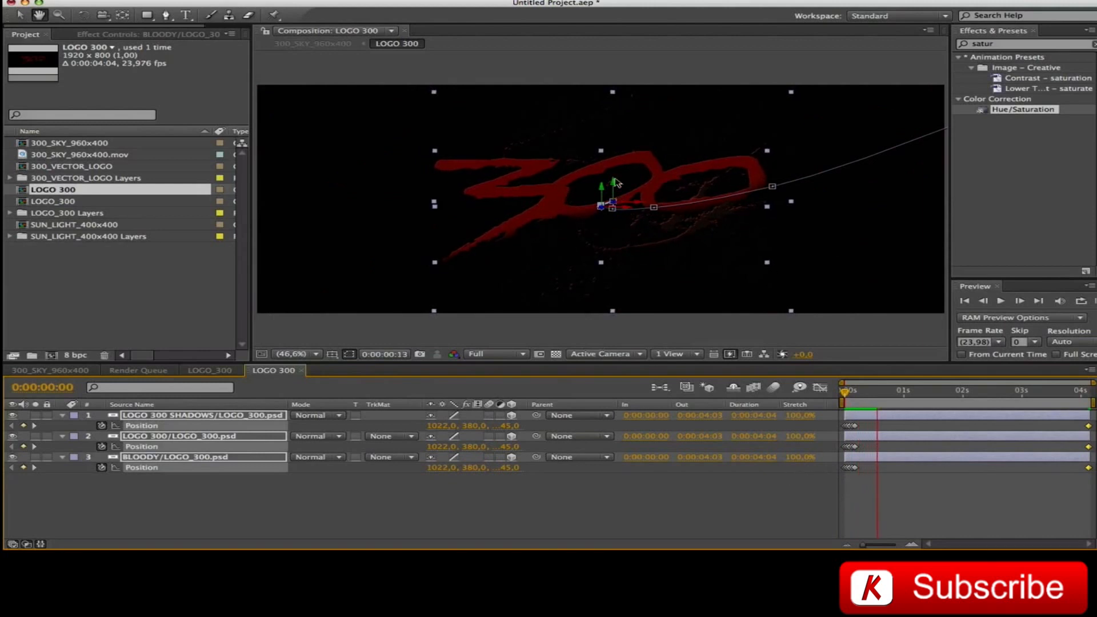
key(space)
key(space)
key(space)
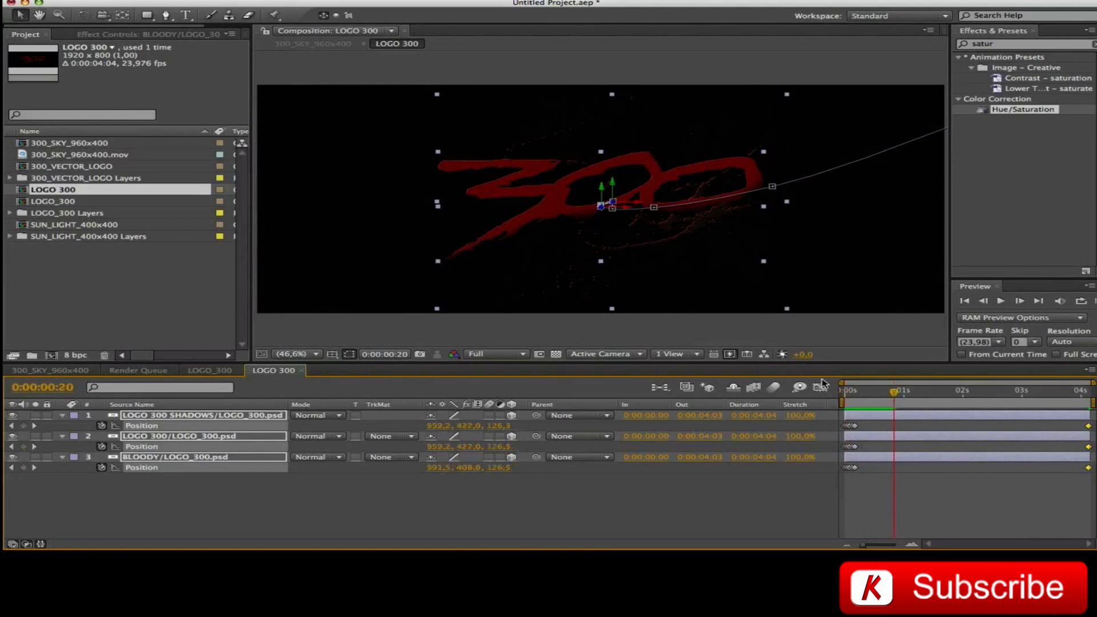
key(Home)
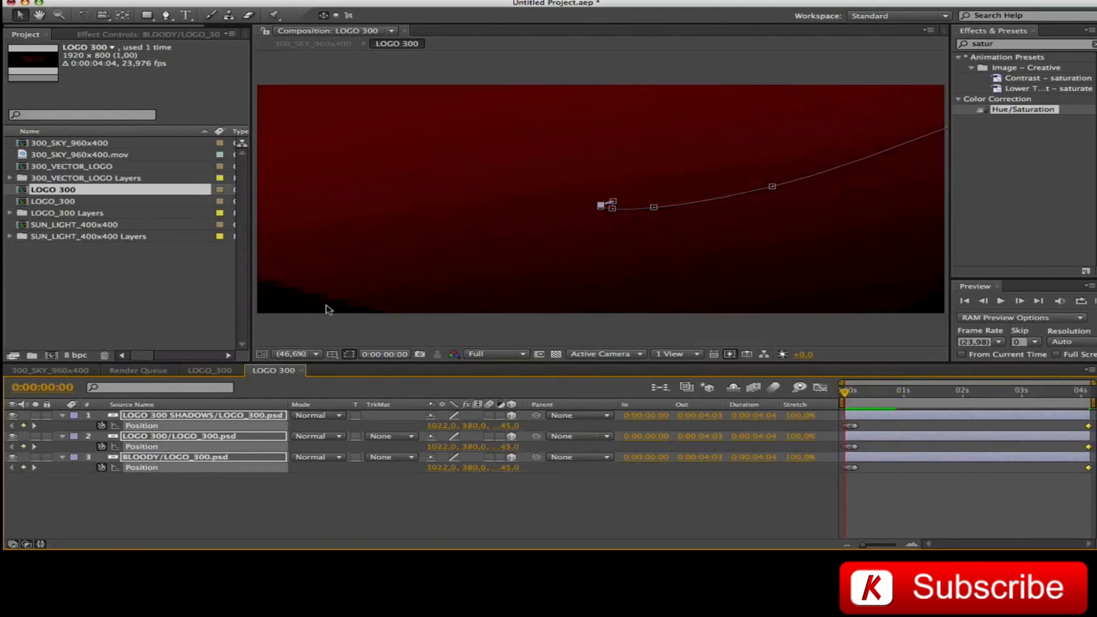
click(324, 304)
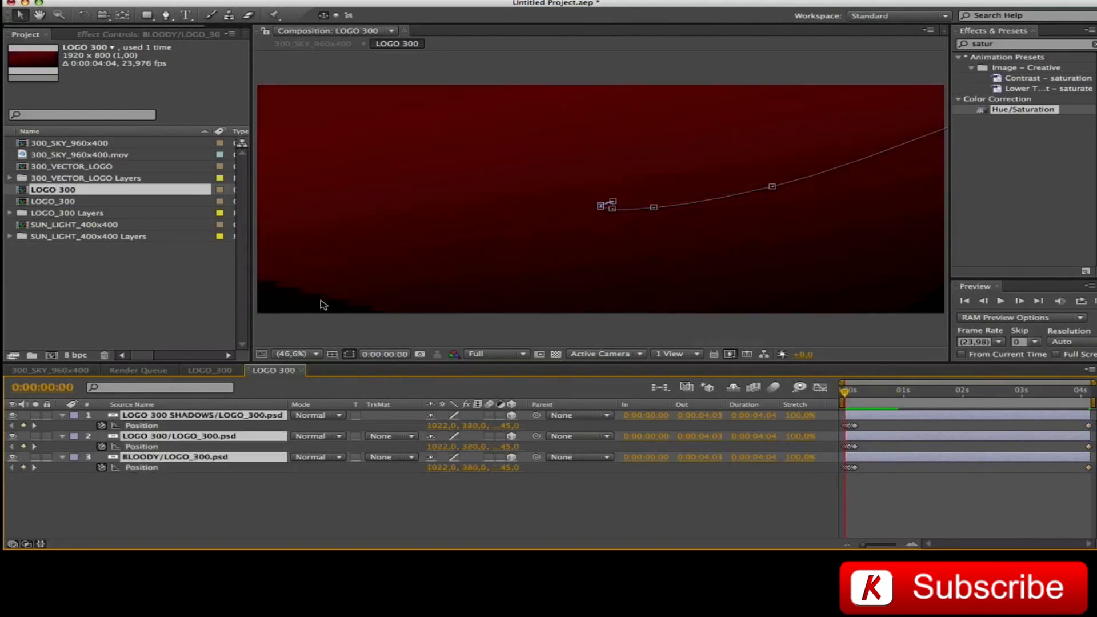
Copy 300_VECTOR_LOGO.ai from its composition into LOGO 300, directly above the LOGO 300/LOGO_300.psd layer, and make it a 3D layer
double_click(27, 168)
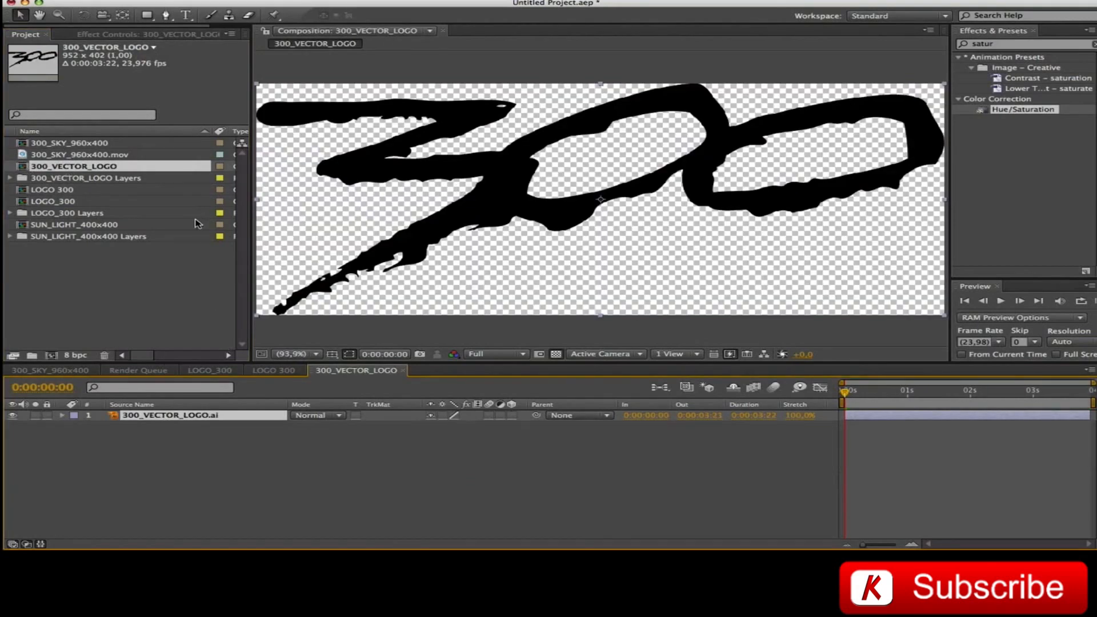
click(275, 370)
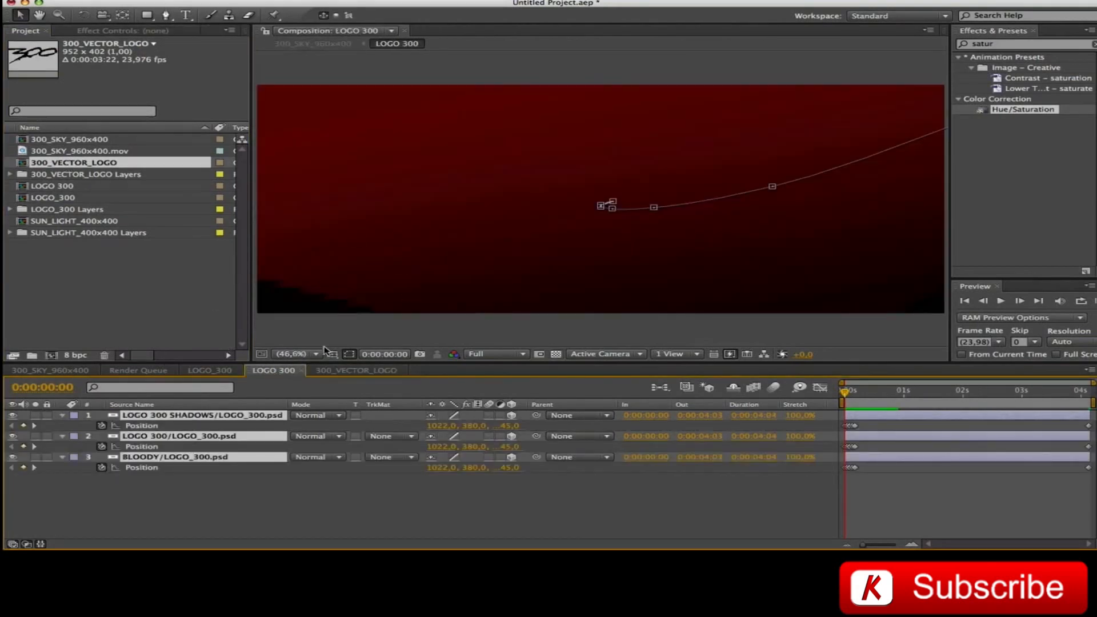
click(190, 437)
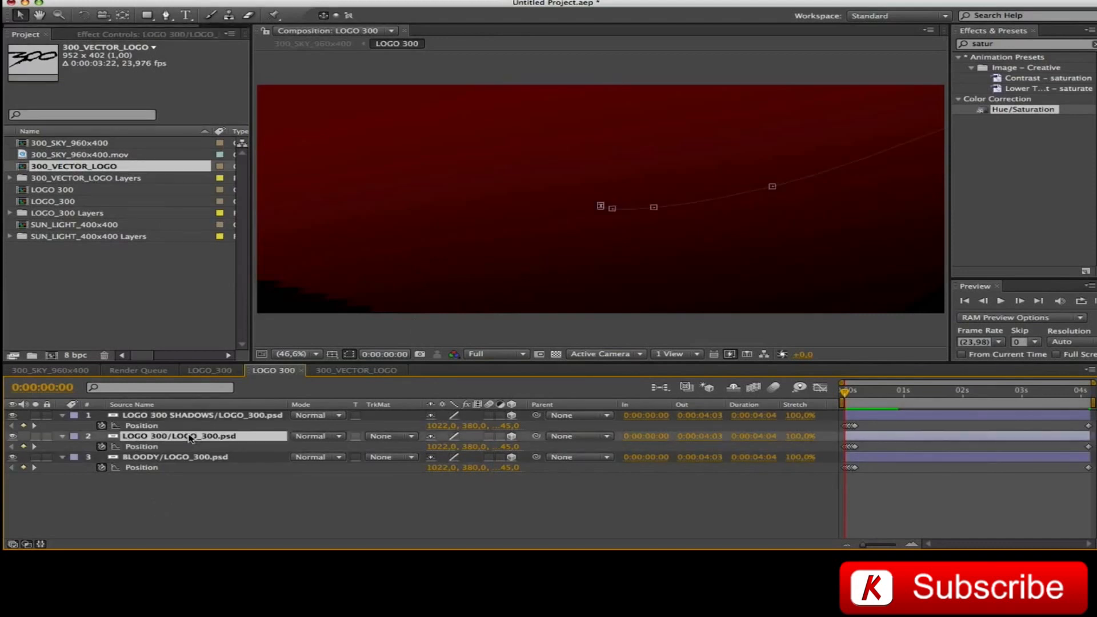
key(super+slash)
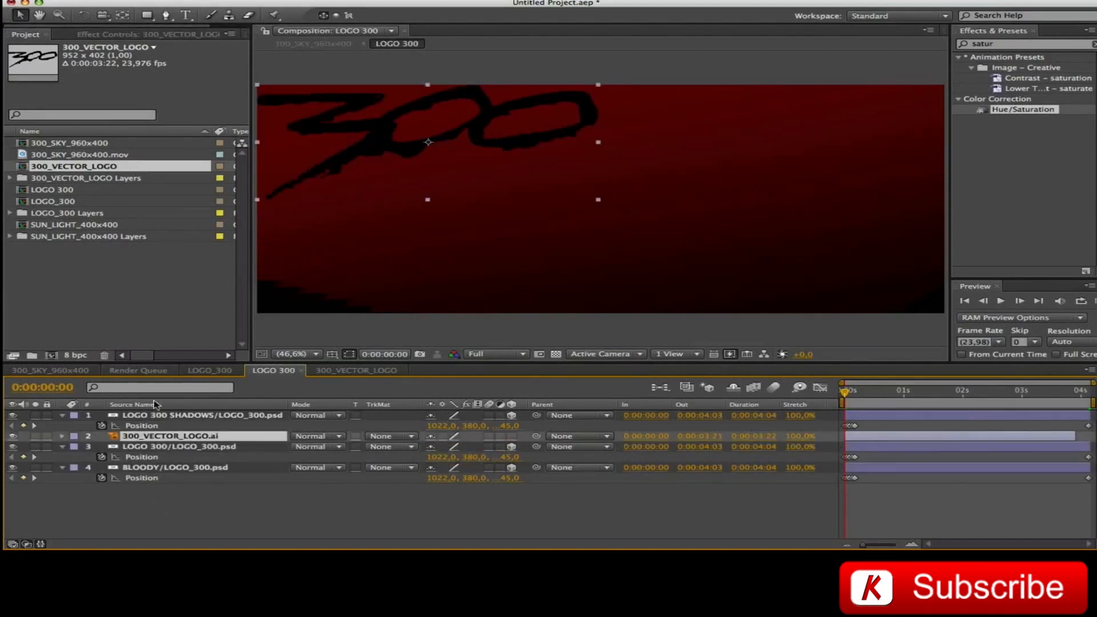
click(512, 436)
Copy the LOGO 300/LOGO_300.psd layer's Position keyframes to 300_VECTOR_LOGO.ai and extend the vector layer to the composition's end at 0:00:04:03
click(149, 446)
click(143, 458)
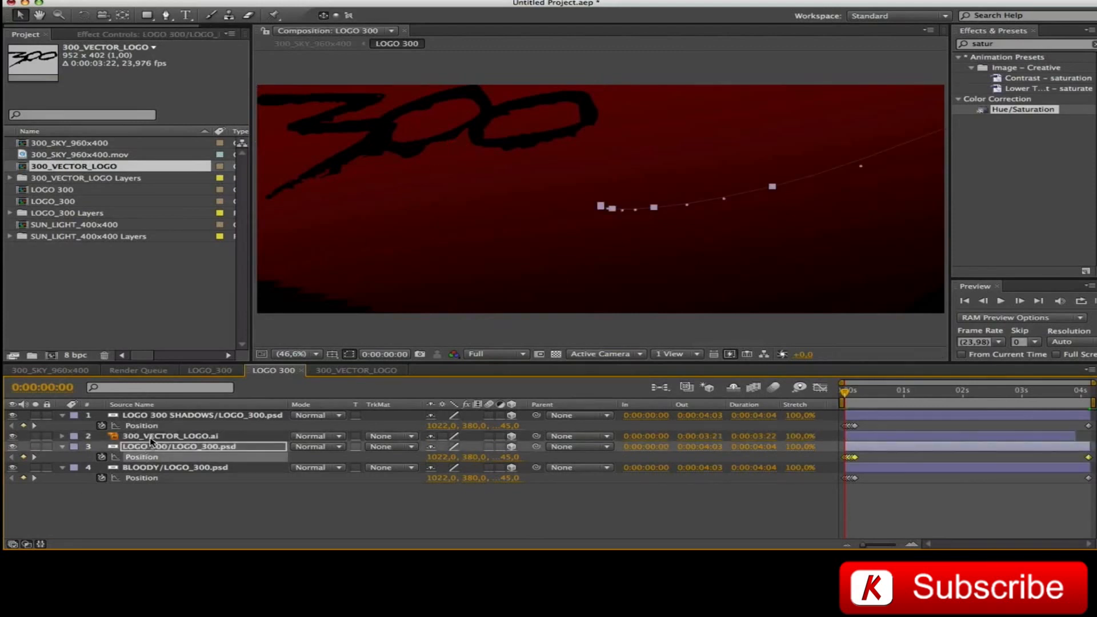
click(150, 438)
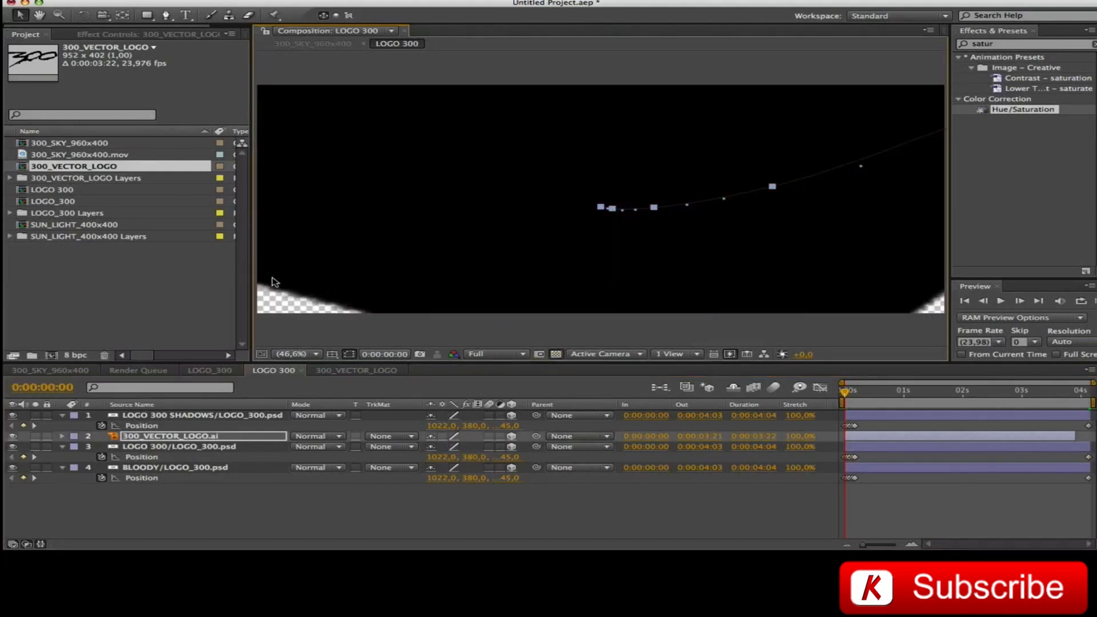
drag(1078, 436, 1089, 436)
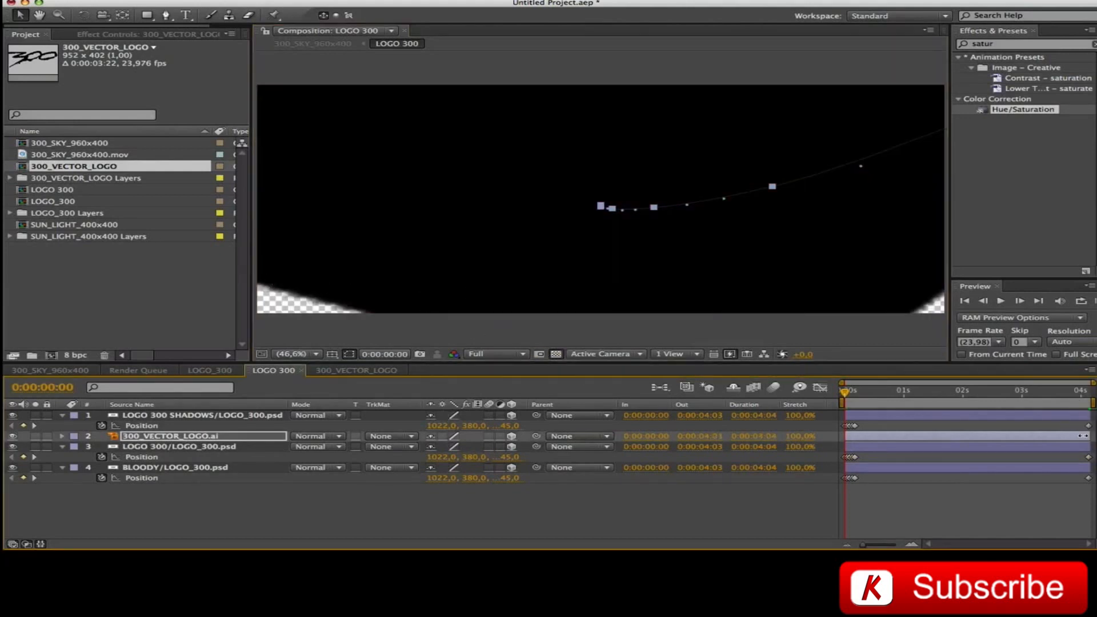
Hide the LOGO 300/LOGO_300.psd layer and turn on continuous rasterization for 300_VECTOR_LOGO.ai
click(12, 448)
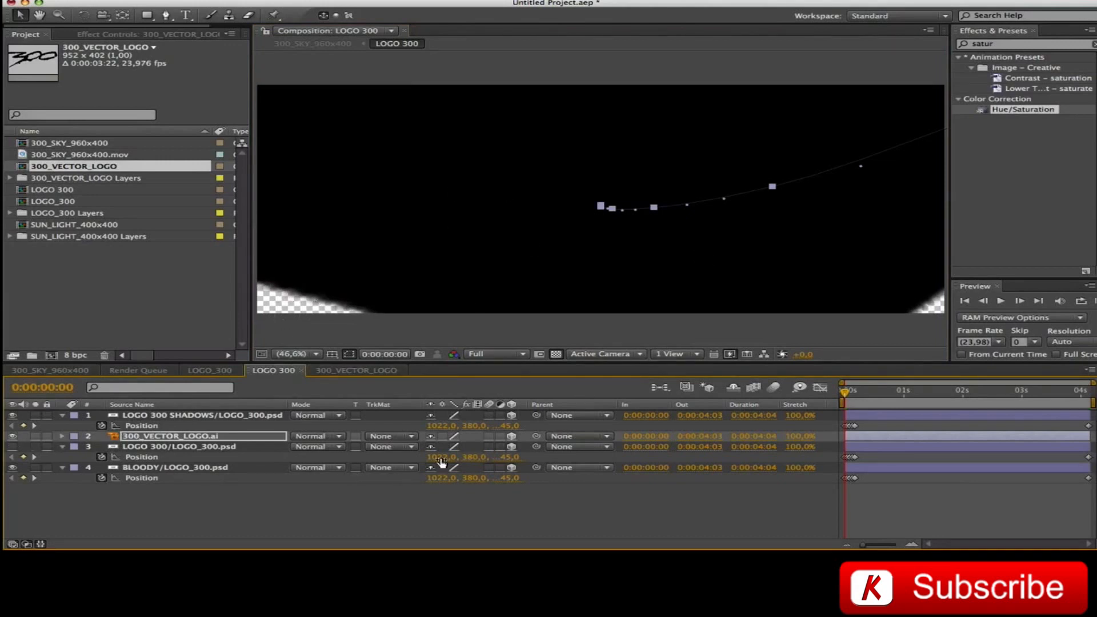
click(443, 436)
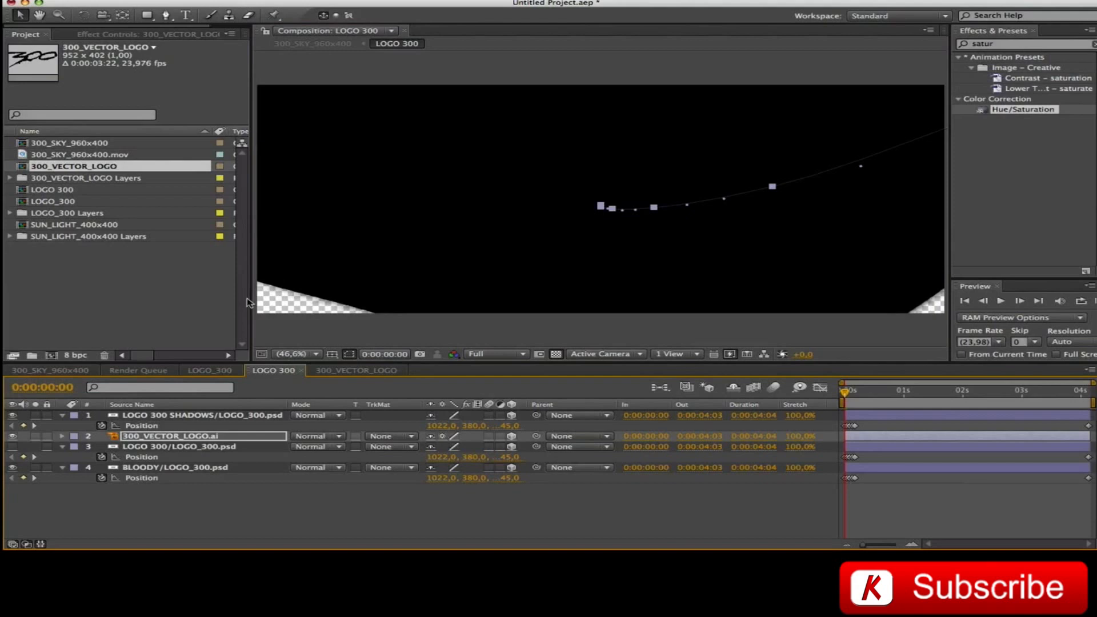
Copy the Layer Styles of the LOGO 300/LOGO_300.psd layer onto the 300_VECTOR_LOGO.ai layer
click(132, 449)
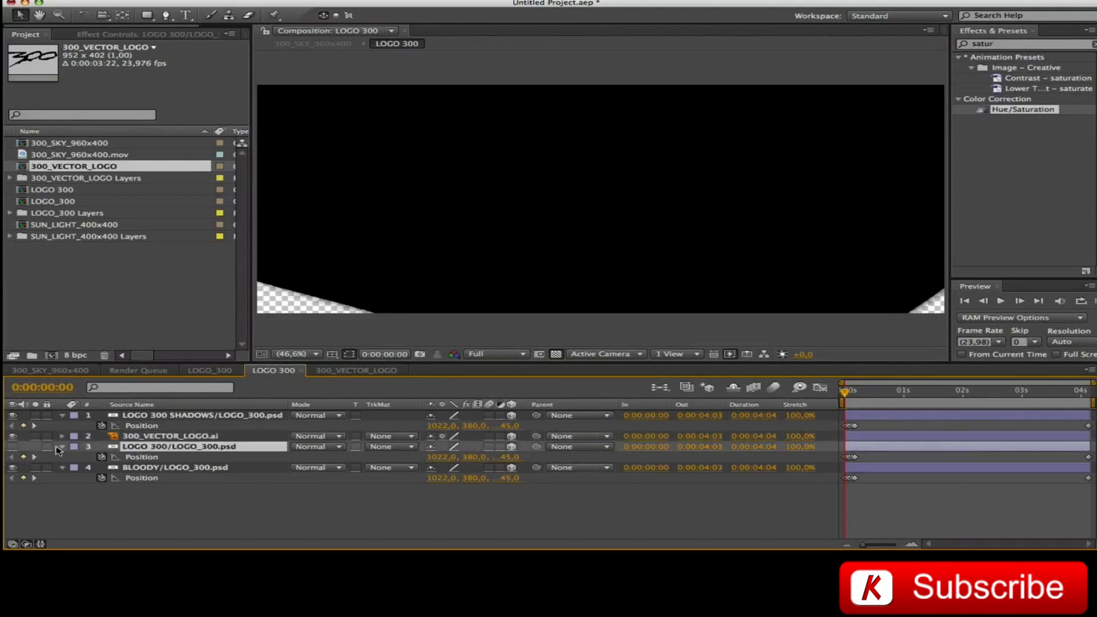
click(62, 446)
click(62, 447)
click(77, 429)
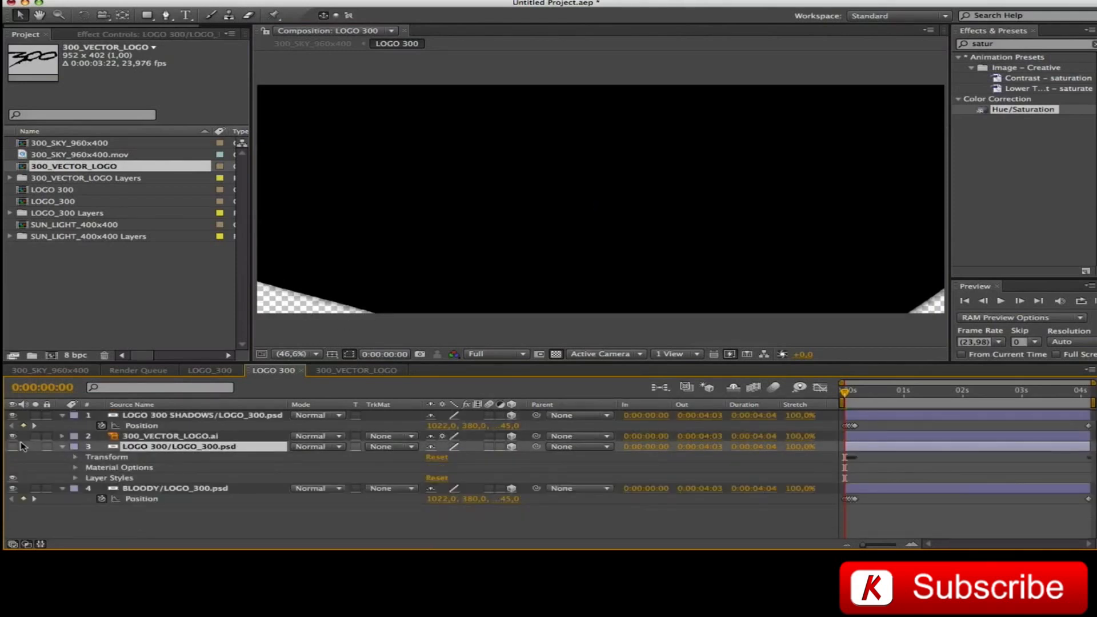
click(112, 478)
click(76, 478)
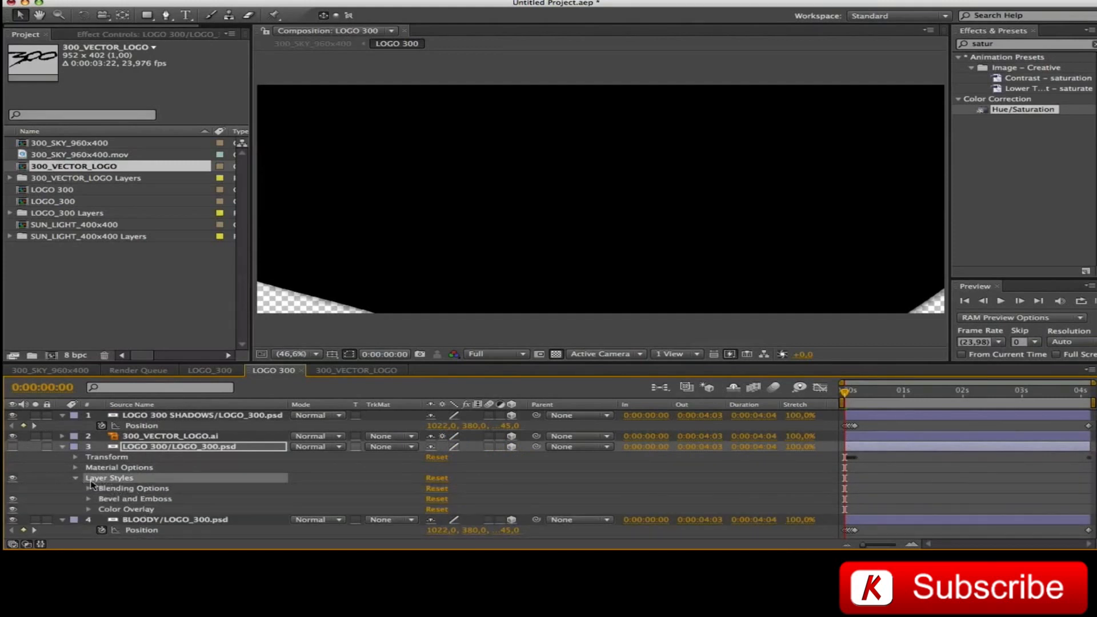
click(75, 479)
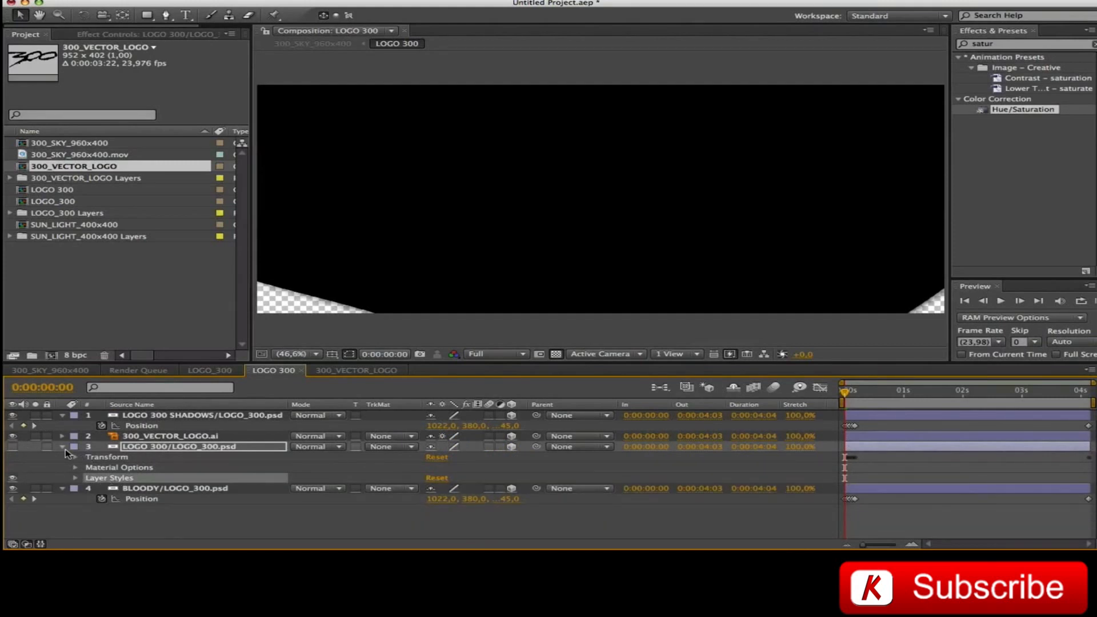
click(62, 446)
click(146, 438)
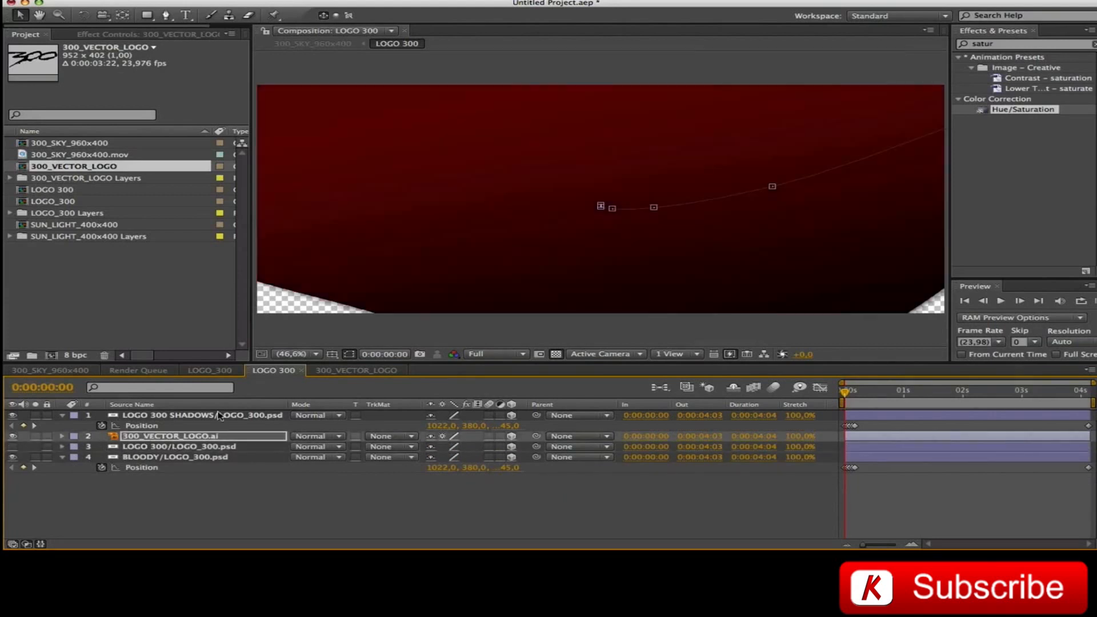
Turn off the transparency grid and delete the hidden LOGO 300/LOGO_300.psd layer
click(553, 354)
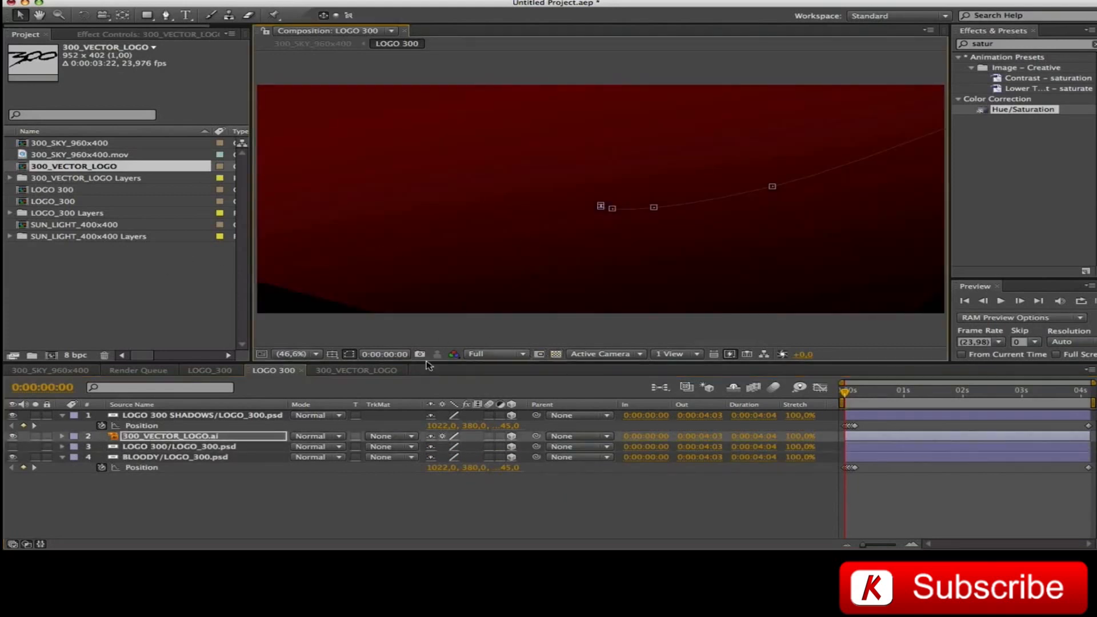
click(62, 416)
click(62, 447)
click(162, 439)
key(Delete)
Play back the animation with the vector logo in place and return to the first frame
key(space)
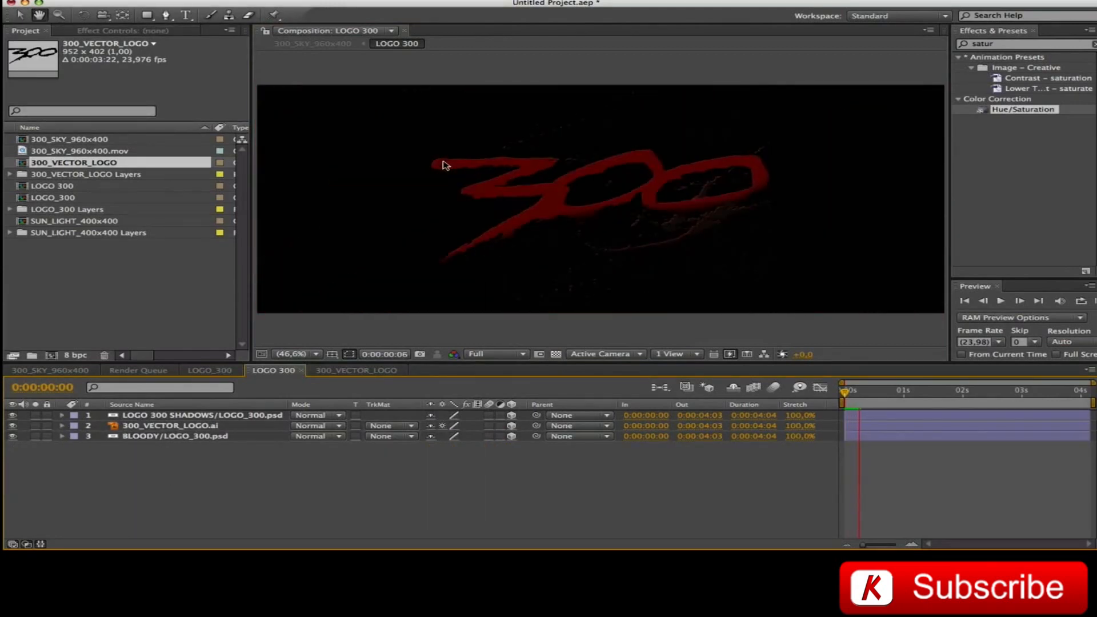
key(space)
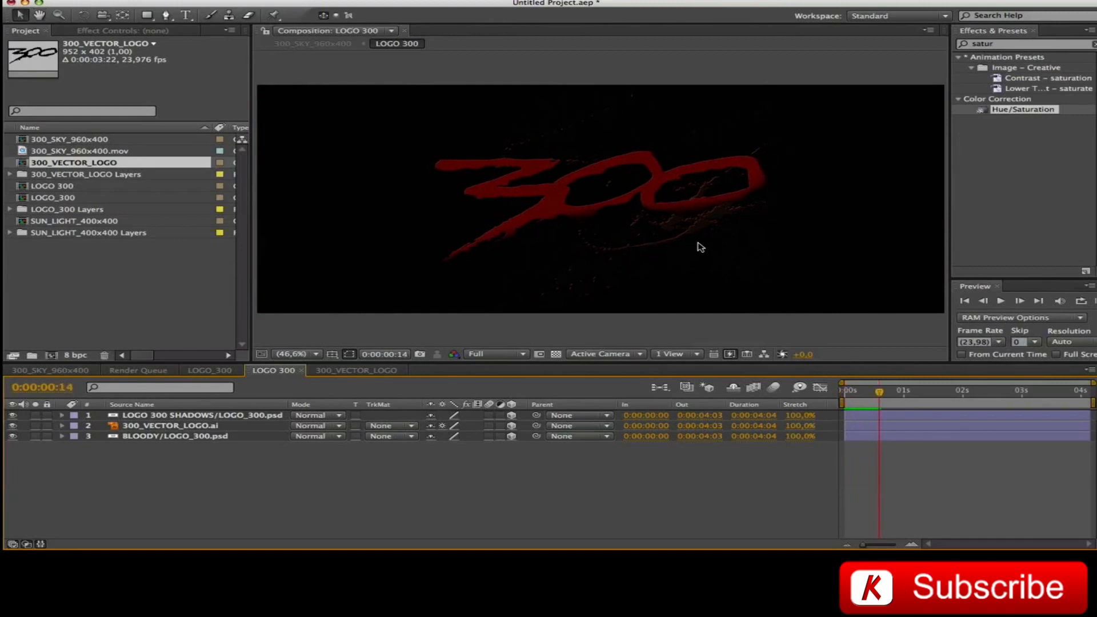
key(Home)
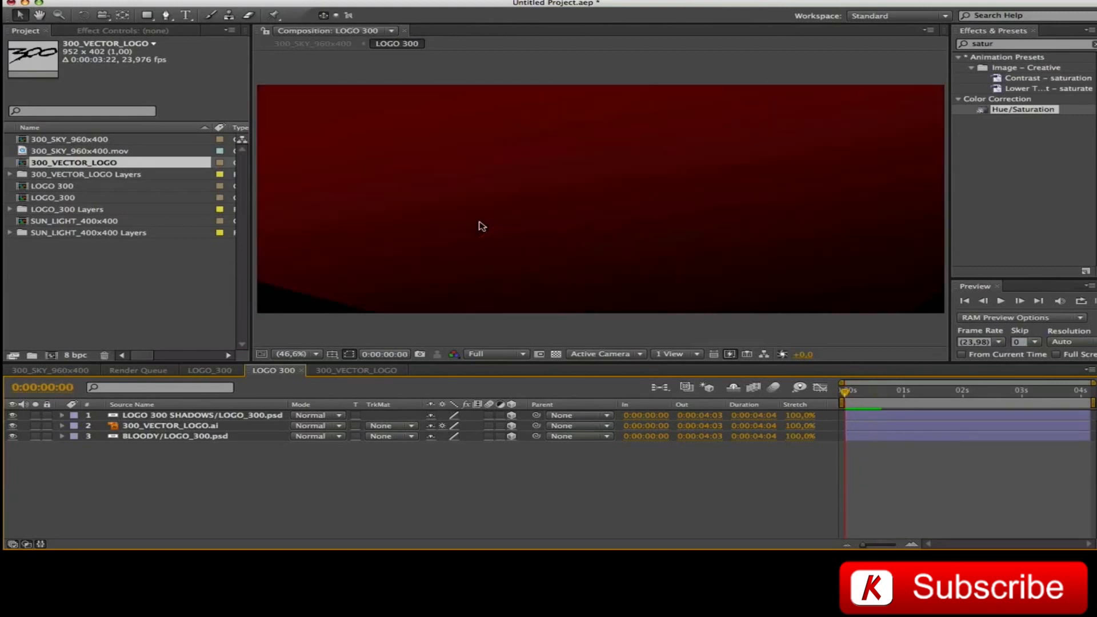
Reveal the Position keyframes of all three layers and magnify the timeline around the first 12 frames
click(168, 416)
shift+click(162, 438)
key(p)
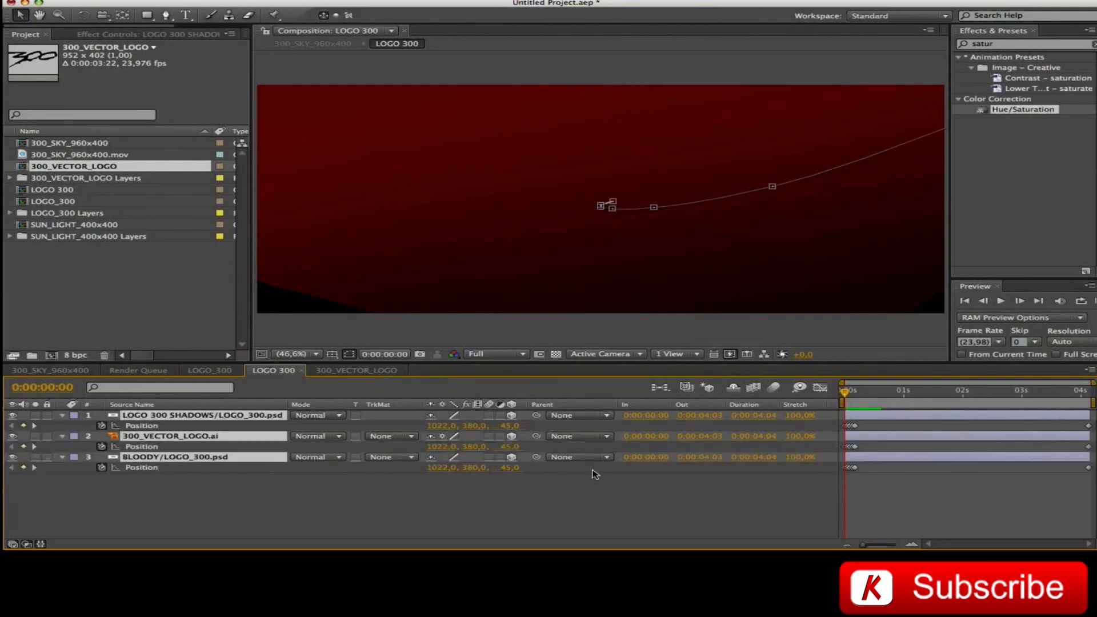
click(911, 544)
click(911, 544)
click(911, 544)
click(737, 534)
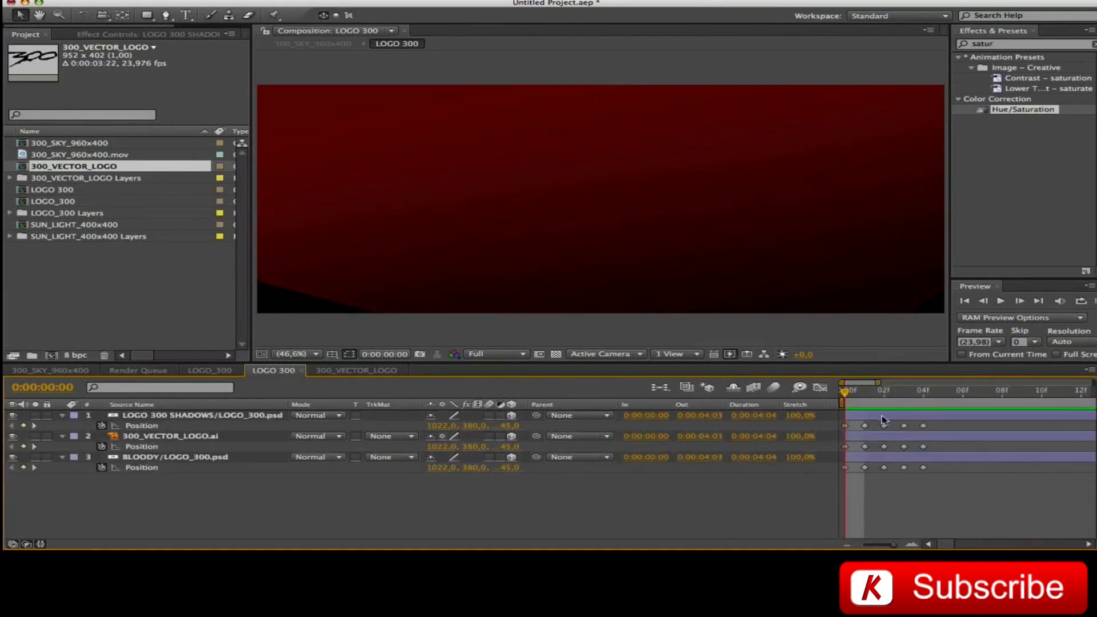
Expand the Bevel and Emboss settings in the 300_VECTOR_LOGO.ai layer's Layer Styles
click(138, 437)
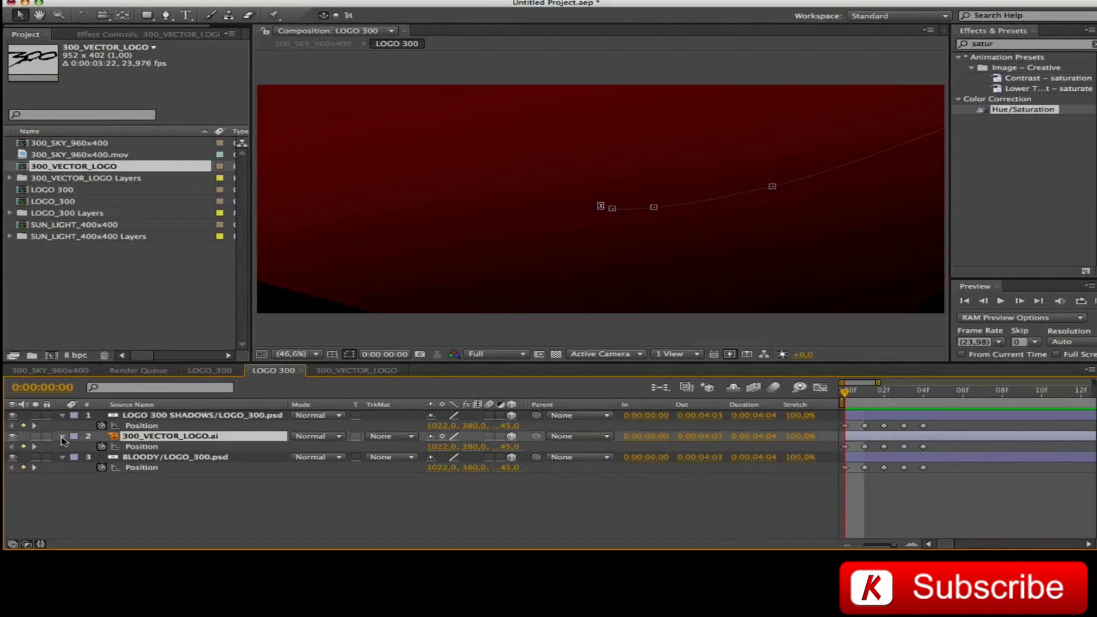
click(62, 437)
click(62, 437)
click(74, 429)
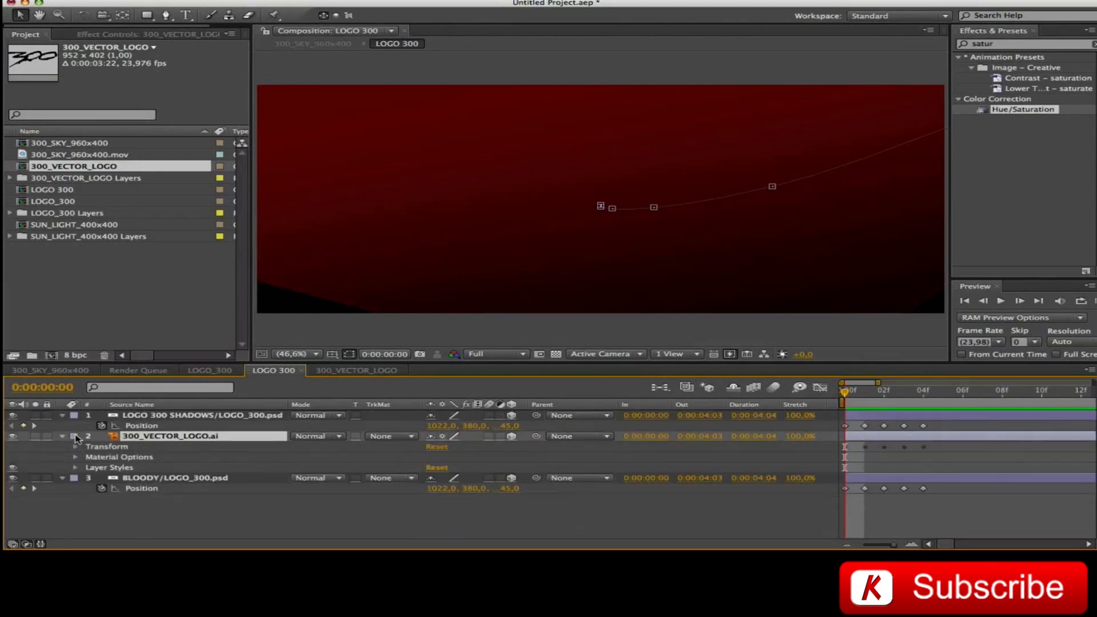
click(70, 471)
click(76, 470)
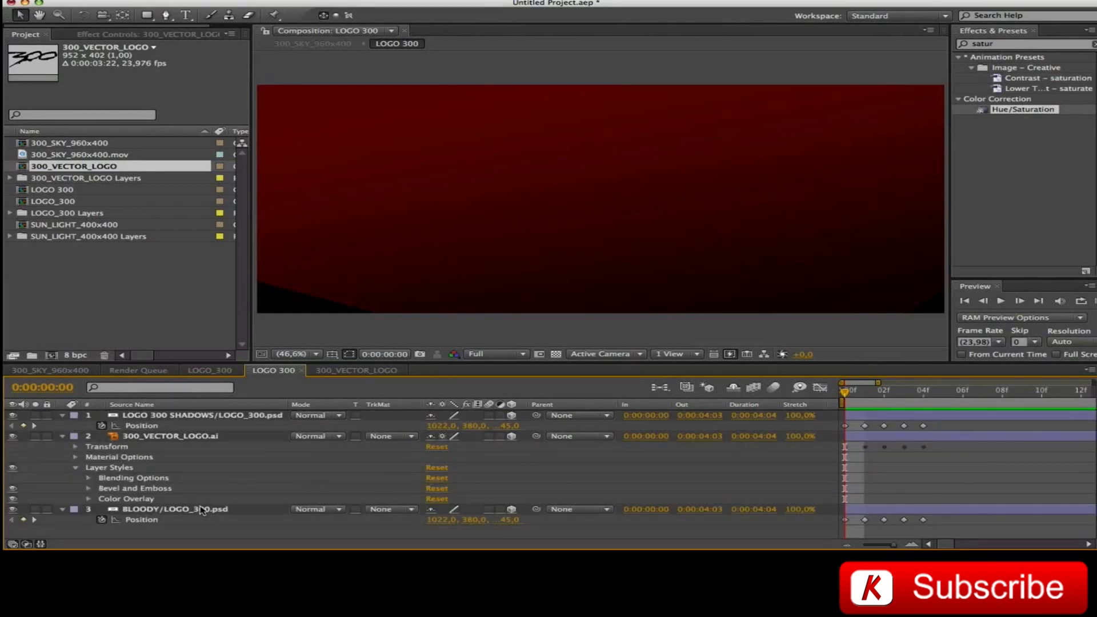
click(88, 488)
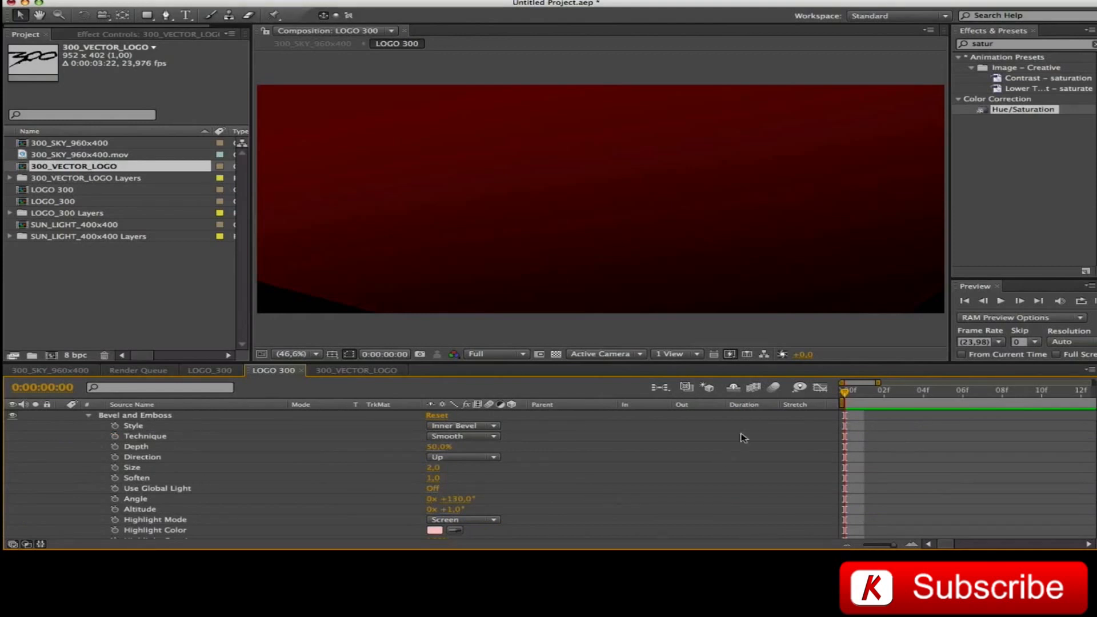
Add keyframes for the vector logo's Bevel and Emboss Size at frame 0 and frame 5
click(115, 468)
click(53, 390)
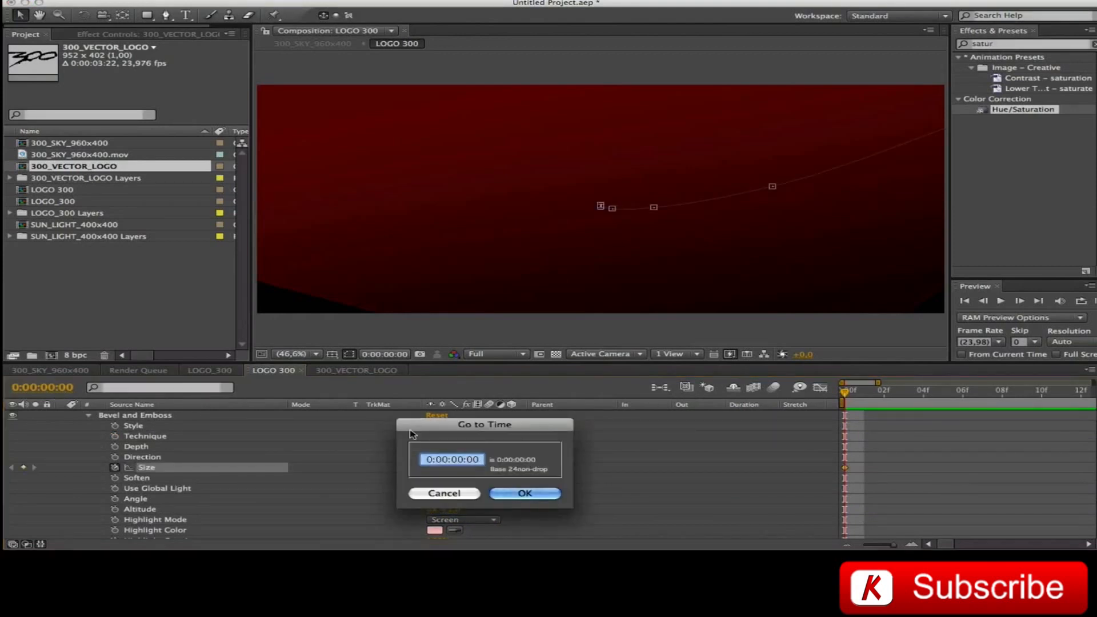
text(5)
key(Return)
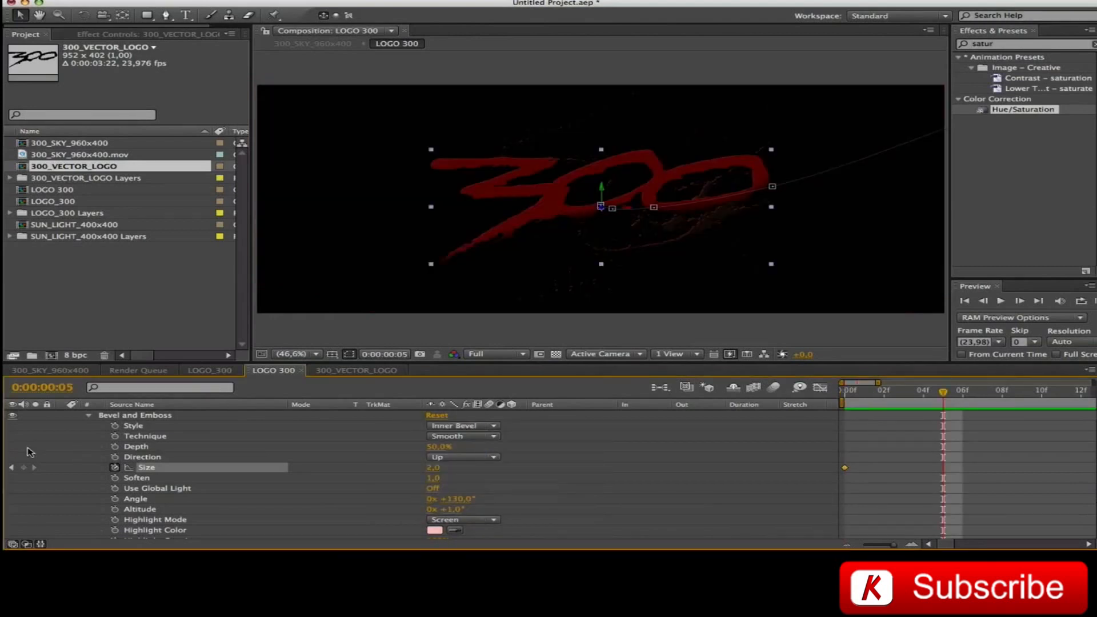
click(23, 468)
Set the Bevel and Emboss Size keyframe at frame 0 to 17 and save the project
click(11, 467)
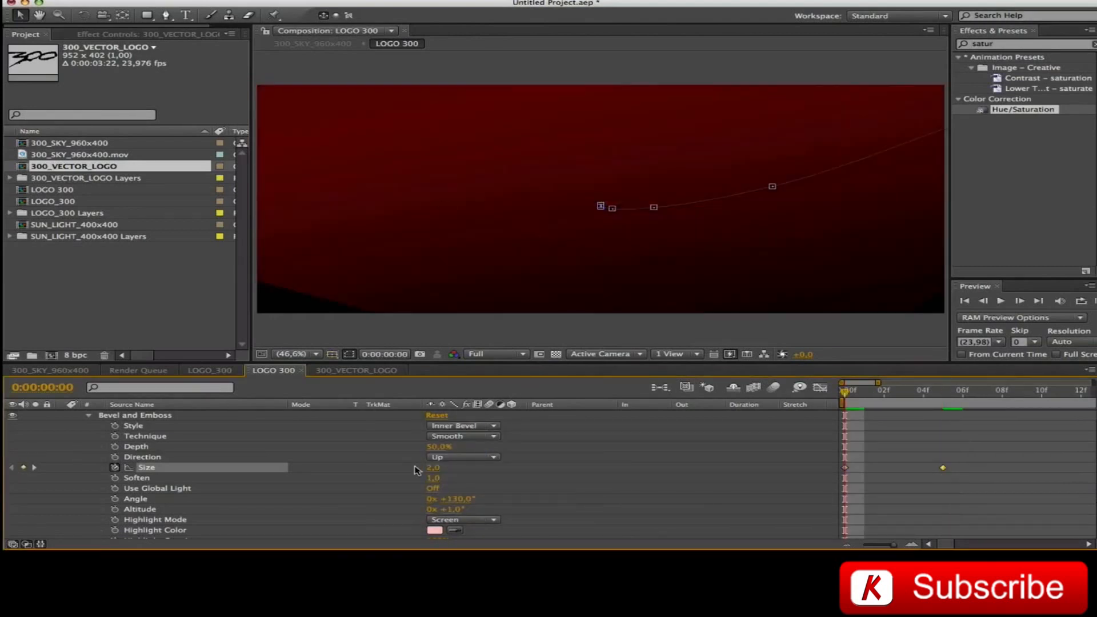
click(434, 471)
text(17)
key(Return)
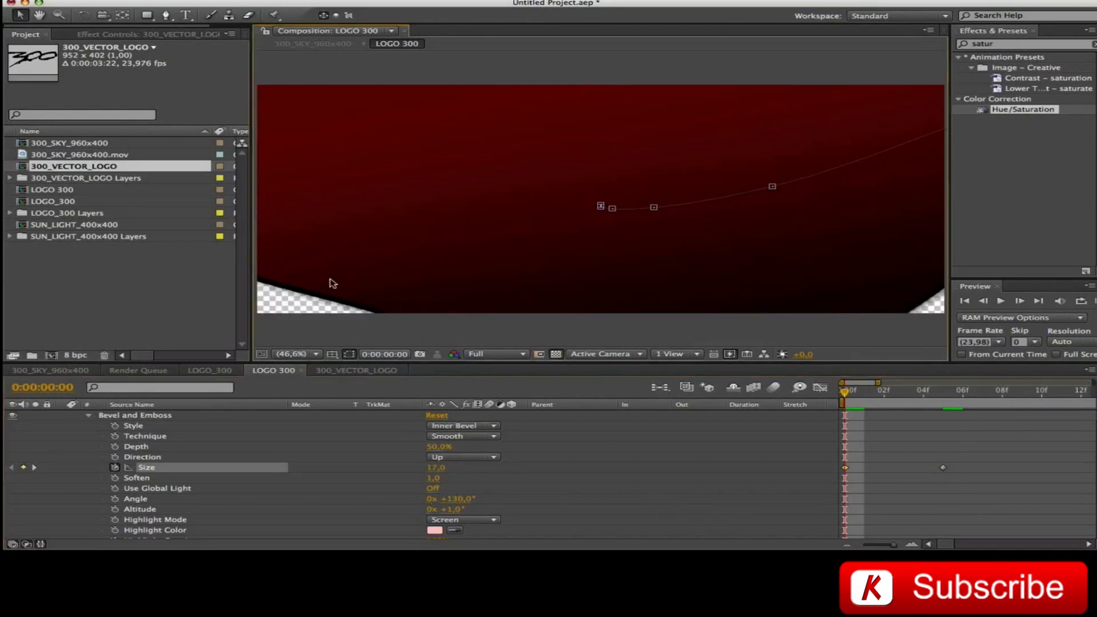
key(super+s)
Add keyframes for the vector logo's Bevel and Emboss Shadow Opacity at frame 0 and frame 5
scroll(1084, 471, down, 5)
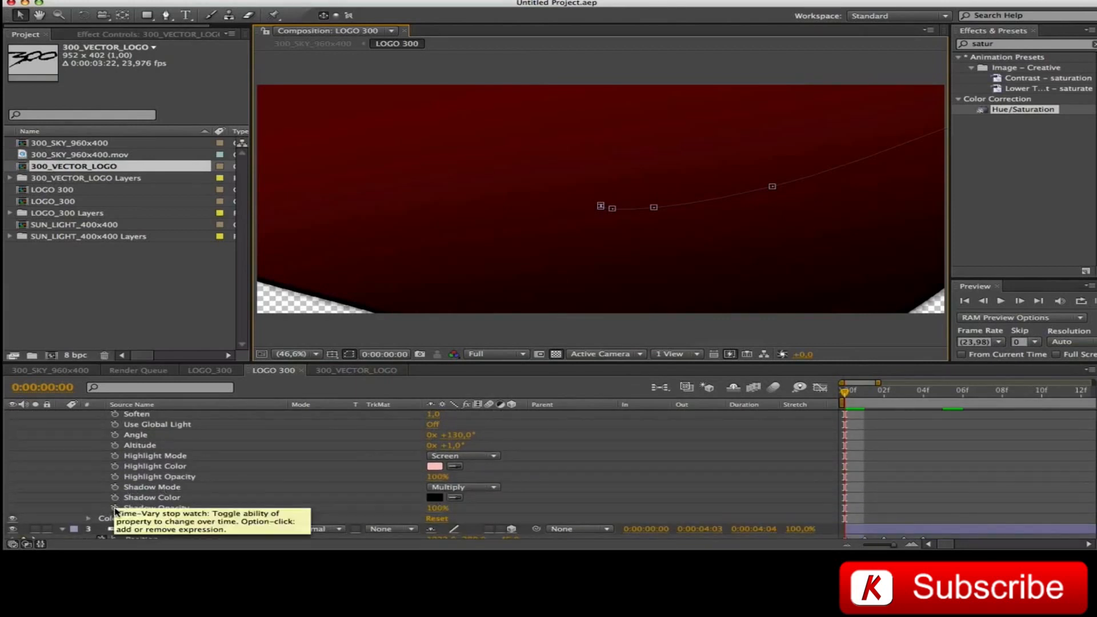
click(114, 508)
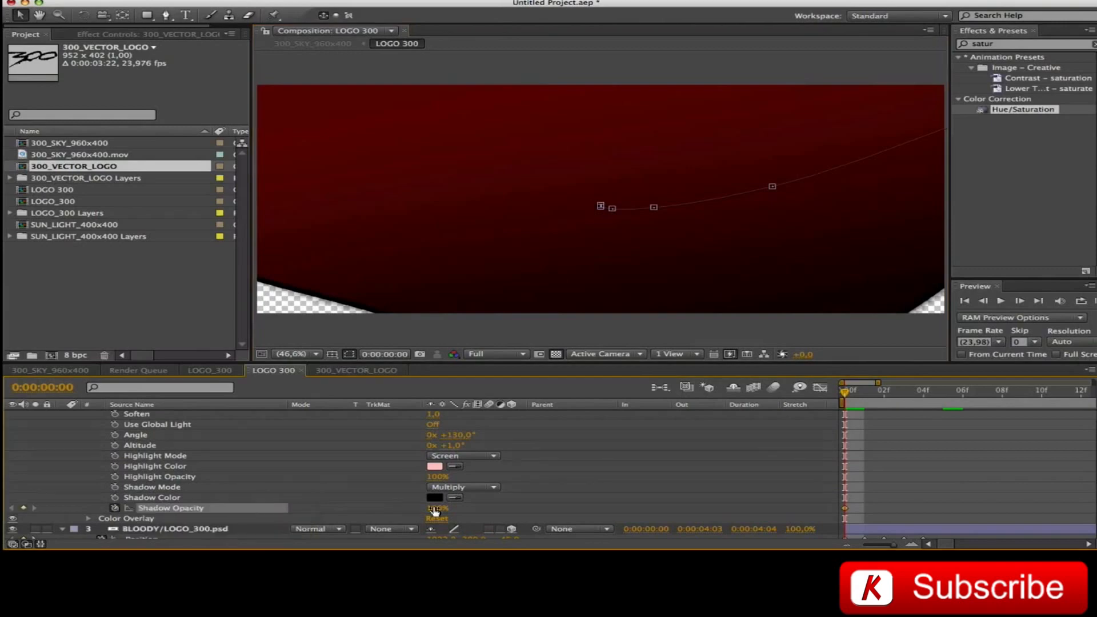
click(68, 393)
key(Return)
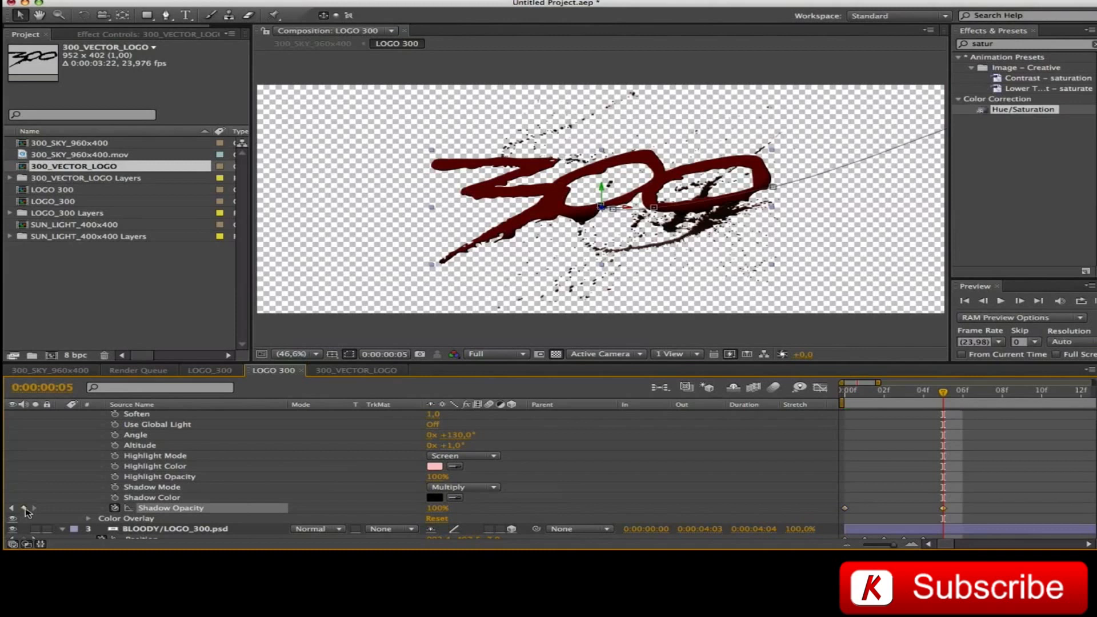
click(23, 508)
Set the Bevel and Emboss Shadow Opacity keyframe at frame 0 to 30%
click(13, 508)
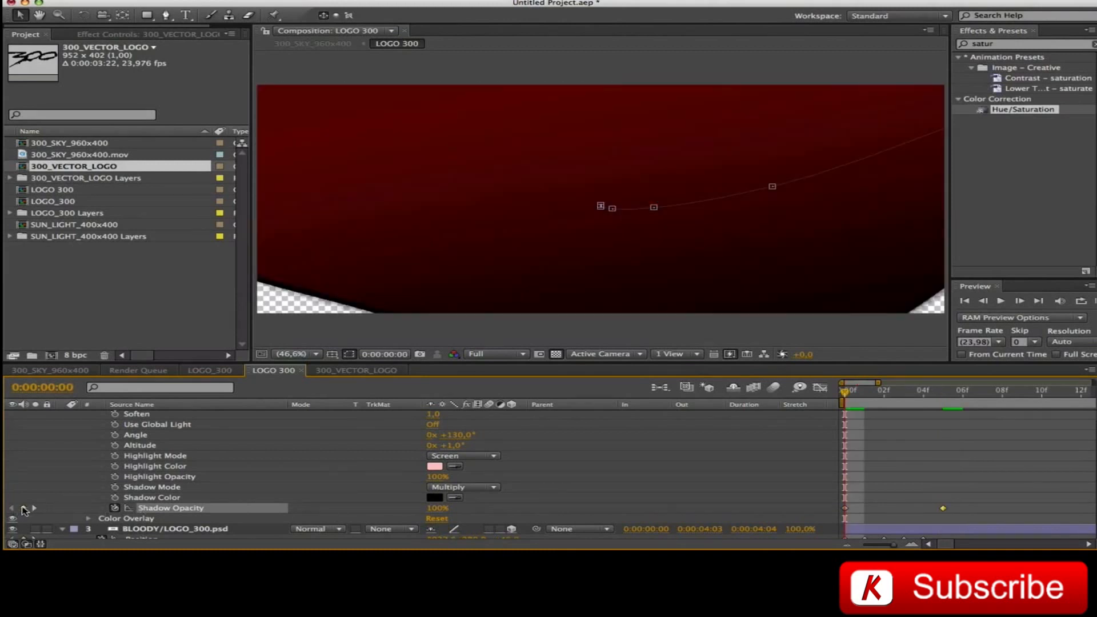
click(434, 509)
text(30)
key(Return)
Preview the logo's fly-in from the start in the 300_SKY_960x400 composition, then inspect it at frame 3
click(62, 372)
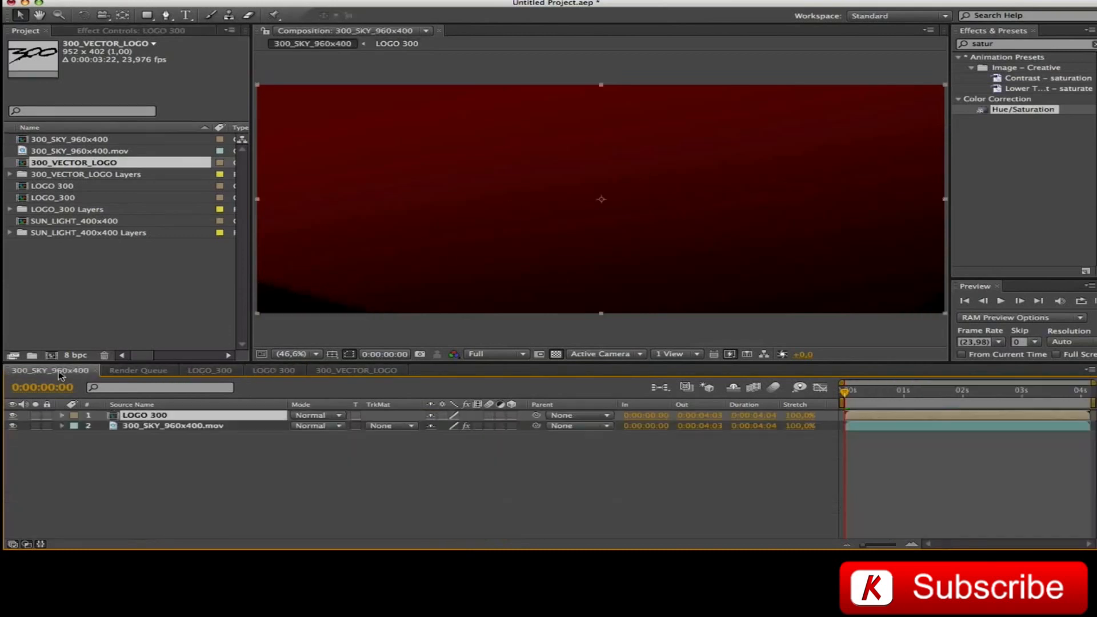
key(space)
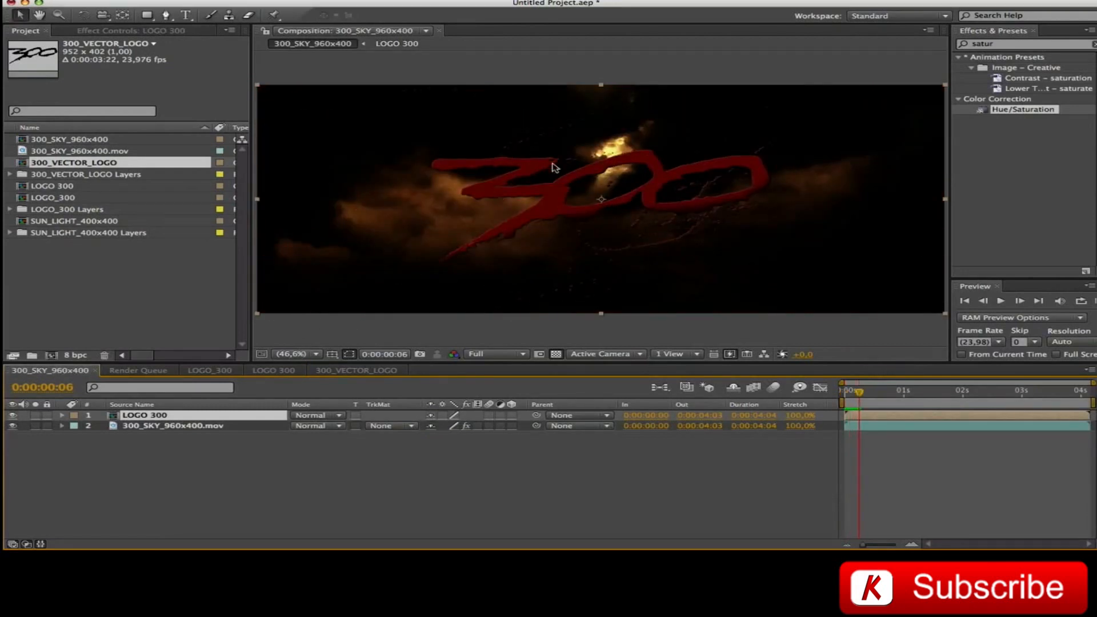
key(Home)
key(space)
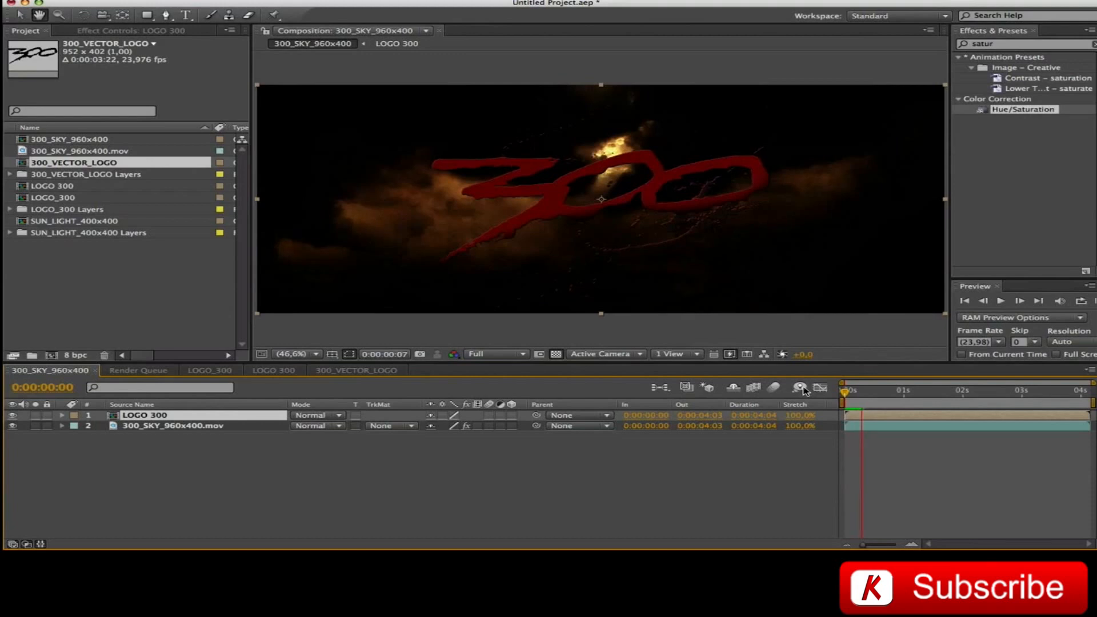
key(space)
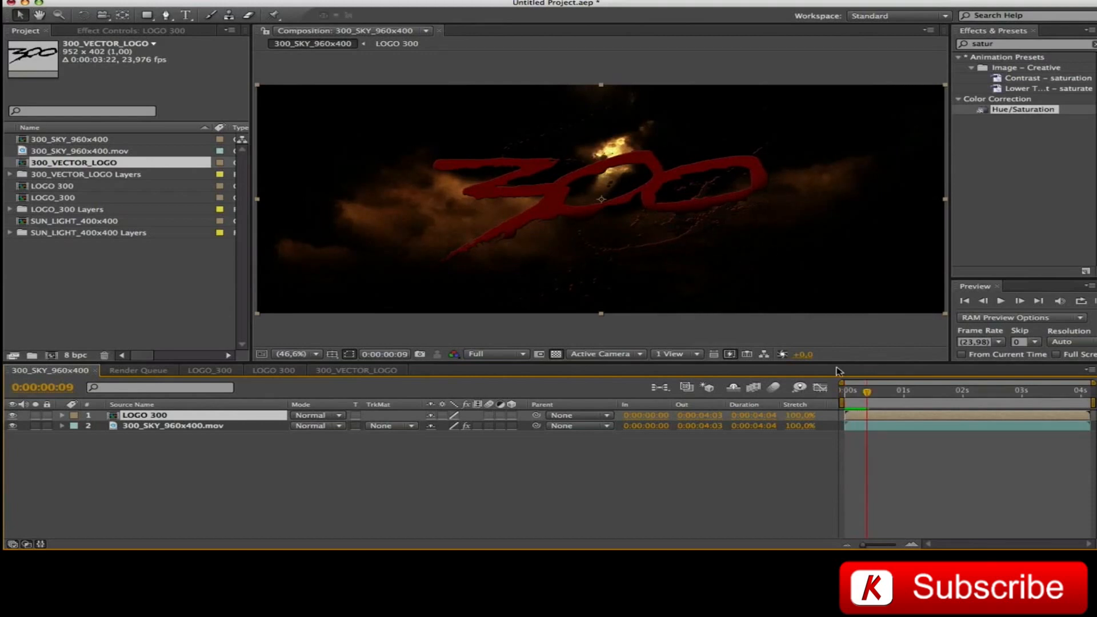
drag(867, 393, 852, 393)
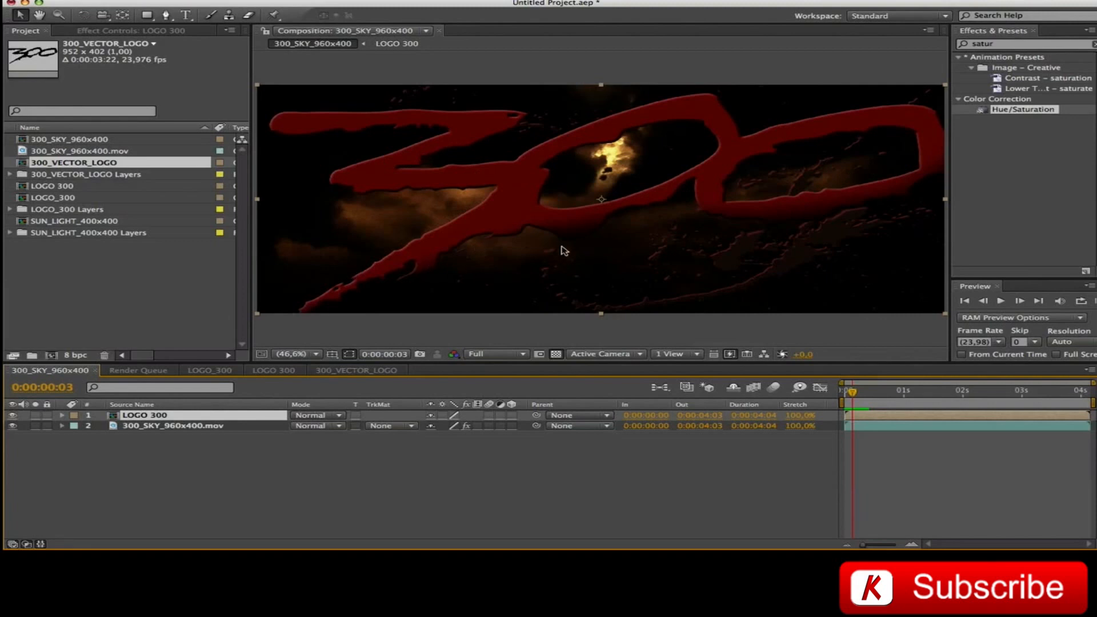
Find the CC Radial Fast Blur effect and apply it to the LOGO 300 layer
click(993, 44)
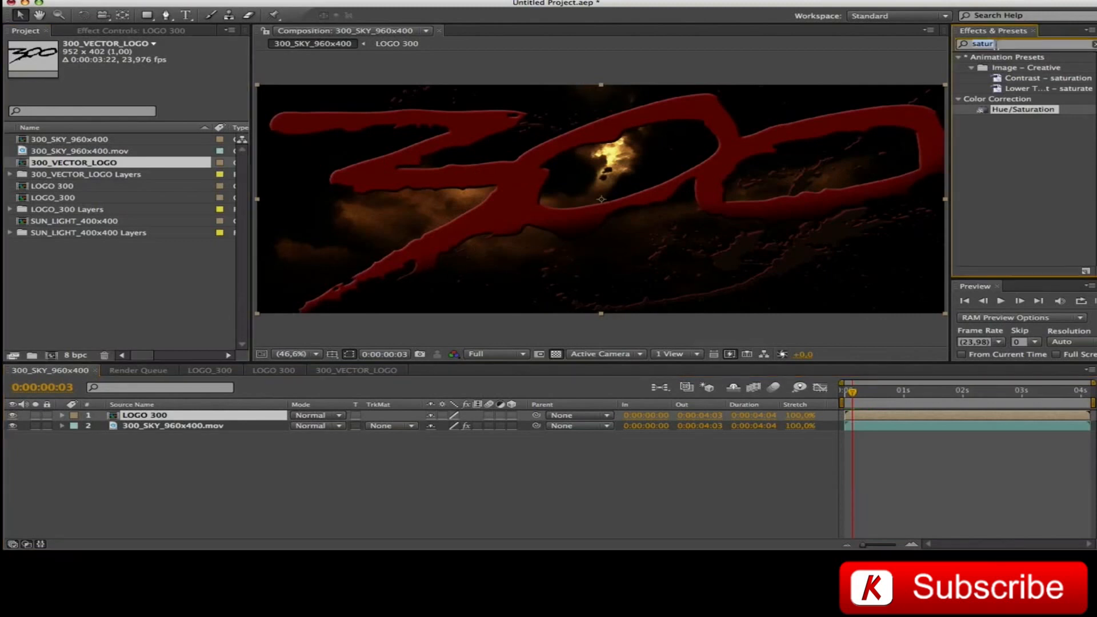
text(fast)
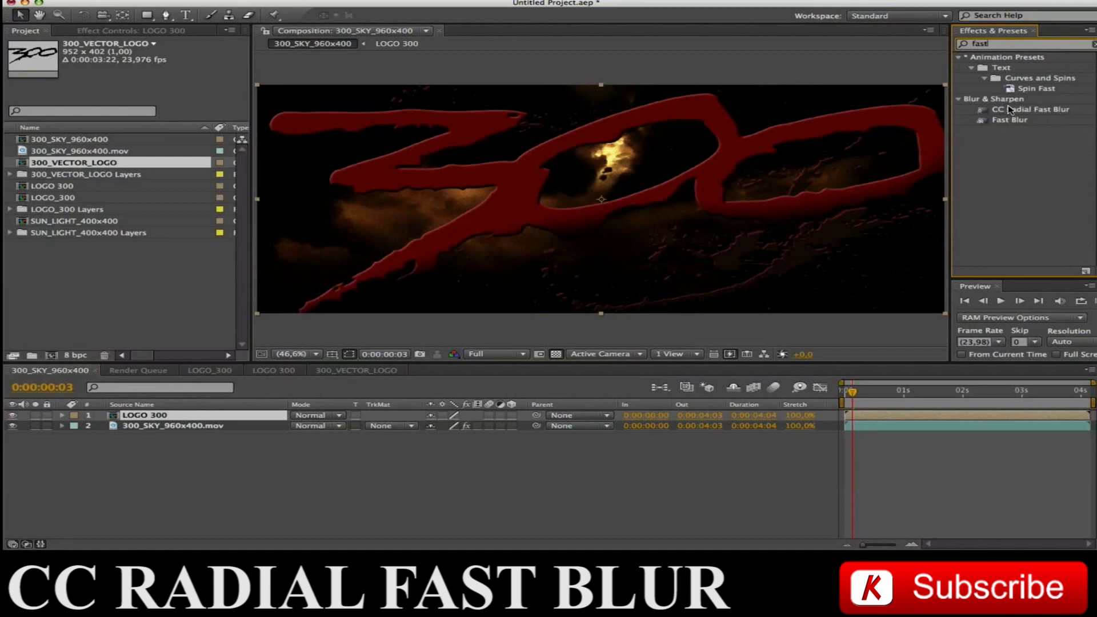
drag(1010, 109, 147, 417)
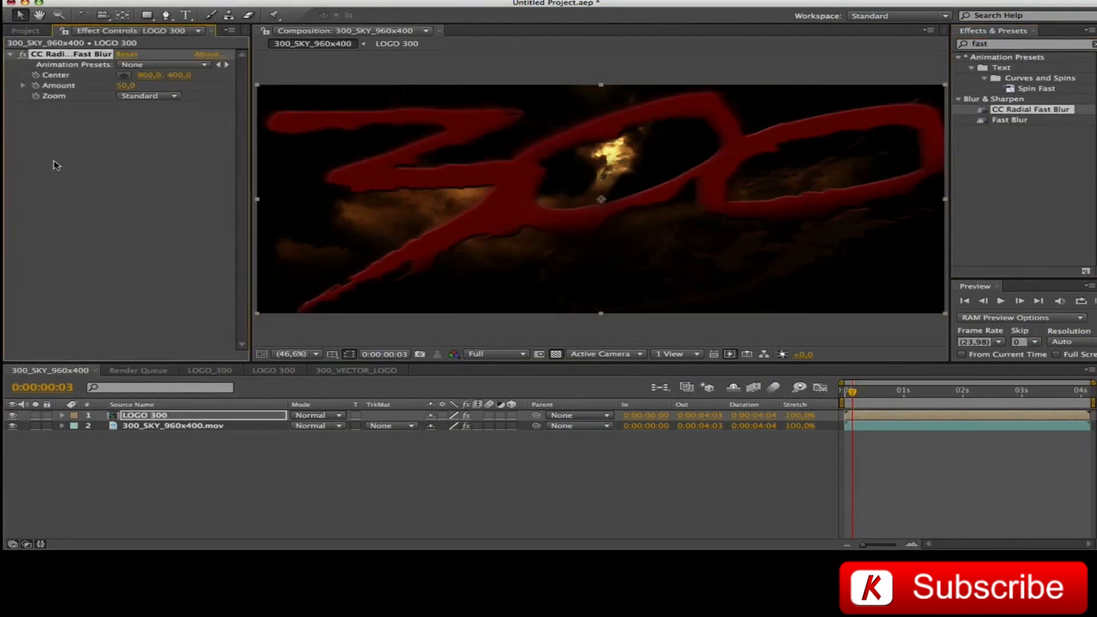
Start keyframing the CC Radial Fast Blur Amount at frame 0 with a value of 75
key(Home)
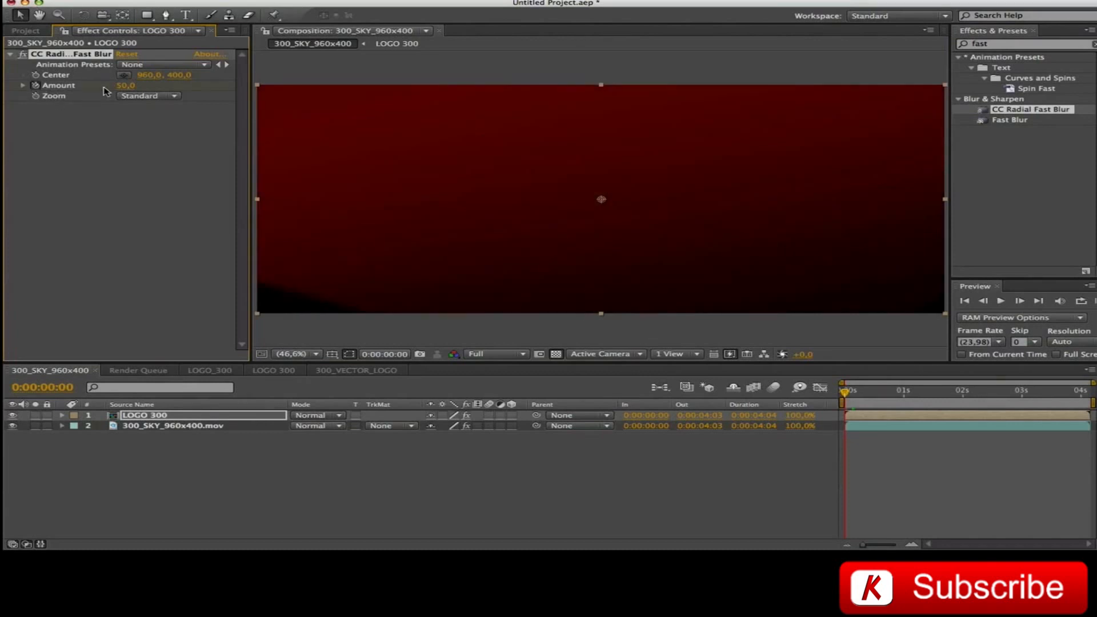
click(124, 87)
text(75)
key(Return)
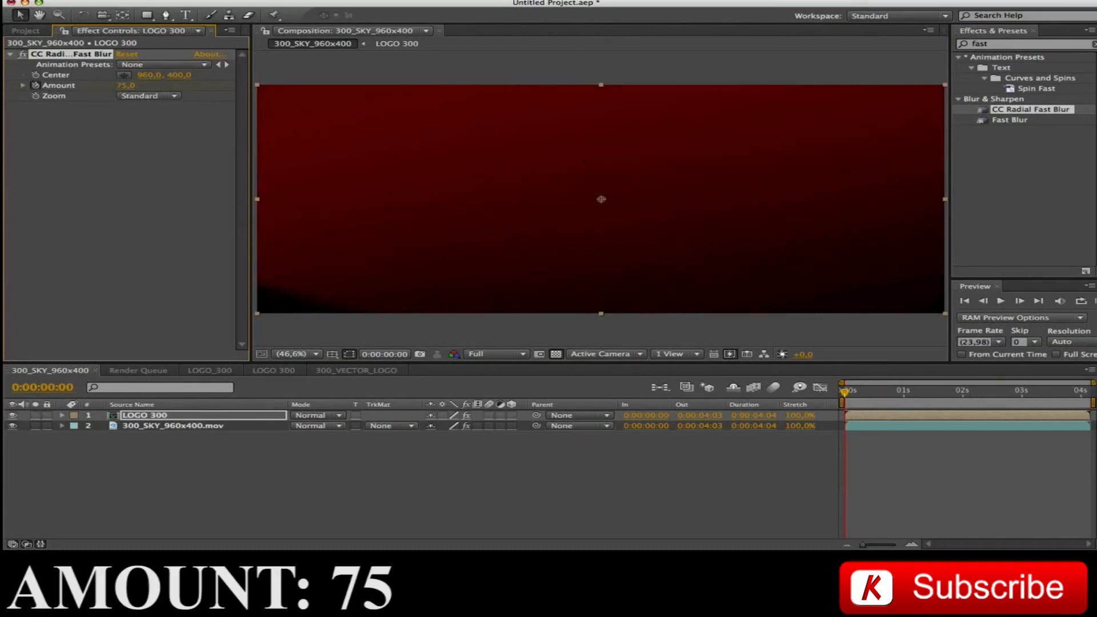
Set the CC Radial Fast Blur Amount to 45 at frame 4
click(65, 381)
text(4)
key(Return)
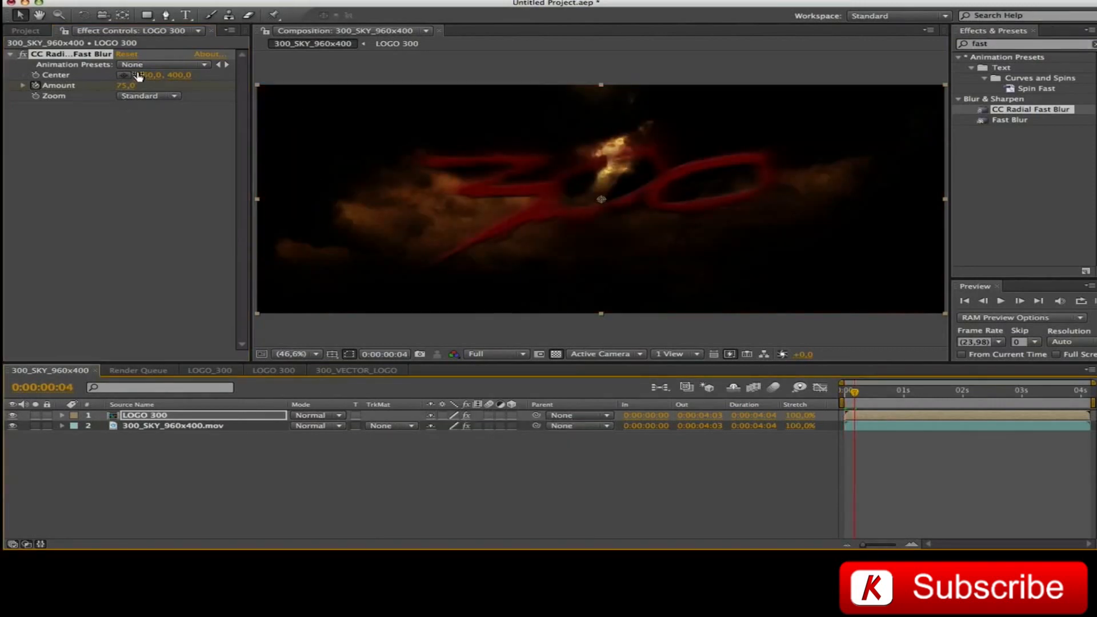
click(125, 85)
text(45)
key(Return)
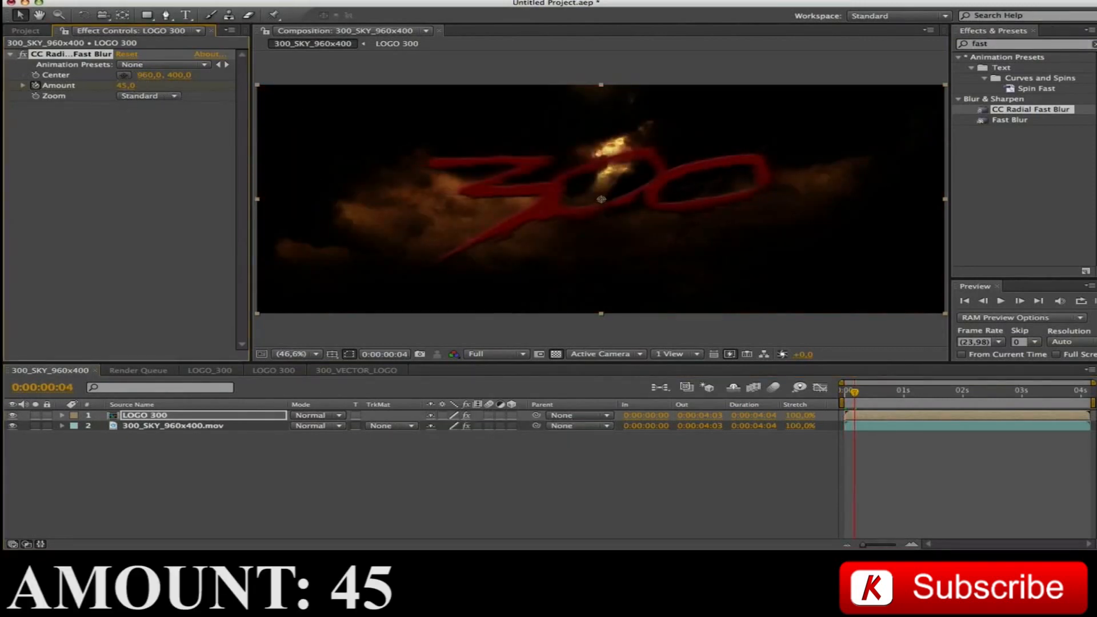
Set the CC Radial Fast Blur Amount to 0 at frame 5
click(61, 391)
text(5)
key(Return)
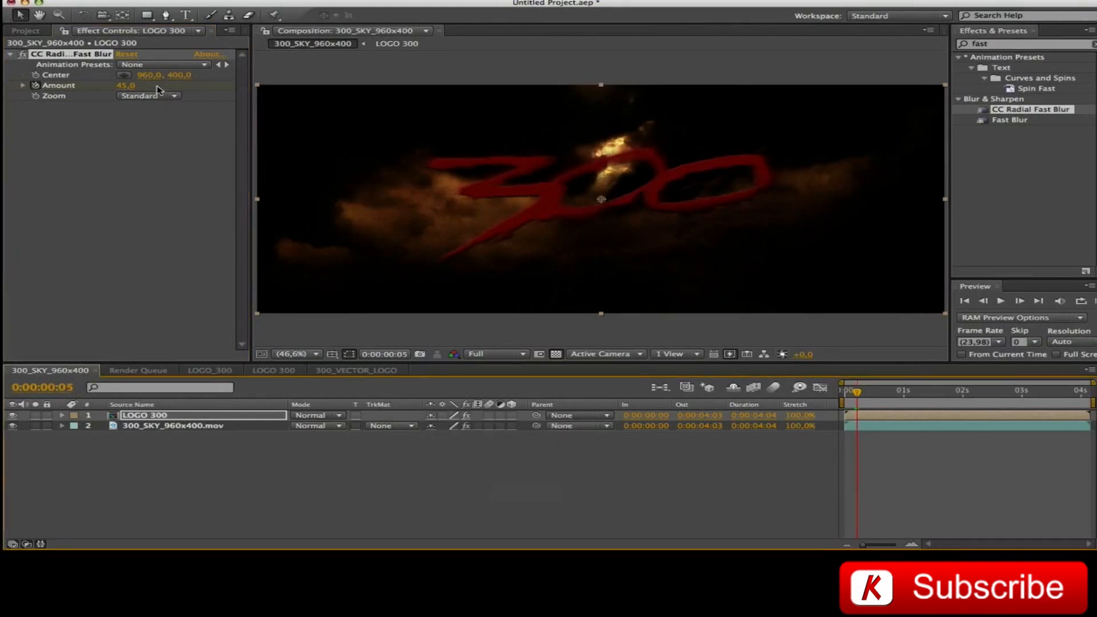
click(138, 86)
text(0)
key(Return)
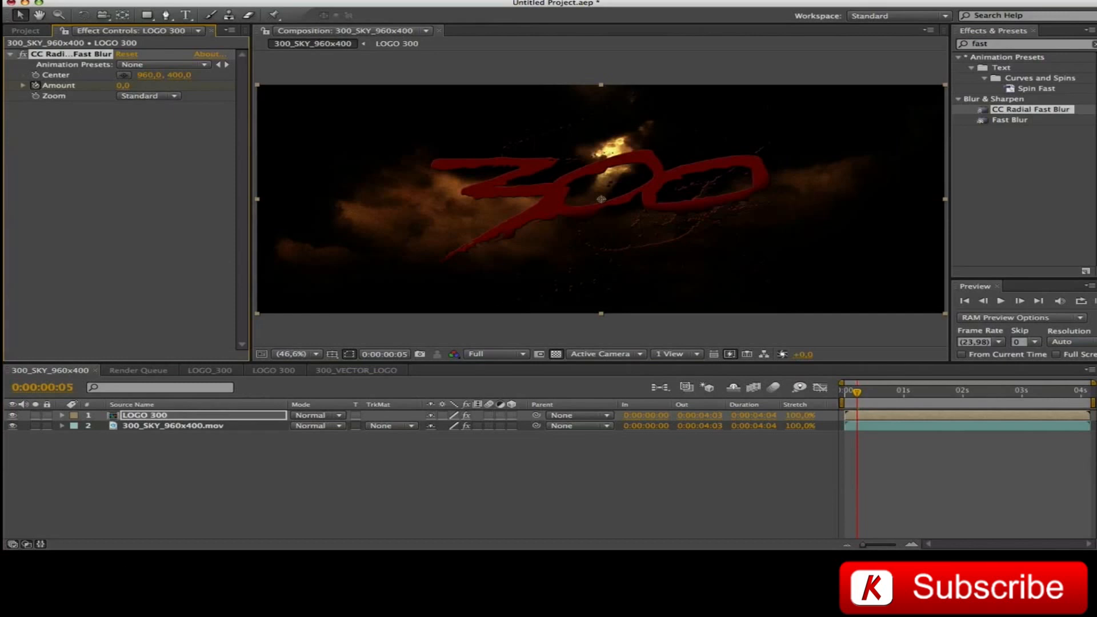
Preview the blurred logo fly-in from the start of the 300_SKY_960x400 composition
key(Home)
key(space)
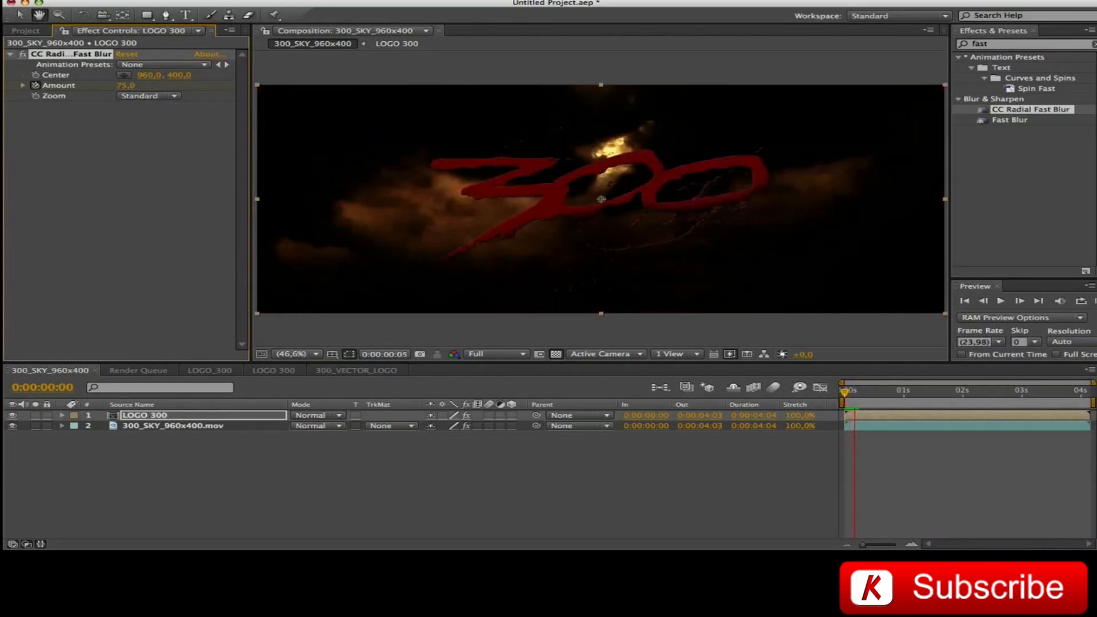
key(space)
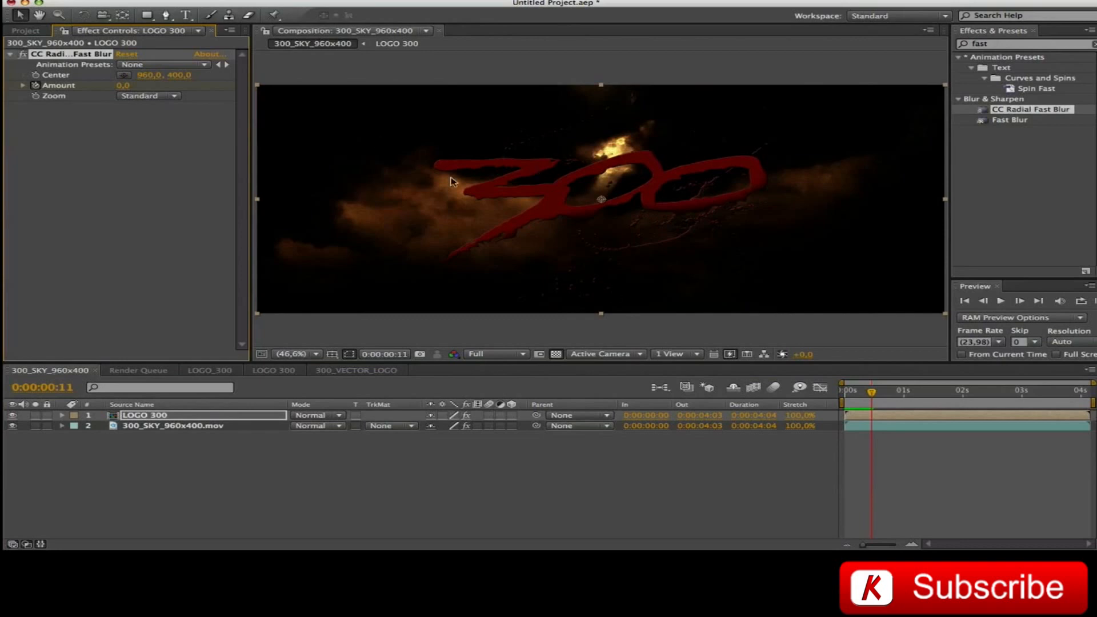
In the LOGO 300 composition, add an Outer Glow layer style to 300_VECTOR_LOGO.ai and expand its settings
click(276, 371)
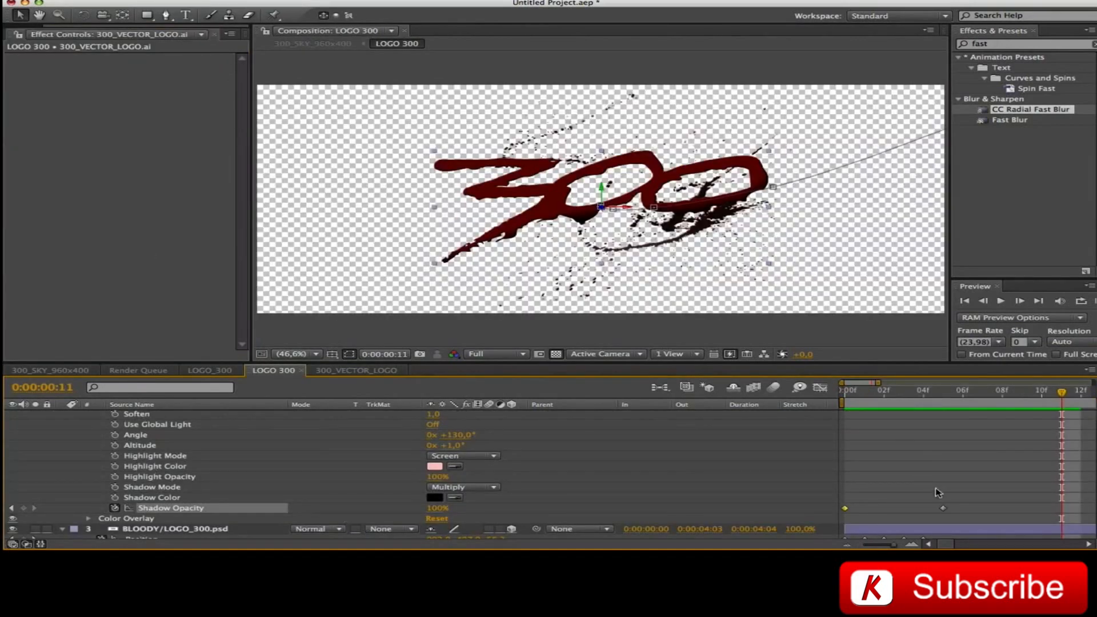
scroll(421, 475, up, 5)
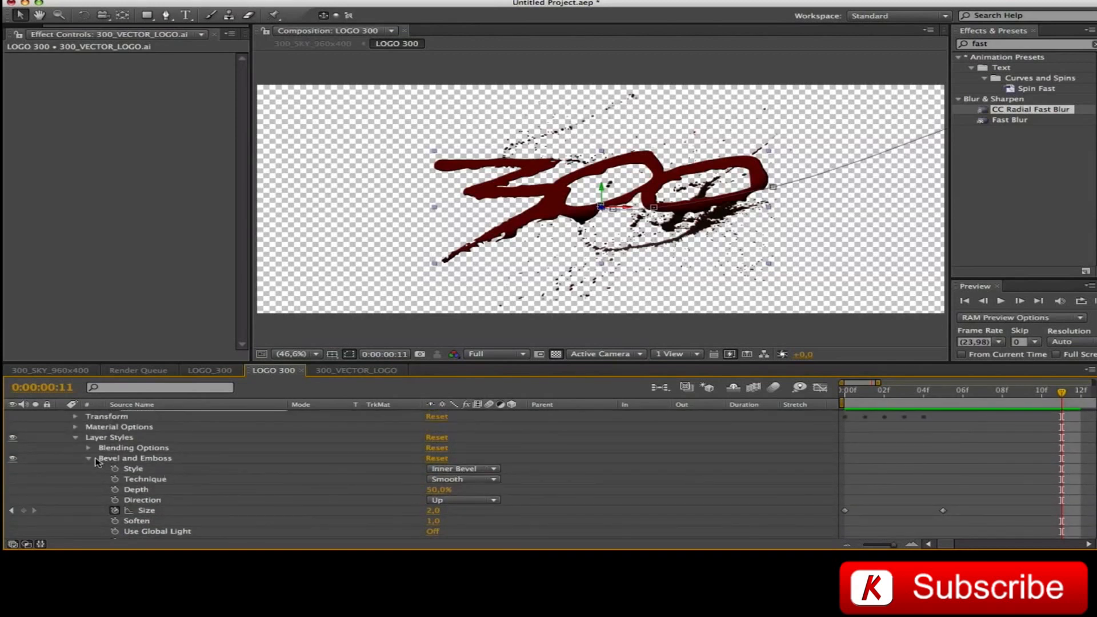
click(86, 458)
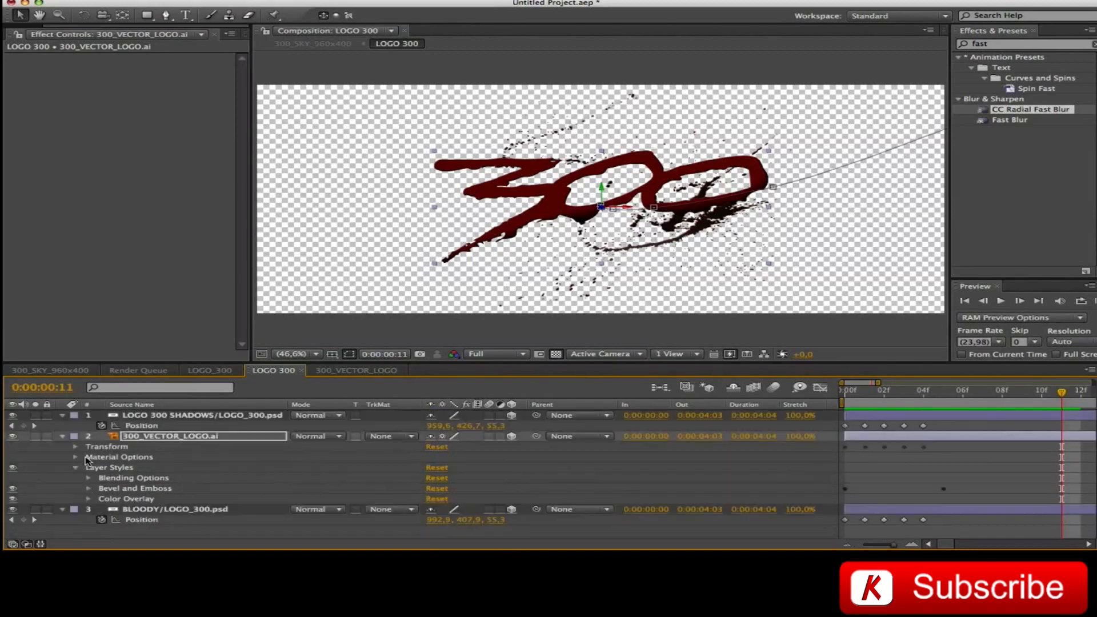
click(121, 469)
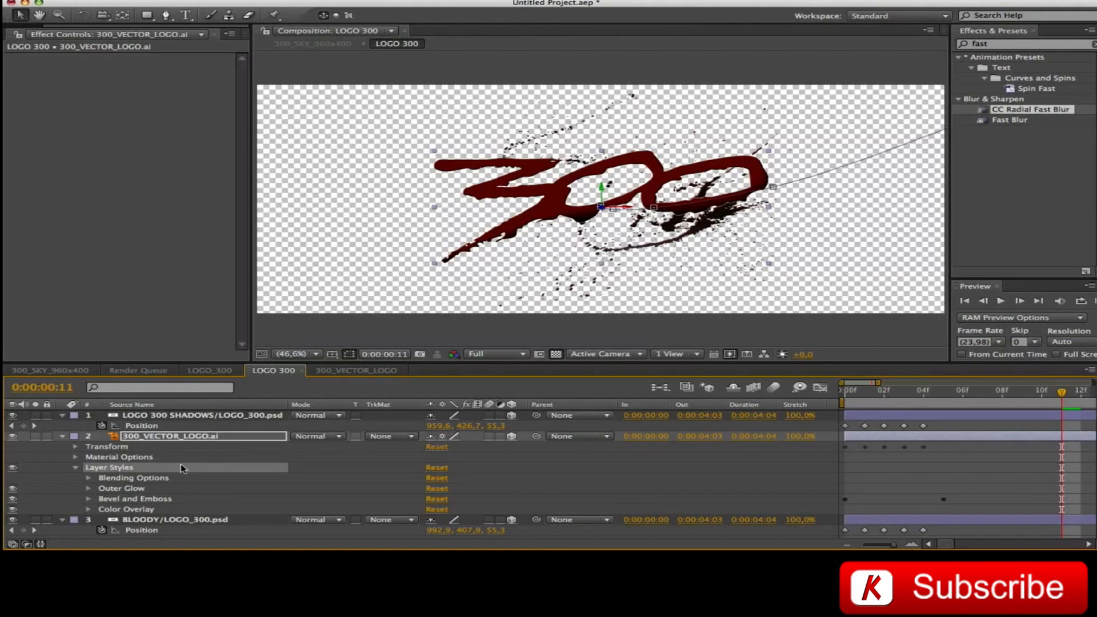
click(122, 490)
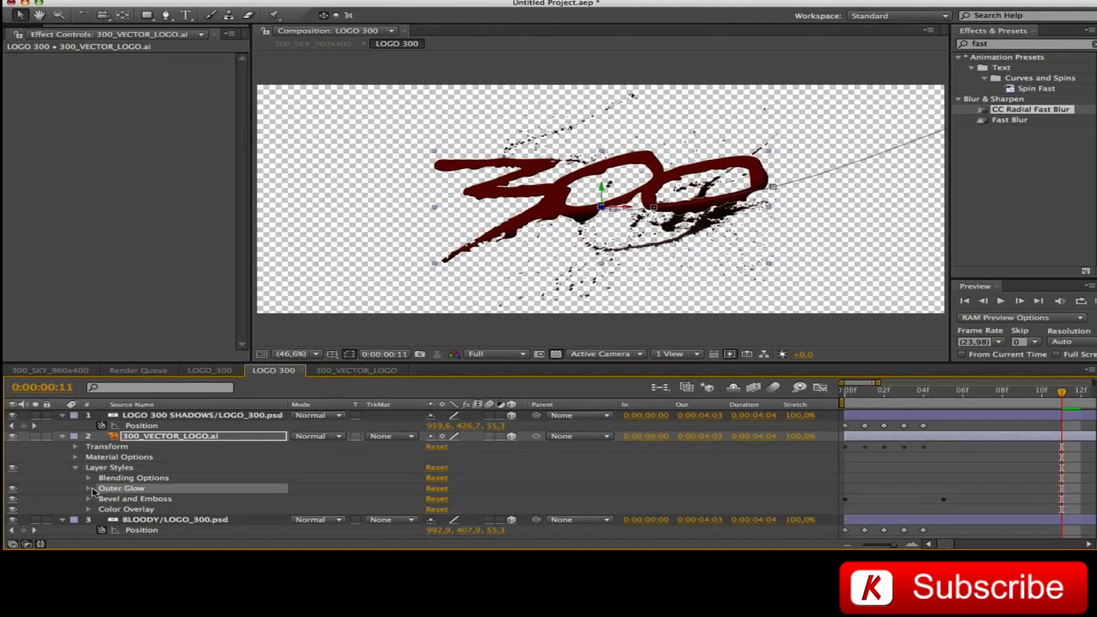
click(88, 490)
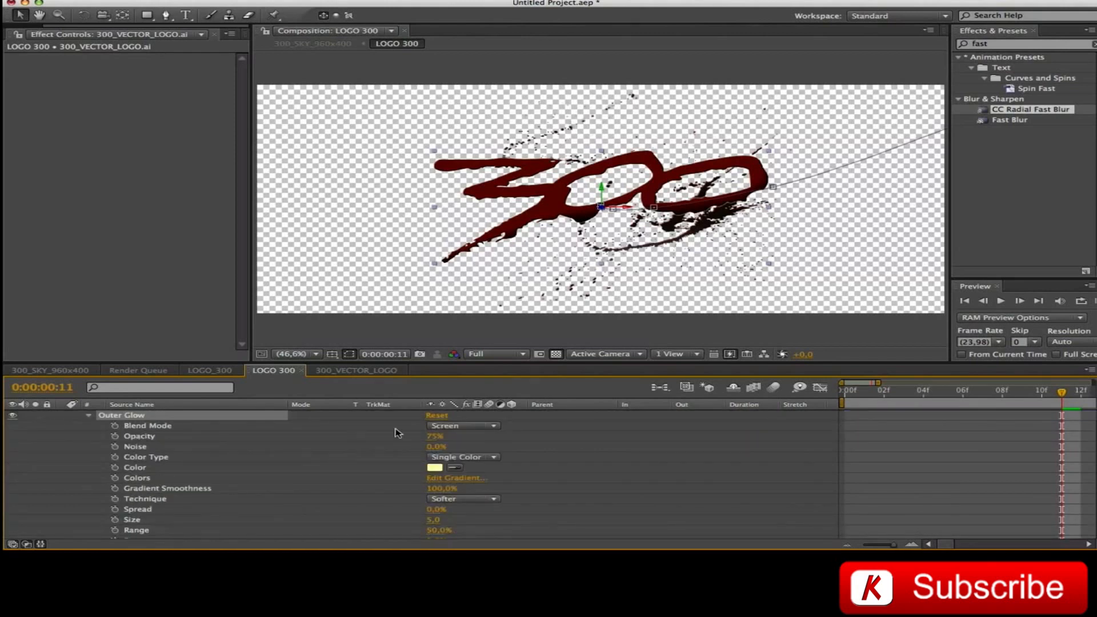
Set the Outer Glow's color to bright red and its blend mode to Color Dodge
click(434, 468)
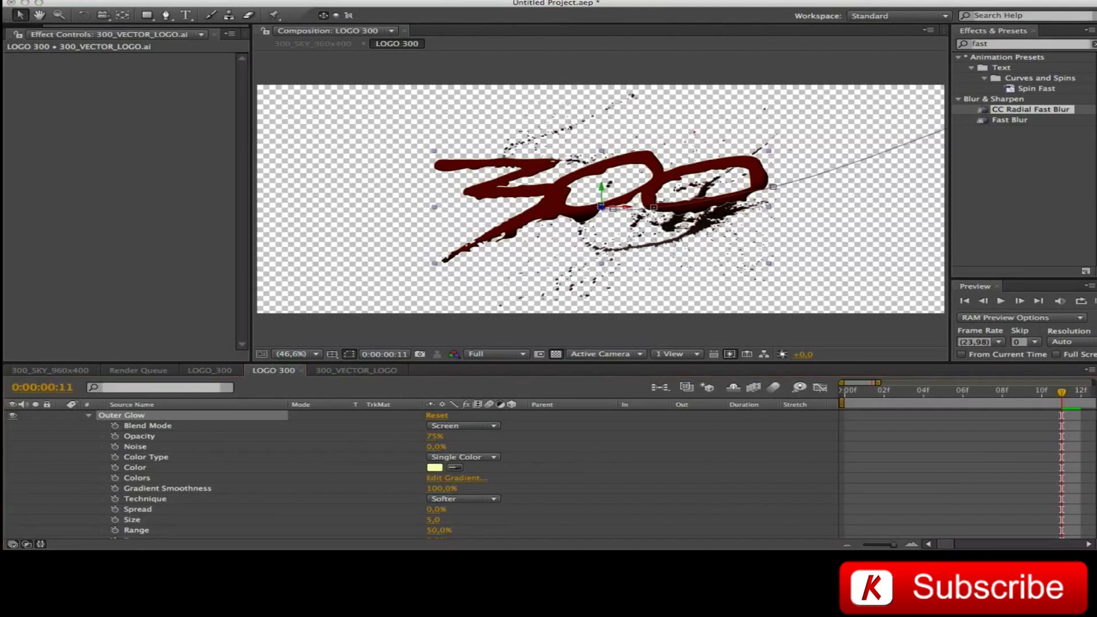
drag(543, 299, 533, 302)
drag(536, 359, 580, 291)
click(655, 320)
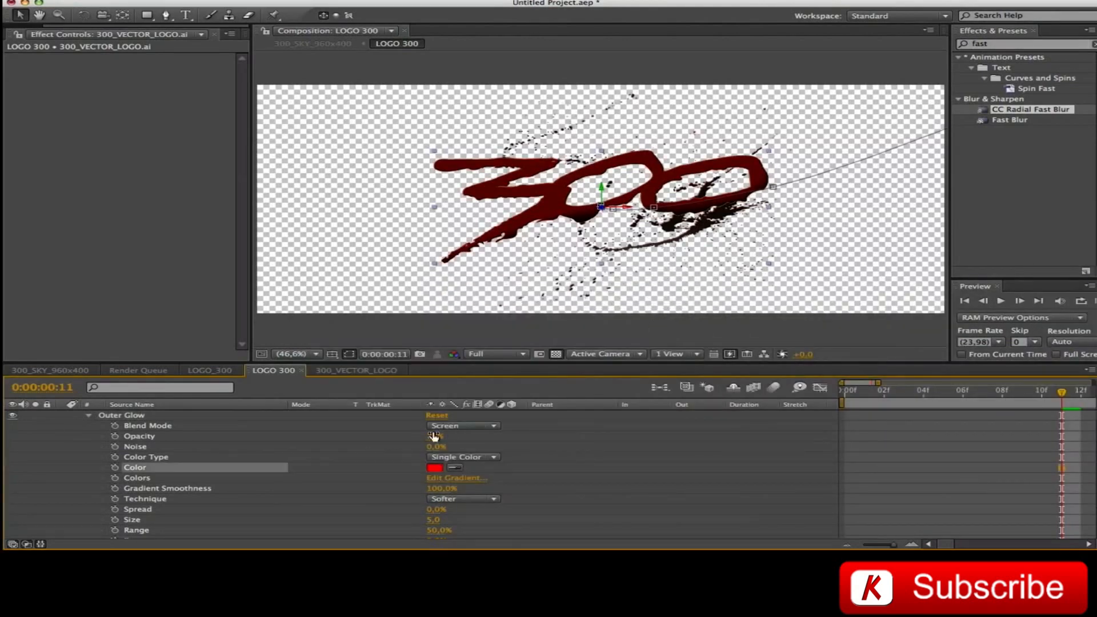
click(466, 427)
click(466, 435)
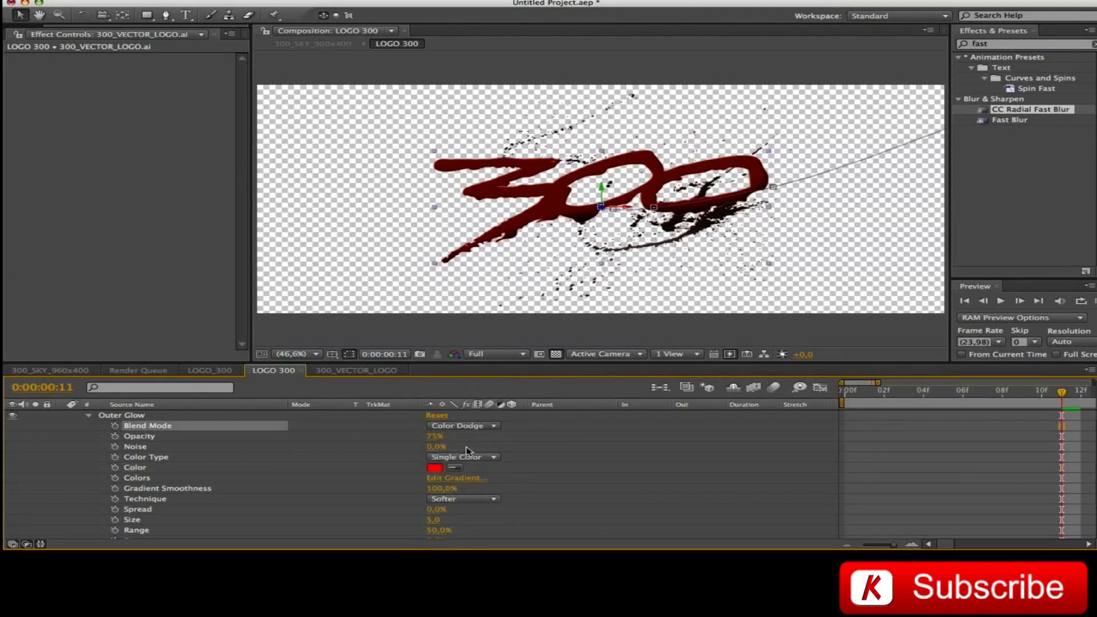
Turn off the transparency grid in the LOGO 300 composition view
scroll(423, 474, down, 3)
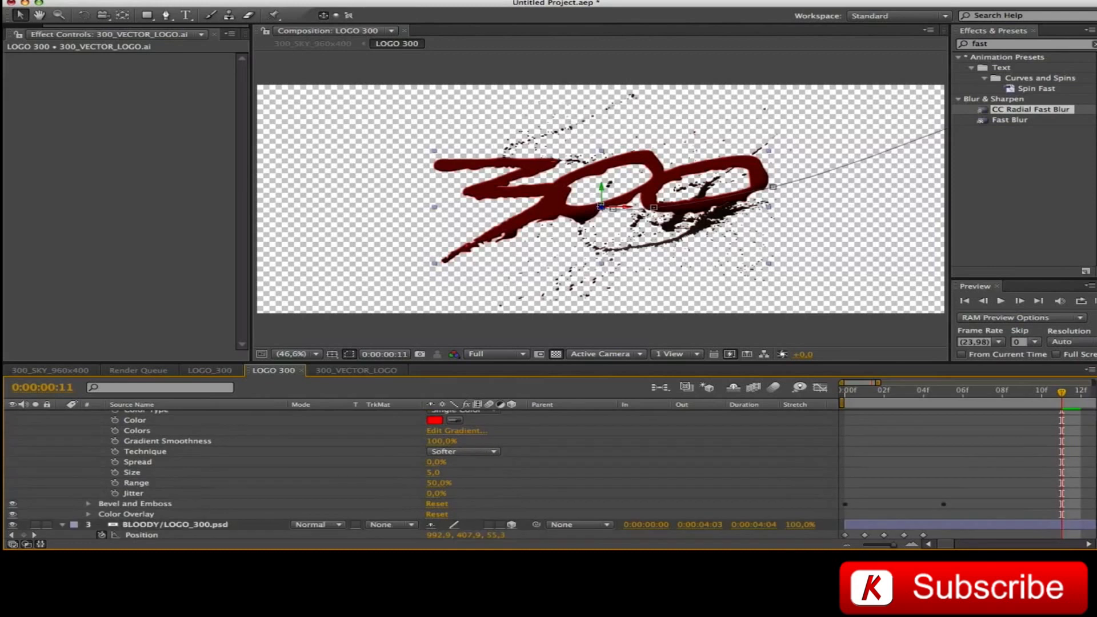
scroll(422, 474, up, 5)
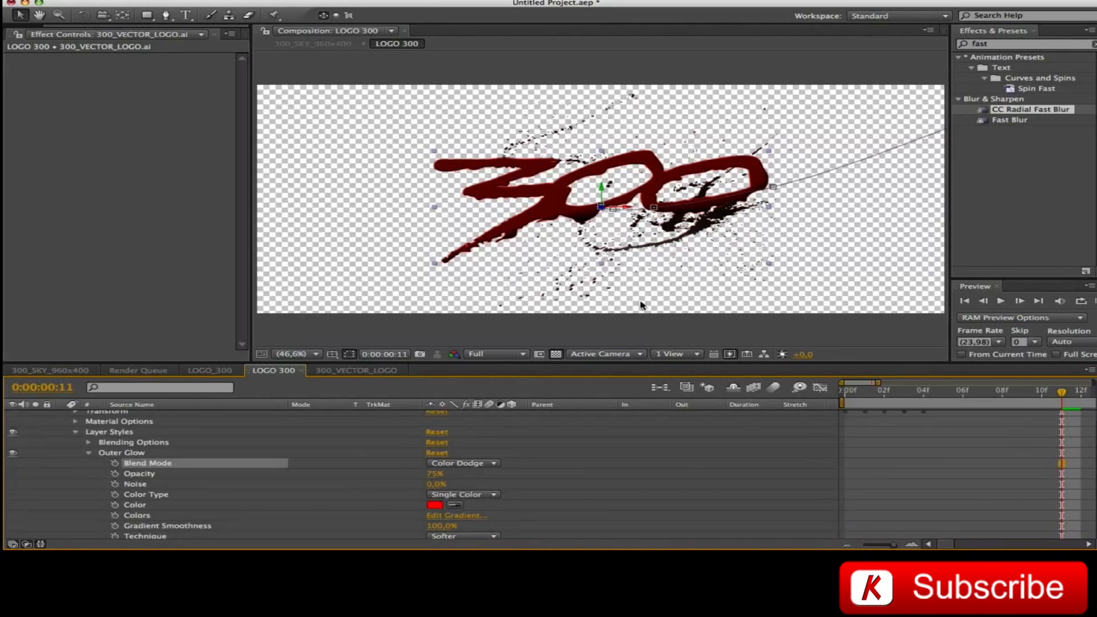
click(556, 355)
Add a keyframe for the Outer Glow's Size at frame 0 with a value of 500
key(Home)
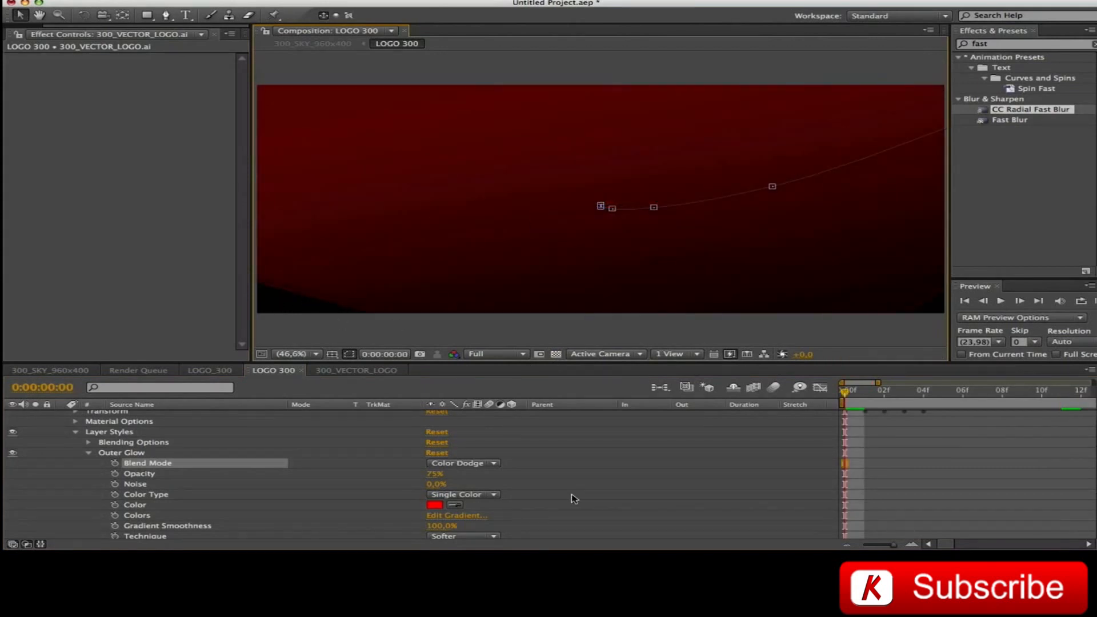
scroll(817, 517, down, 3)
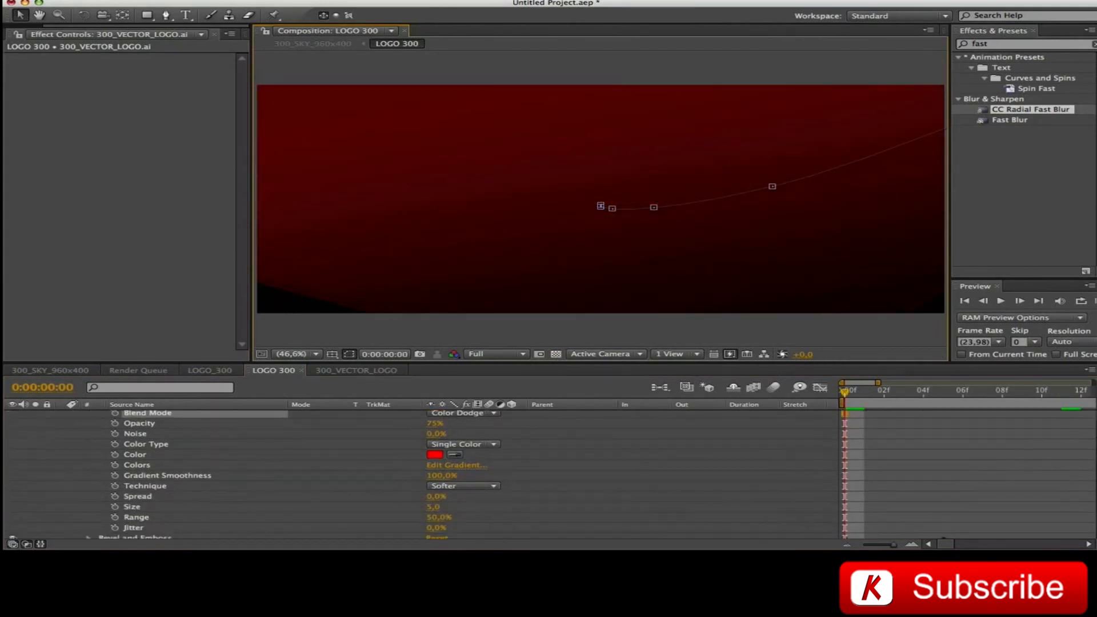
click(115, 507)
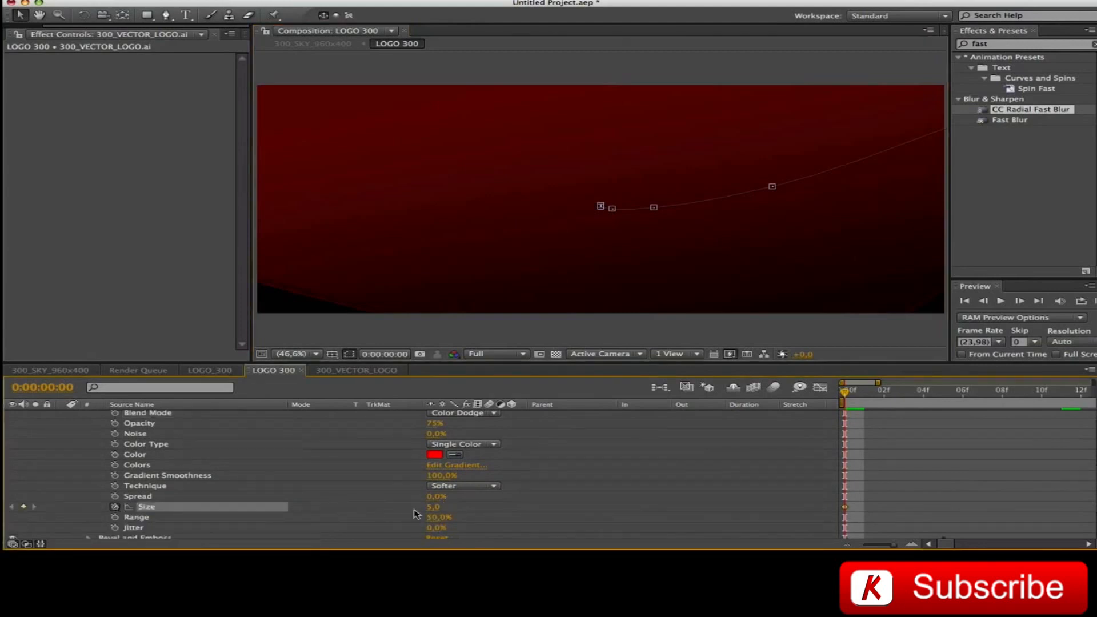
click(433, 507)
text(500)
key(Return)
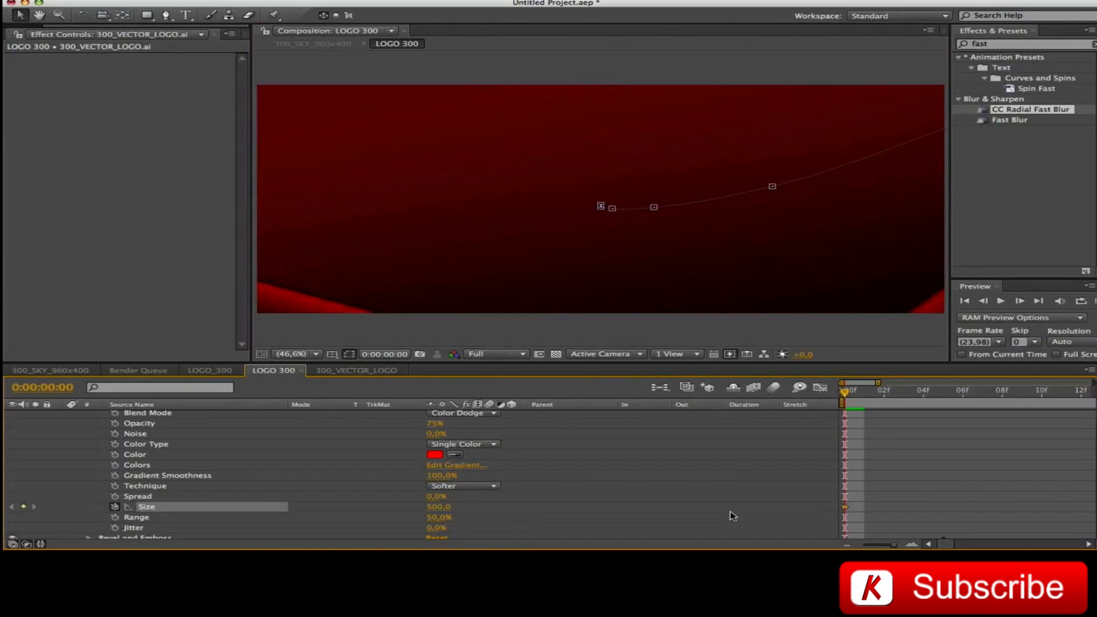
Set the Range of the Outer Glow on 300_VECTOR_LOGO.ai to 85%
scroll(254, 489, down, 1)
click(437, 496)
text(85)
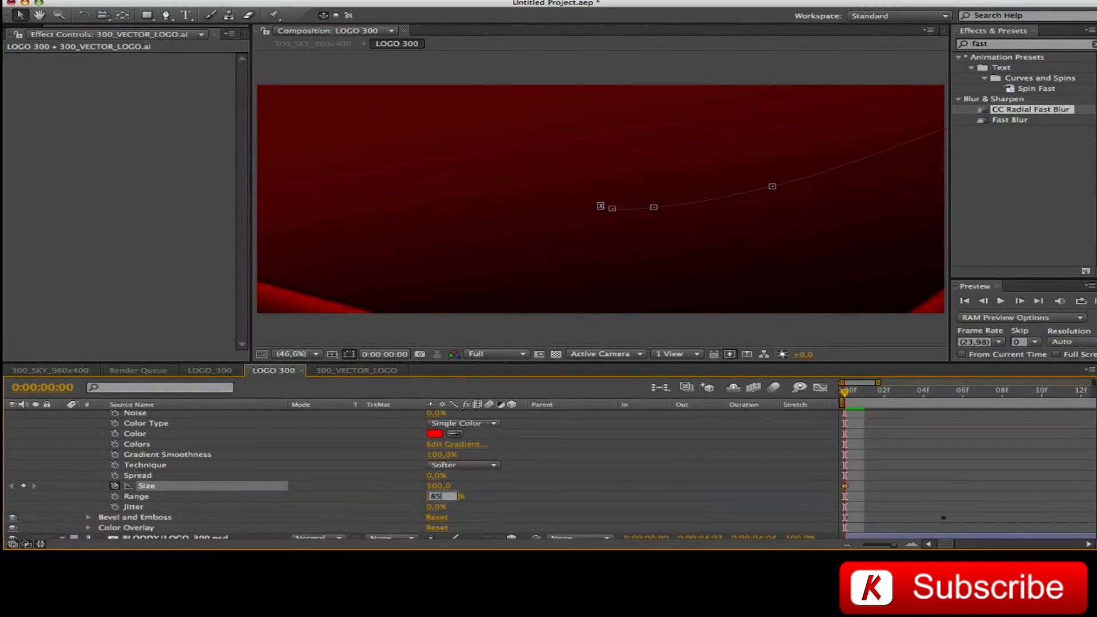
key(Return)
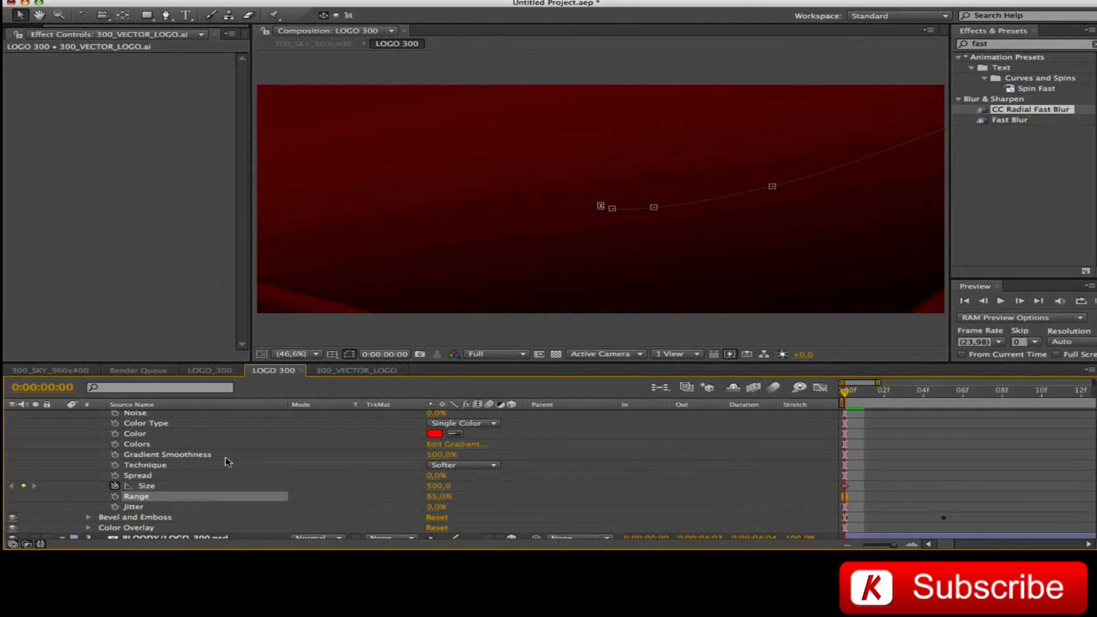
At frame 4, add an Outer Glow Size keyframe with a value of 0
click(42, 388)
text(04)
key(Return)
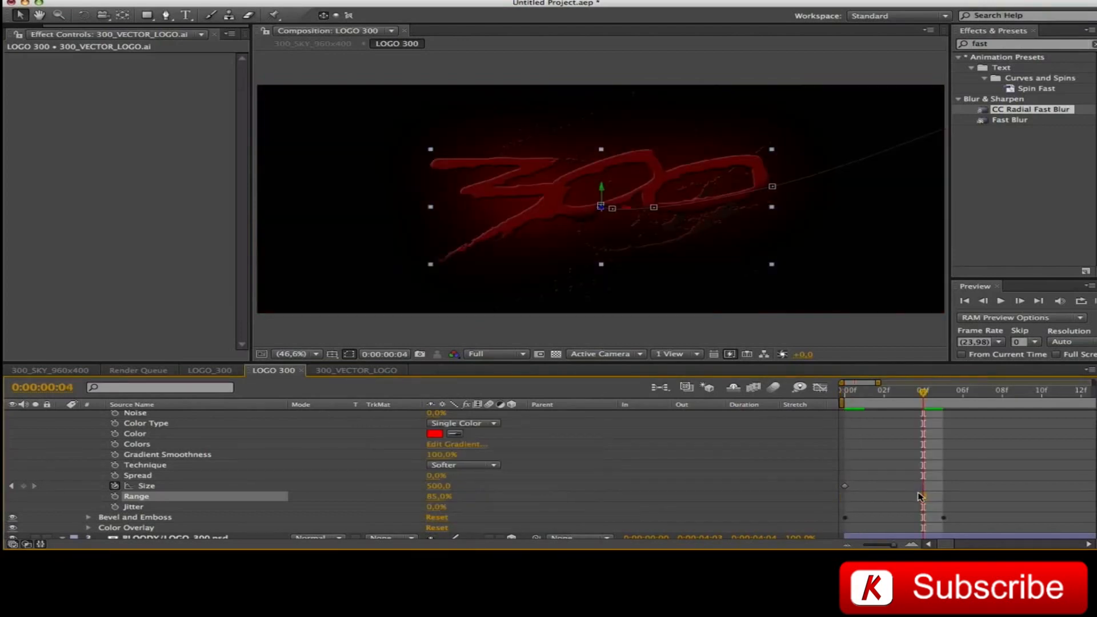
click(23, 487)
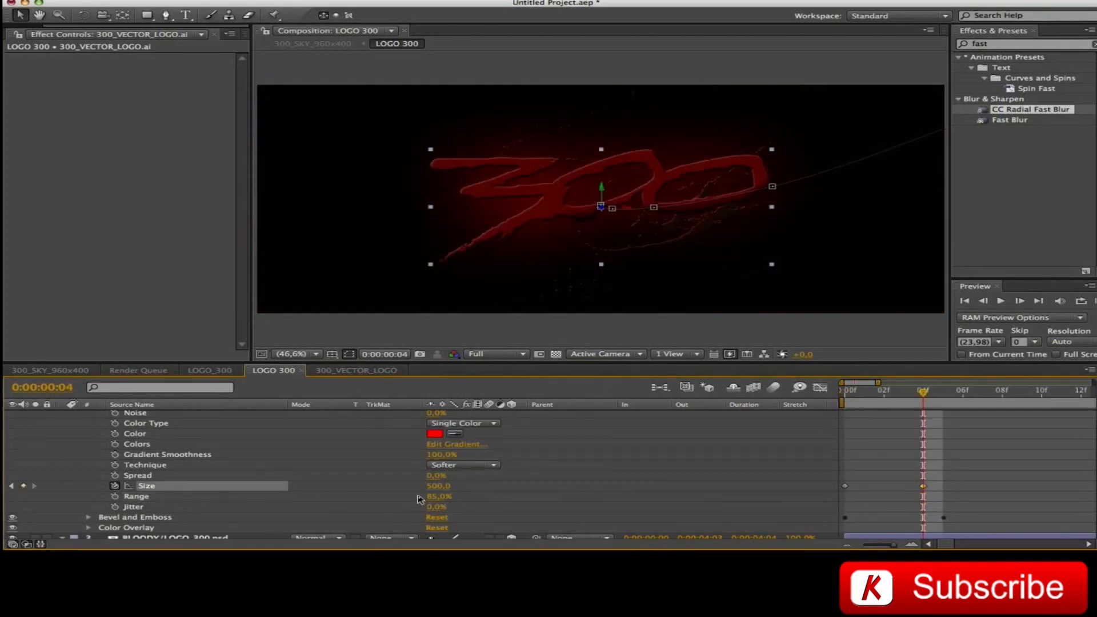
click(438, 486)
text(0)
key(Return)
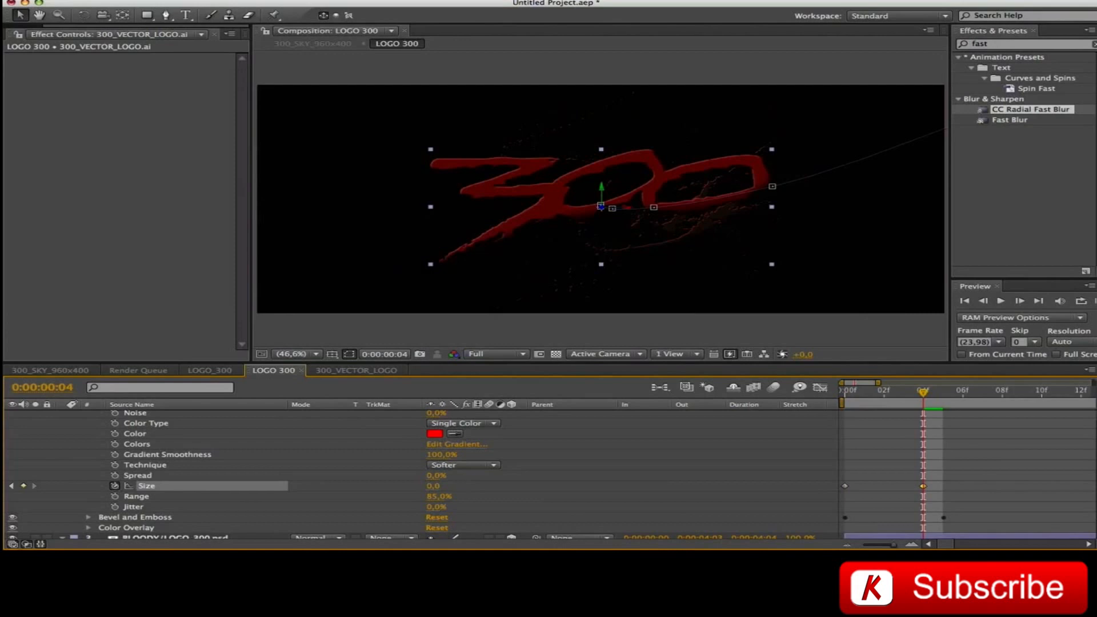
Animate the Outer Glow's Opacity from 75% at frame 3 to 0% at frame 5, and check the fade between those frames
scroll(551, 475, up, 4)
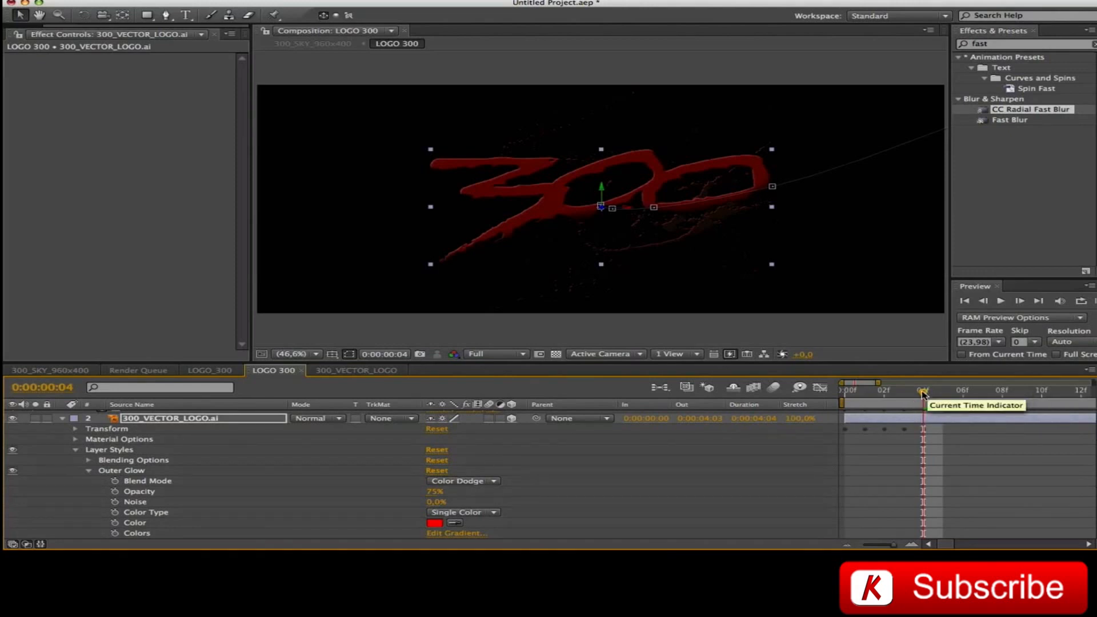
click(944, 392)
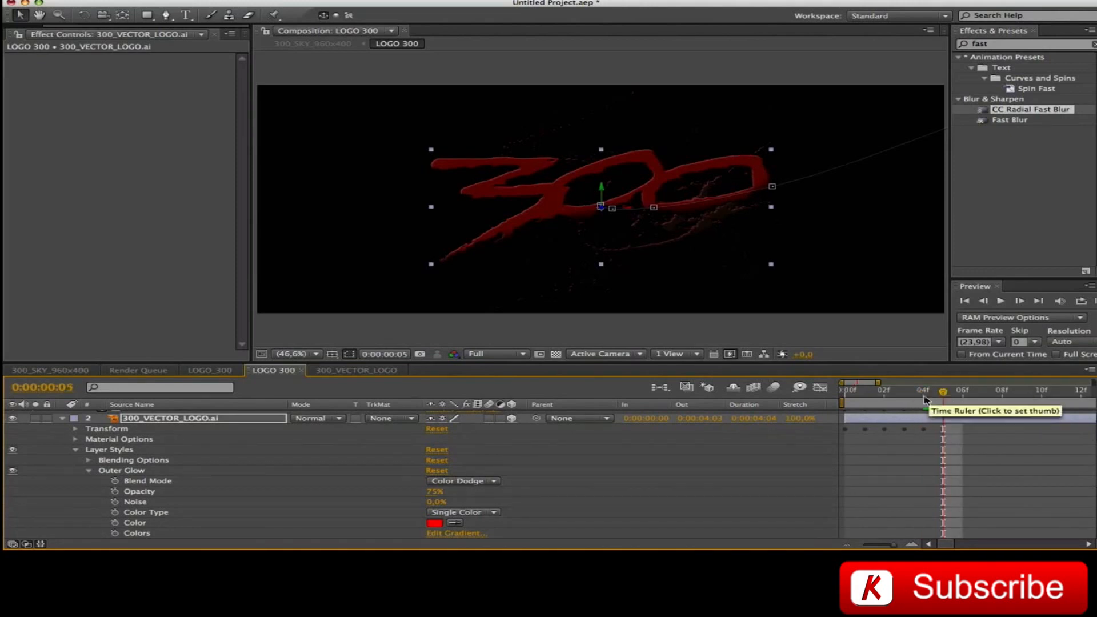
click(115, 491)
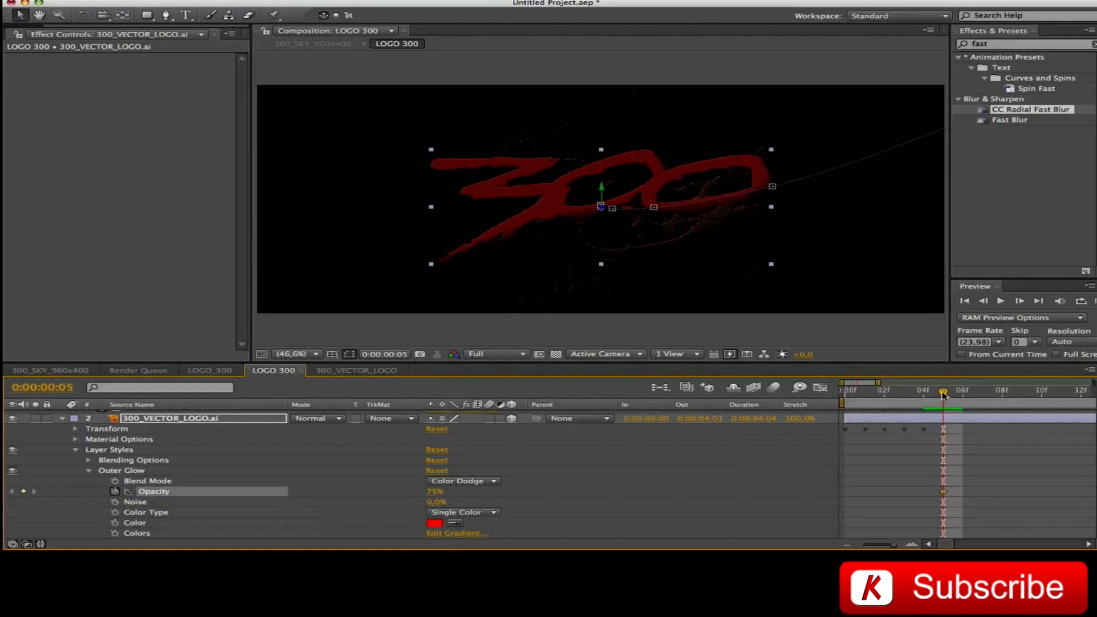
drag(944, 392, 904, 392)
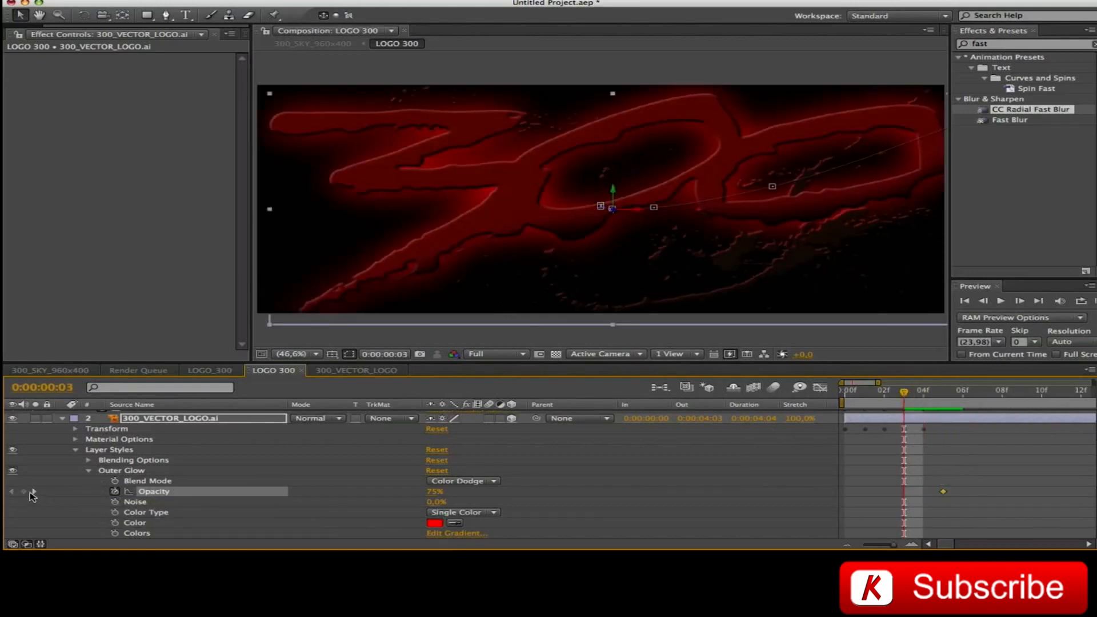
drag(901, 396, 943, 393)
click(434, 493)
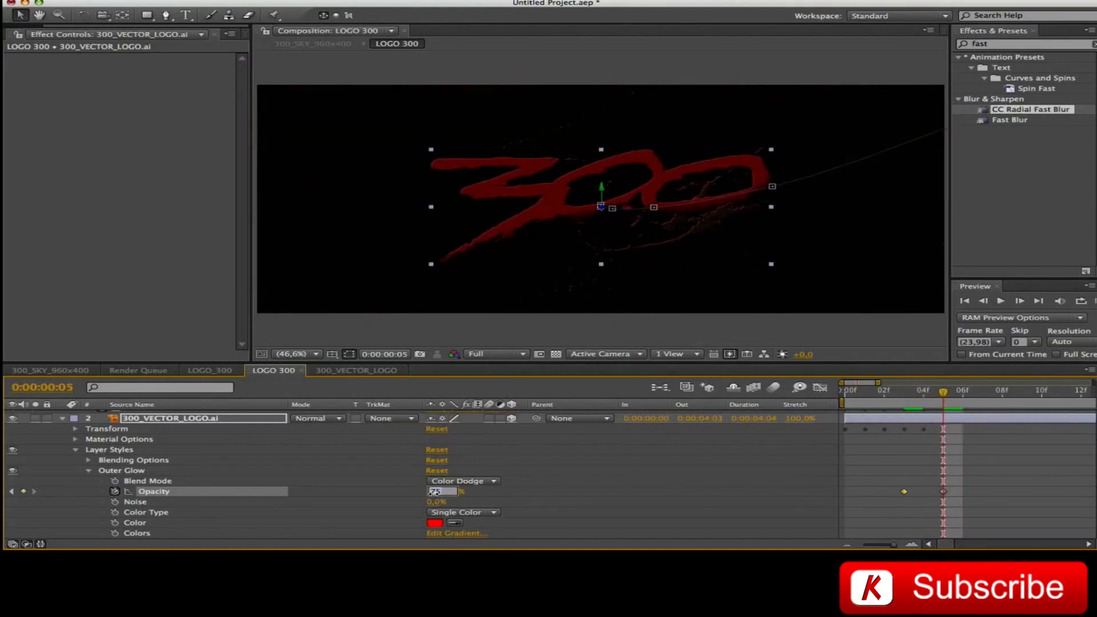
text(0)
key(Return)
drag(946, 402, 925, 400)
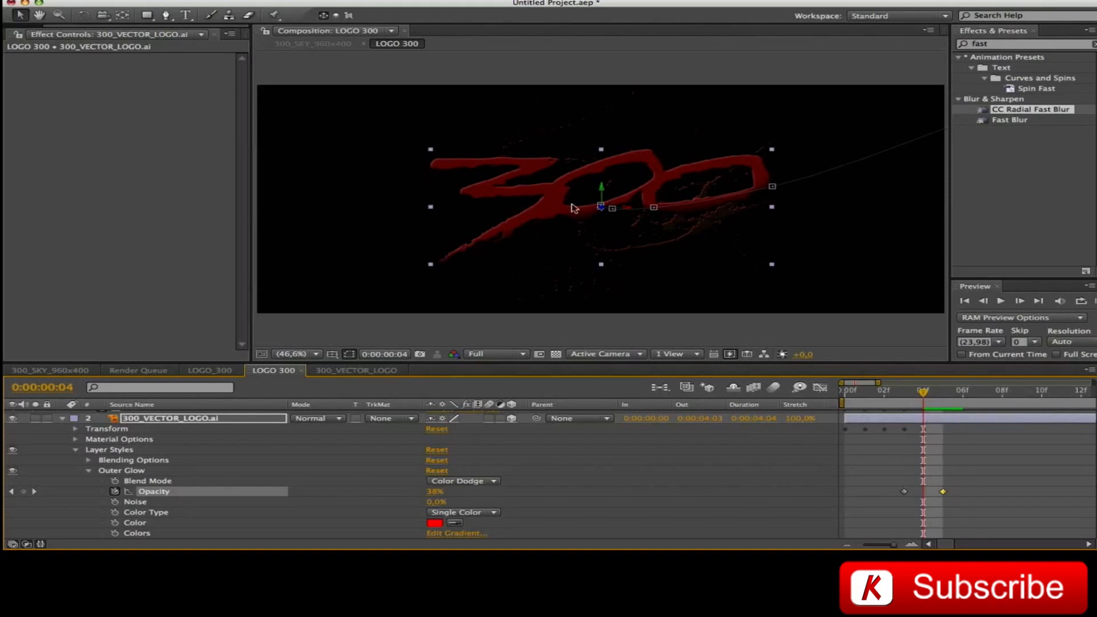
drag(922, 394, 904, 394)
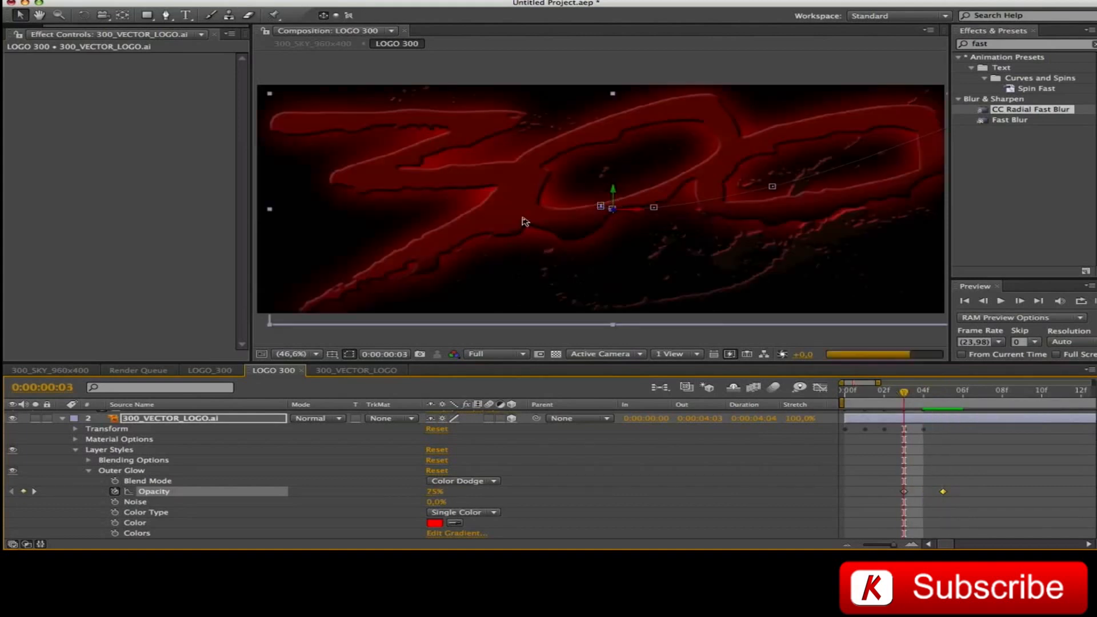
Play the 300_SKY_960x400 composition from its first frame to check the glowing logo's fly-in
click(67, 372)
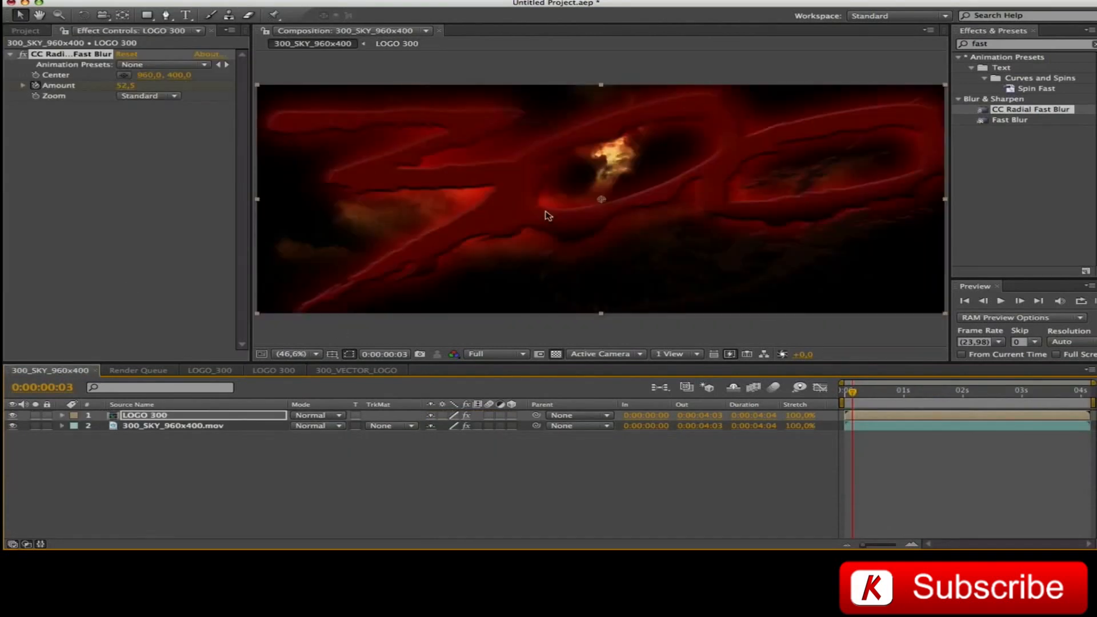
key(Home)
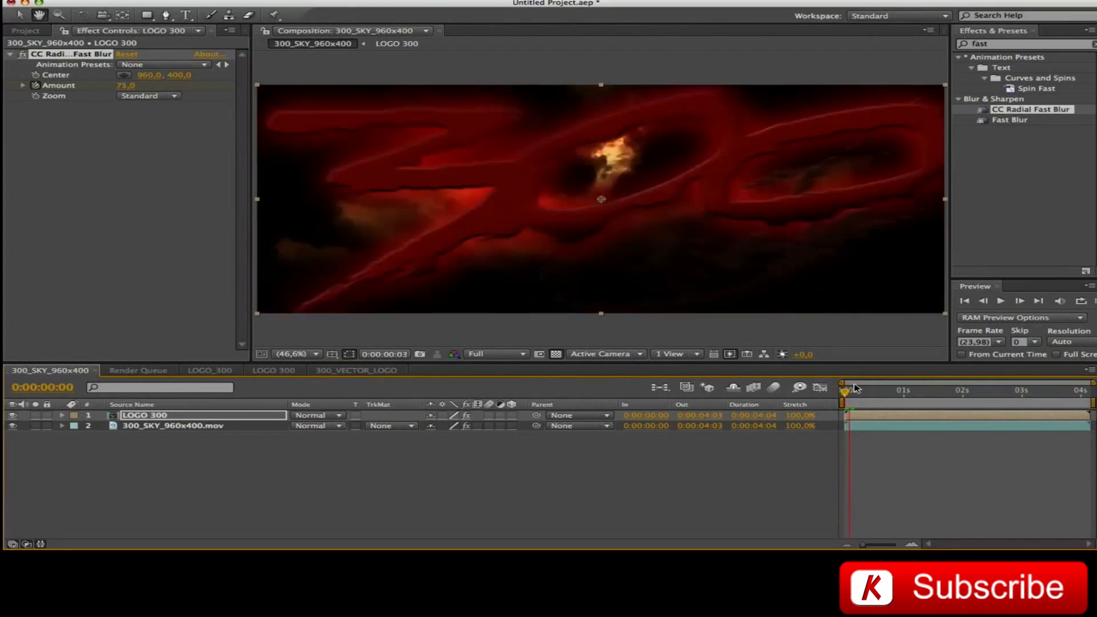
key(space)
key(Home)
key(space)
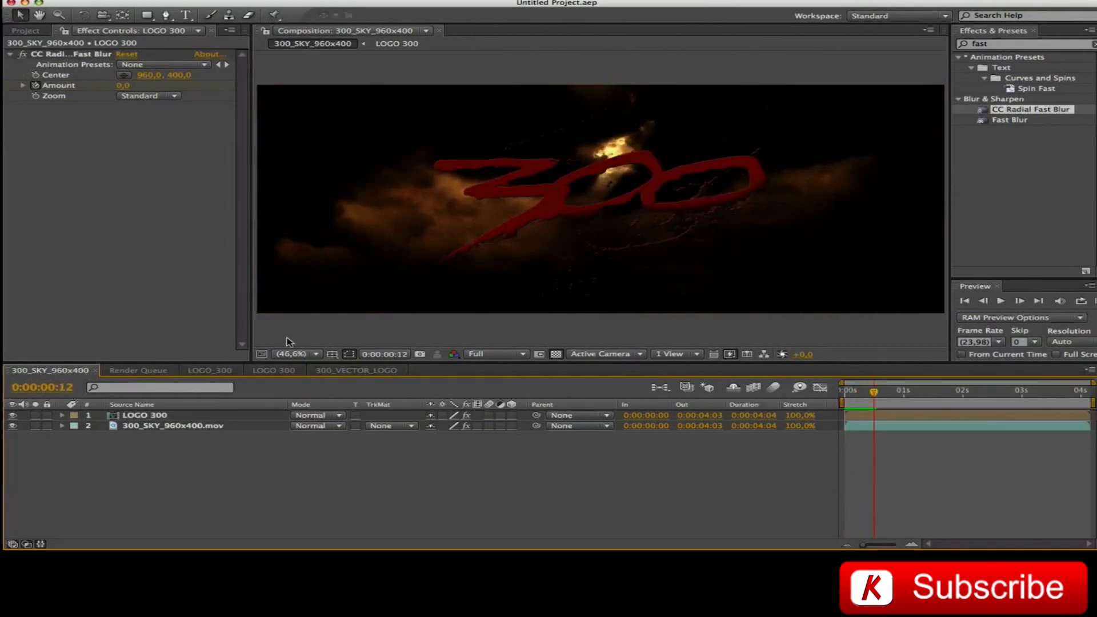
In the LOGO 300 composition, keyframe the LOGO 300 SHADOWS layer's Opacity at 0% on frame 3 and 100% on frame 4
click(274, 370)
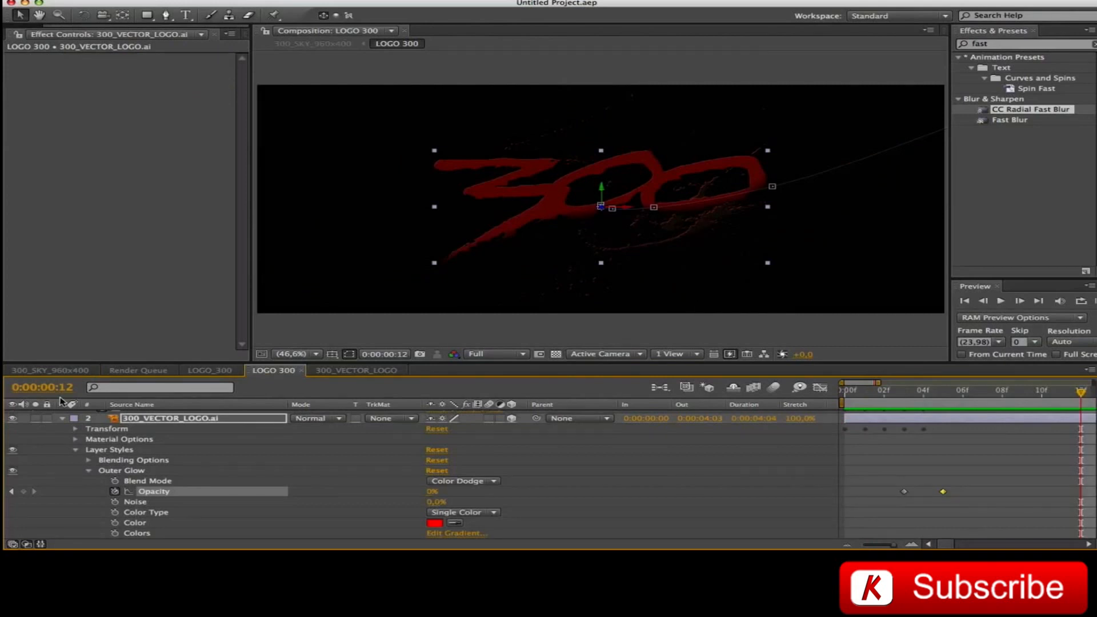
click(63, 419)
click(183, 416)
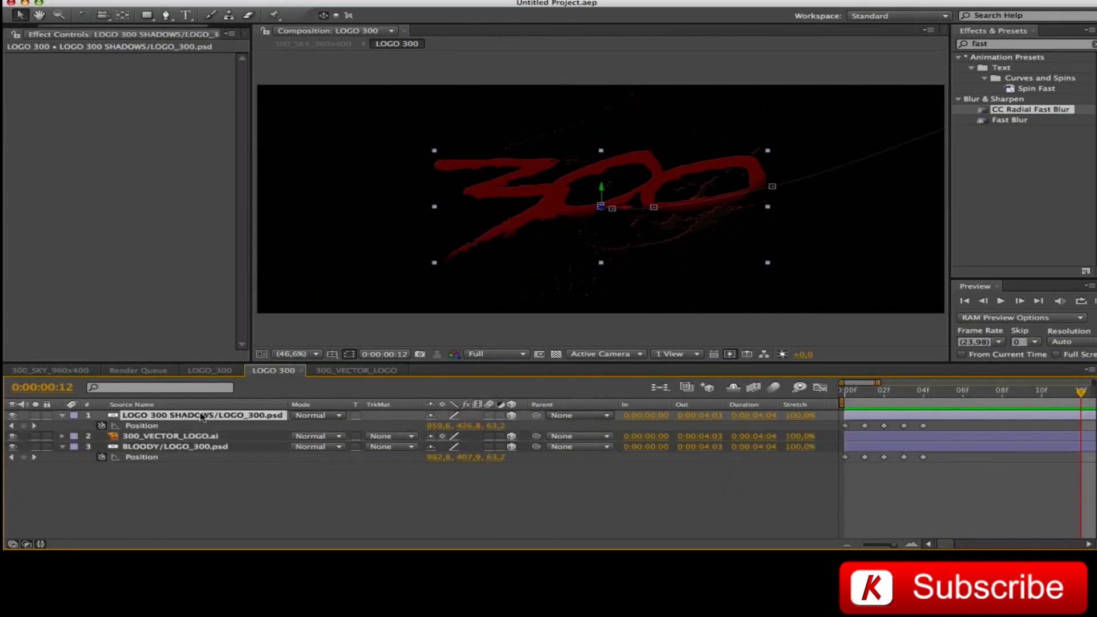
click(904, 392)
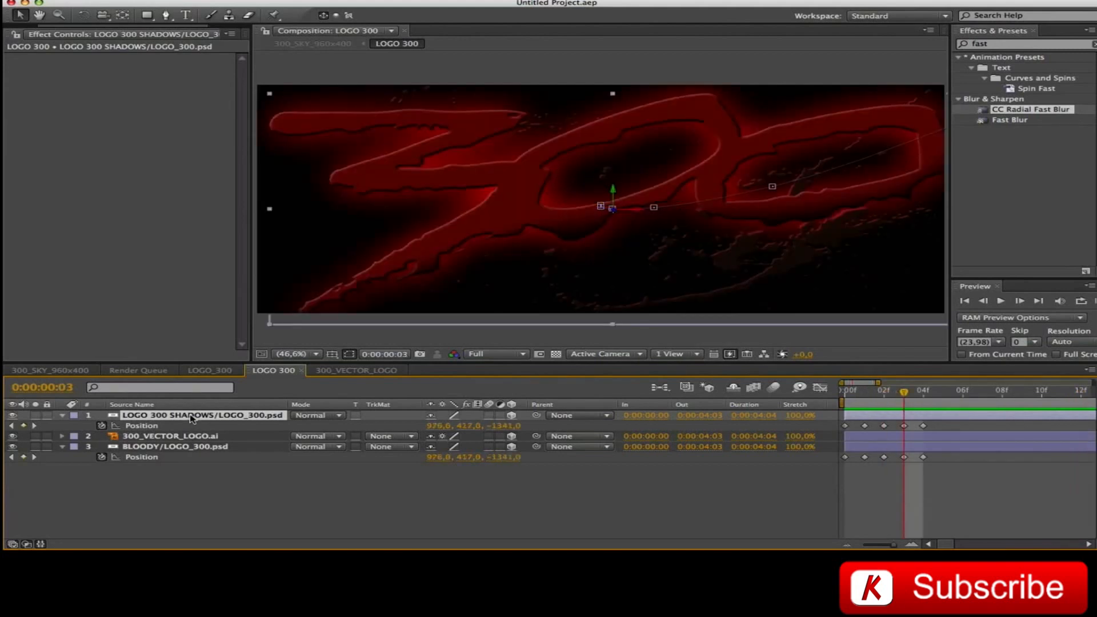
key(t)
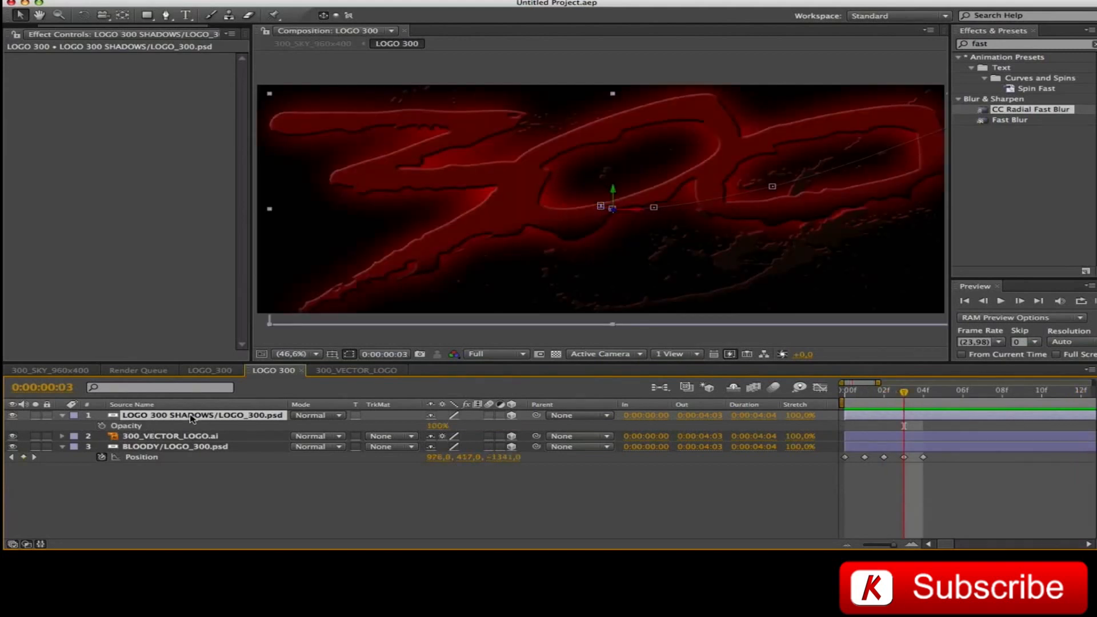
click(102, 426)
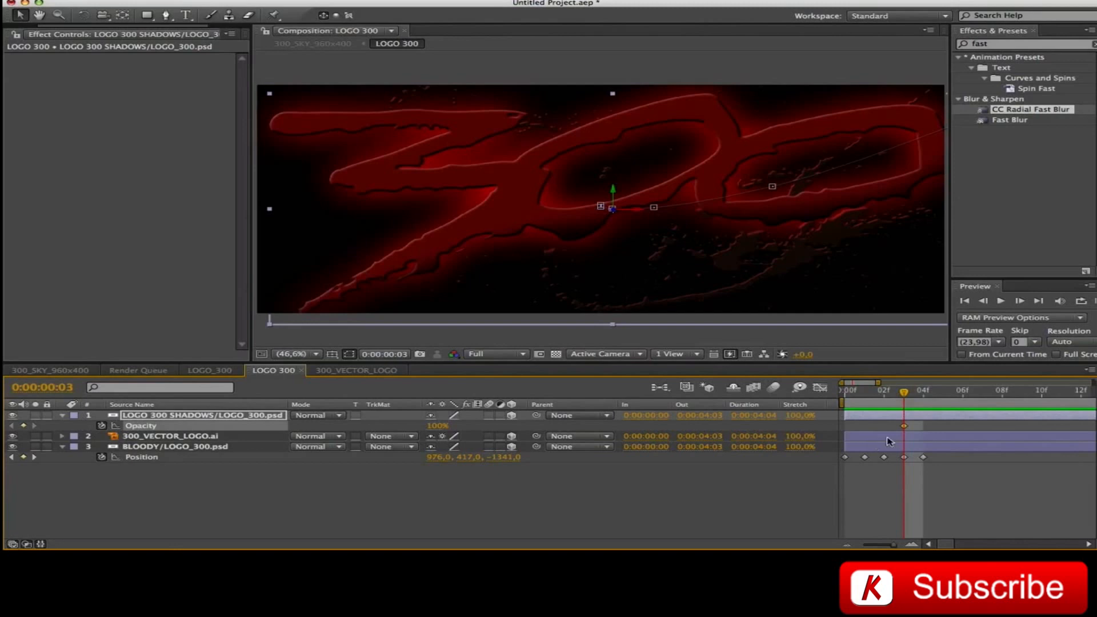
click(920, 393)
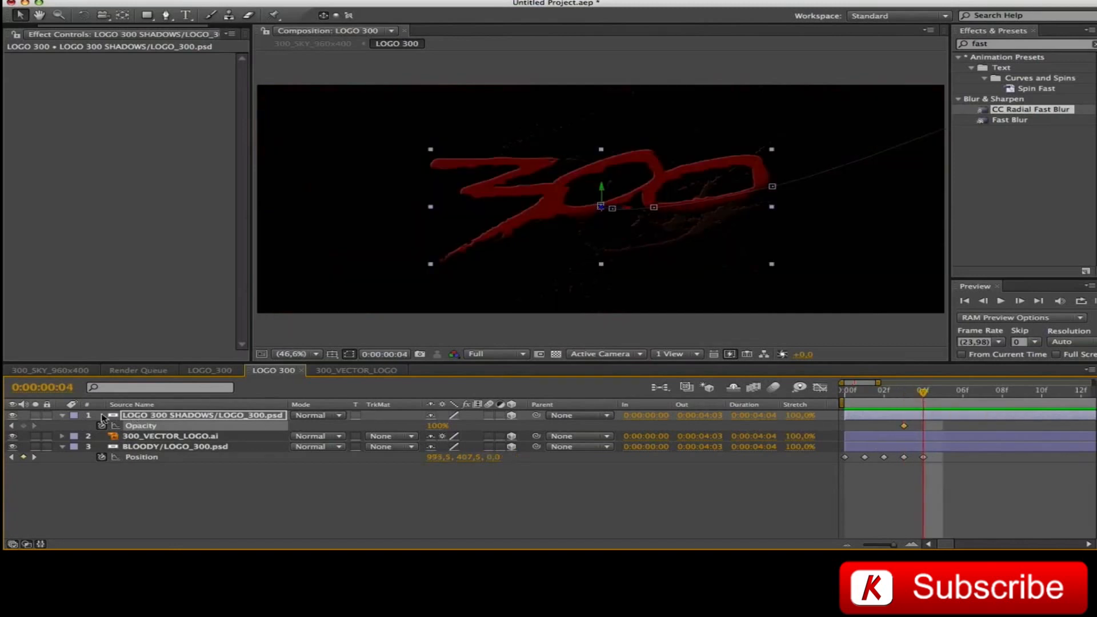
click(23, 426)
click(12, 426)
click(438, 425)
text(0)
key(Return)
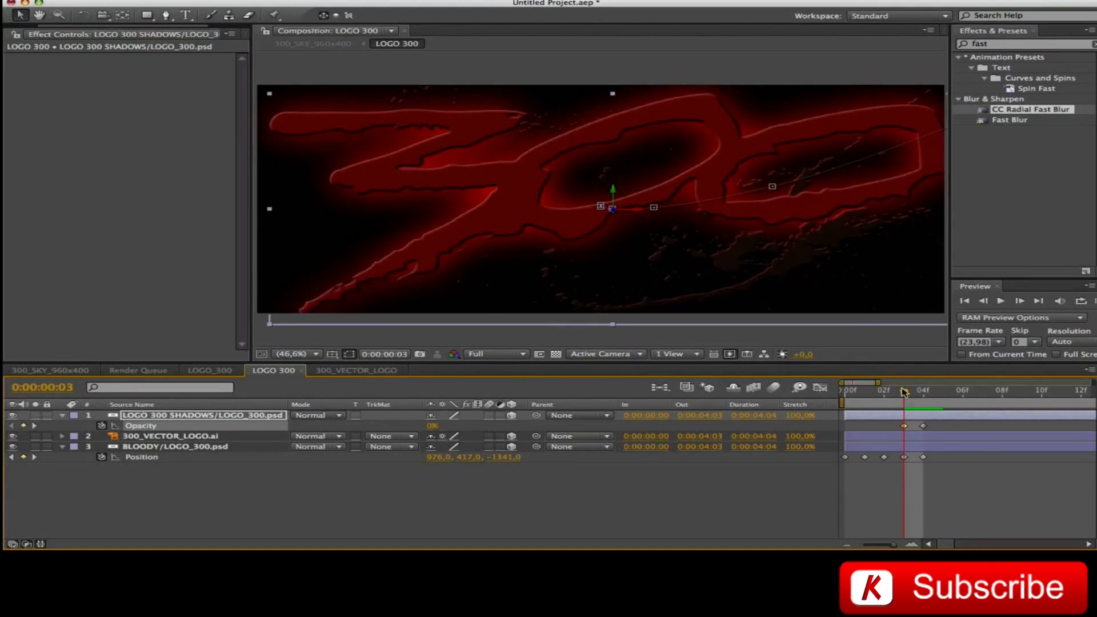
Preview the shadow fade-in in 300_SKY_960x400, inspect frame 3, and open the LOGO_300 composition to examine the blood splatter
drag(913, 394, 820, 387)
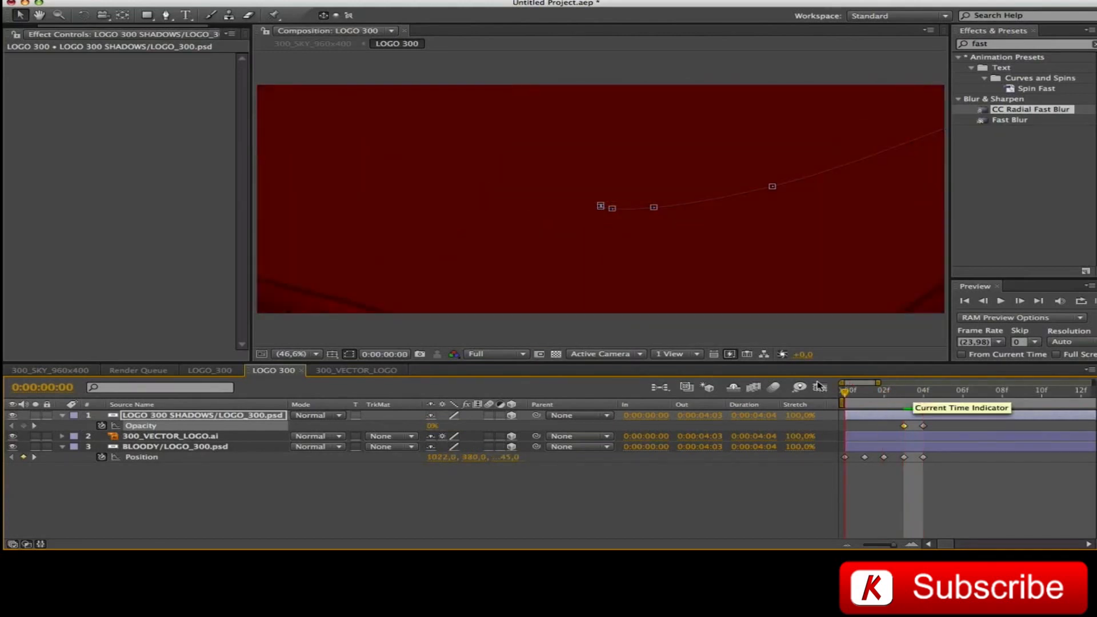
click(61, 371)
key(space)
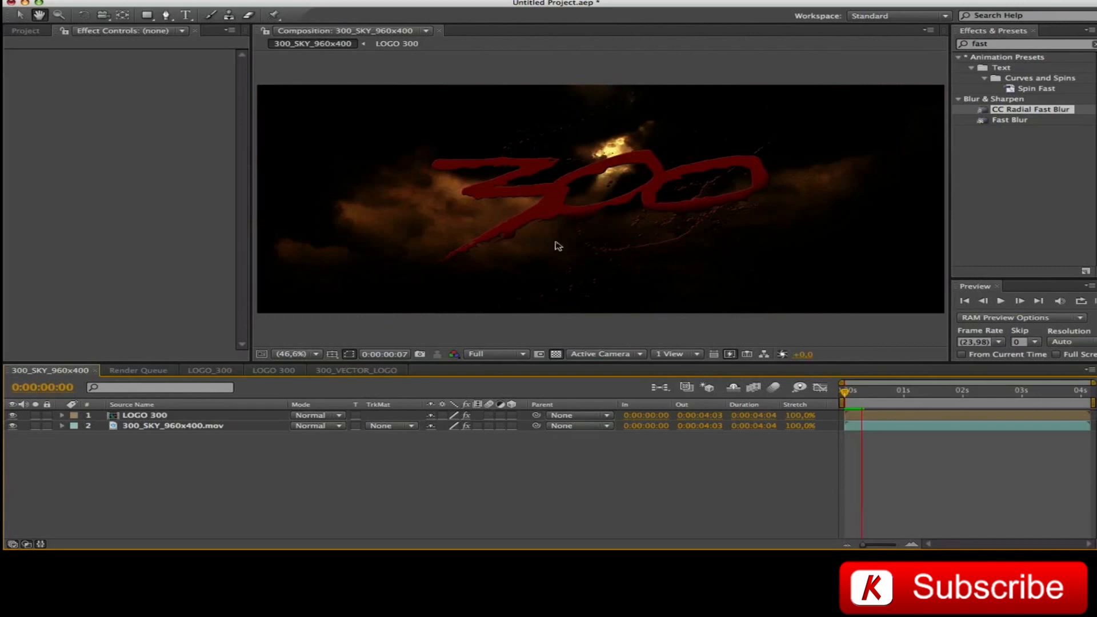
drag(858, 395, 852, 394)
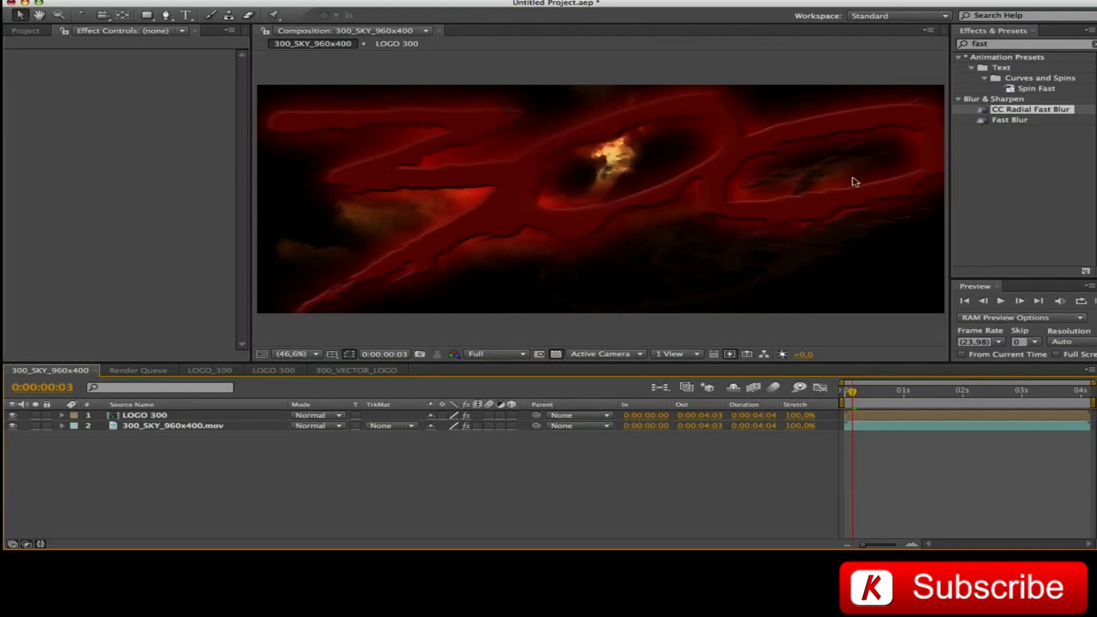
click(207, 370)
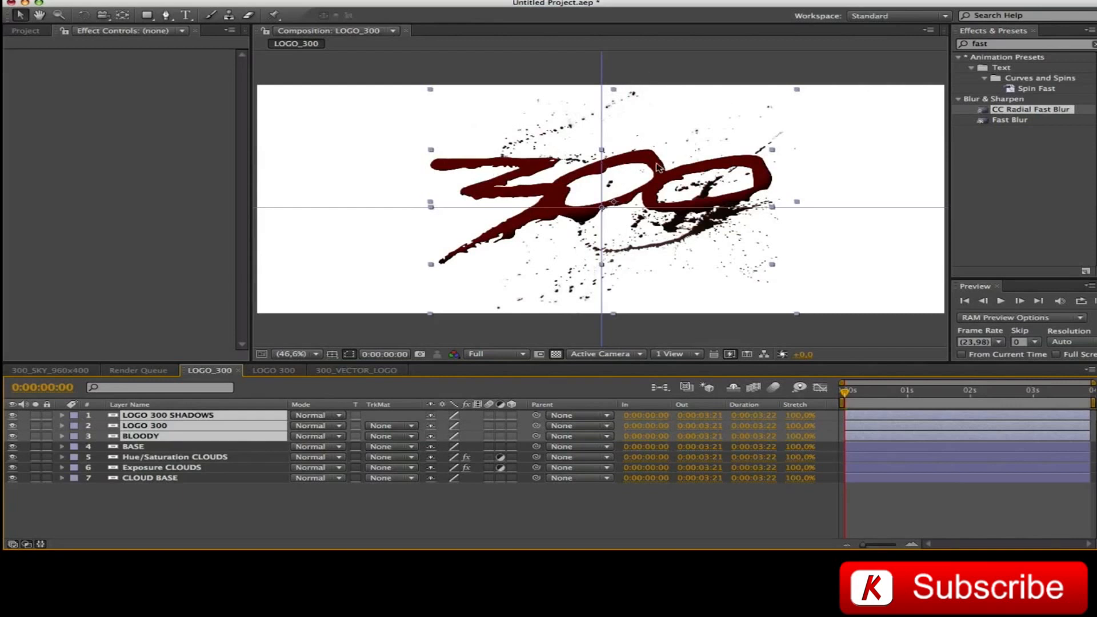
In LOGO 300, add masks with Mask Path keyframes starting at frame 4 to BLOODY/LOGO_300.psd and reveal their mask properties
click(273, 371)
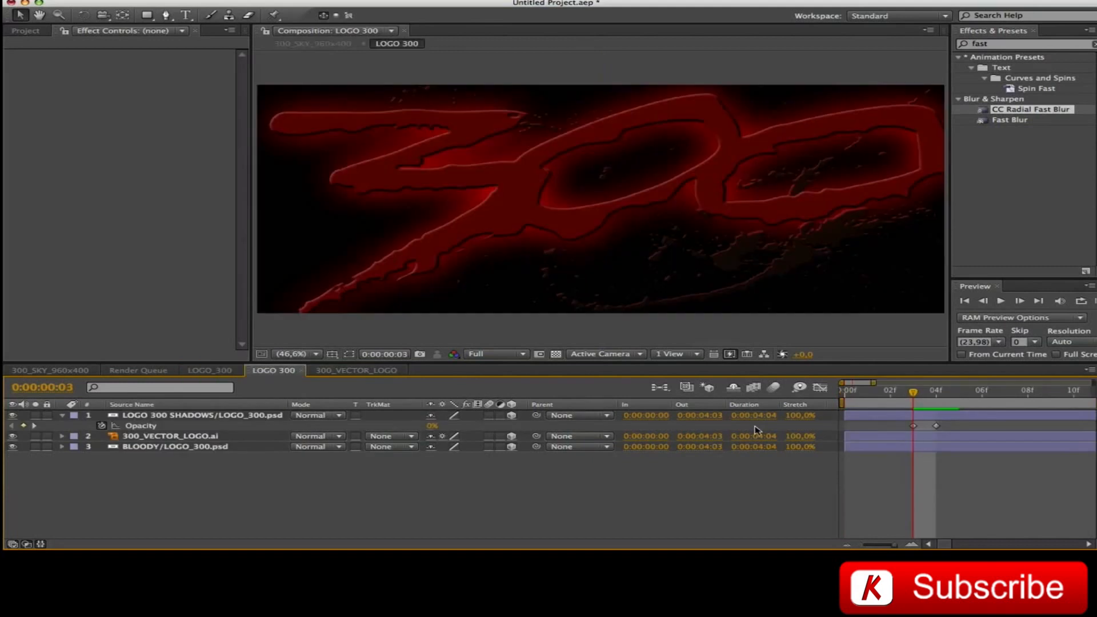
click(64, 390)
text(4)
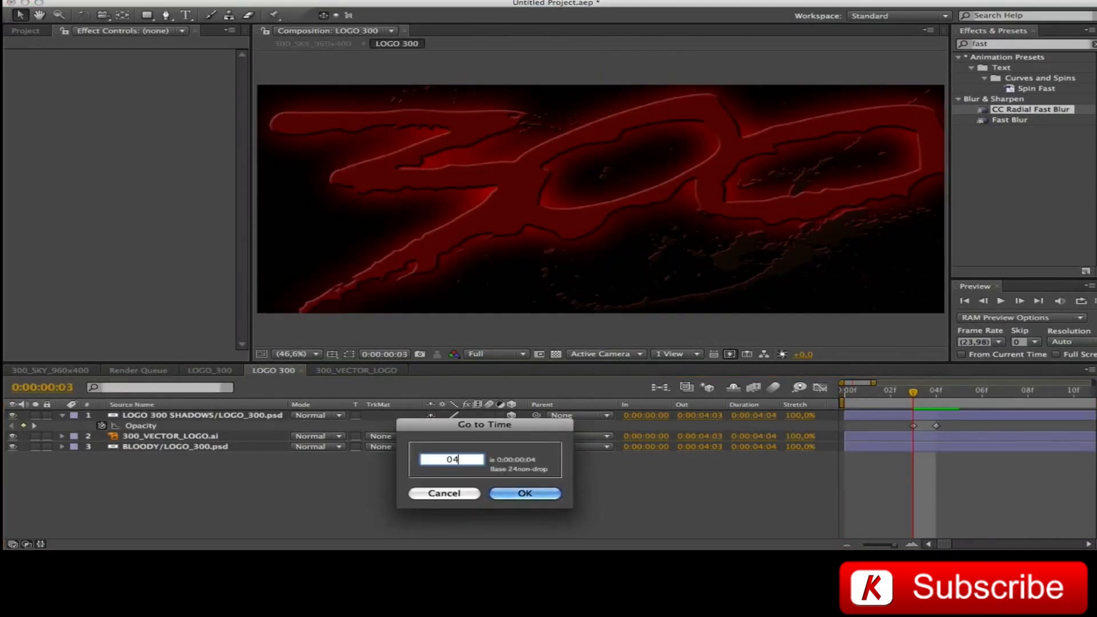
key(Return)
click(130, 449)
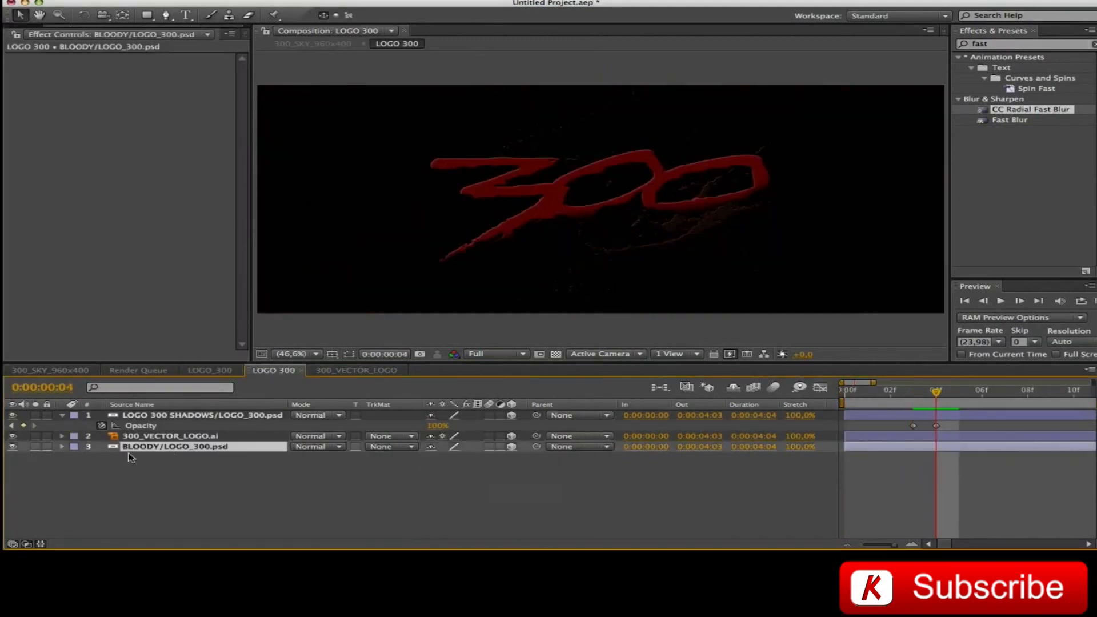
key(Return)
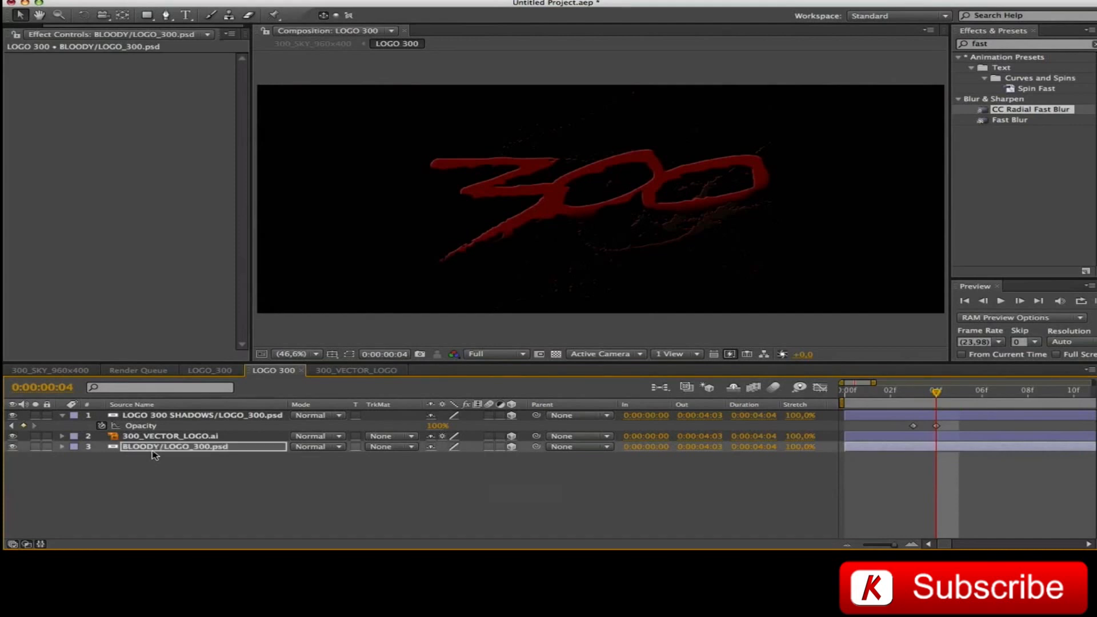
key(m)
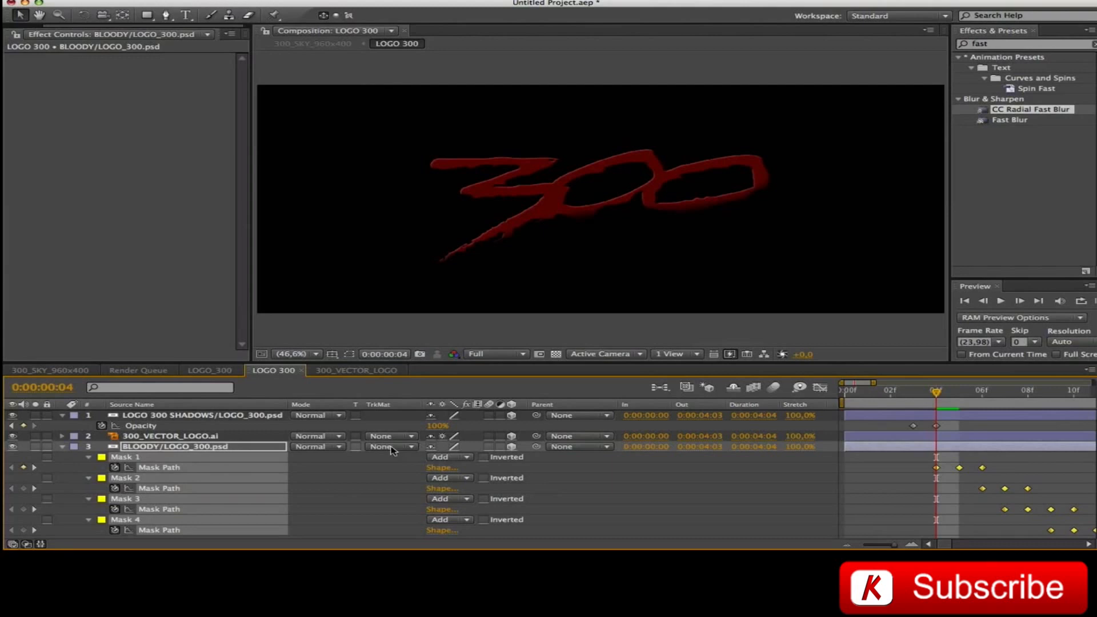
Show the BLOODY layer's mask outlines, view the composition at 33.3%, and widen the visible time range to examine the mask keyframes
key(super+shift+h)
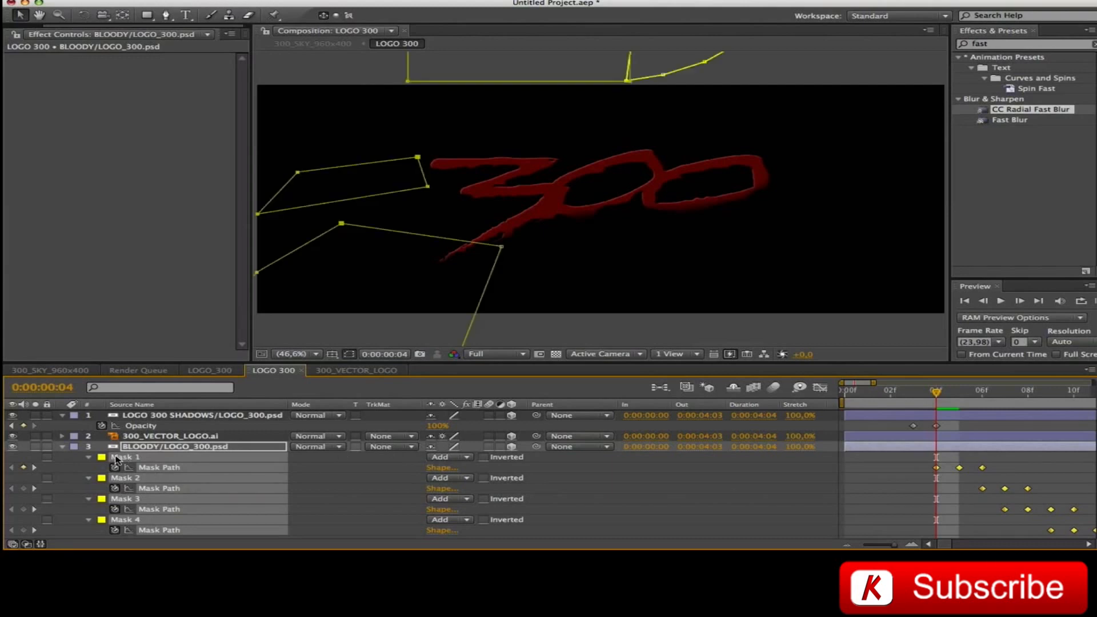
click(287, 355)
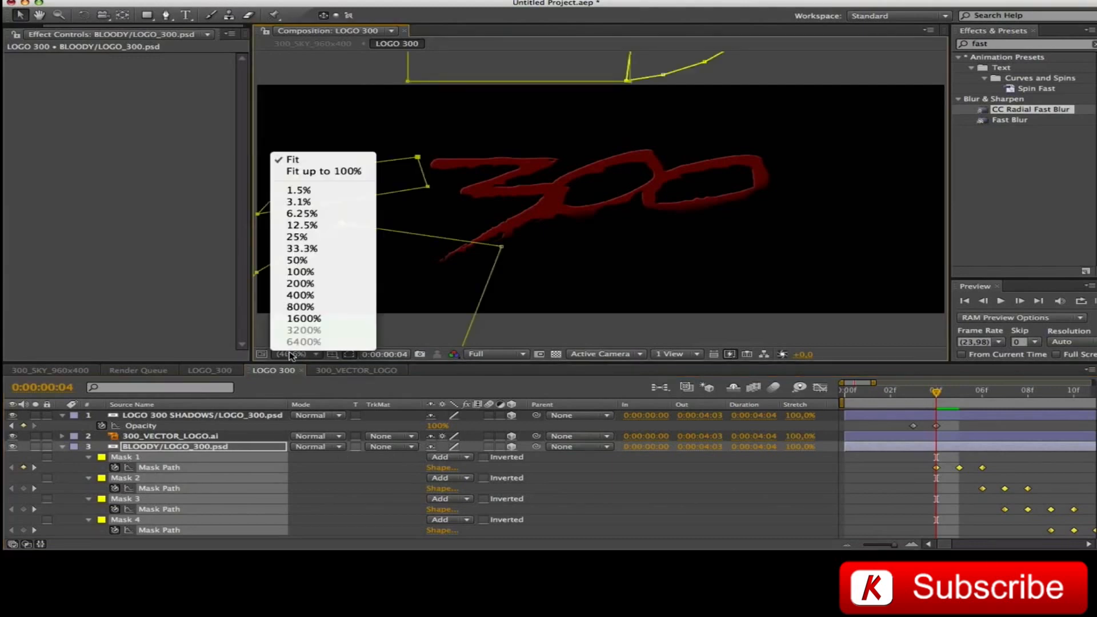
click(329, 248)
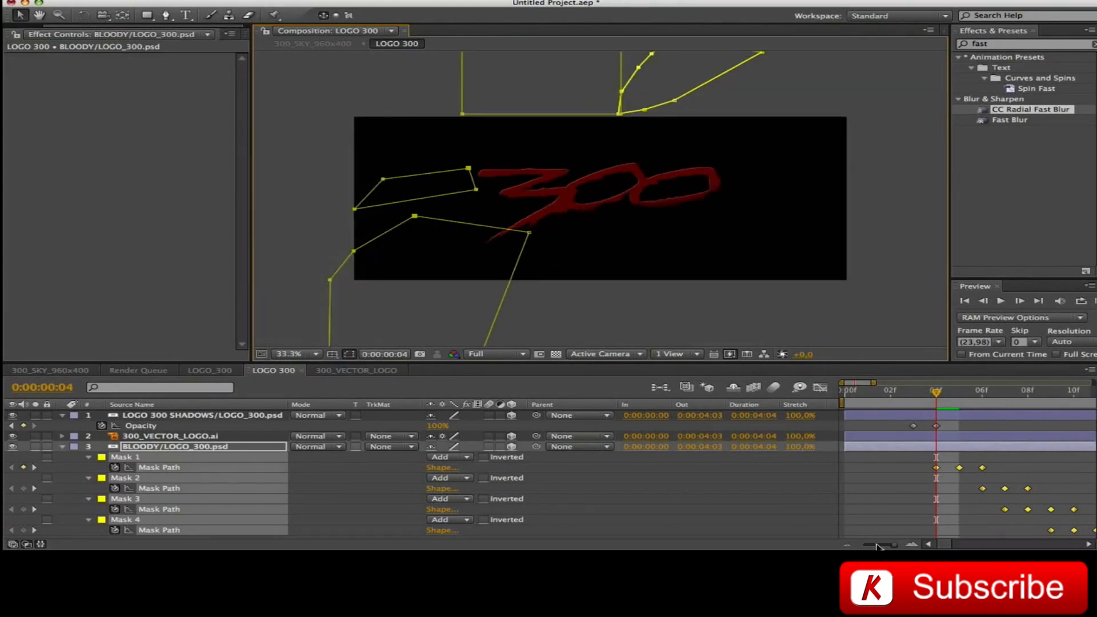
click(847, 546)
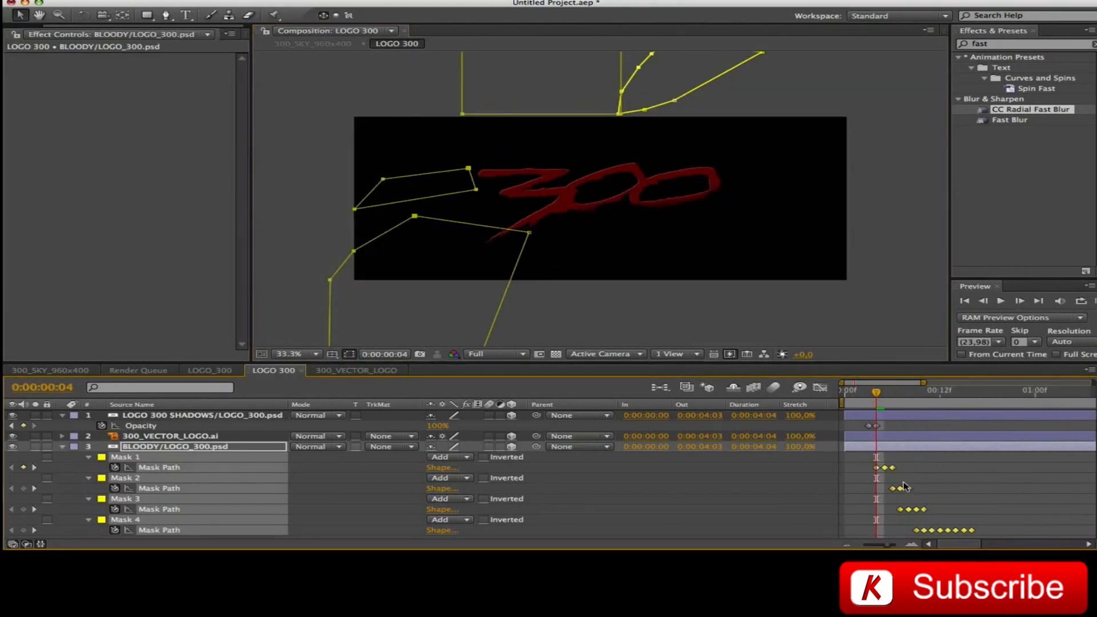
Examine how the Mask Path animations of Mask 1 through Mask 4 on the BLOODY layer progress from frame 4 to frame 17
click(1006, 492)
click(139, 459)
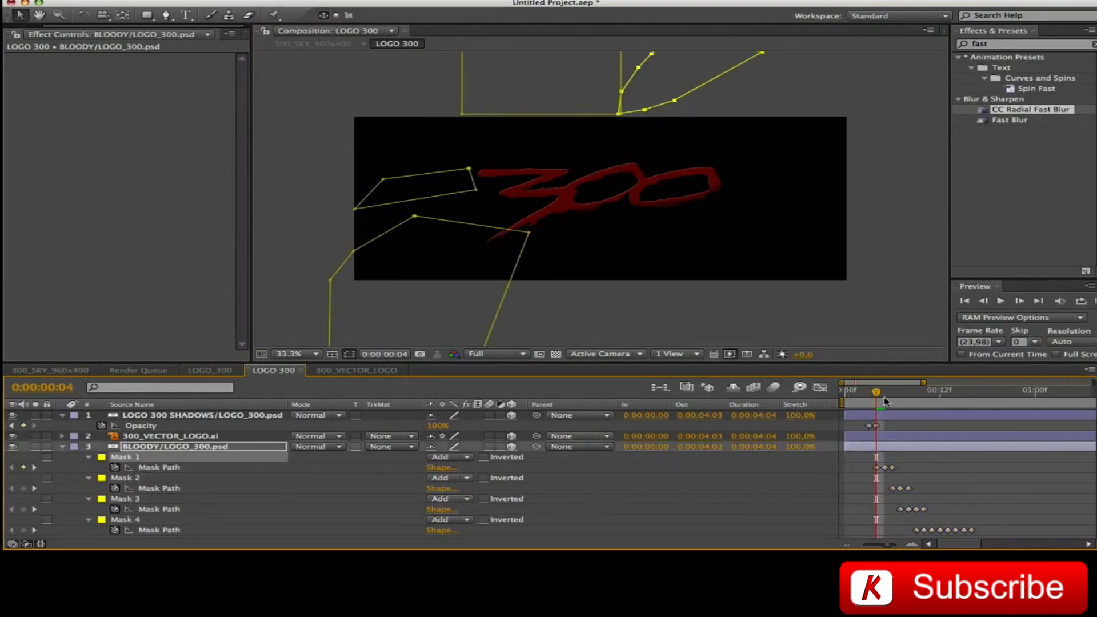
drag(882, 396, 893, 394)
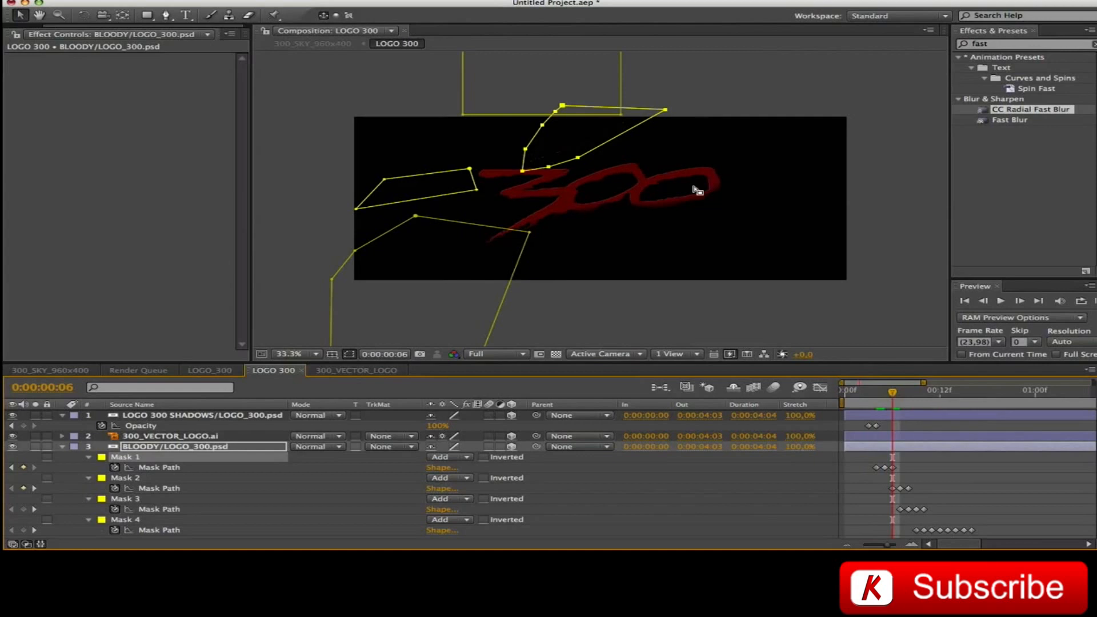
click(122, 480)
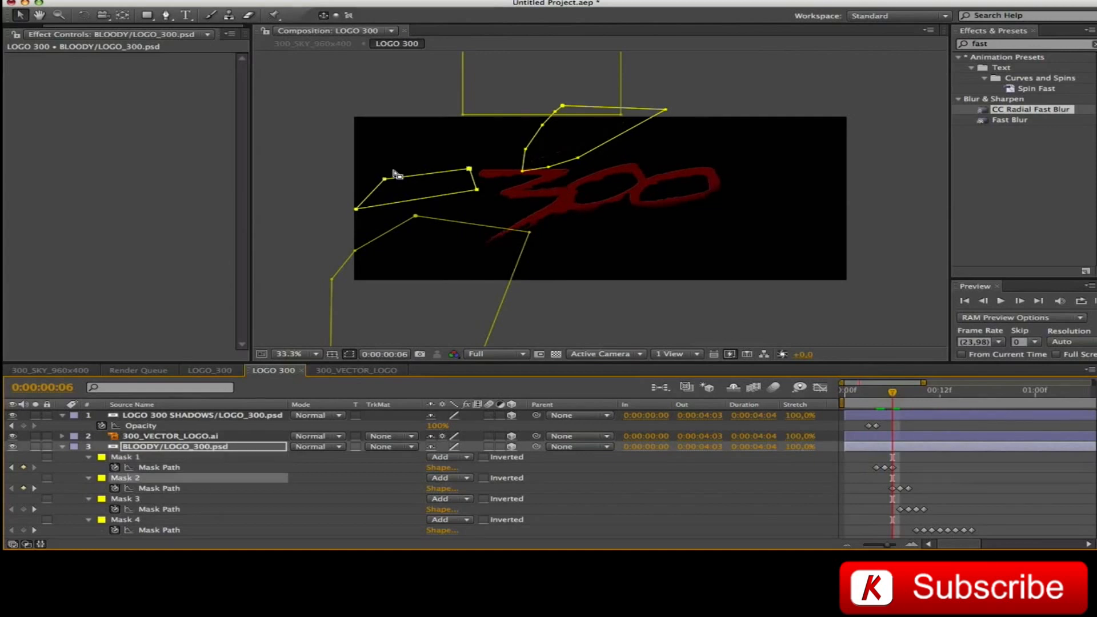
drag(895, 395, 909, 395)
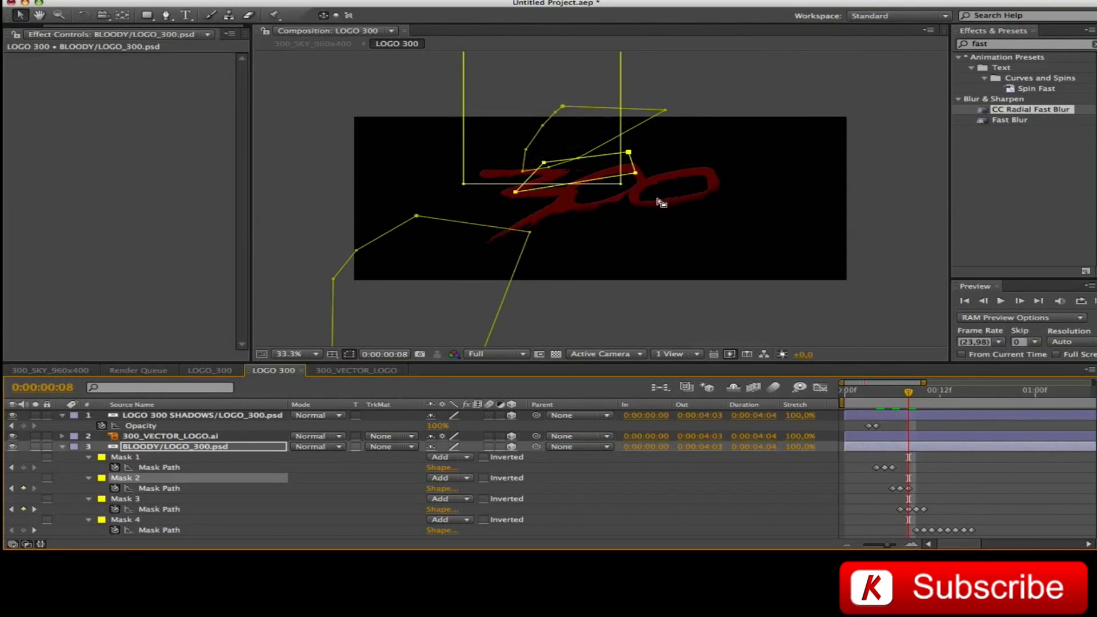
click(136, 501)
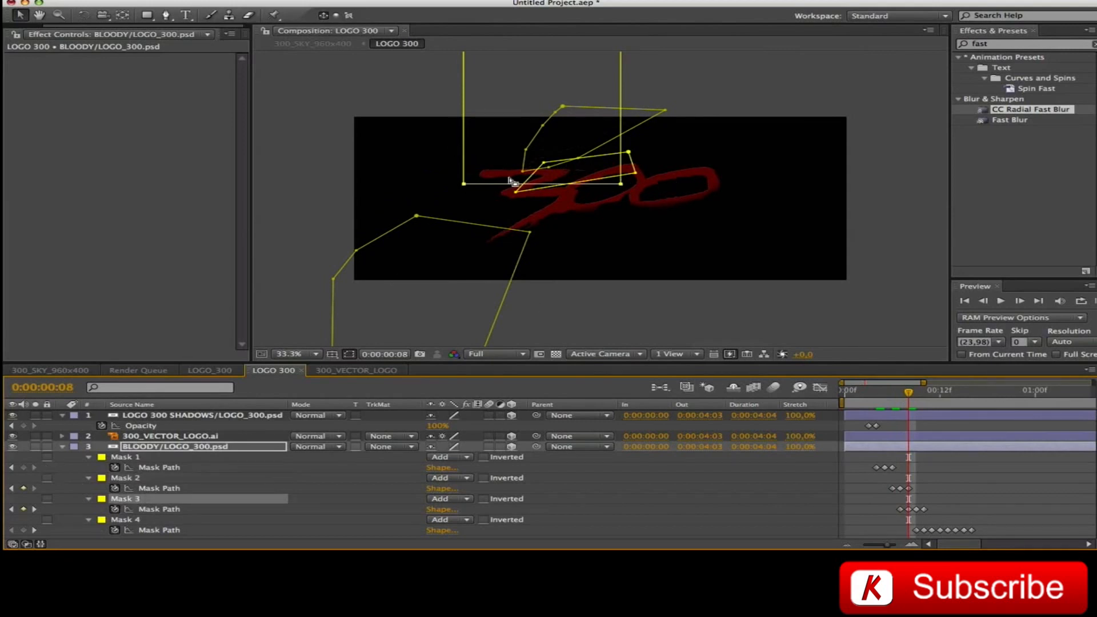
drag(909, 393, 924, 394)
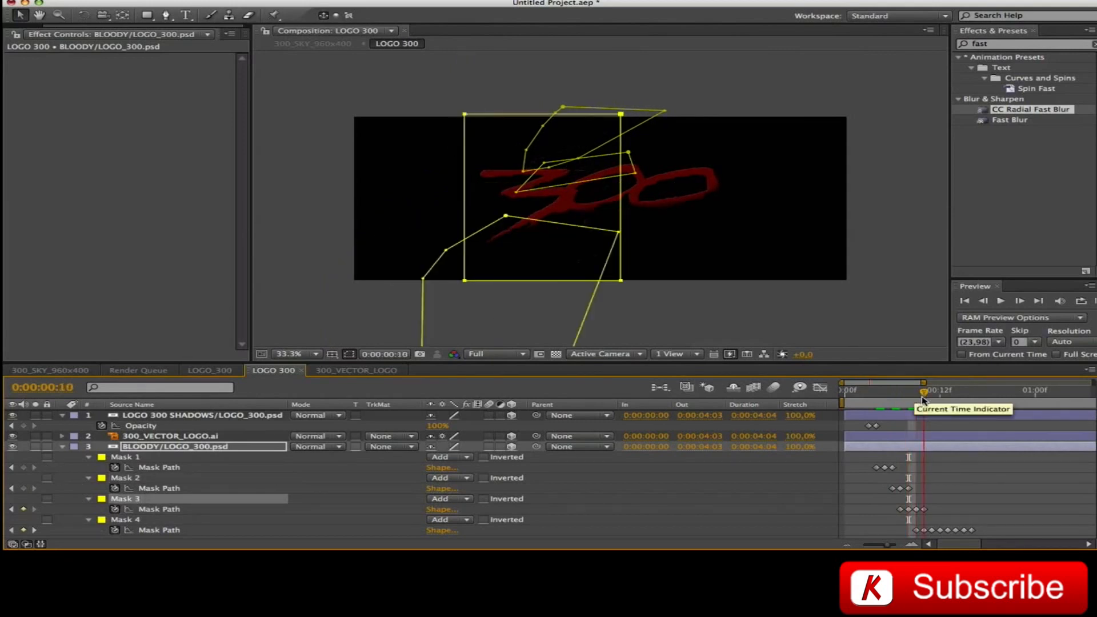
click(132, 519)
drag(935, 395, 970, 402)
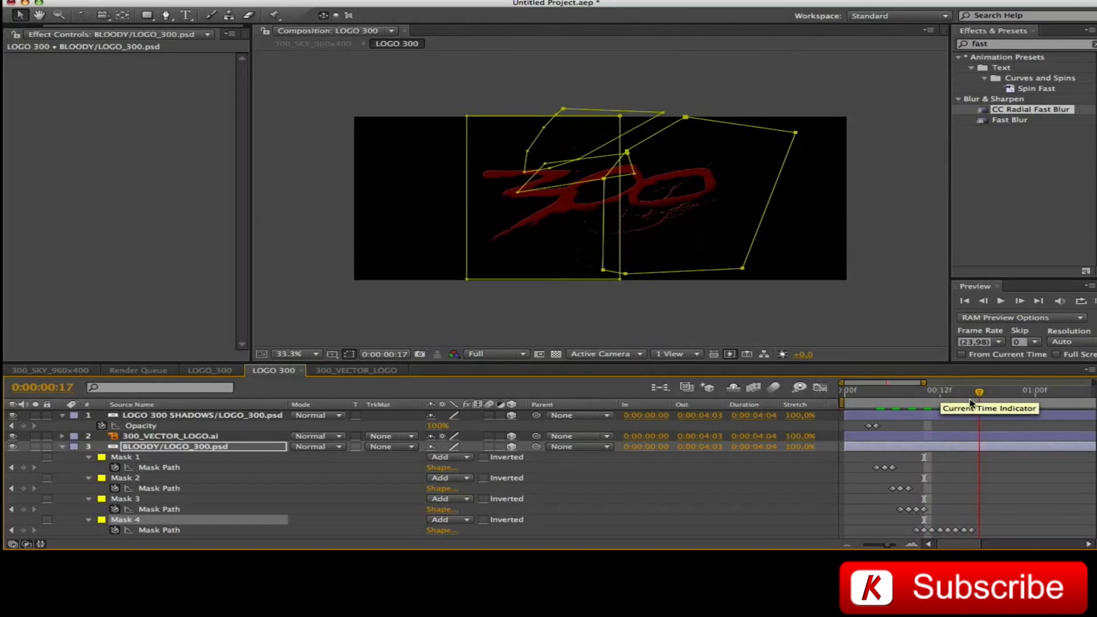
Show the LOGO 300 composition on a transparency grid without mask outlines and preview the blood splatter reveal
click(556, 355)
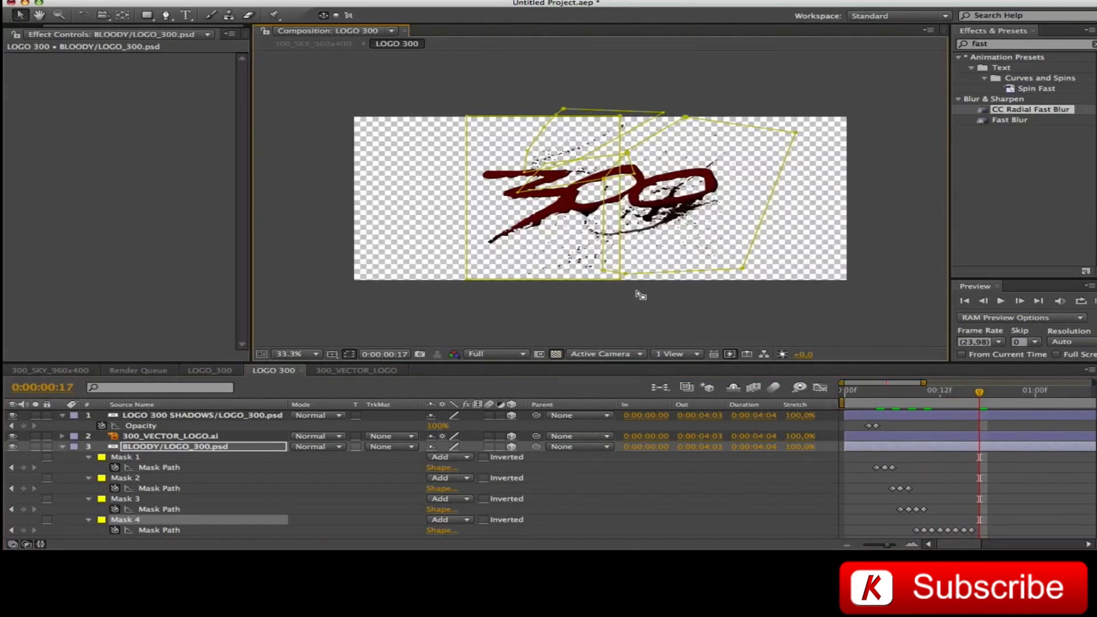
key(super+shift+h)
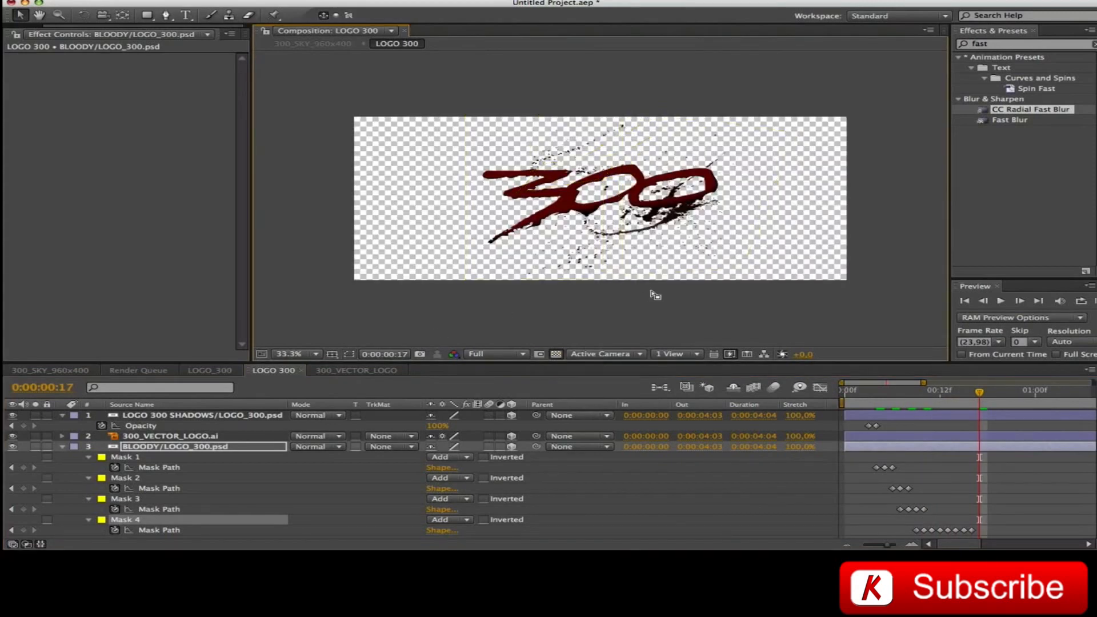
key(Home)
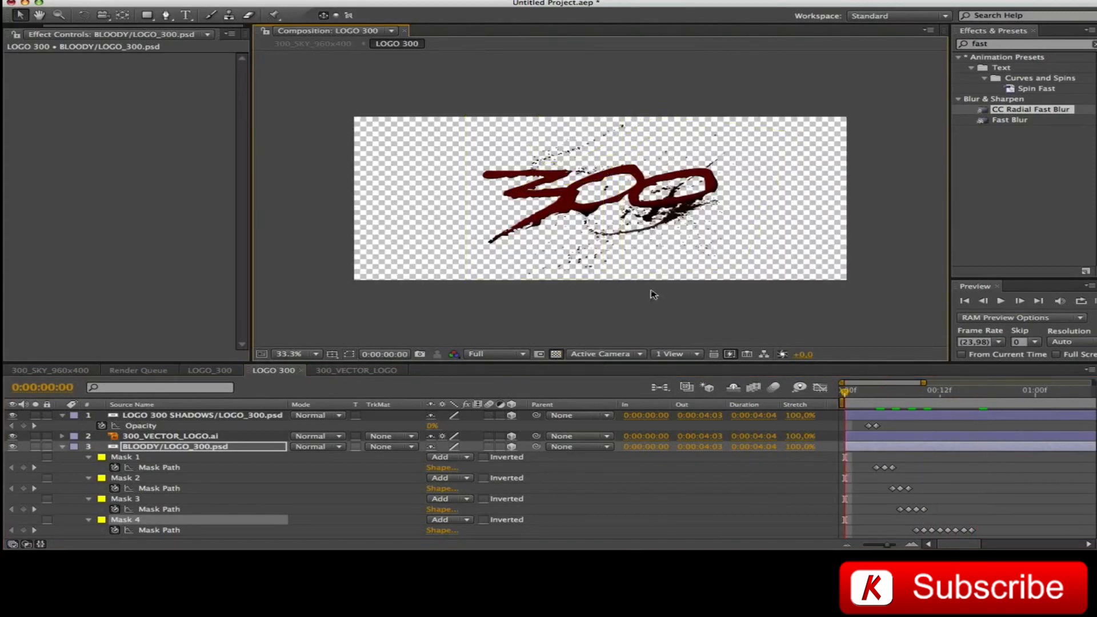
key(KP_0)
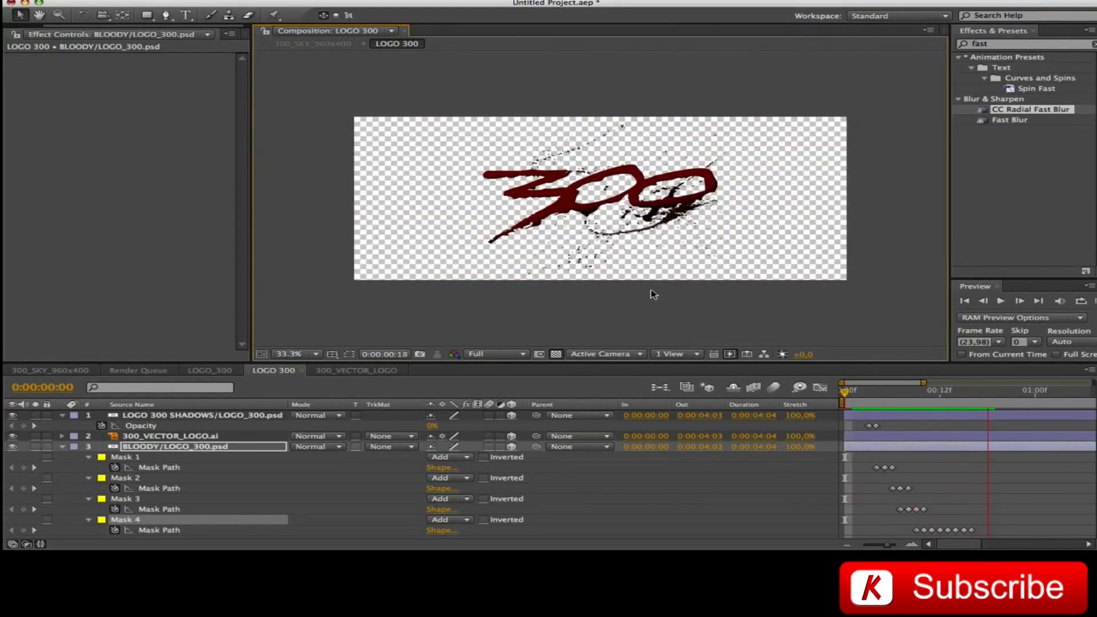
key(space)
key(space)
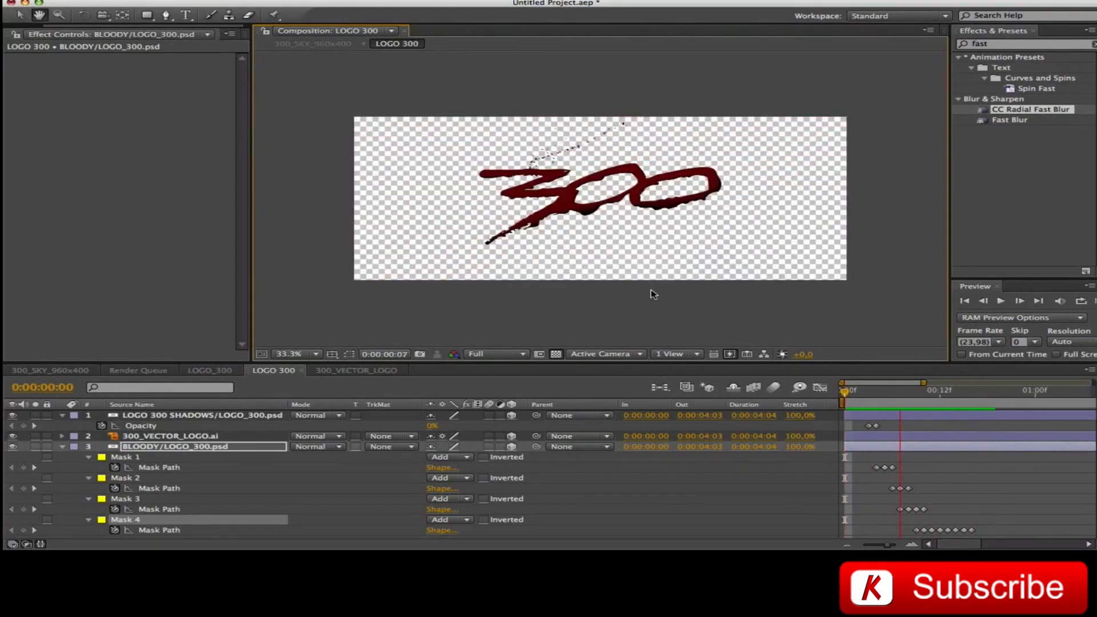
key(space)
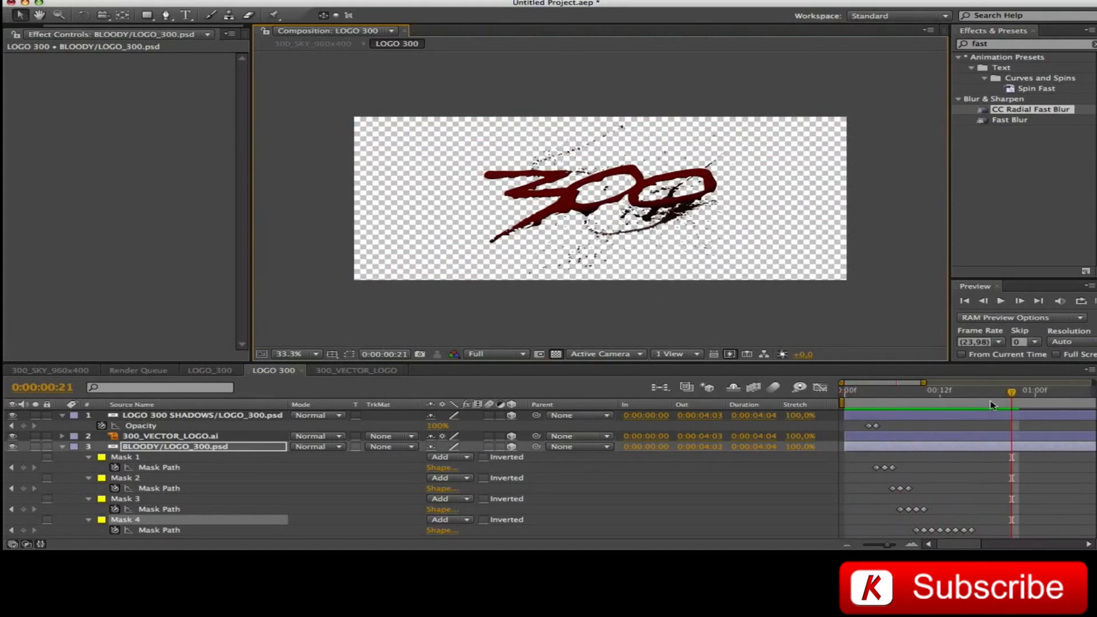
drag(1008, 395, 877, 397)
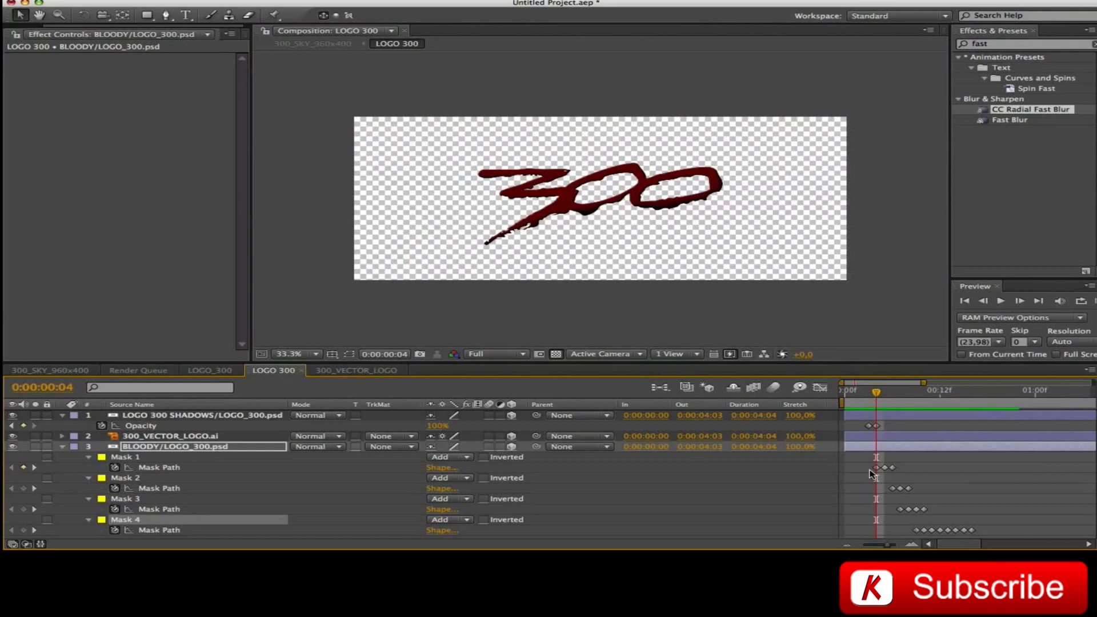
Set the Mask Feather of Mask 1 through Mask 4 on the BLOODY layer to 25 pixels
click(458, 459)
click(458, 458)
click(125, 457)
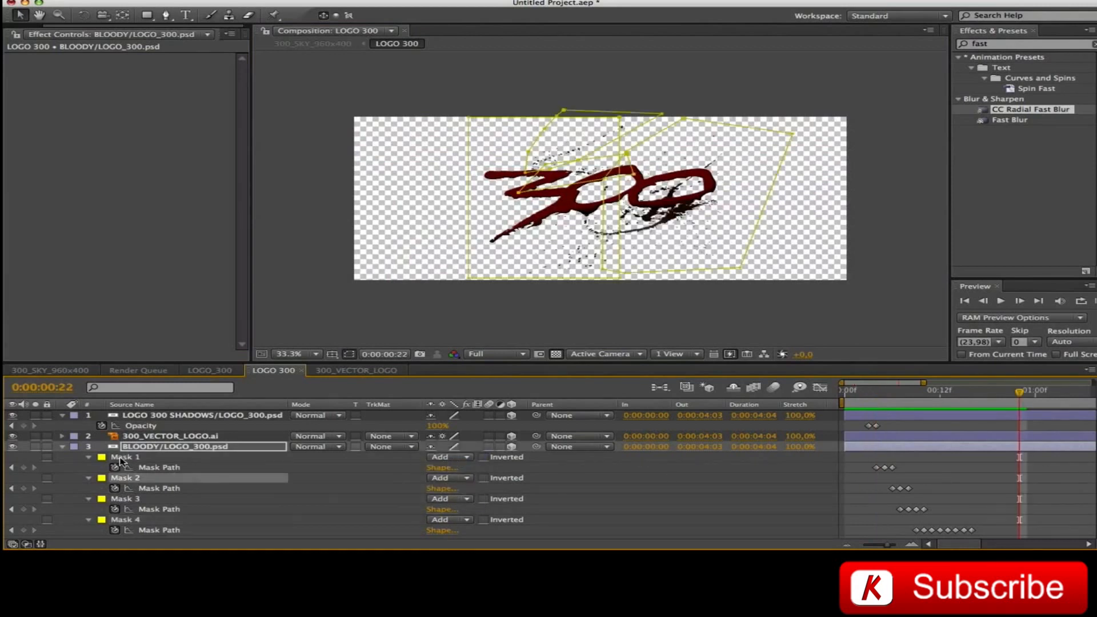
key(f)
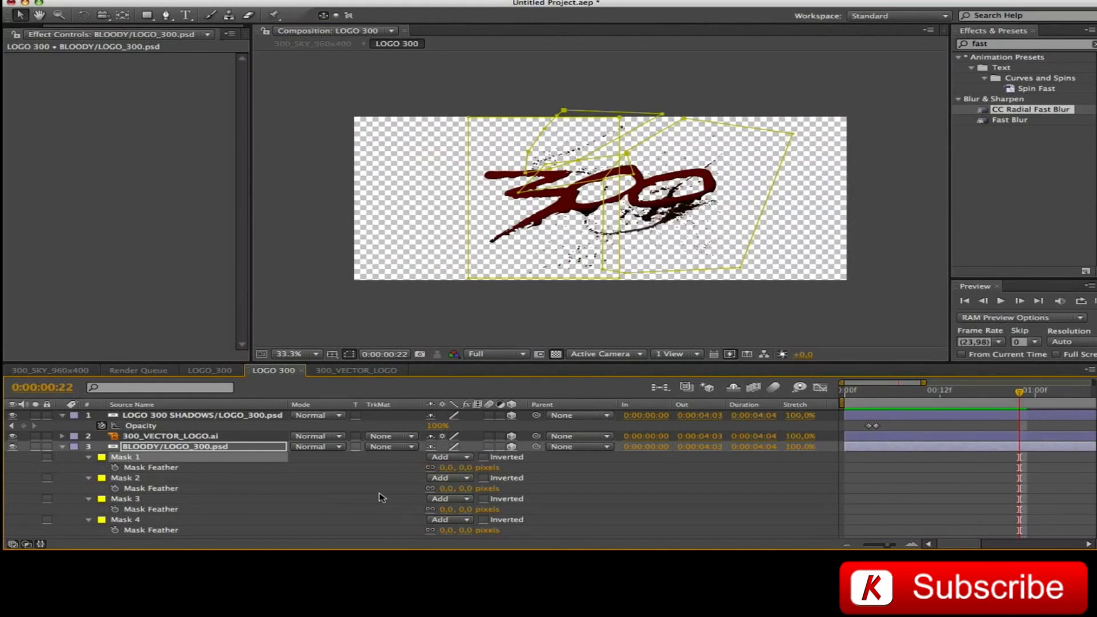
click(119, 462)
click(120, 460)
shift+click(116, 520)
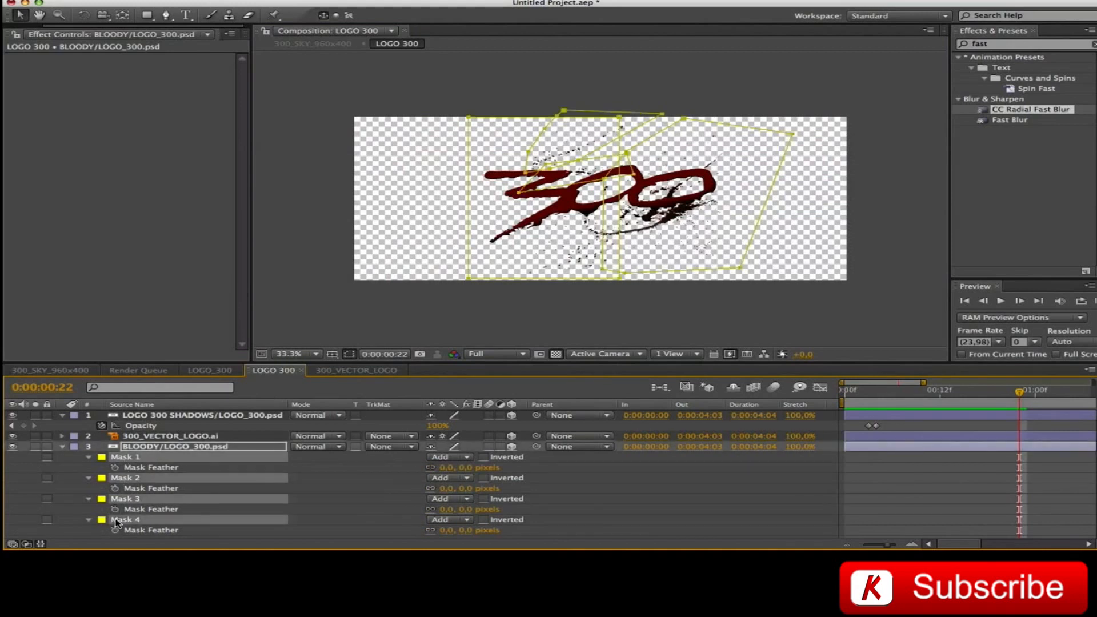
click(446, 469)
text(25)
key(Return)
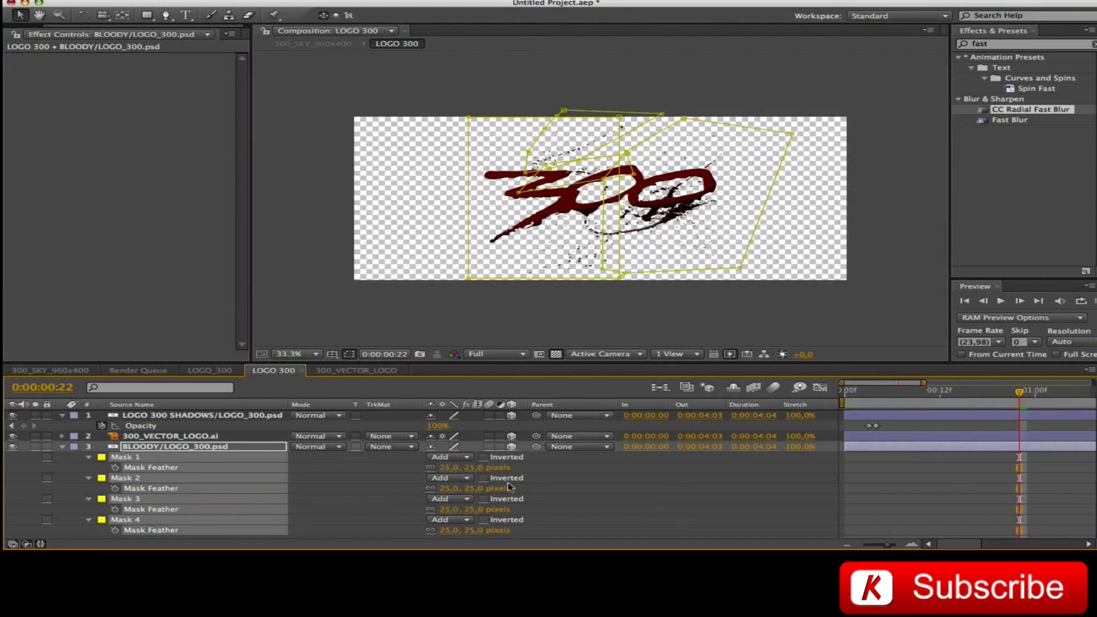
Hide the mask outlines, fit the composition in the viewer, and preview the feathered blood splatter reveal from the first frame
key(super+shift+h)
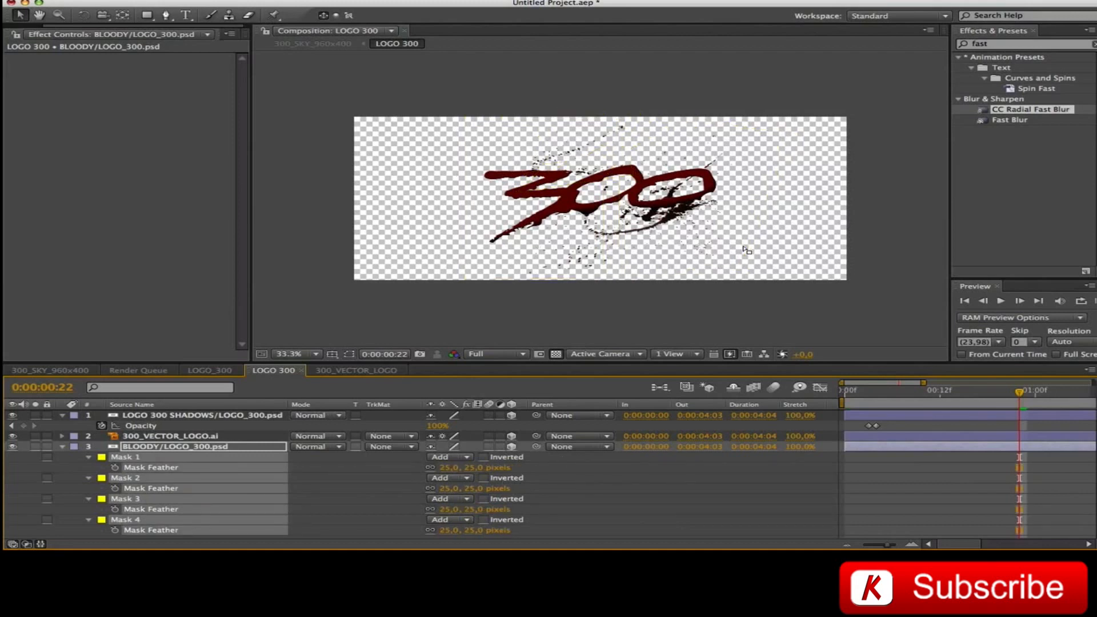
key(Home)
key(space)
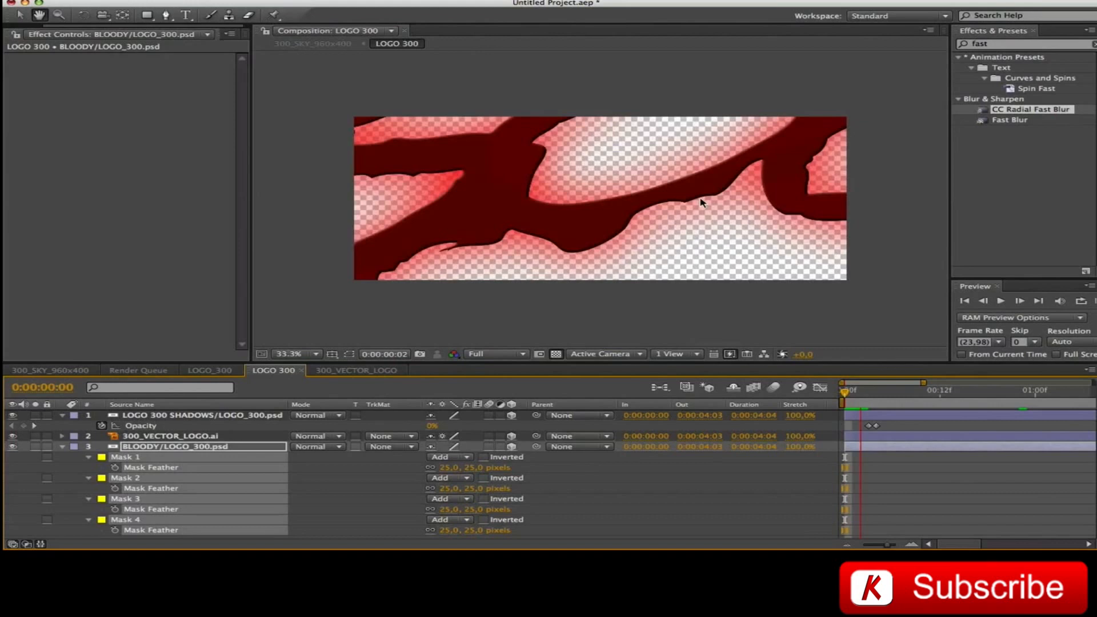
key(space)
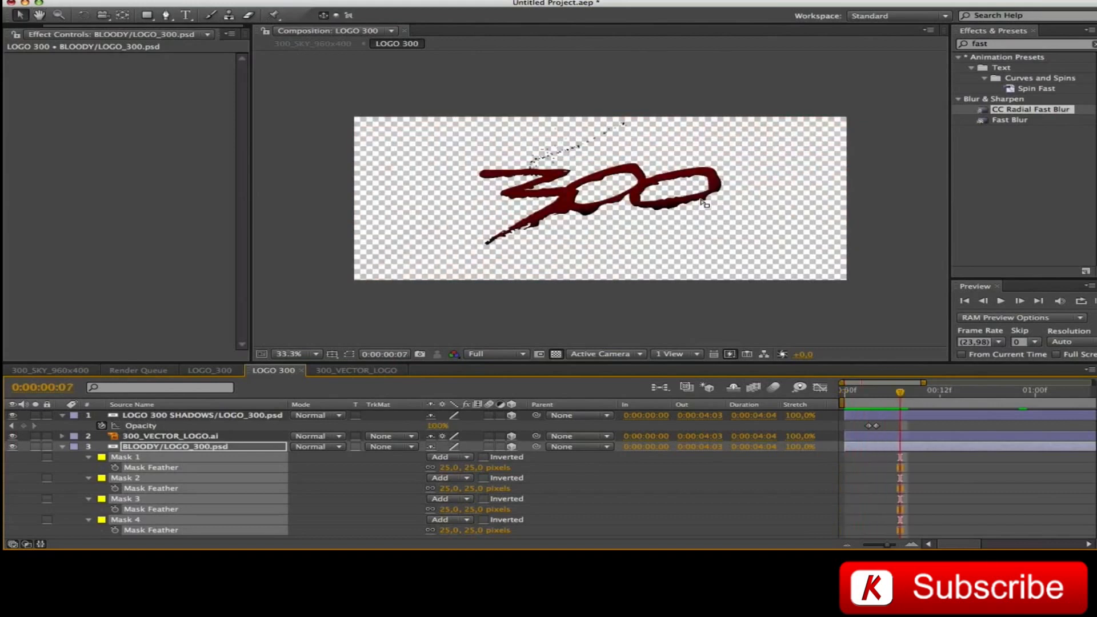
click(309, 354)
click(292, 158)
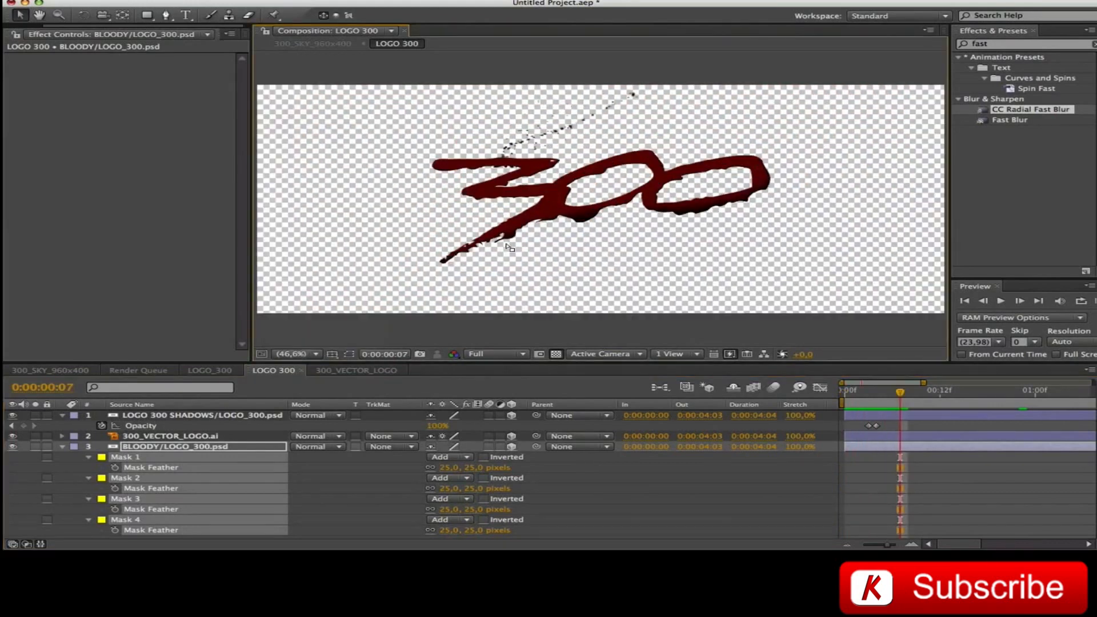
key(space)
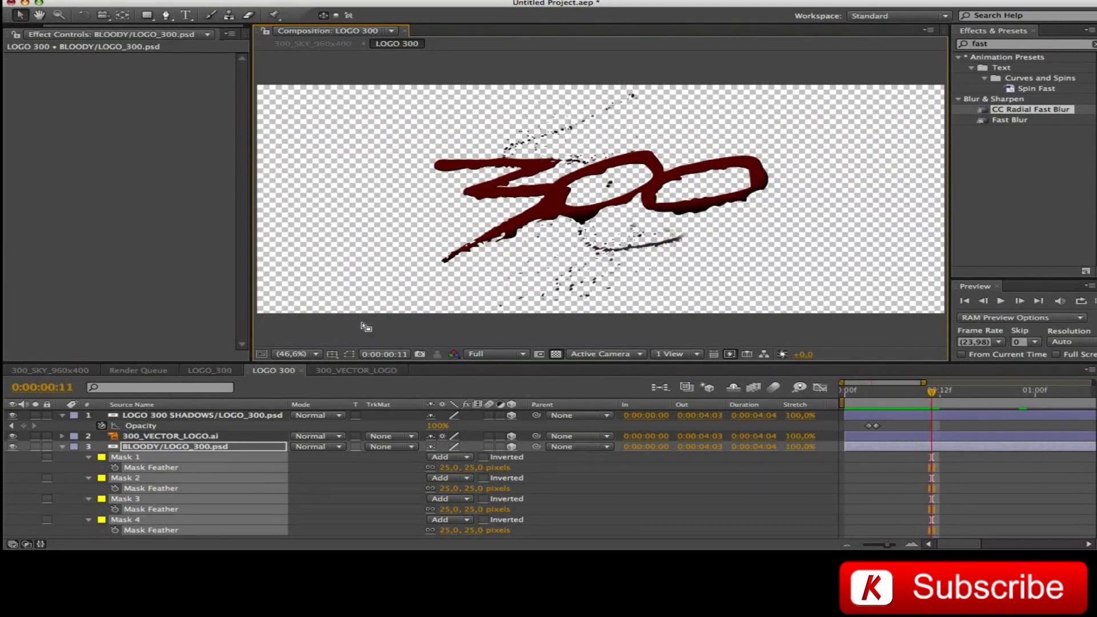
Add an adjustment layer above LOGO 300 in the 300_SKY_960x400 composition and name it STORM FLASH LIGHT
click(51, 372)
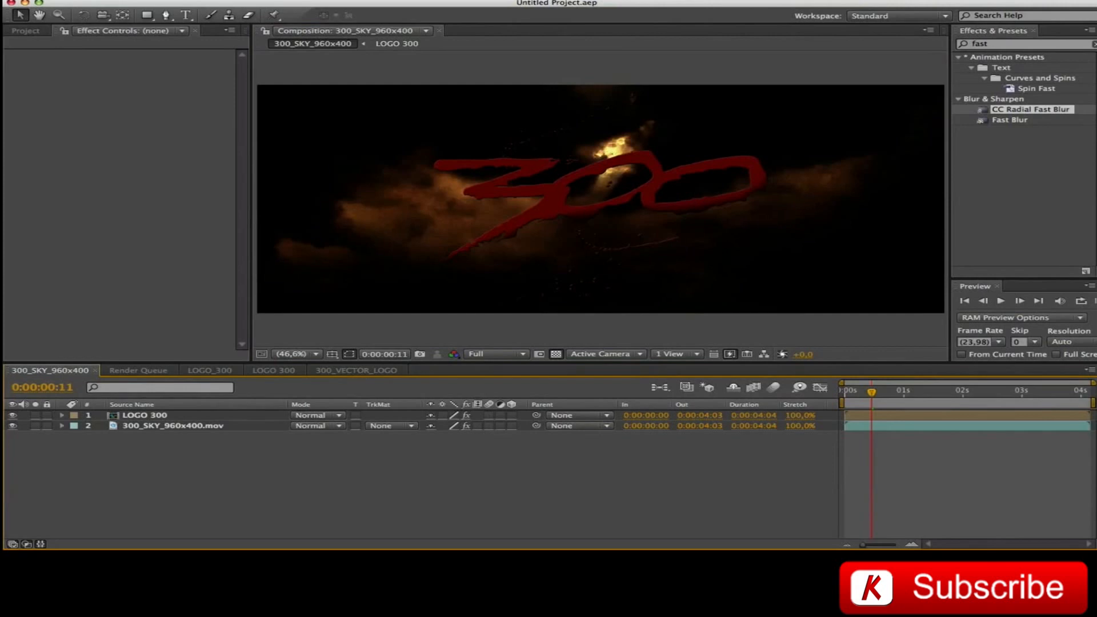
key(super+alt+y)
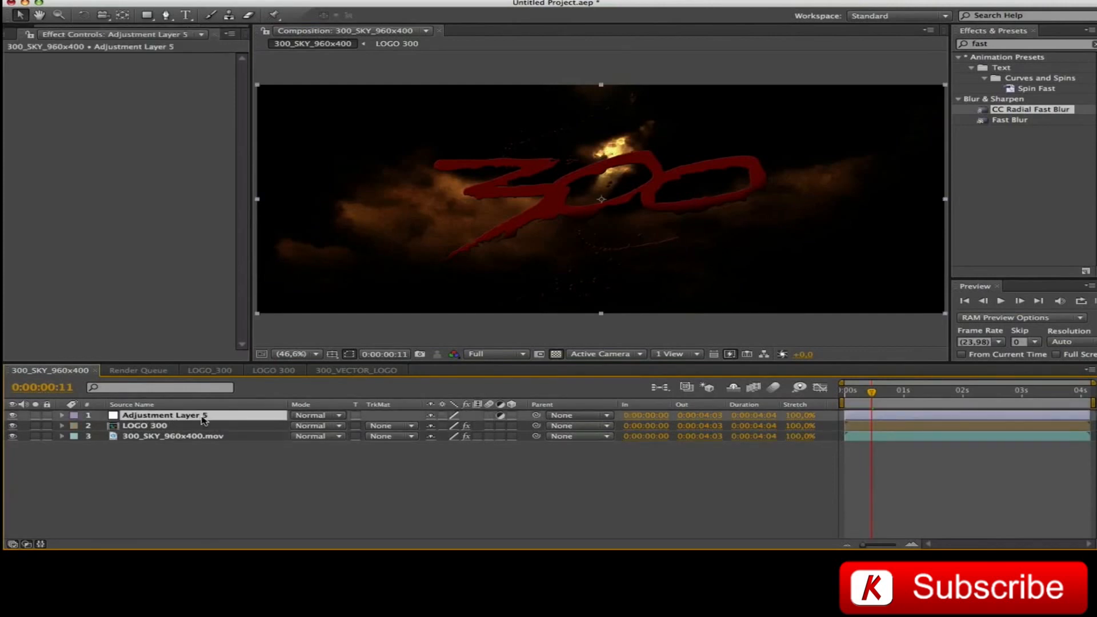
key(Return)
text(STORM FLASH LIGHT)
key(Return)
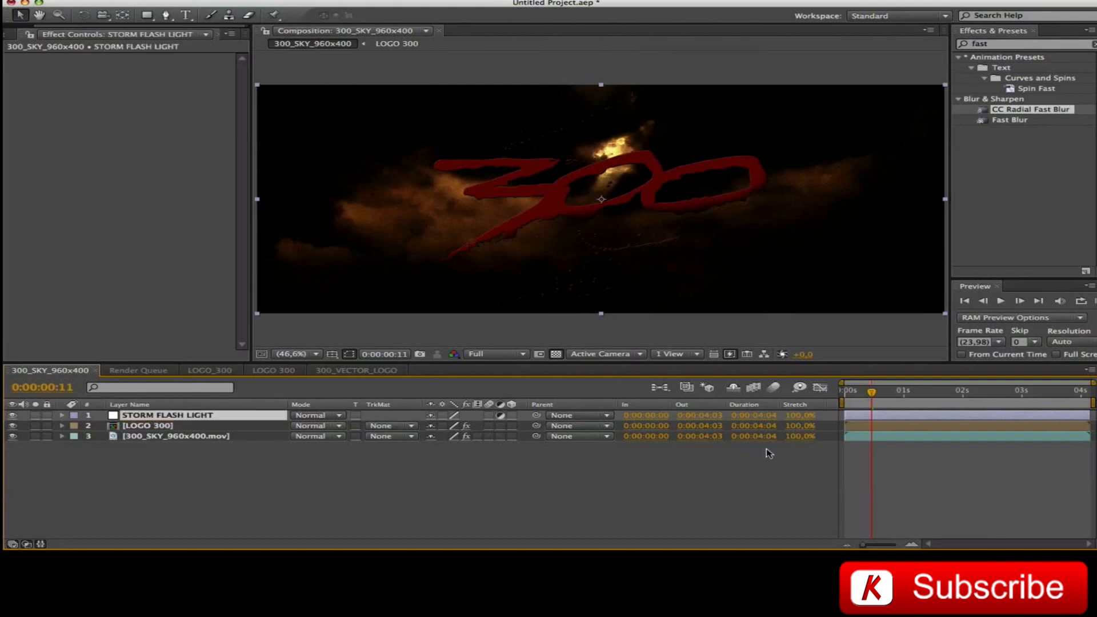
Apply Shadow/Highlight to STORM FLASH LIGHT with Auto Amounts off, Shadow Amount 60, and Highlight Amount 25
click(1003, 44)
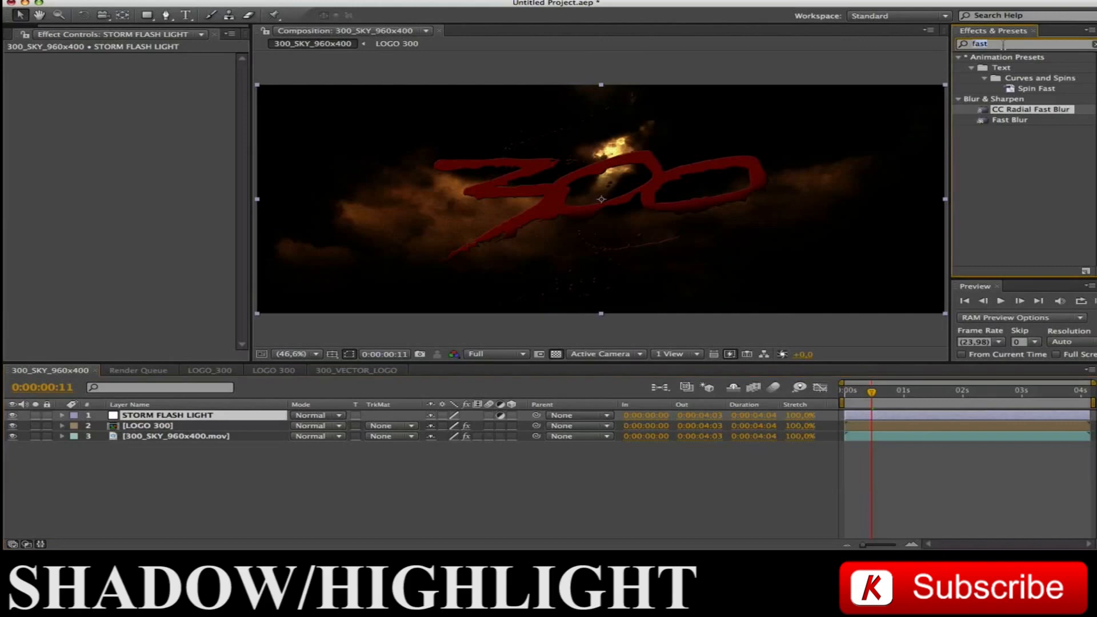
text(shad)
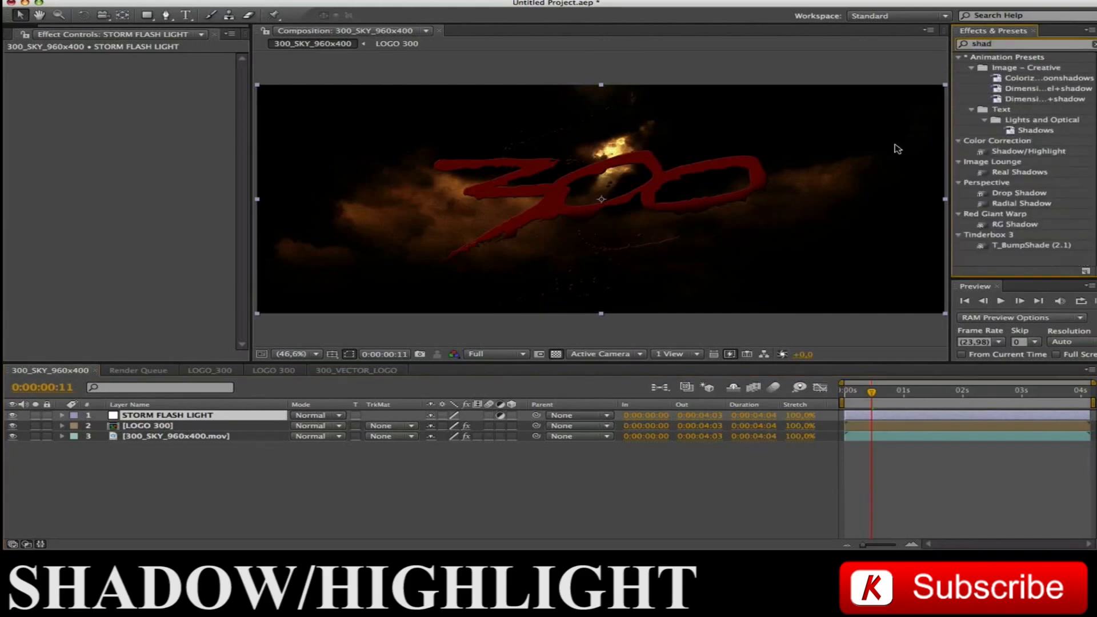
drag(1029, 151, 883, 153)
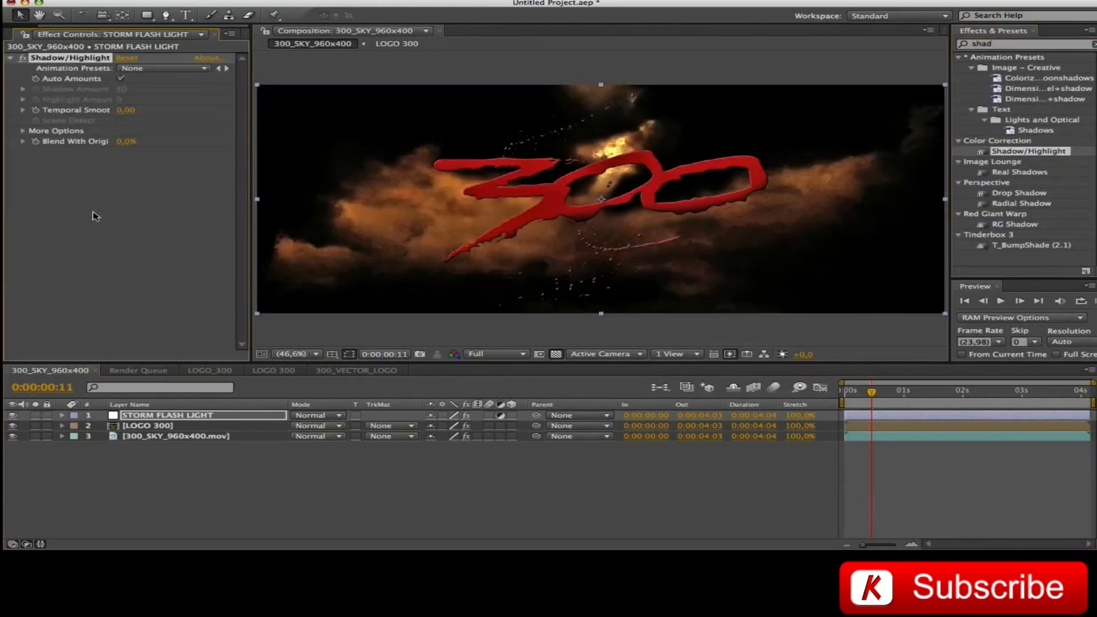
click(120, 79)
click(122, 89)
text(60)
key(Tab)
text(25)
key(Return)
Apply the Exposure effect to STORM FLASH LIGHT with a master Exposure of 2, and collapse both effects' settings
click(1027, 45)
text(exposu)
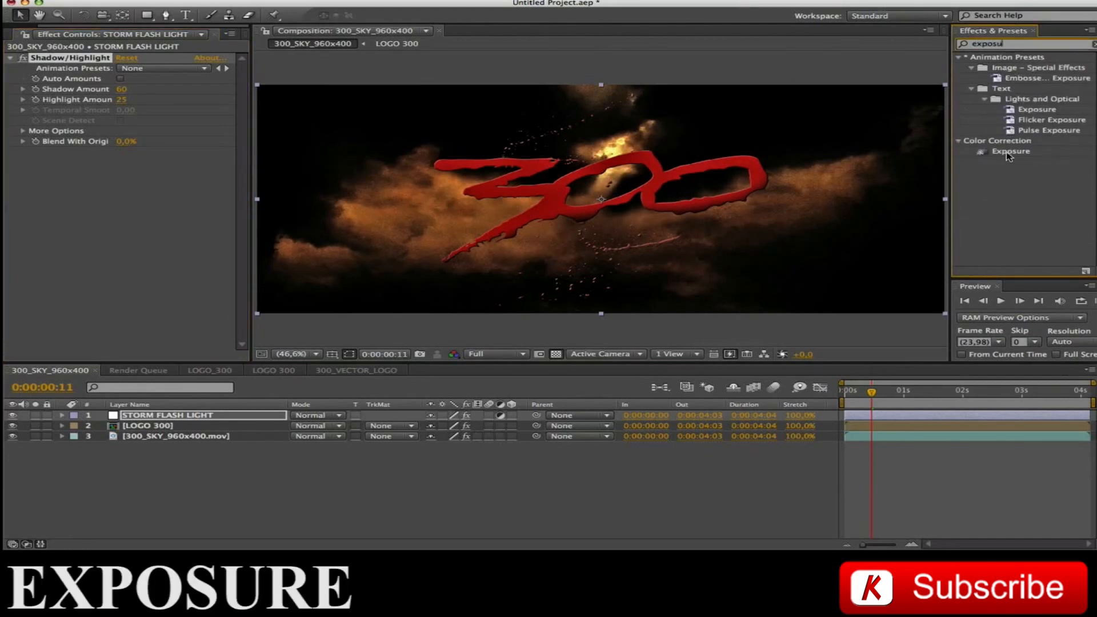
drag(1009, 152, 762, 164)
click(127, 193)
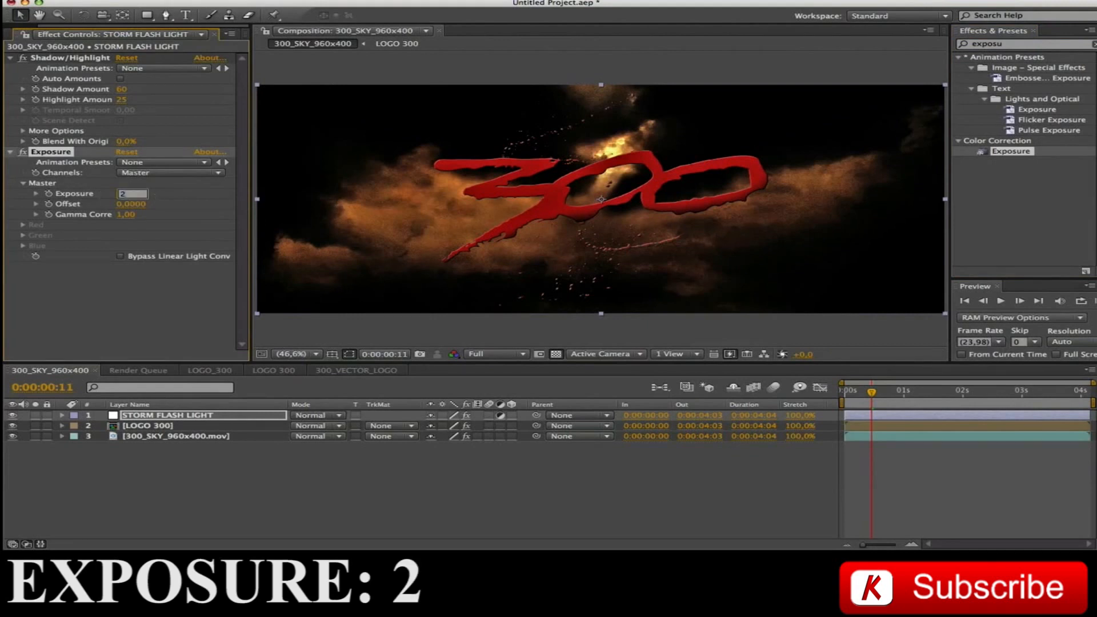
key(Return)
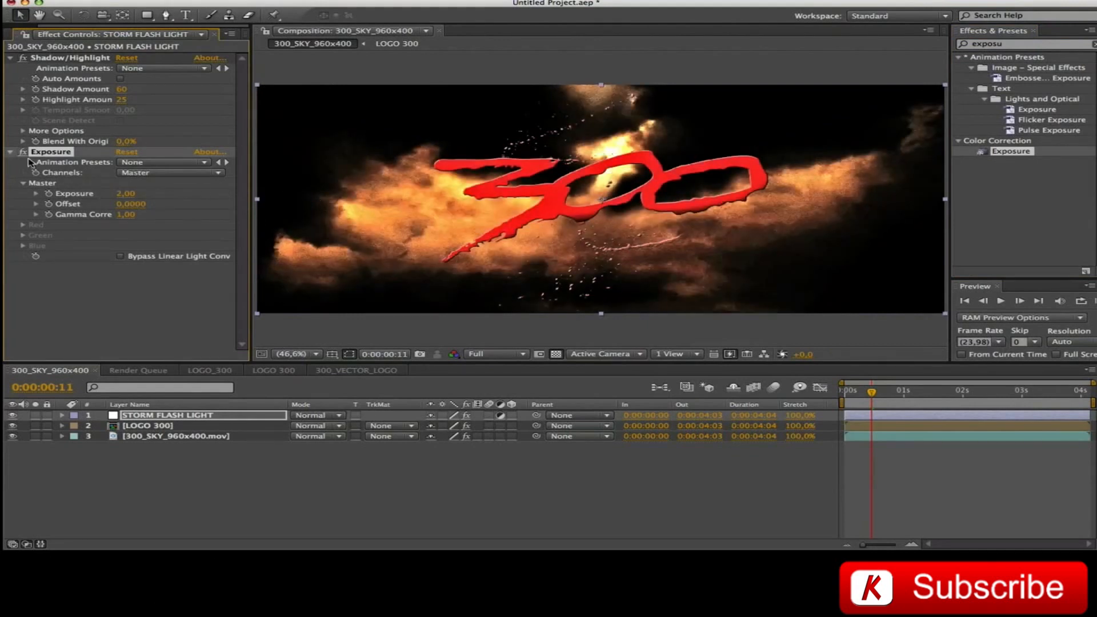
click(9, 152)
click(10, 57)
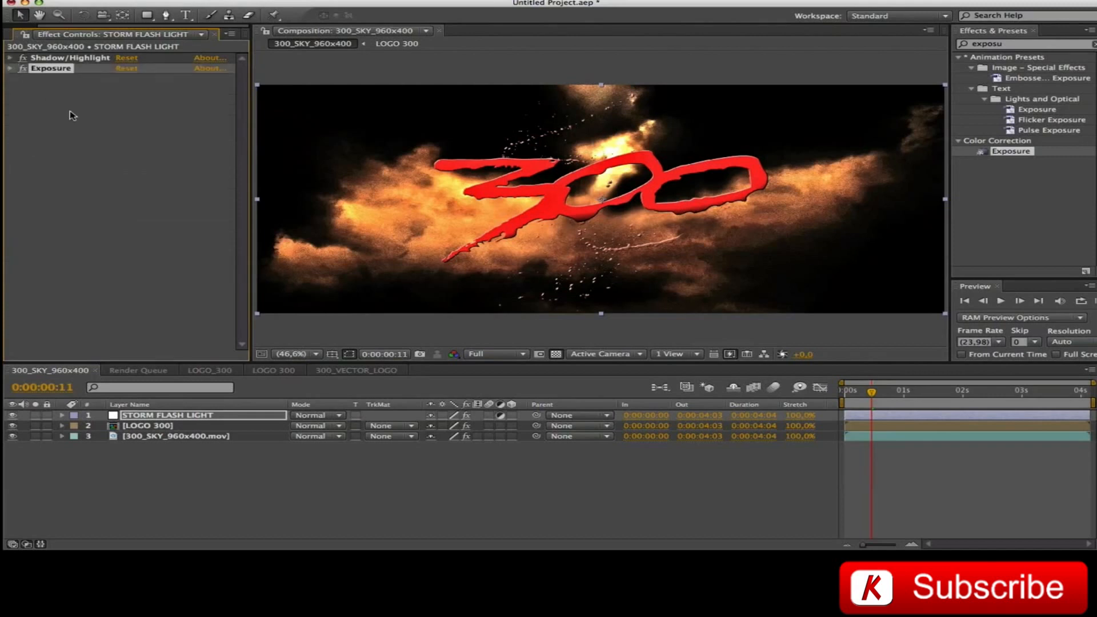
Apply Levels to STORM FLASH LIGHT with Input White 222 and Gamma 0.93, and collapse the effect's settings
click(1022, 43)
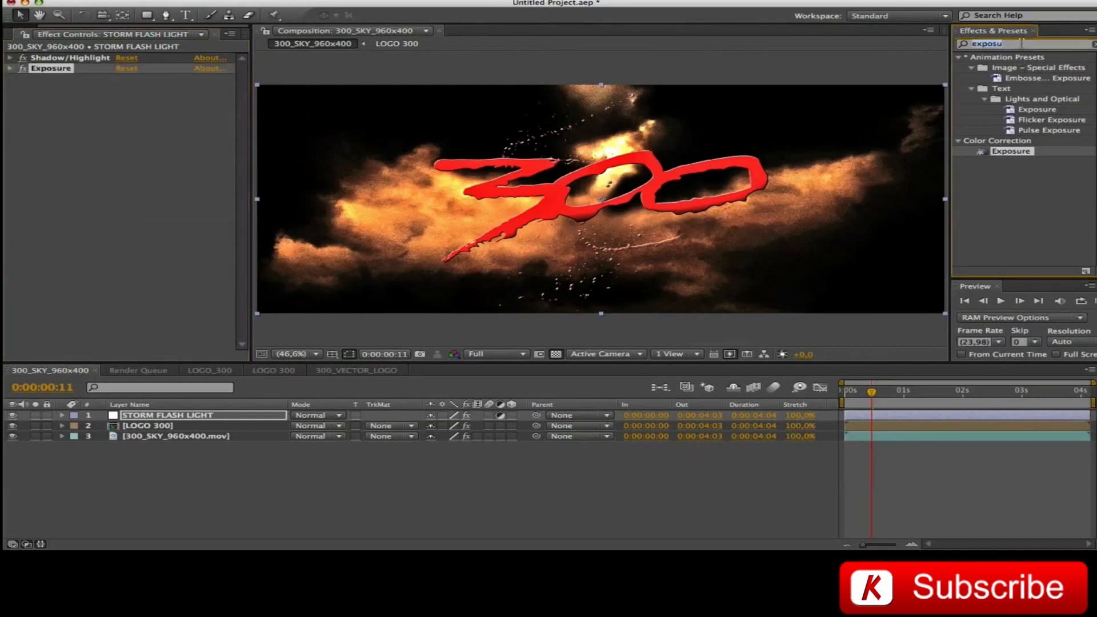
text(level)
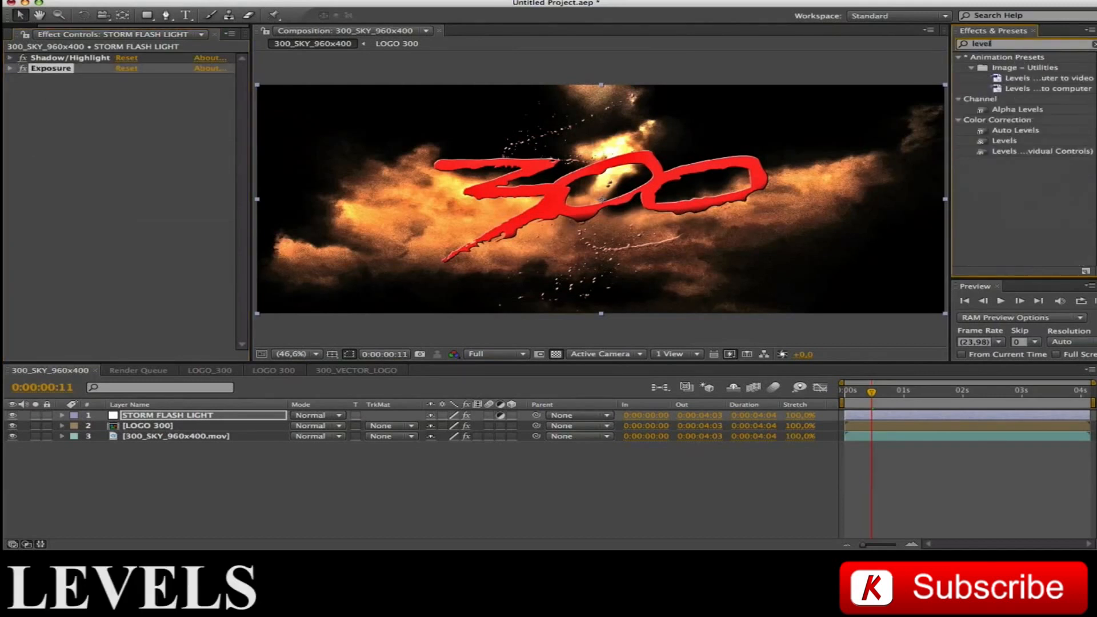
drag(997, 141, 804, 153)
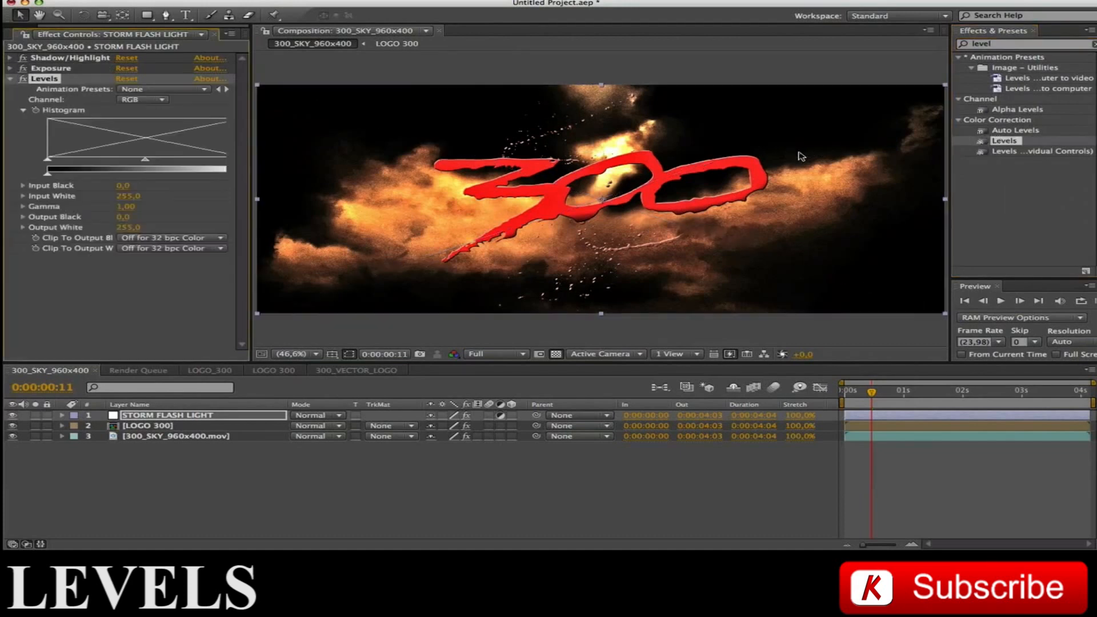
click(127, 196)
text(222)
key(Tab)
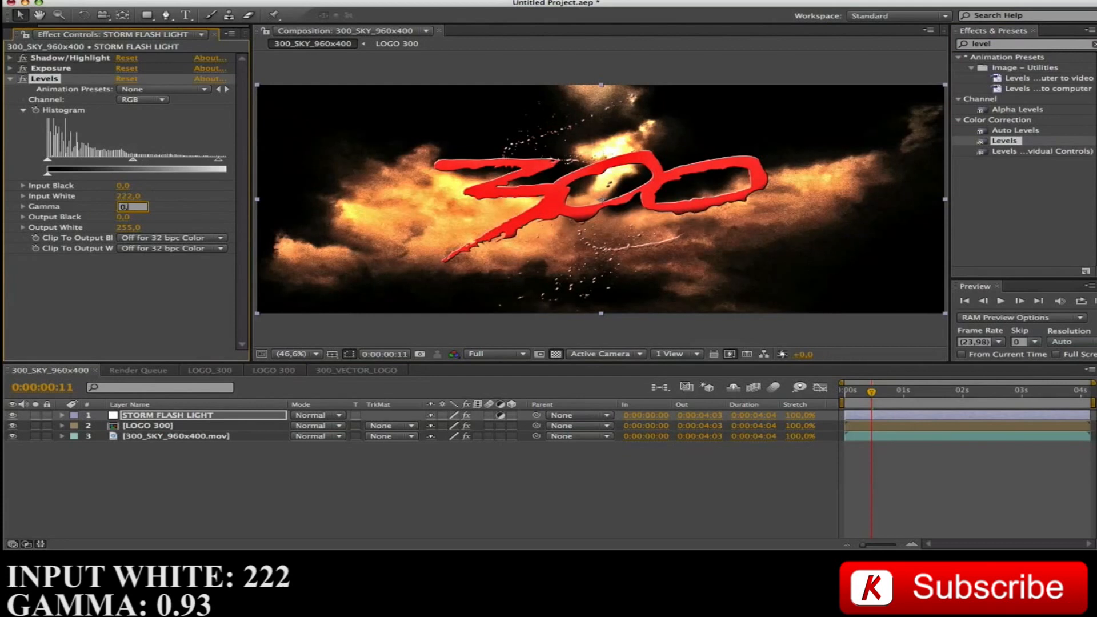
text(0.93)
key(Return)
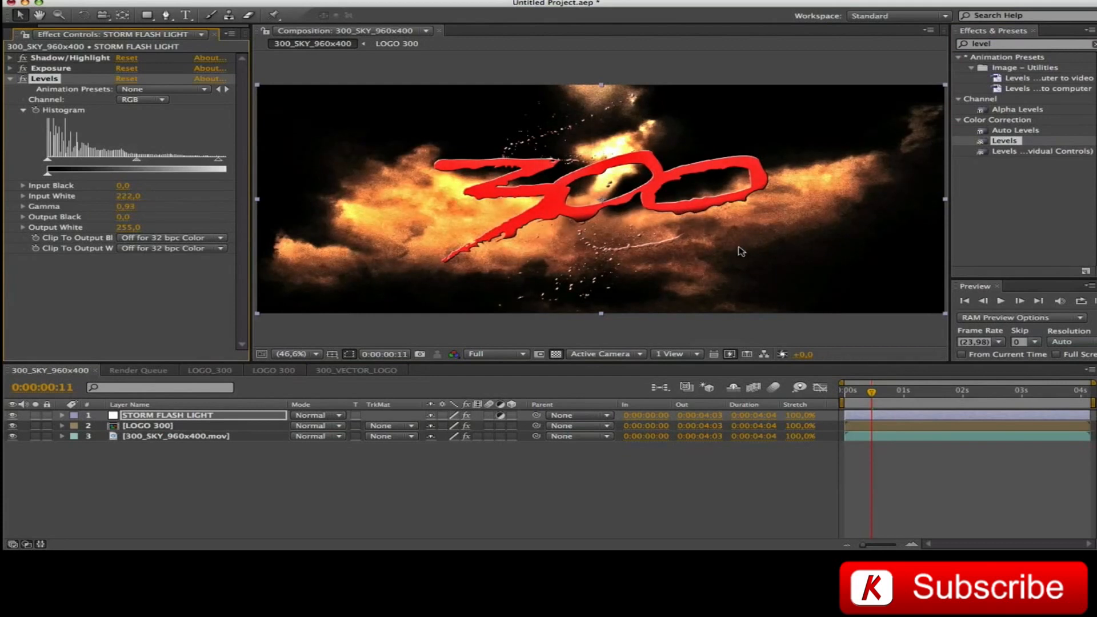
click(9, 79)
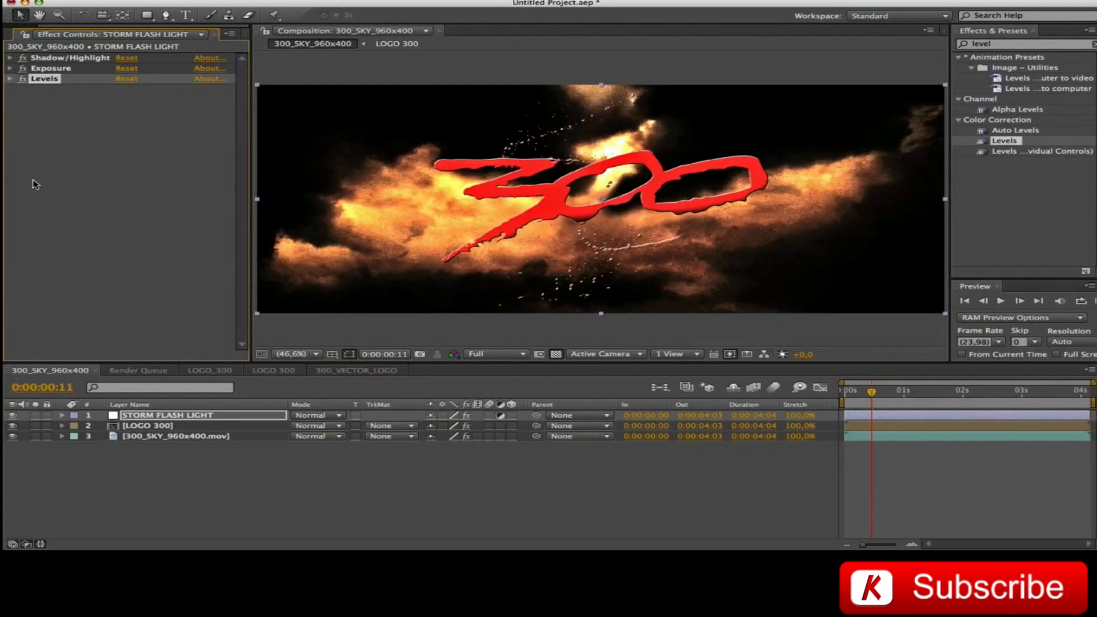
Apply the Stylize Glow effect to STORM FLASH LIGHT with Glow Radius 20 and Glow Intensity 0.7
click(998, 44)
text(glow)
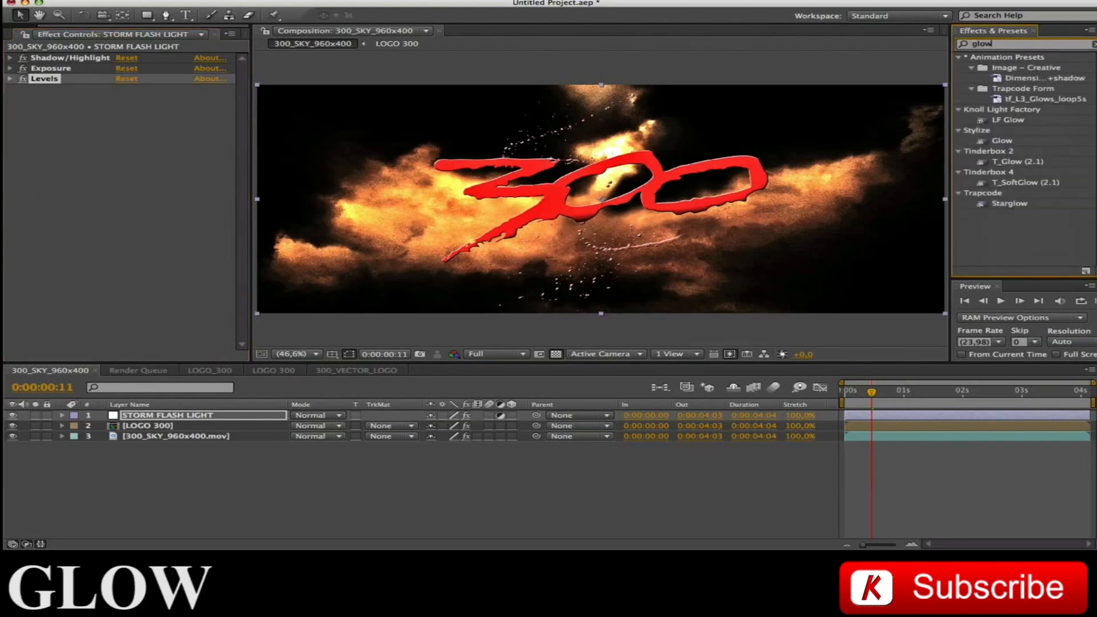
drag(1002, 141, 816, 145)
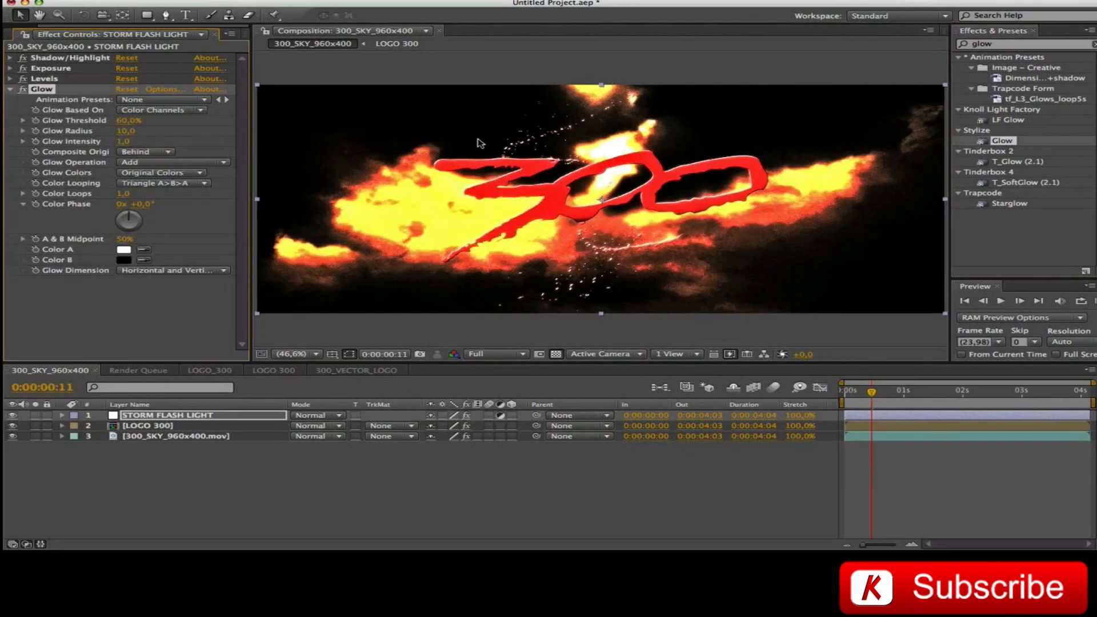
click(127, 120)
key(Tab)
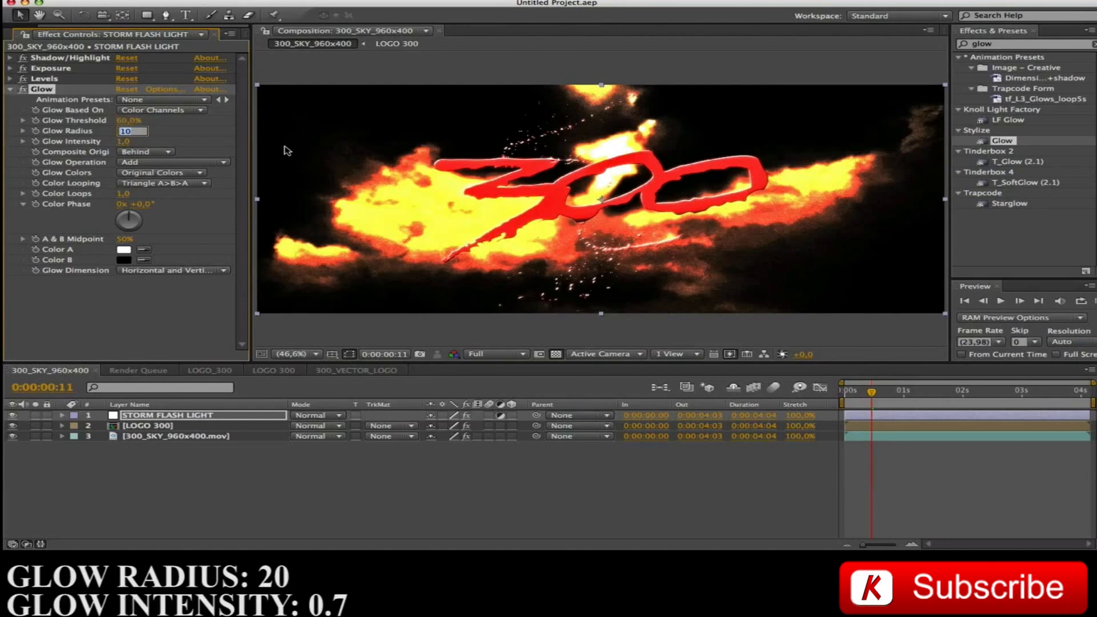
text(20)
key(Tab)
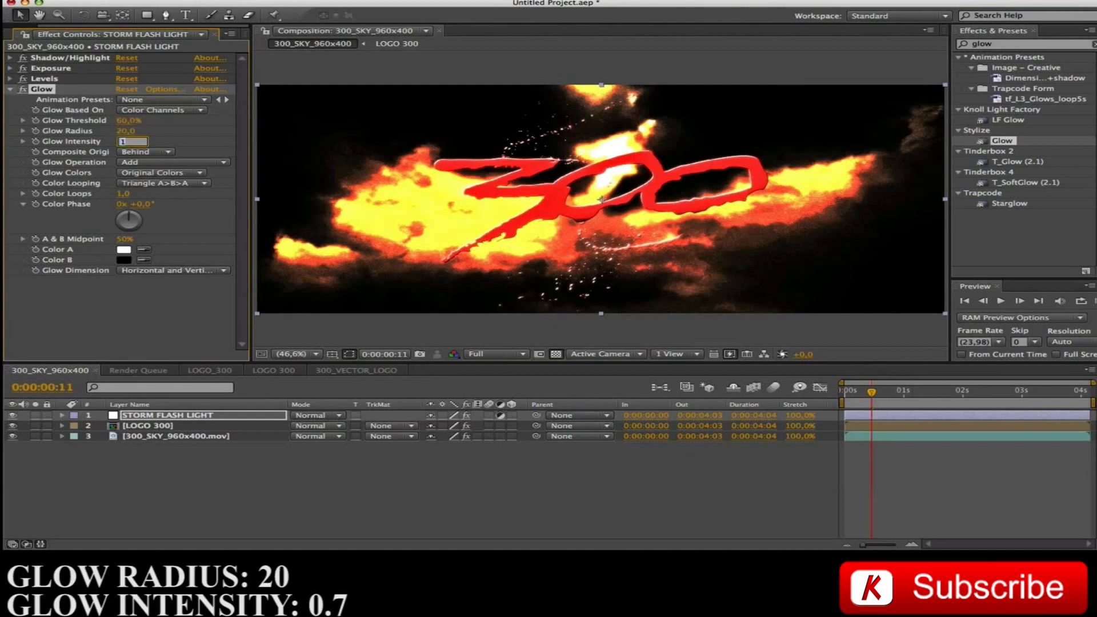
text(0,7)
key(Tab)
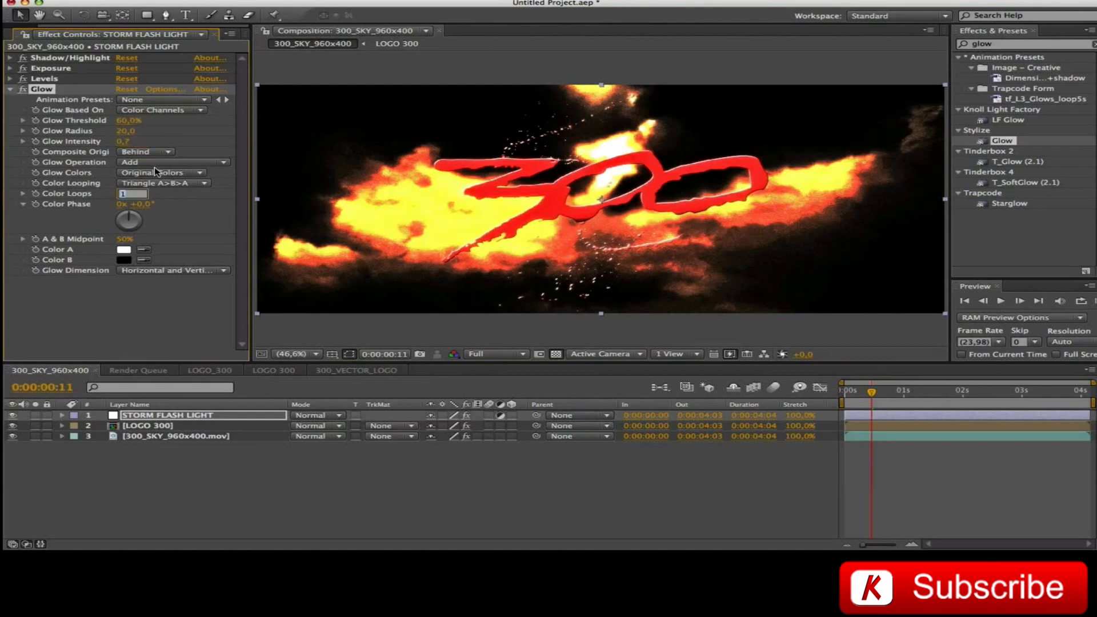
Set the Glow Operation to Screen and Glow Colors to A & B Colors
click(184, 163)
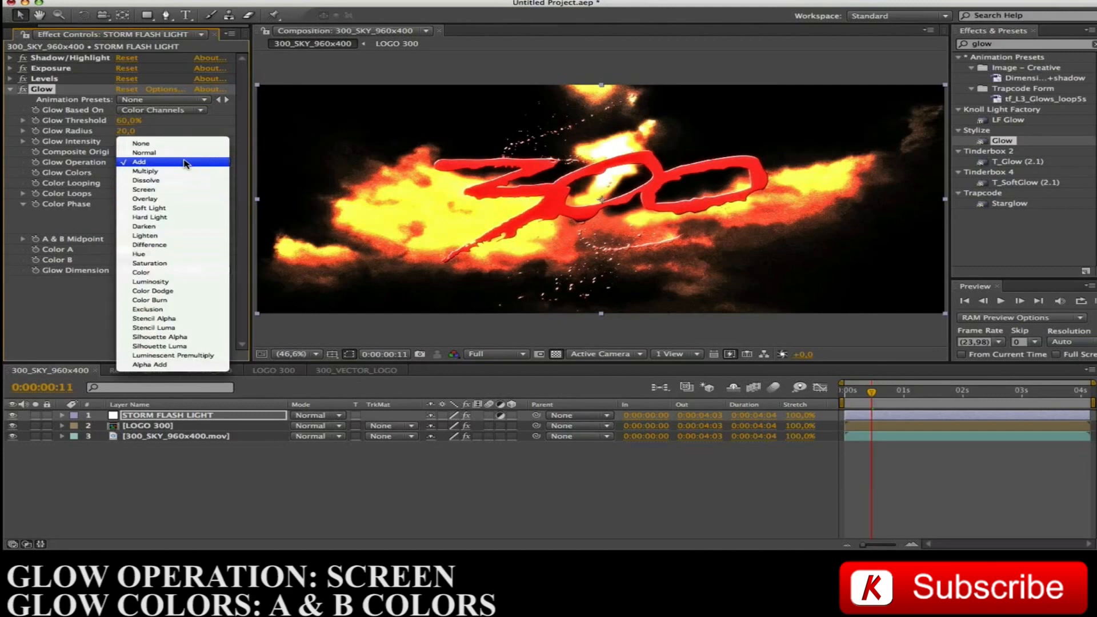
click(182, 189)
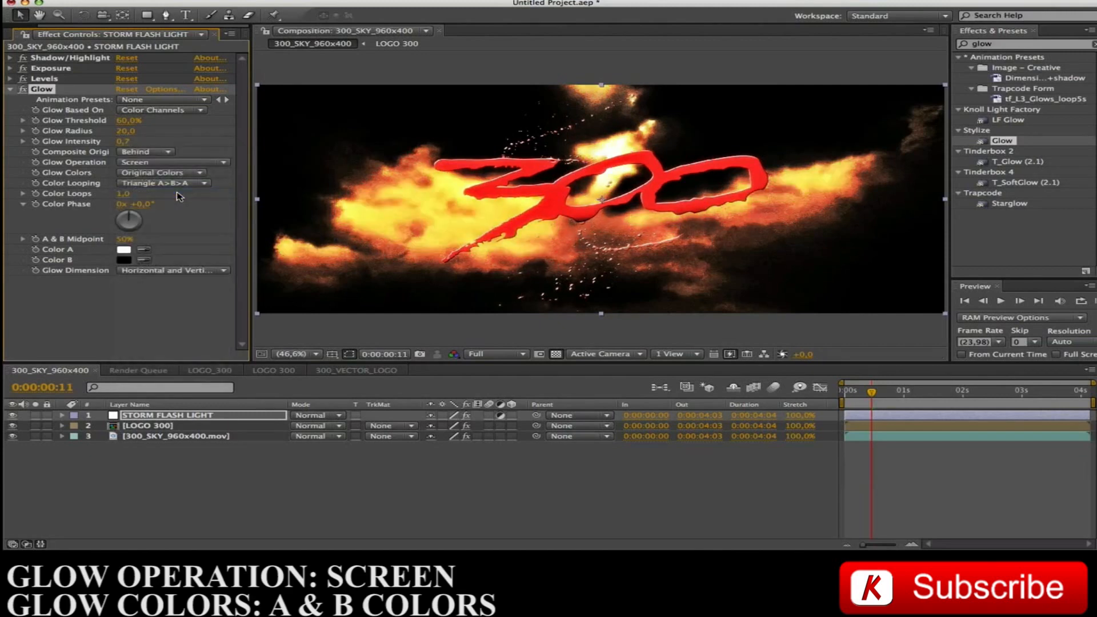
click(176, 173)
click(177, 184)
Set the Glow effect's Color A to orange with RGB values 225, 159, 46
click(125, 251)
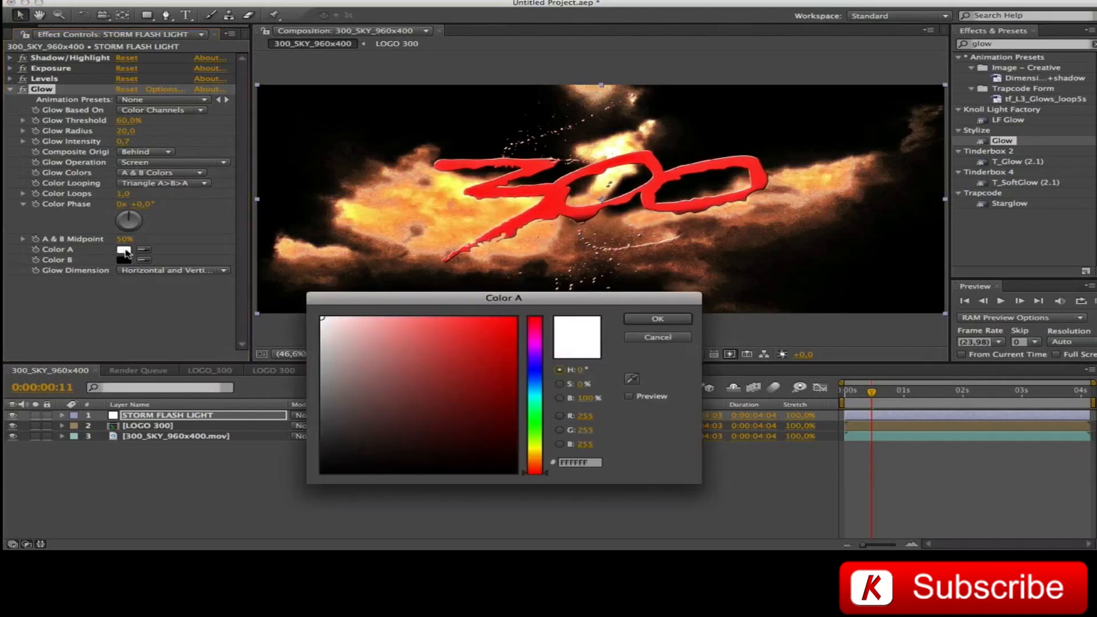
click(594, 417)
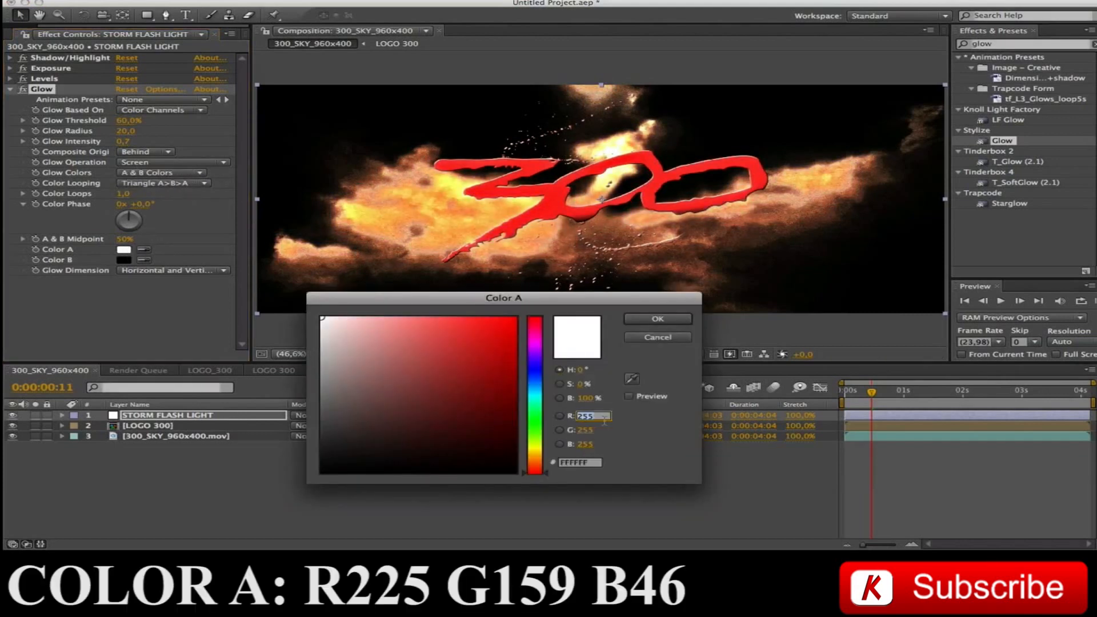
text(225)
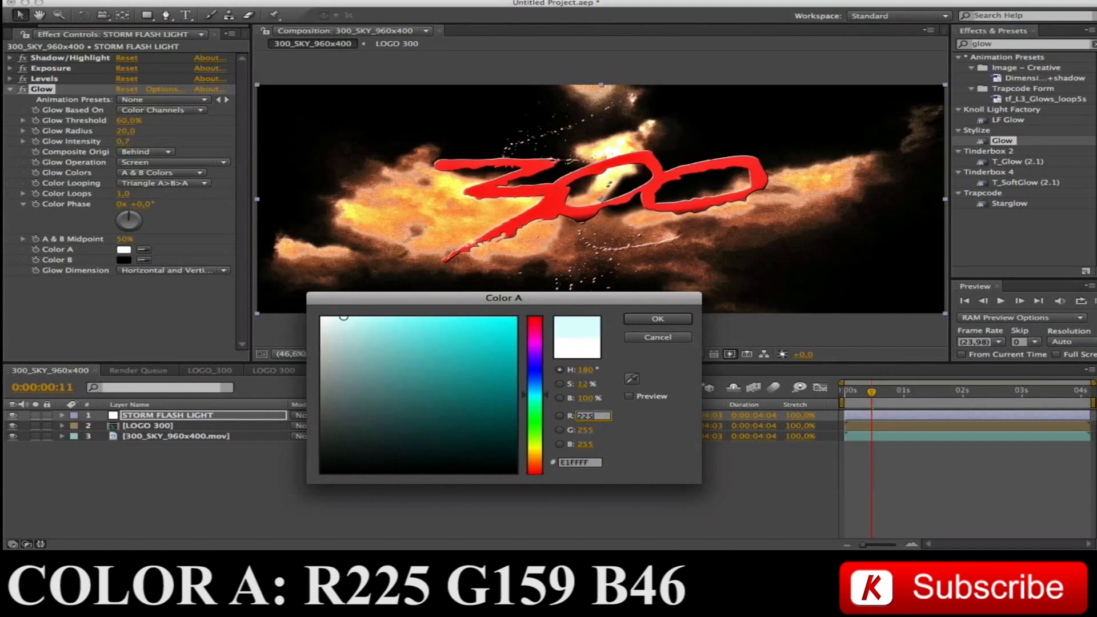
key(Tab)
text(159)
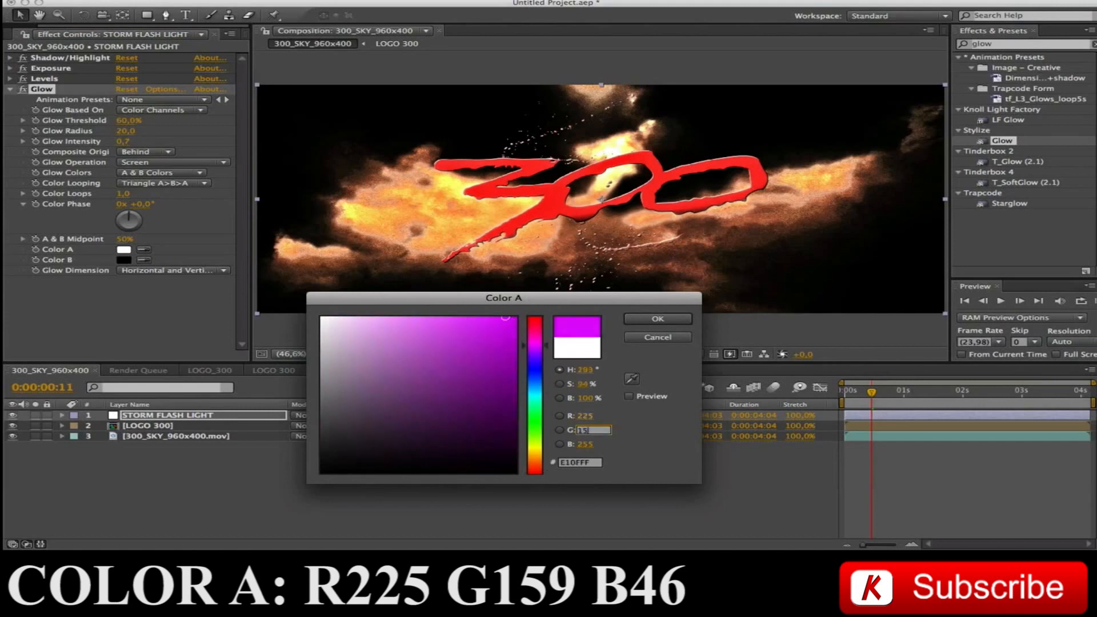
key(Tab)
text(46)
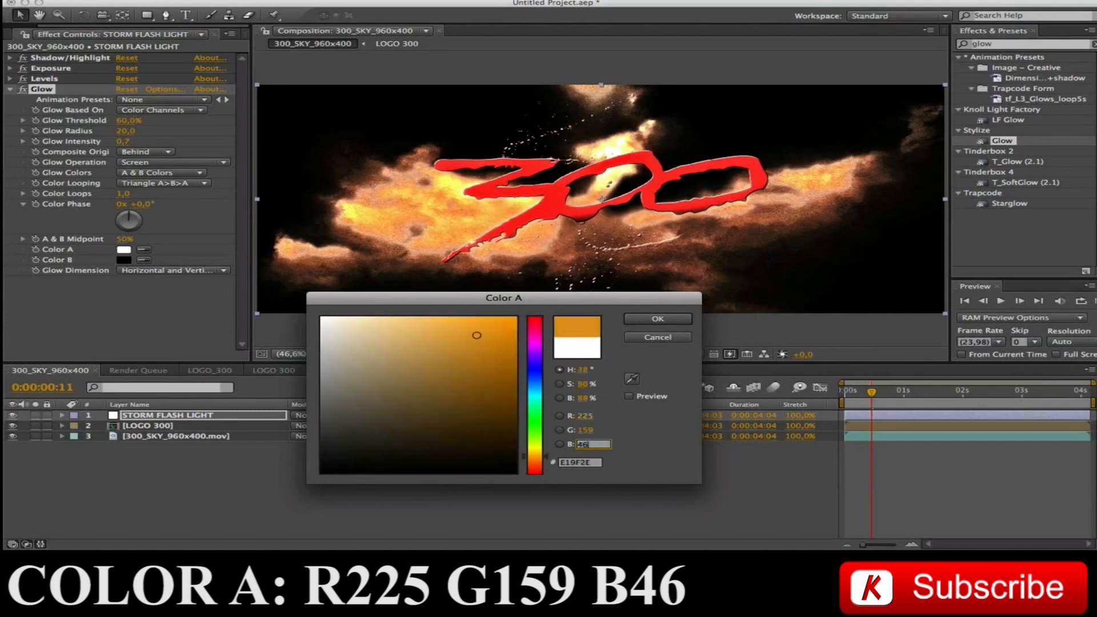
key(Return)
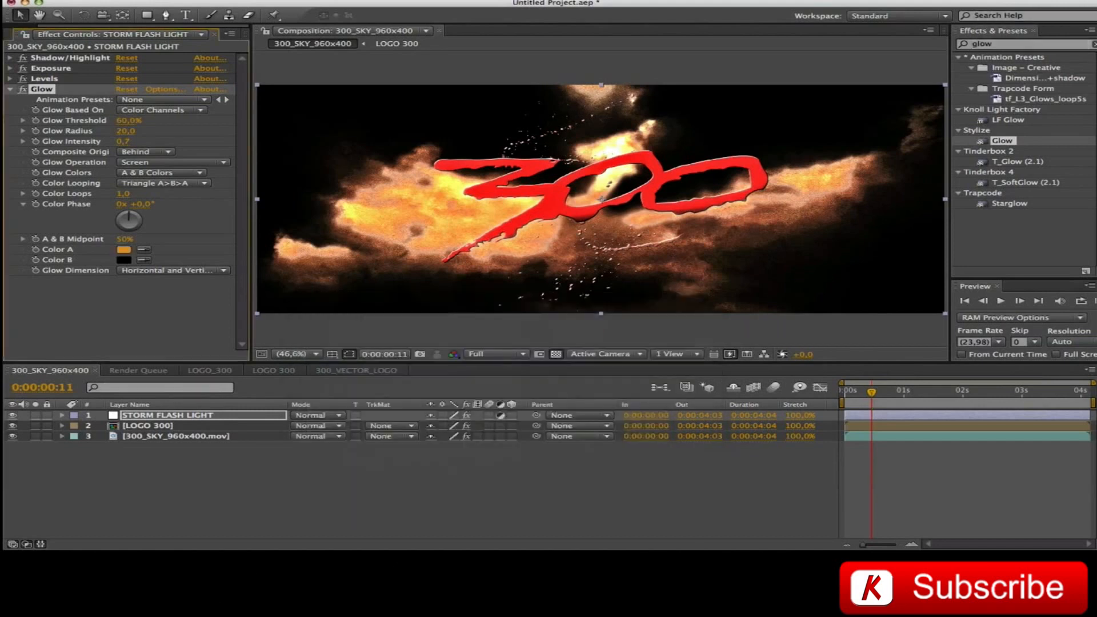
Set the Glow effect's Color B to white and collapse the Glow settings
click(124, 260)
drag(417, 436, 200, 193)
click(663, 316)
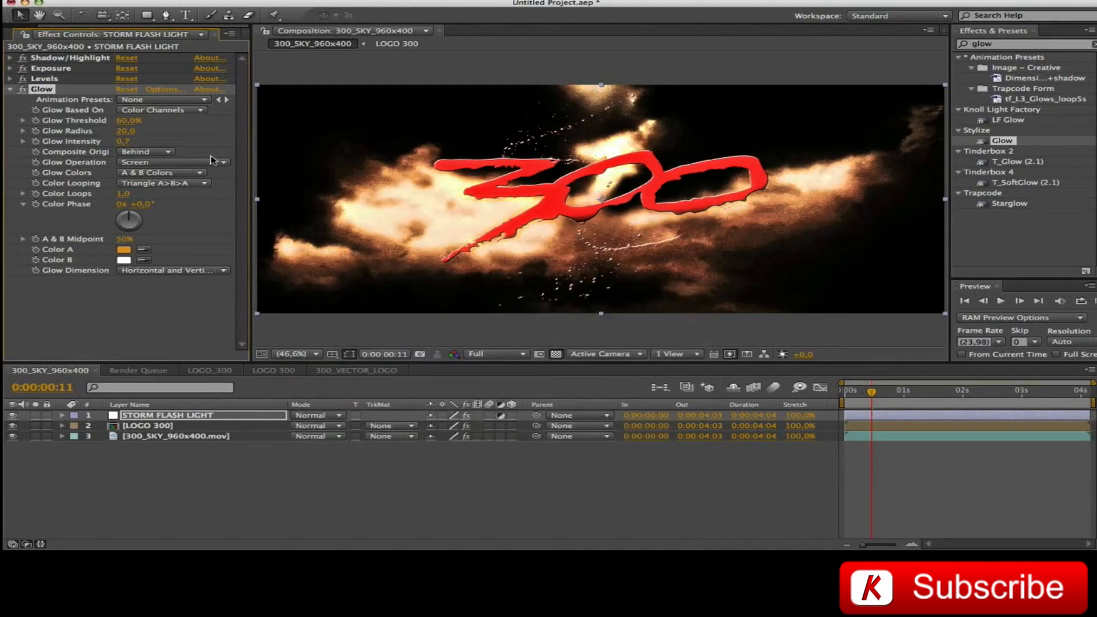
click(11, 90)
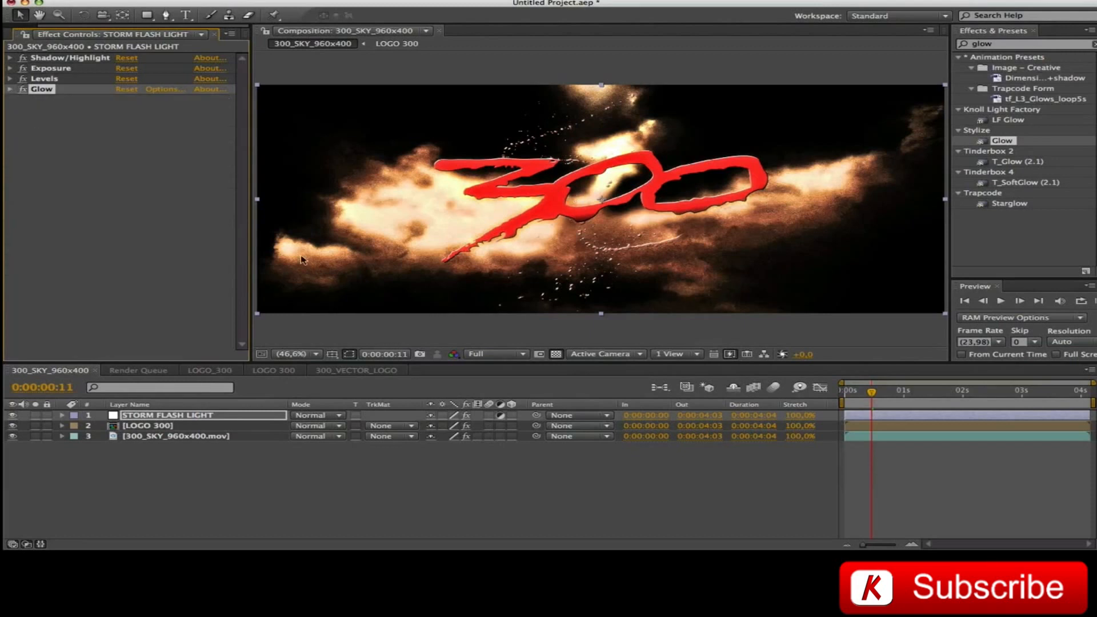
Move STORM FLASH LIGHT below the LOGO 300 layer, toggle its visibility to compare the look, and save the project
drag(212, 420, 212, 432)
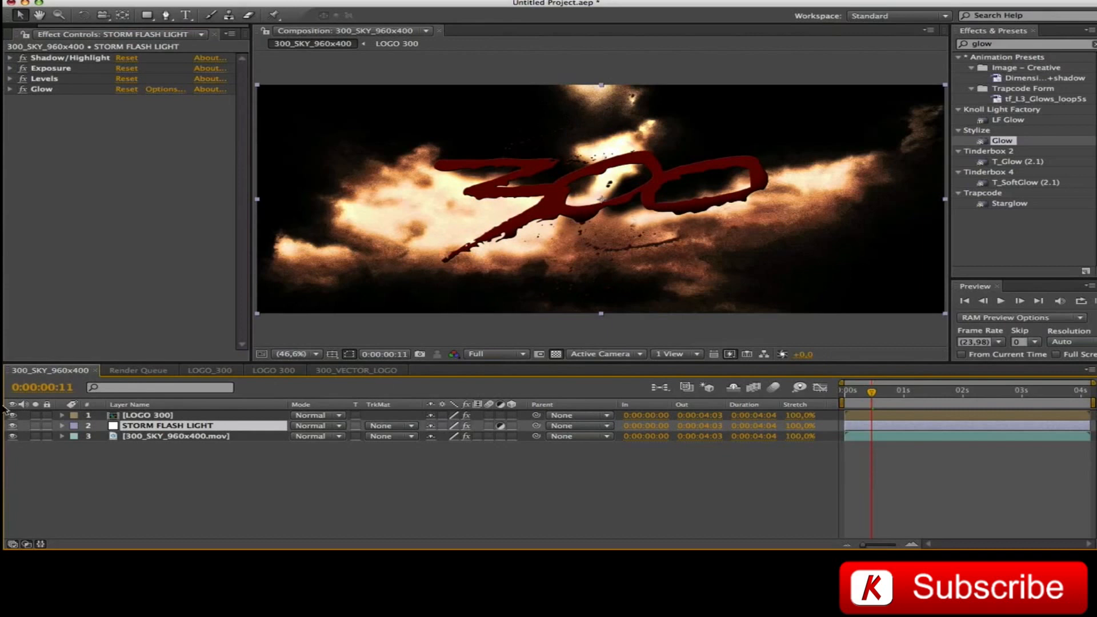
click(13, 426)
click(13, 426)
click(74, 493)
key(super+s)
Add the first Opacity keyframe to STORM FLASH LIGHT at 0:00:00:03
click(57, 393)
text(3)
key(Return)
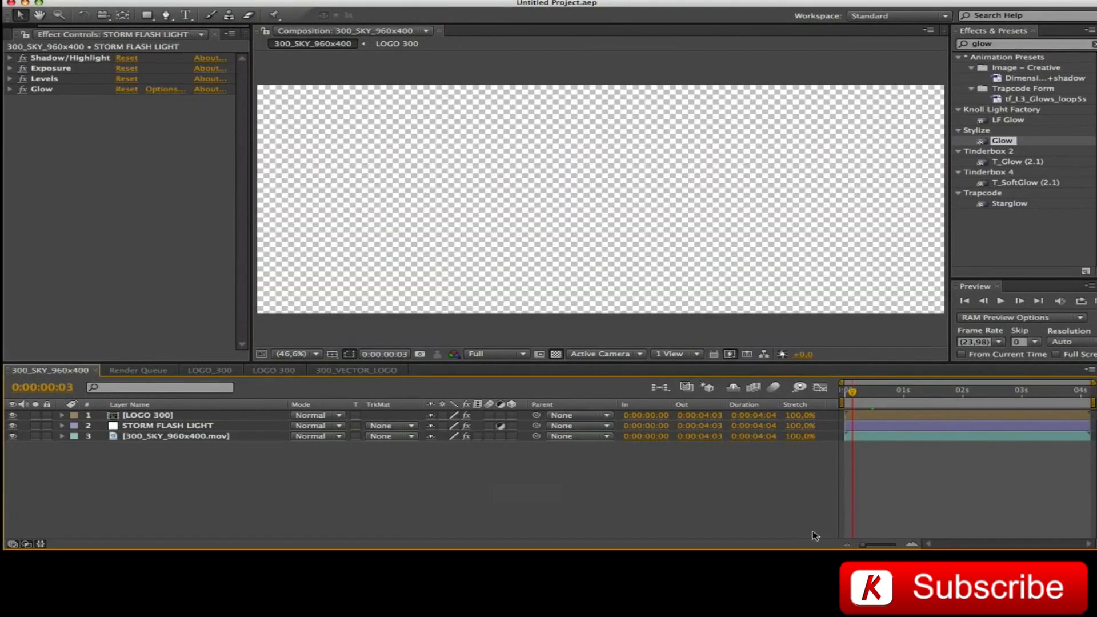
click(155, 427)
key(t)
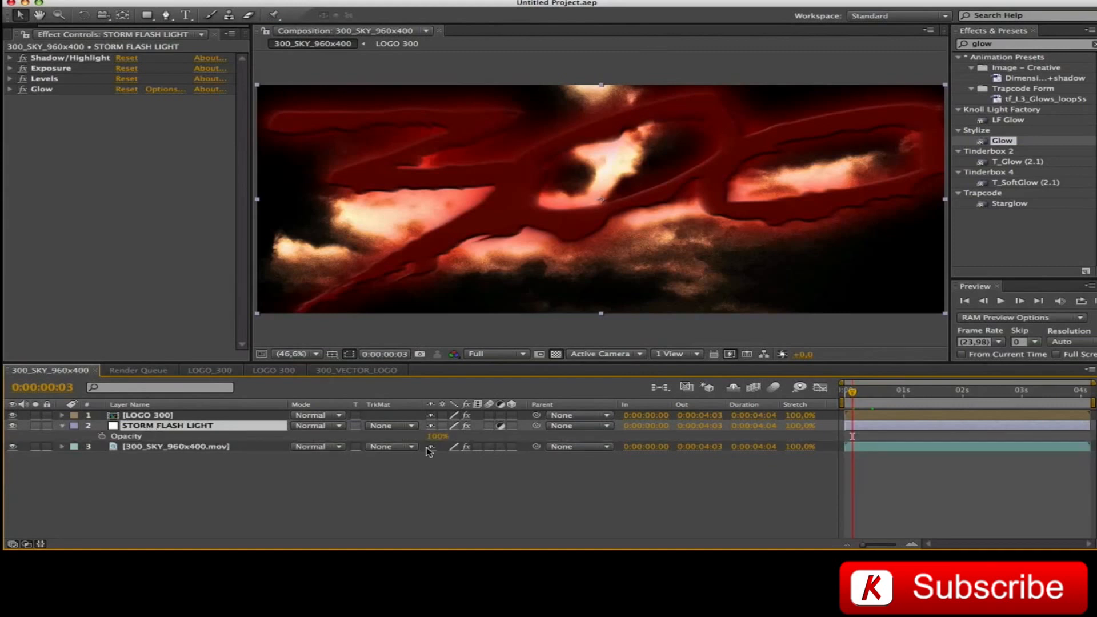
click(101, 436)
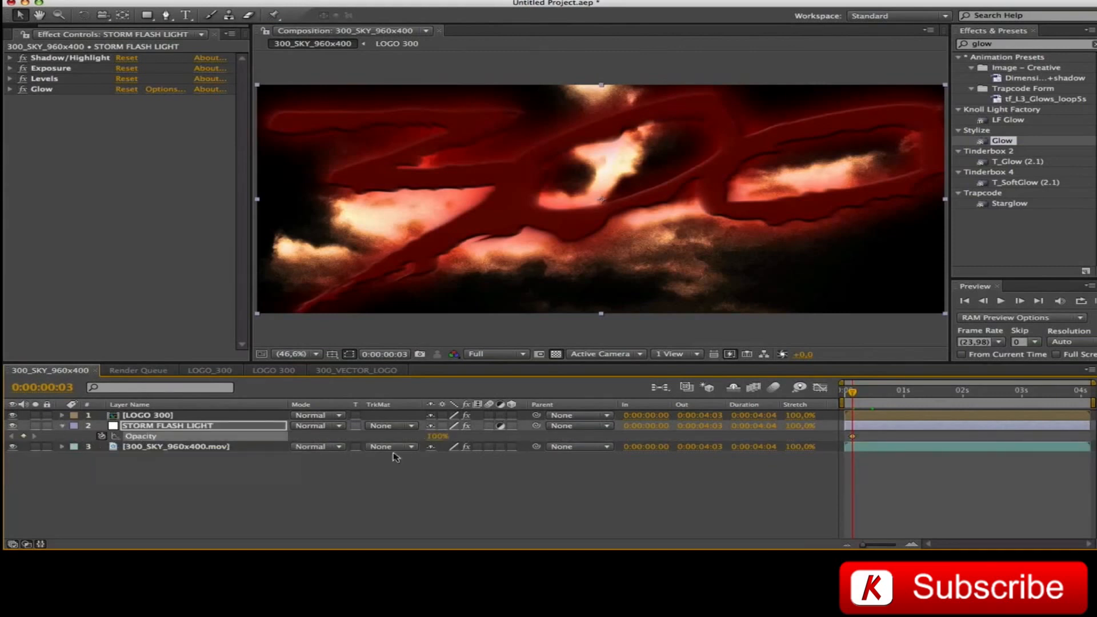
Add further Opacity keyframes to STORM FLASH LIGHT at frames 4, 5, and 7
click(913, 546)
click(913, 546)
click(914, 546)
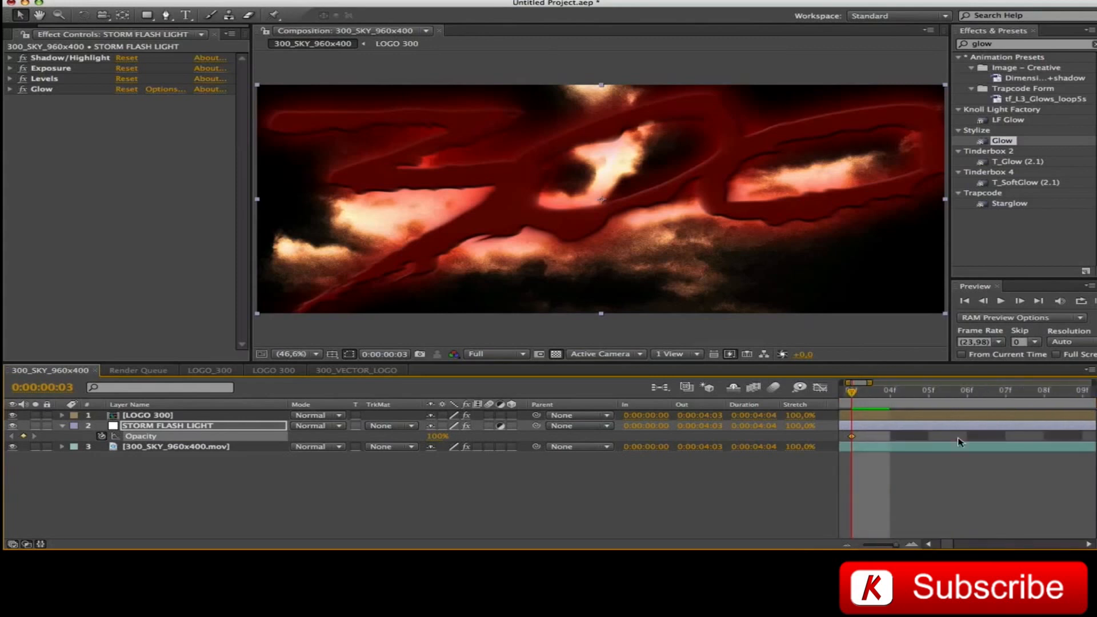
click(892, 393)
click(23, 436)
click(926, 393)
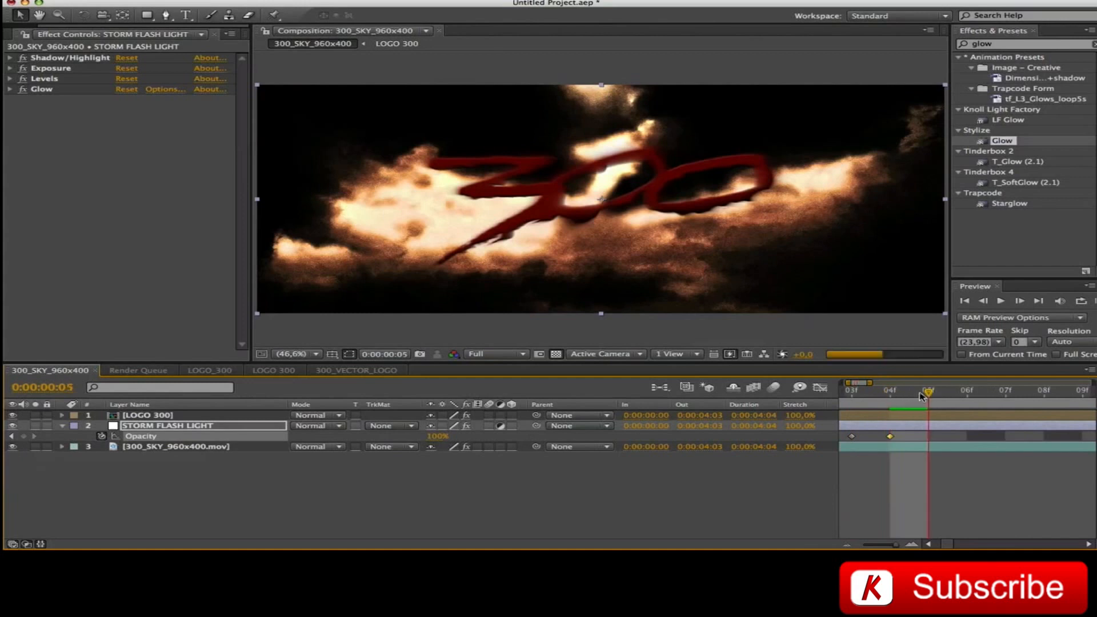
click(24, 436)
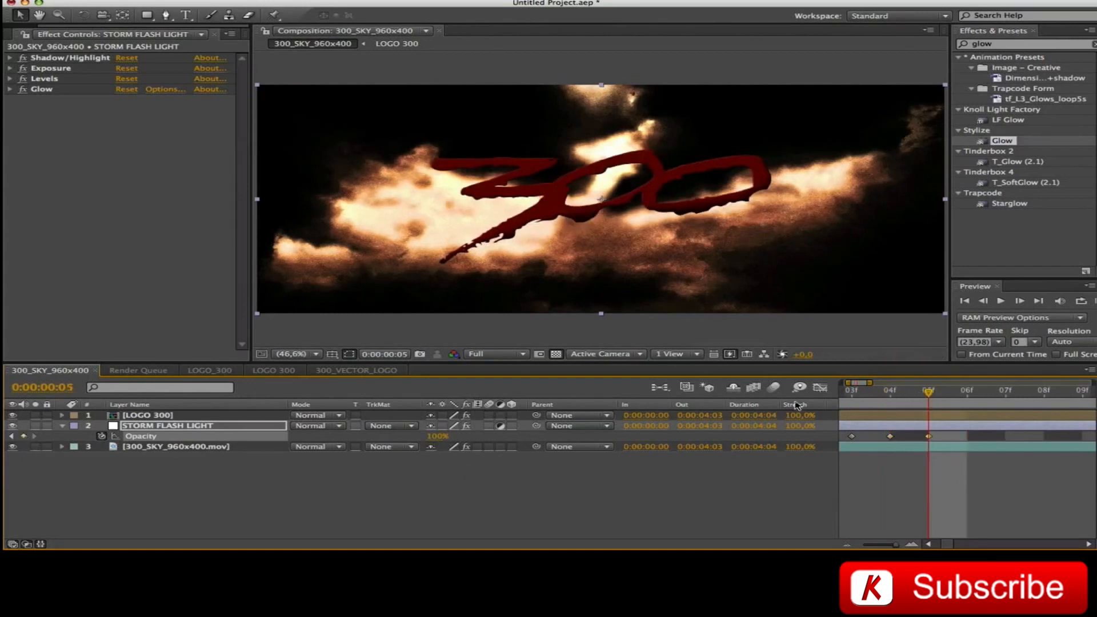
click(976, 395)
click(1005, 395)
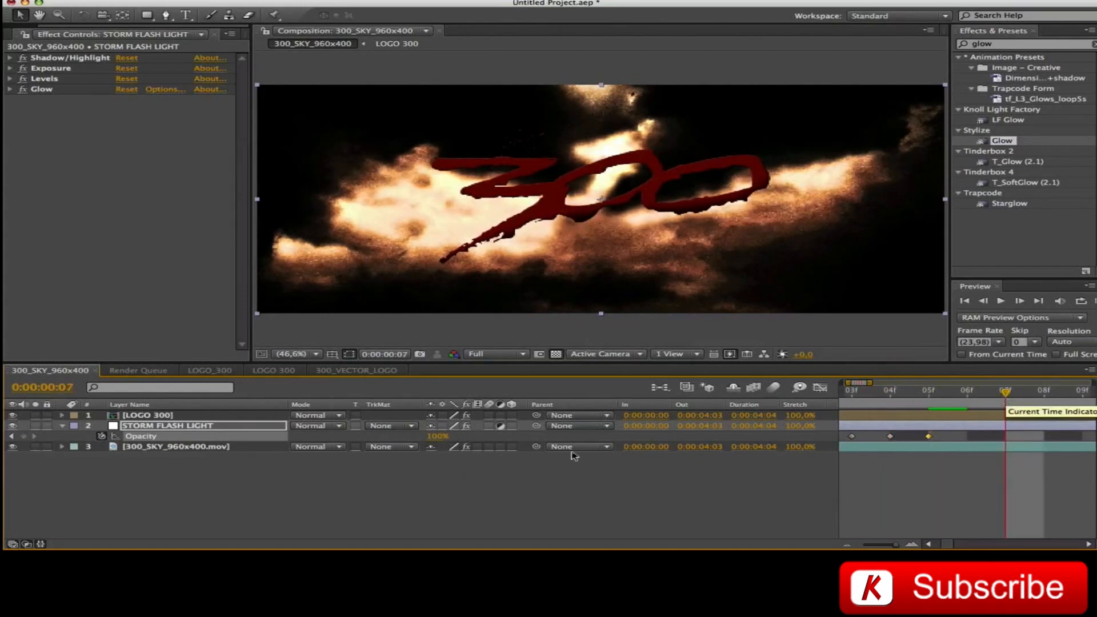
click(23, 436)
Copy the Opacity keyframes at frames 3, 4, and 5 and paste them starting at frame 8
drag(947, 439, 807, 443)
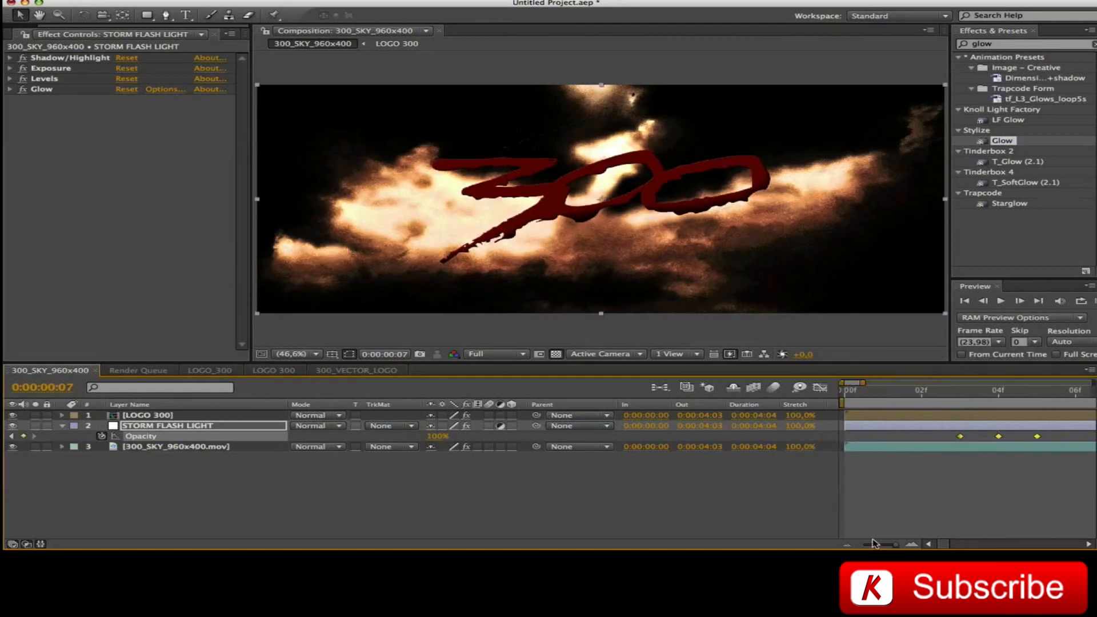
click(848, 544)
click(1044, 395)
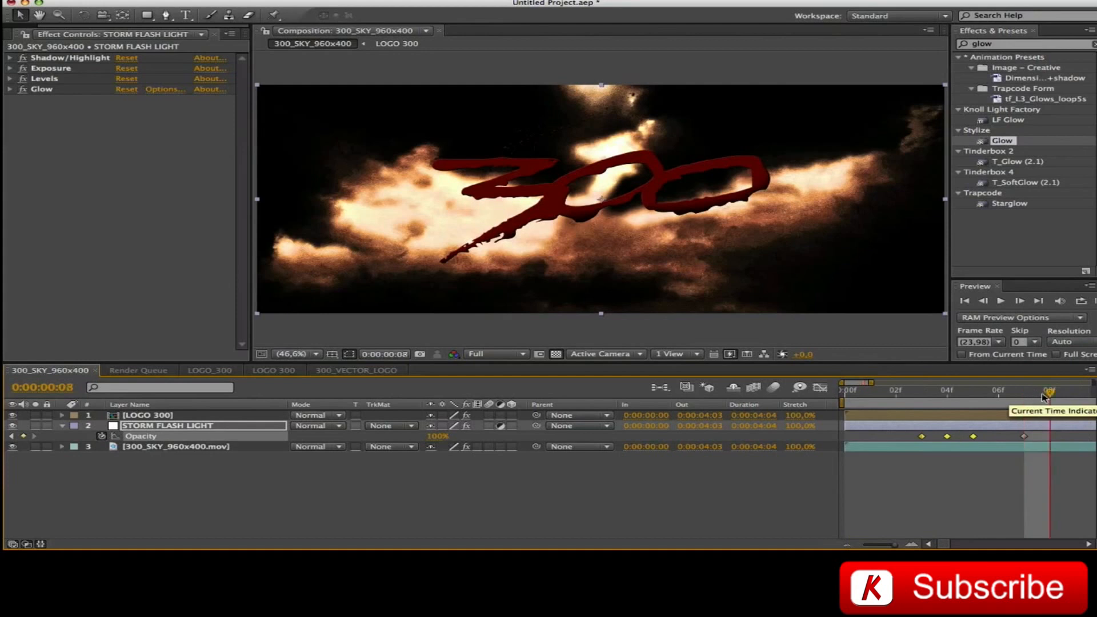
key(ctrl+v)
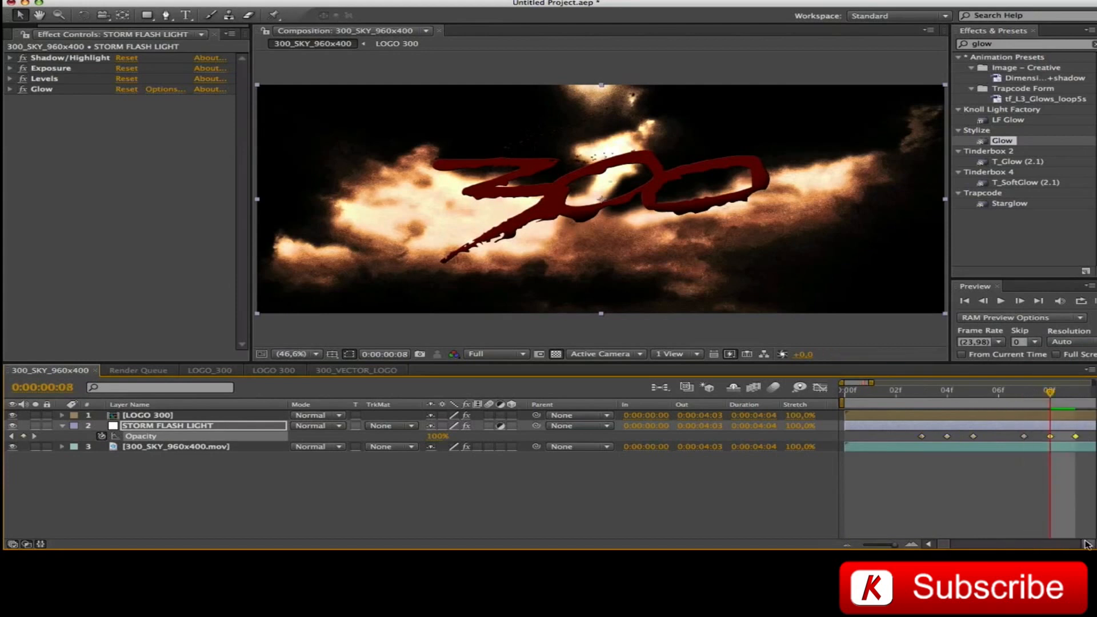
Paste the three copied Opacity keyframes again starting at frame 10, and move the current time to frame 12
click(1088, 544)
click(979, 393)
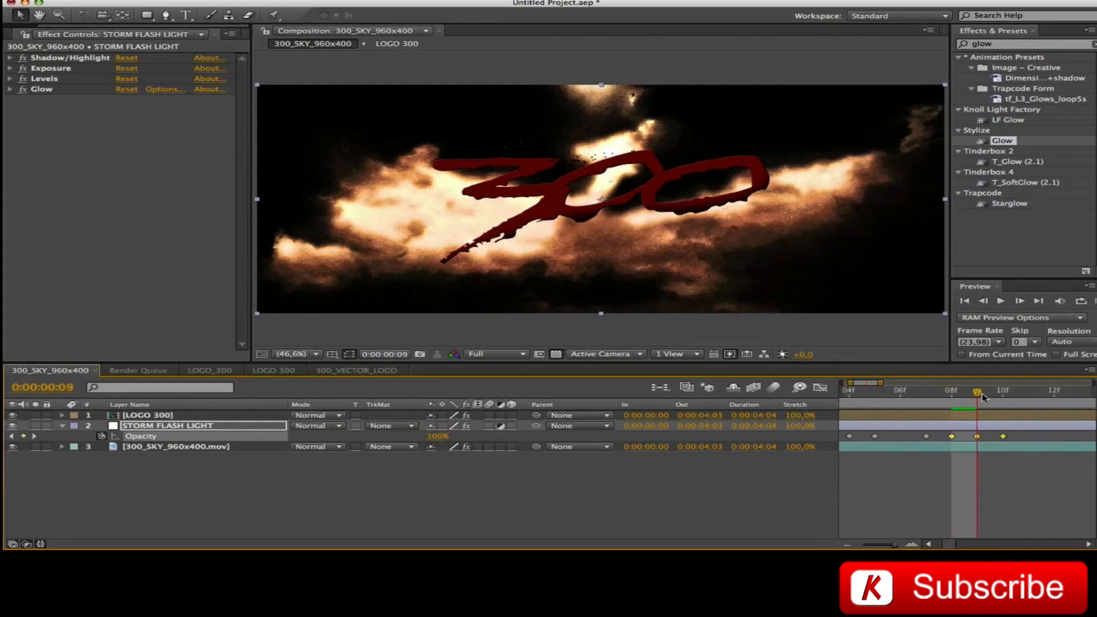
key(Page_Down)
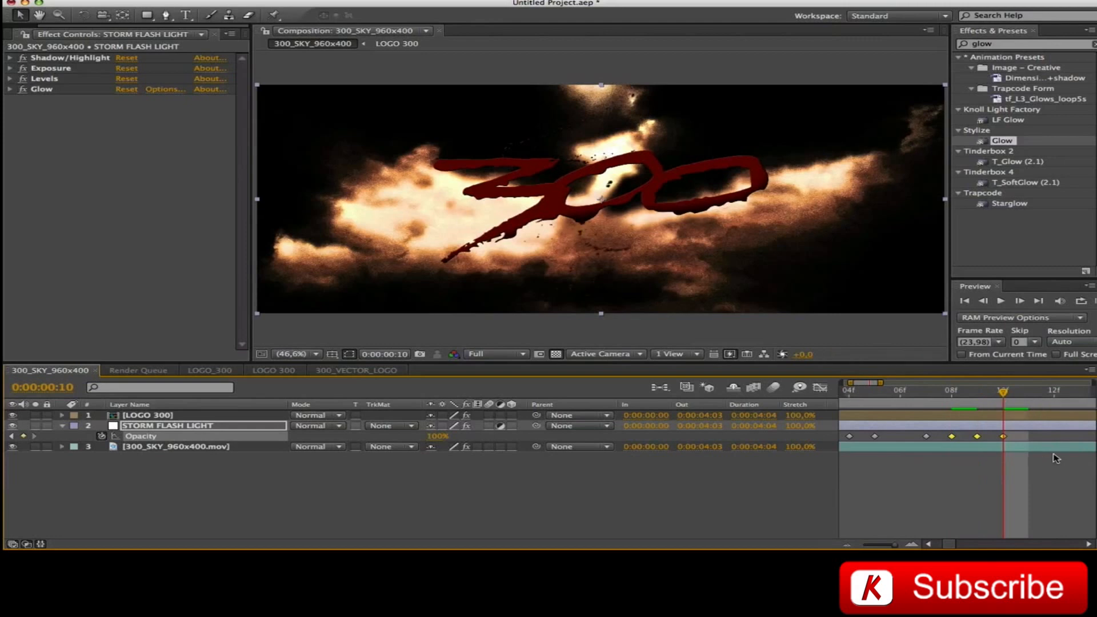
key(ctrl+v)
drag(1006, 393, 1054, 393)
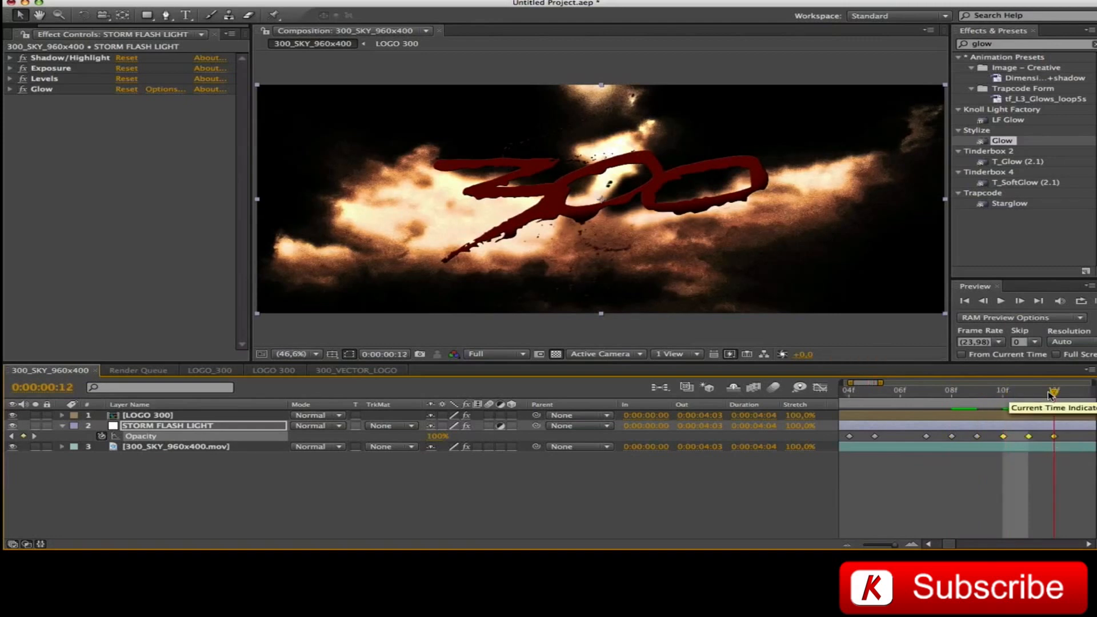
Paste the three copied Opacity keyframes on STORM FLASH LIGHT starting at frame 12
key(ctrl+v)
click(1089, 544)
click(1088, 544)
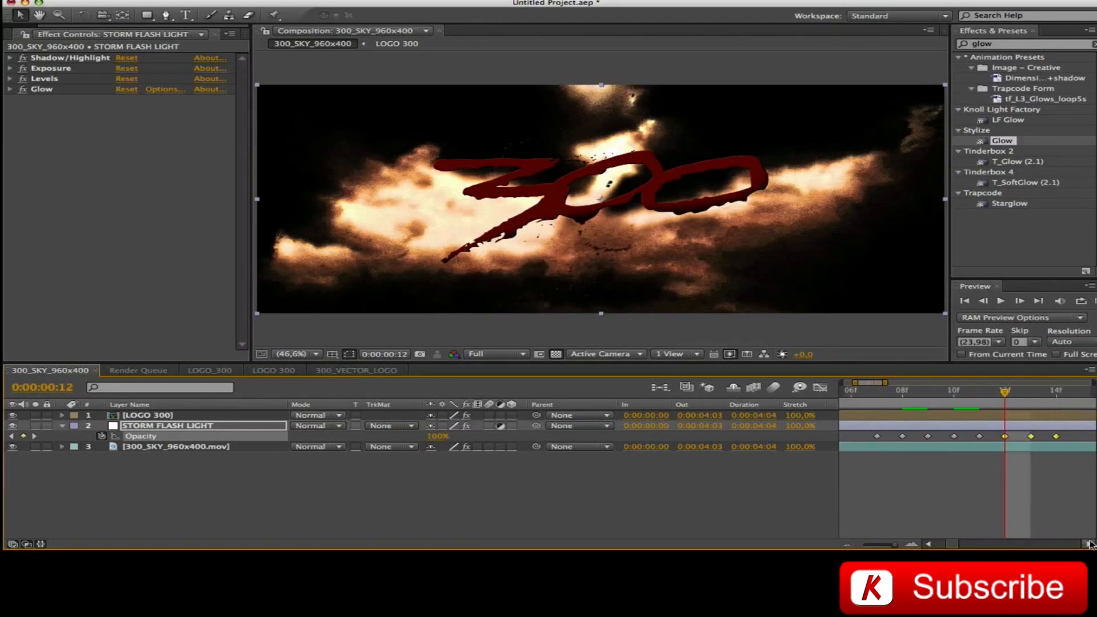
key(Page_Down)
key(Page_Down)
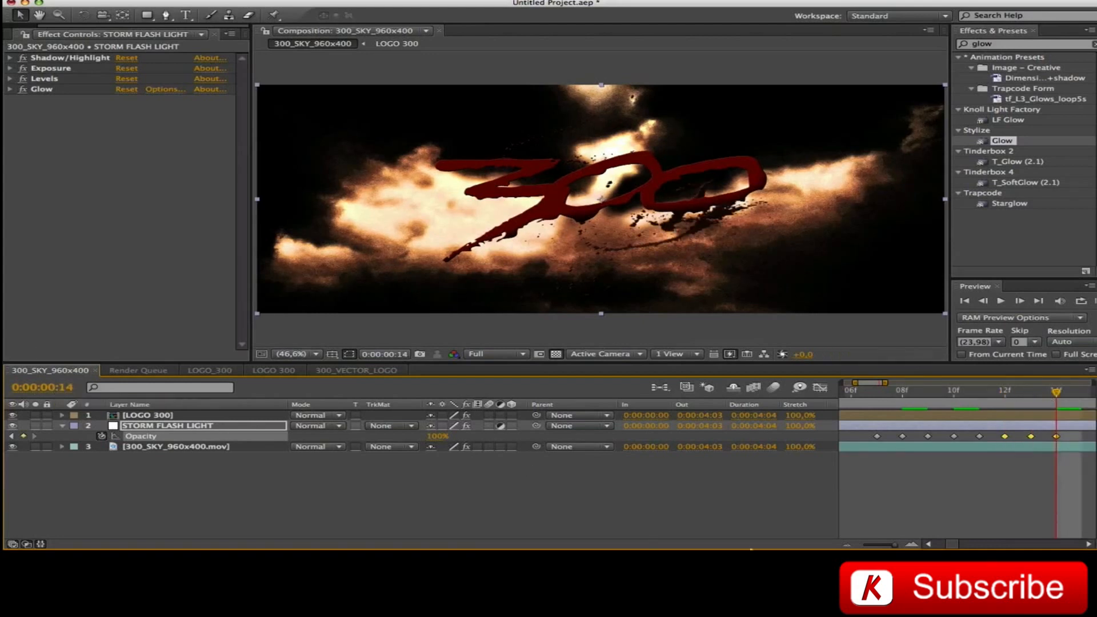
key(Page_Up)
key(Page_Up)
click(848, 544)
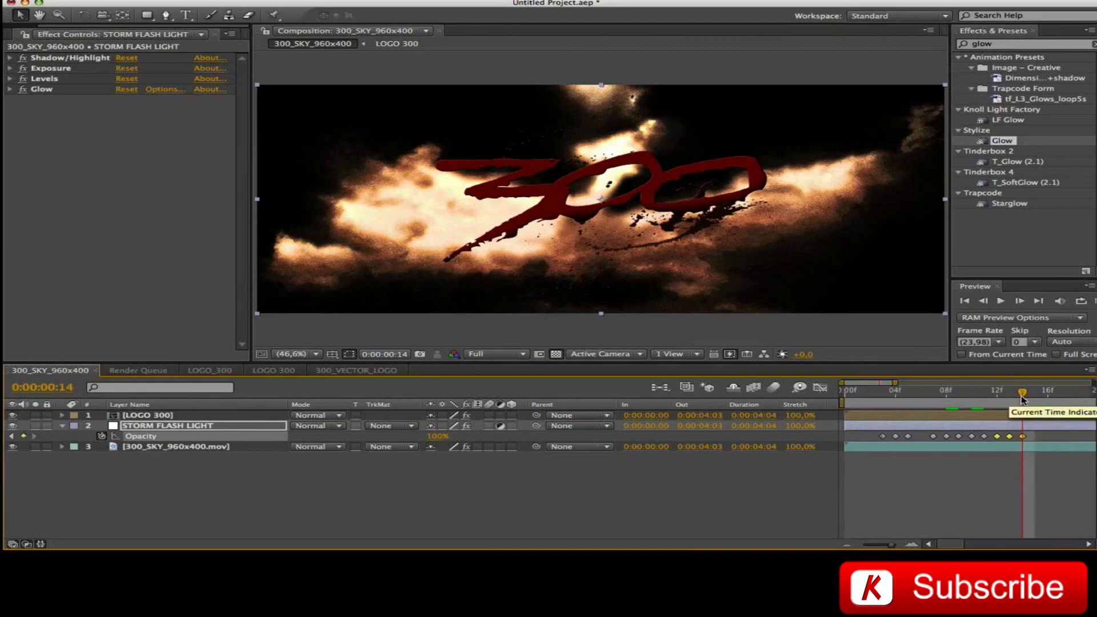
Set the Opacity of STORM FLASH LIGHT to 0% at frame 3 and 50% at frame 4
click(882, 392)
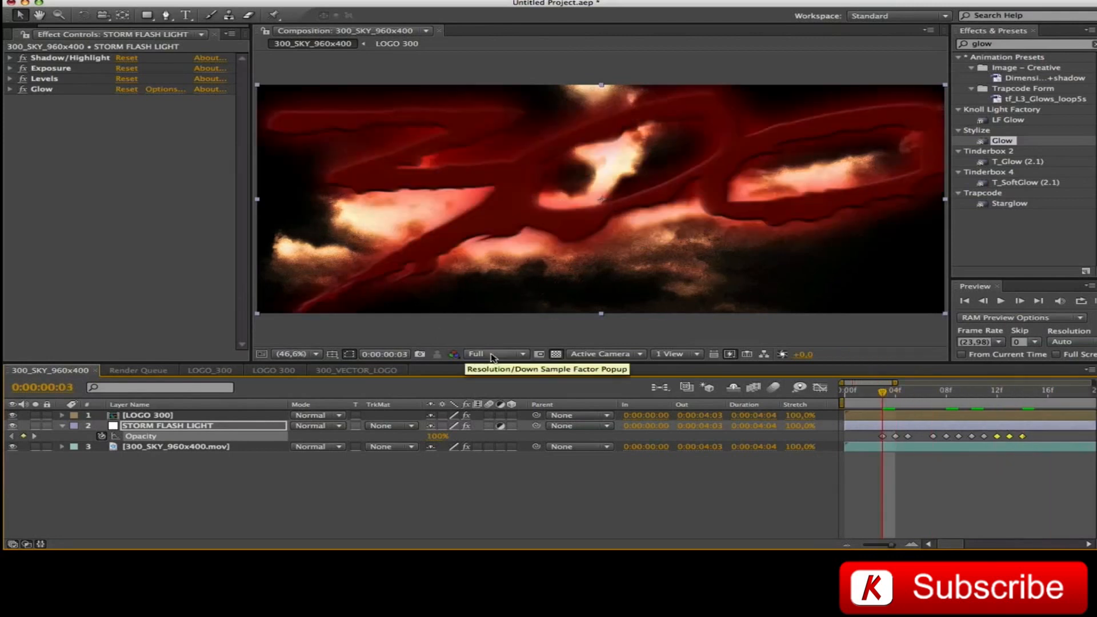
click(446, 438)
click(438, 436)
text(0)
key(Return)
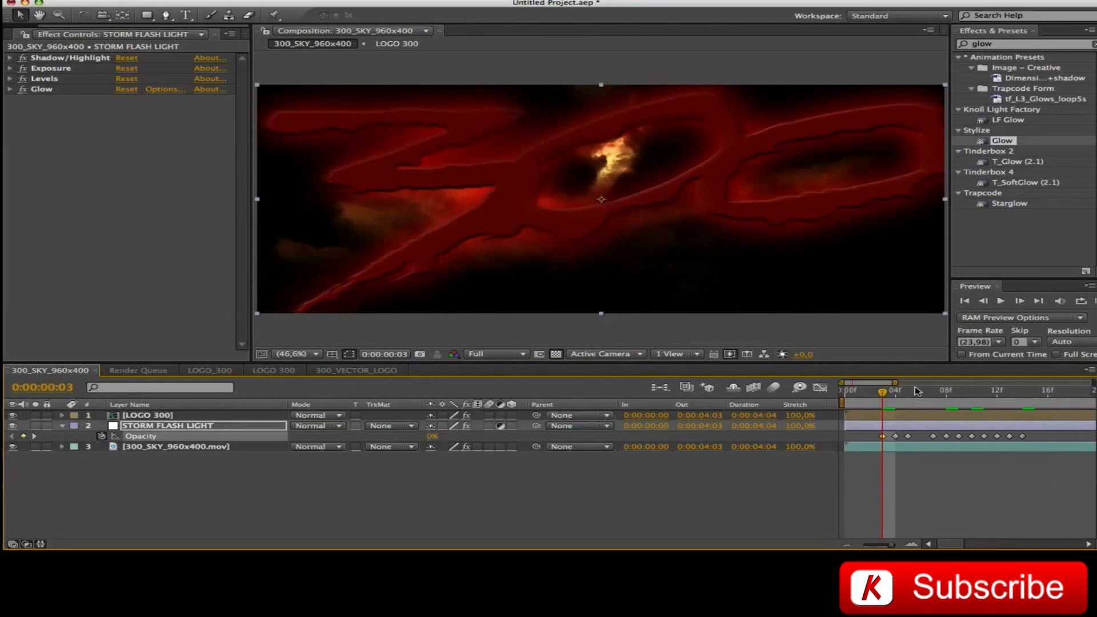
drag(884, 393, 895, 393)
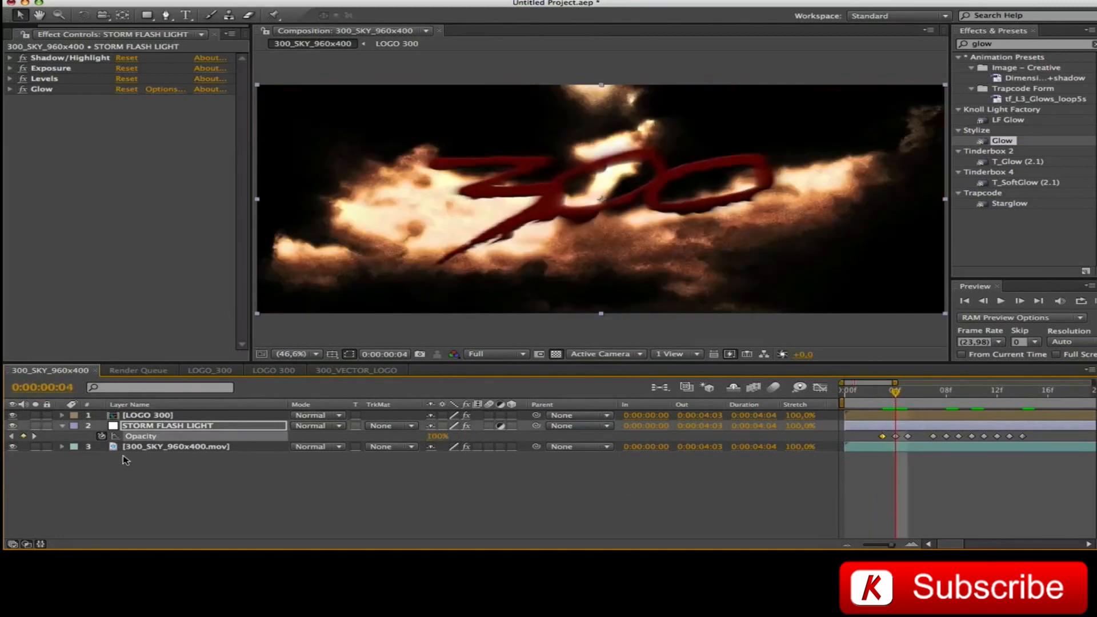
click(437, 437)
text(50)
key(Return)
Set the STORM FLASH LIGHT Opacity keyframe at frame 8 to 0%
drag(900, 395, 909, 395)
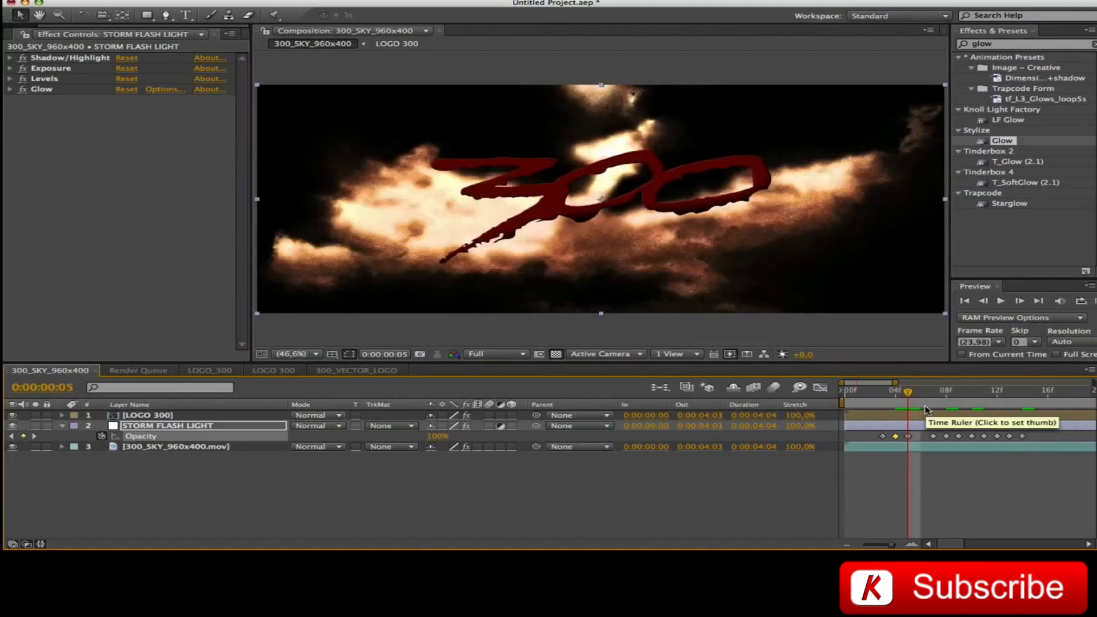
drag(908, 393, 934, 395)
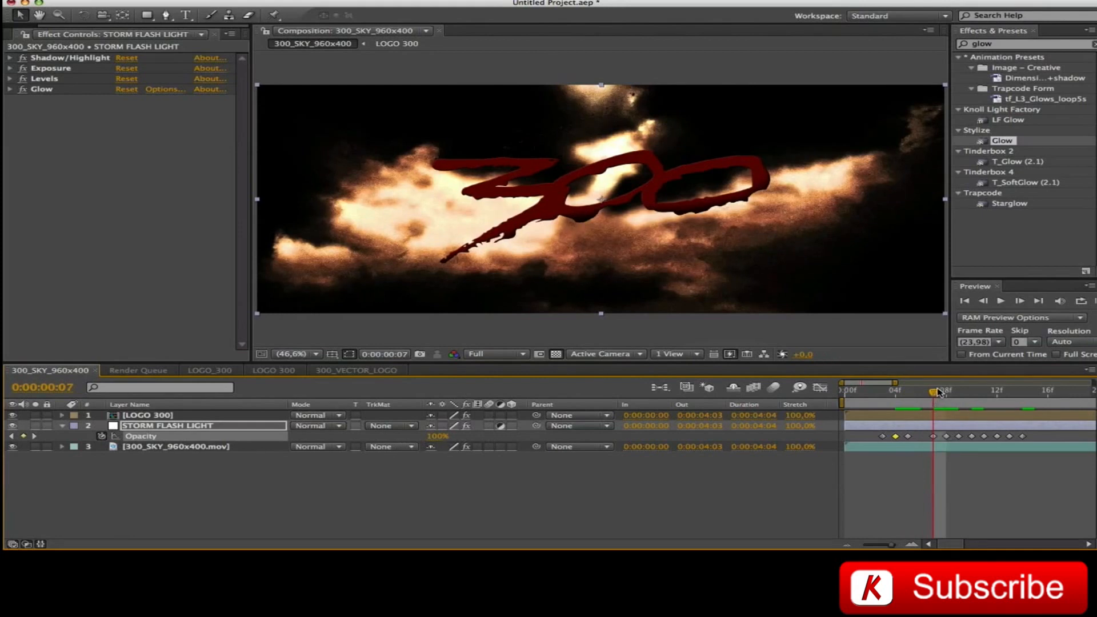
drag(939, 392, 947, 394)
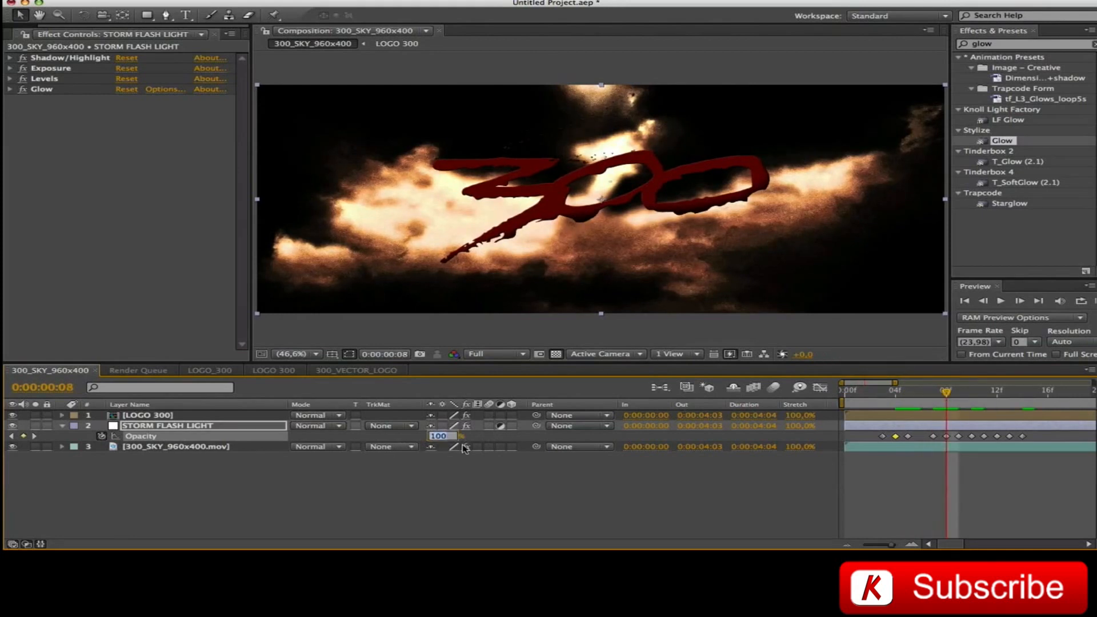
click(438, 436)
text(0)
key(Return)
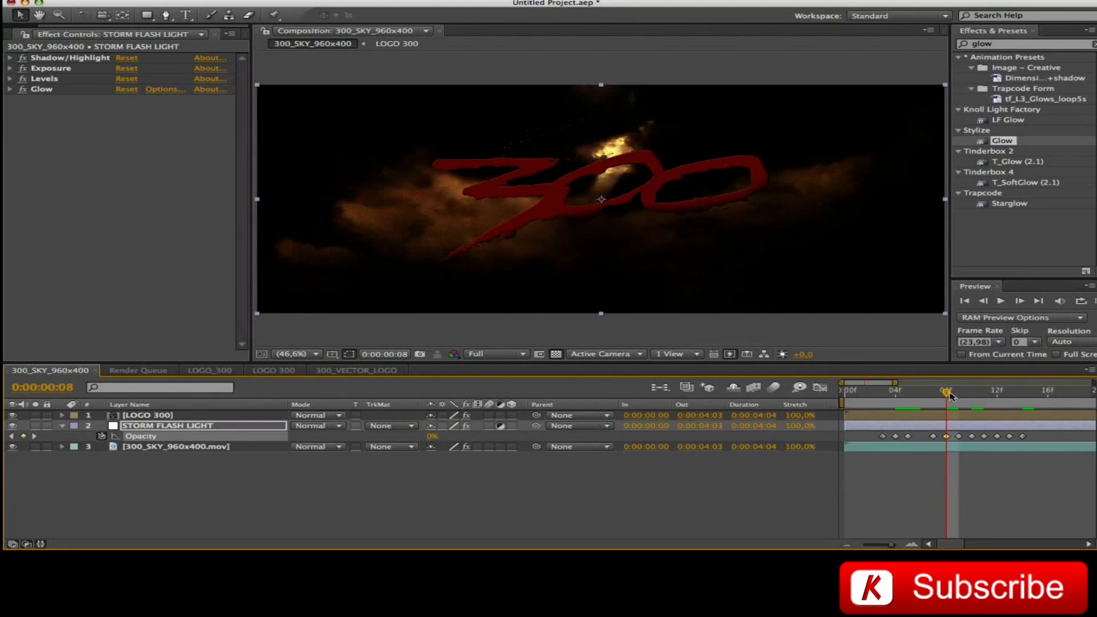
Set the Opacity of STORM FLASH LIGHT to 75% at frame 10 and 90% at frame 11
drag(950, 394, 972, 394)
click(437, 436)
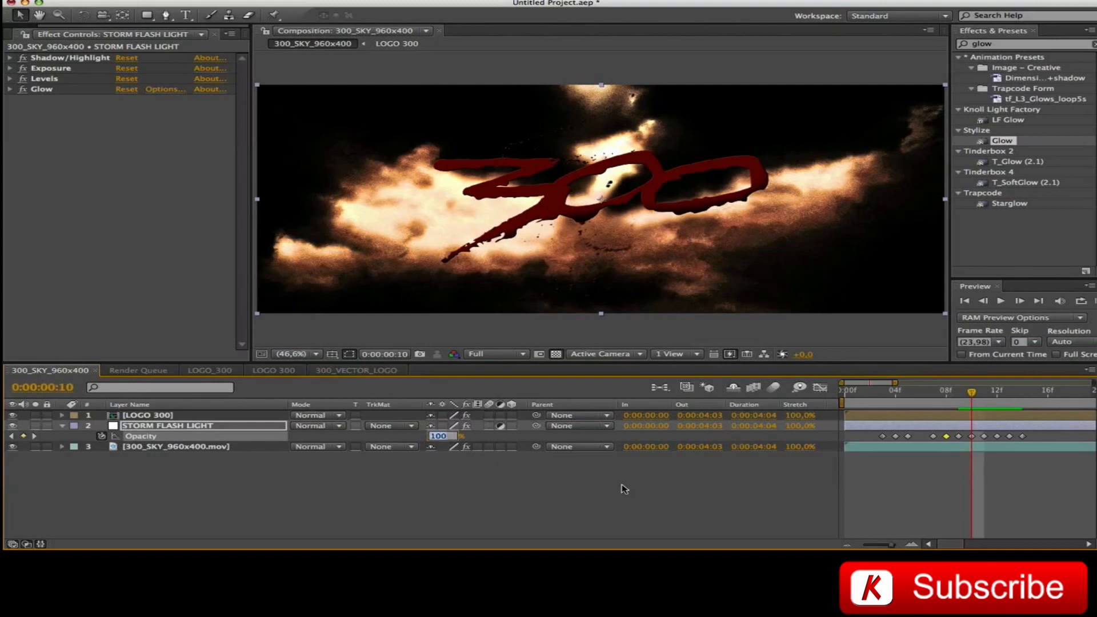
text(75)
key(Return)
click(35, 437)
click(434, 437)
key(Return)
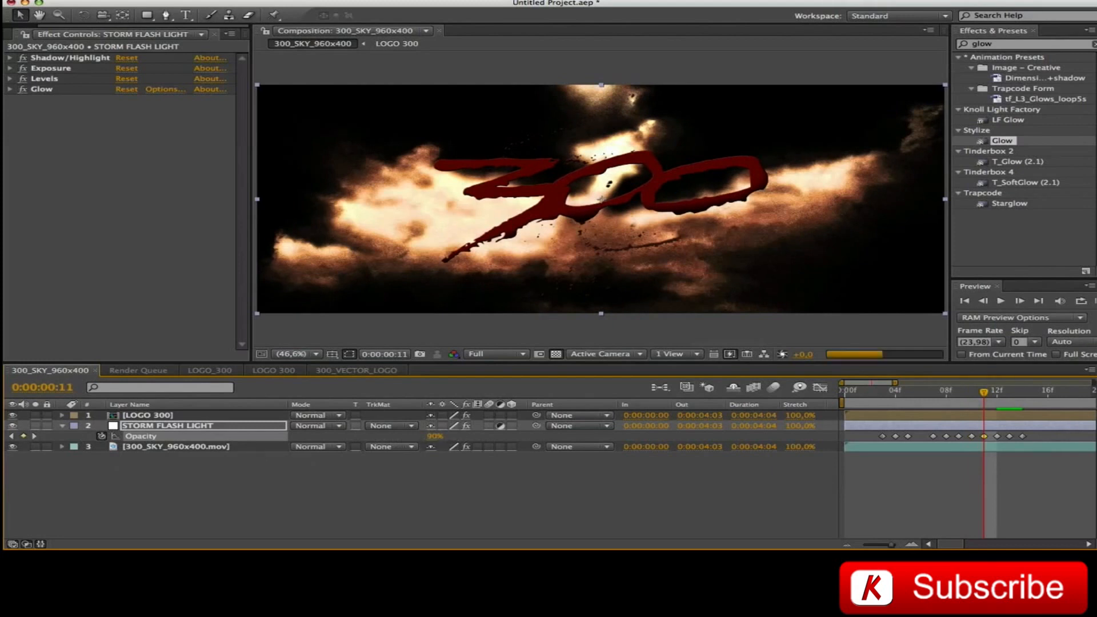
Set the STORM FLASH LIGHT Opacity keyframes at frames 12 and 14 to 0%
click(34, 436)
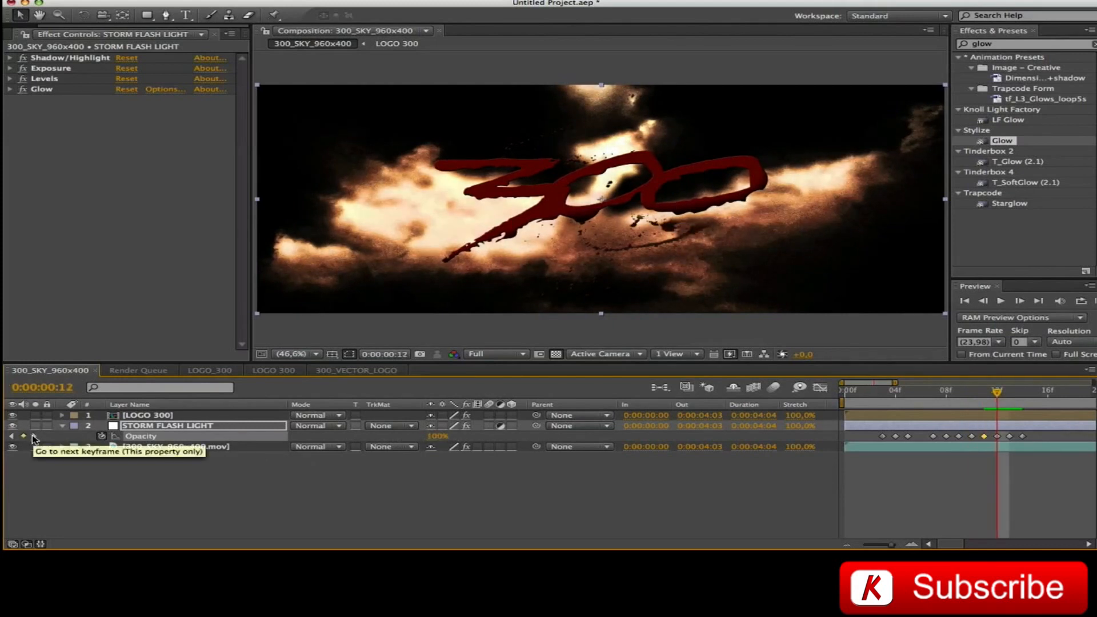
click(437, 436)
text(0)
key(Return)
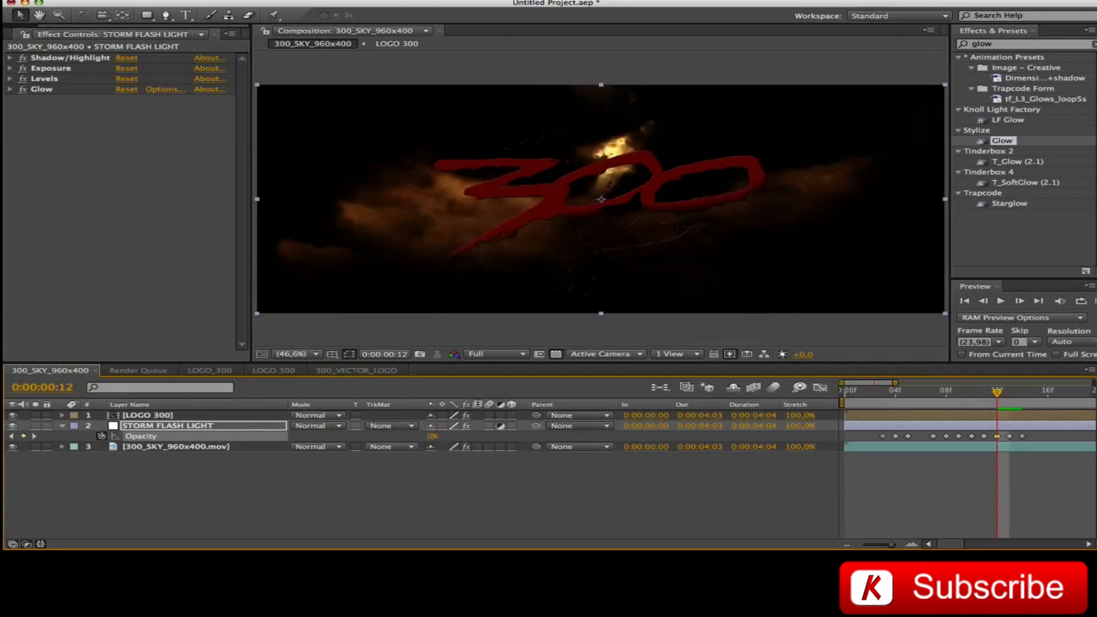
click(34, 437)
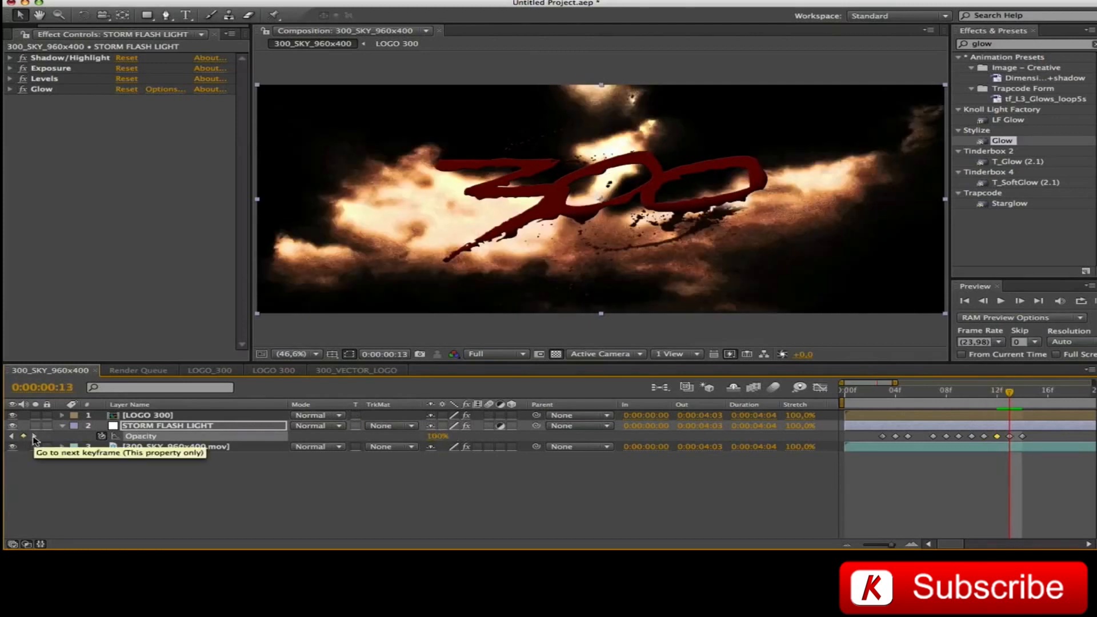
click(35, 437)
click(438, 437)
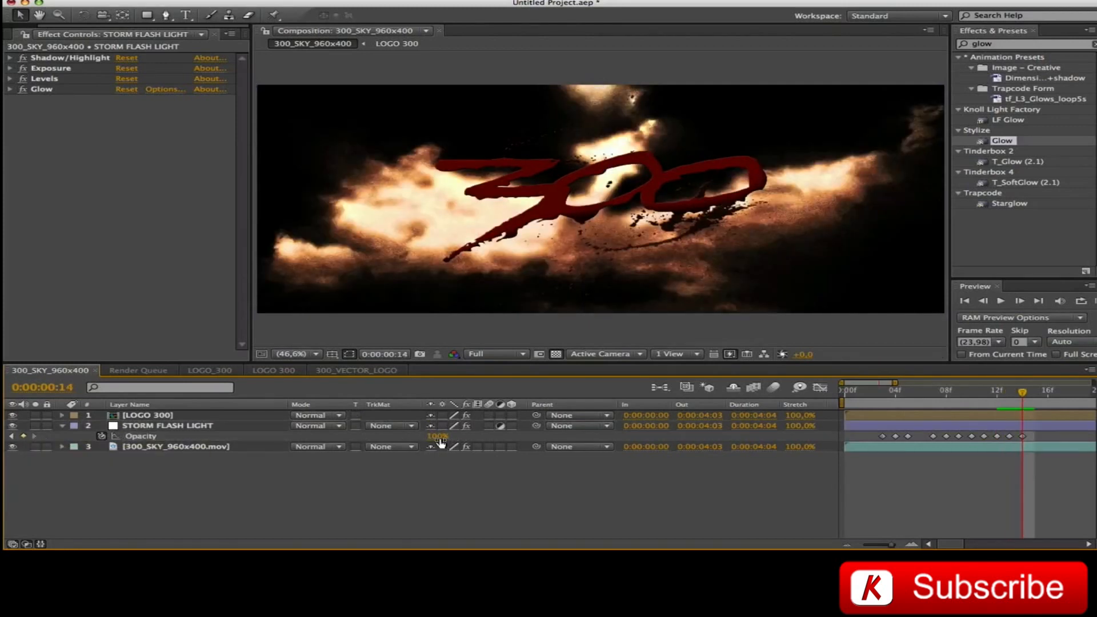
key(Return)
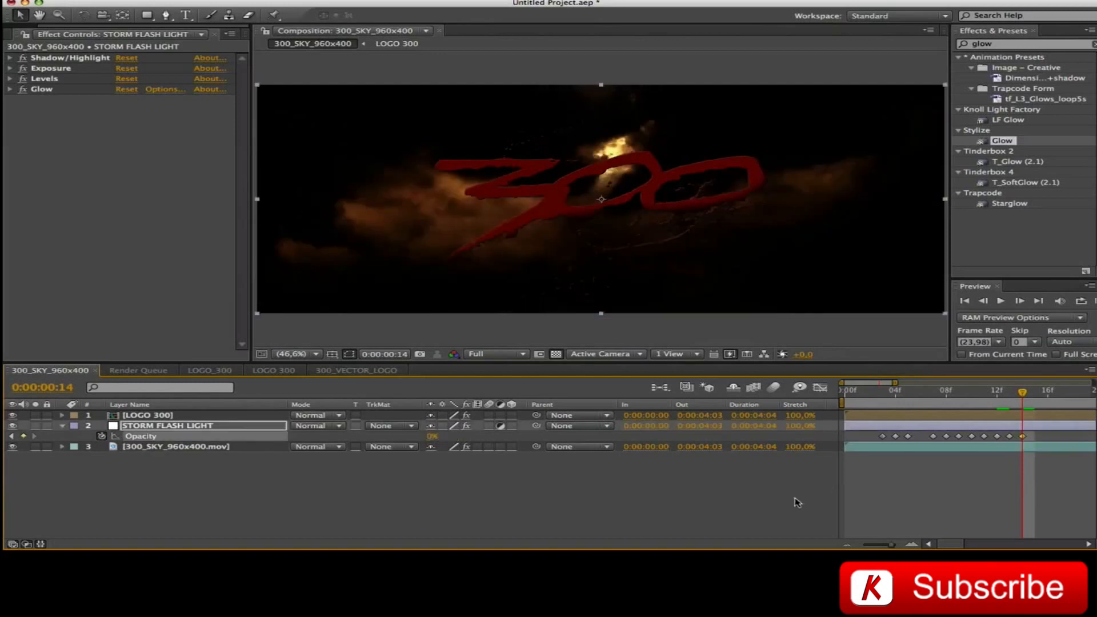
Move the current time to 0:00:02:01 and paste the copied Opacity keyframes on STORM FLASH LIGHT there
click(942, 482)
click(850, 543)
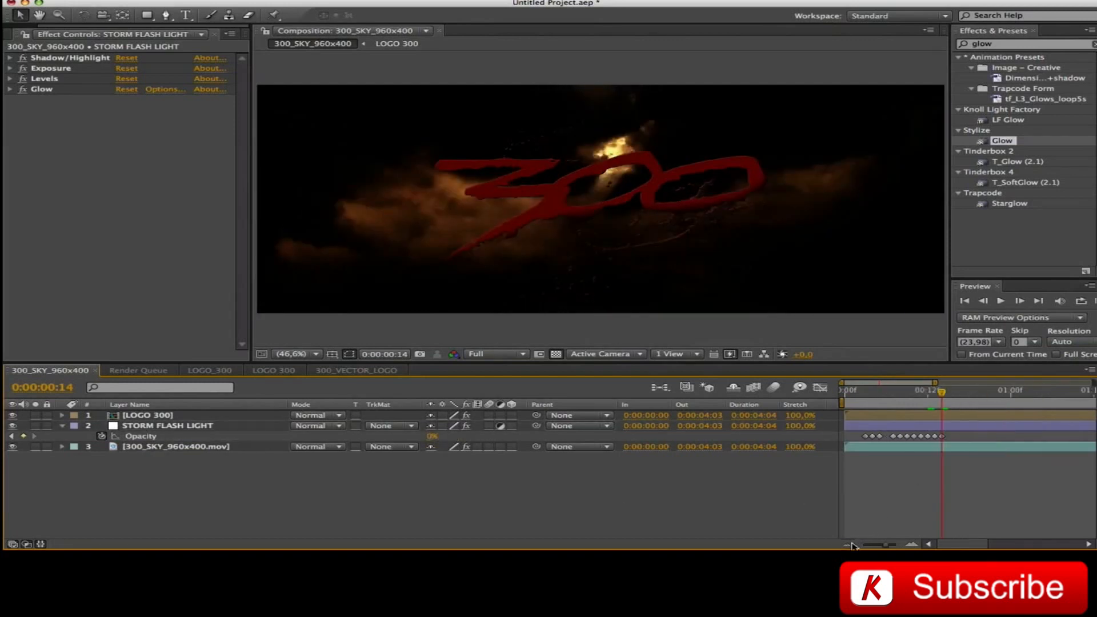
click(847, 545)
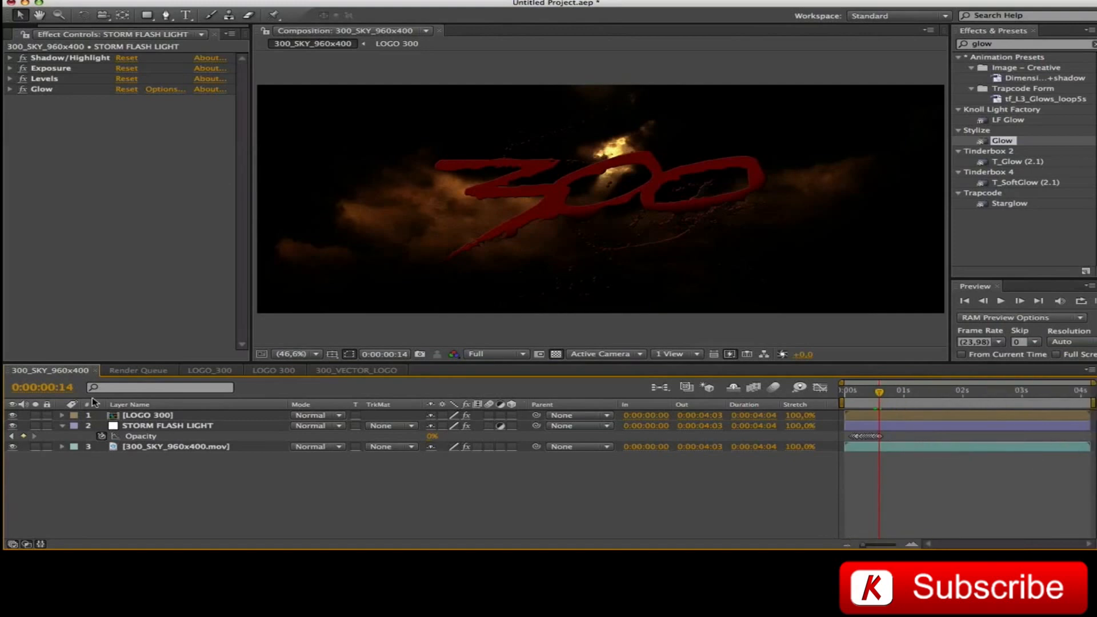
click(49, 390)
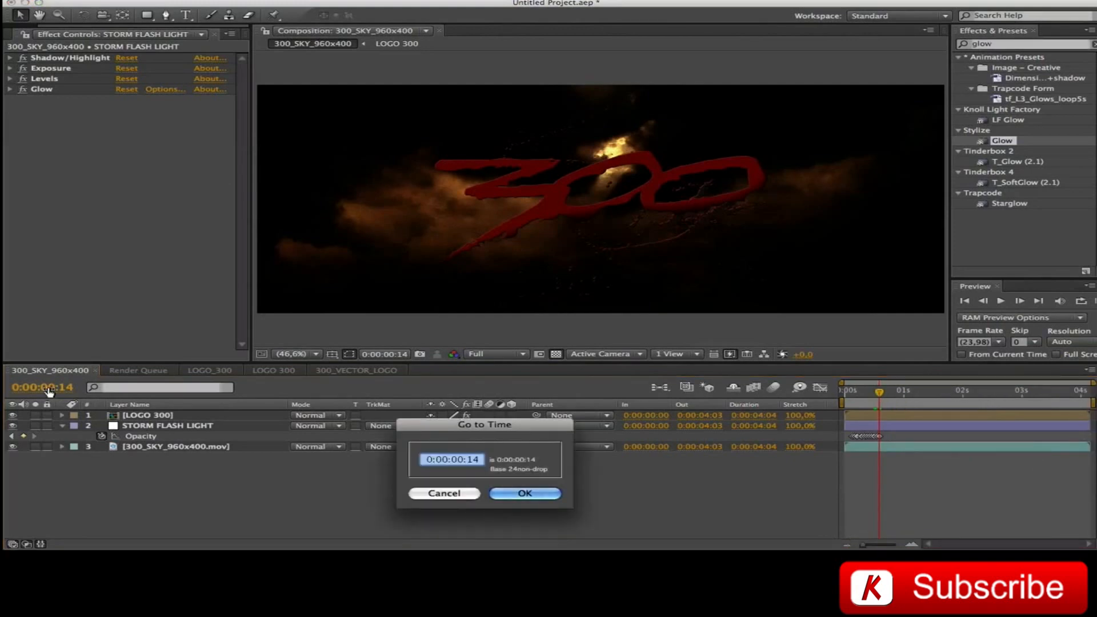
text(201)
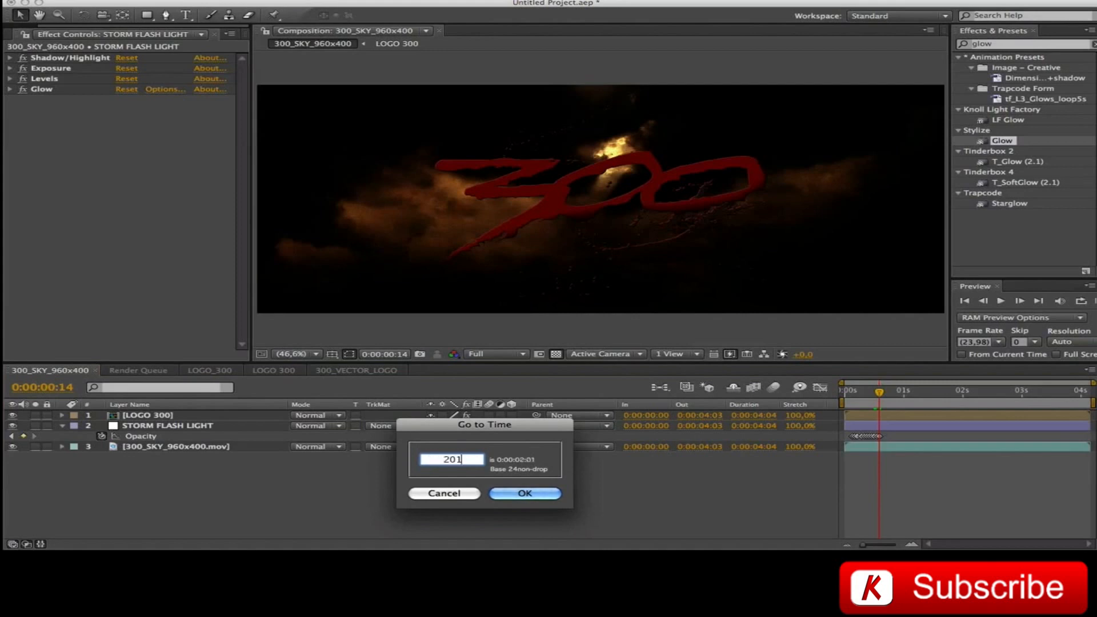
key(Return)
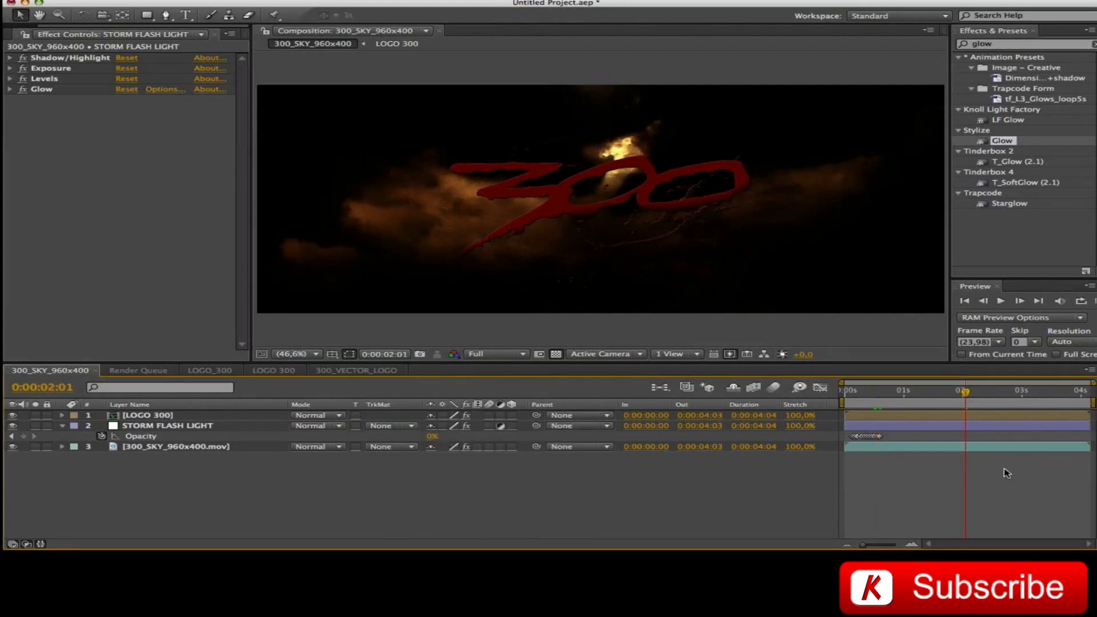
click(991, 429)
key(super+v)
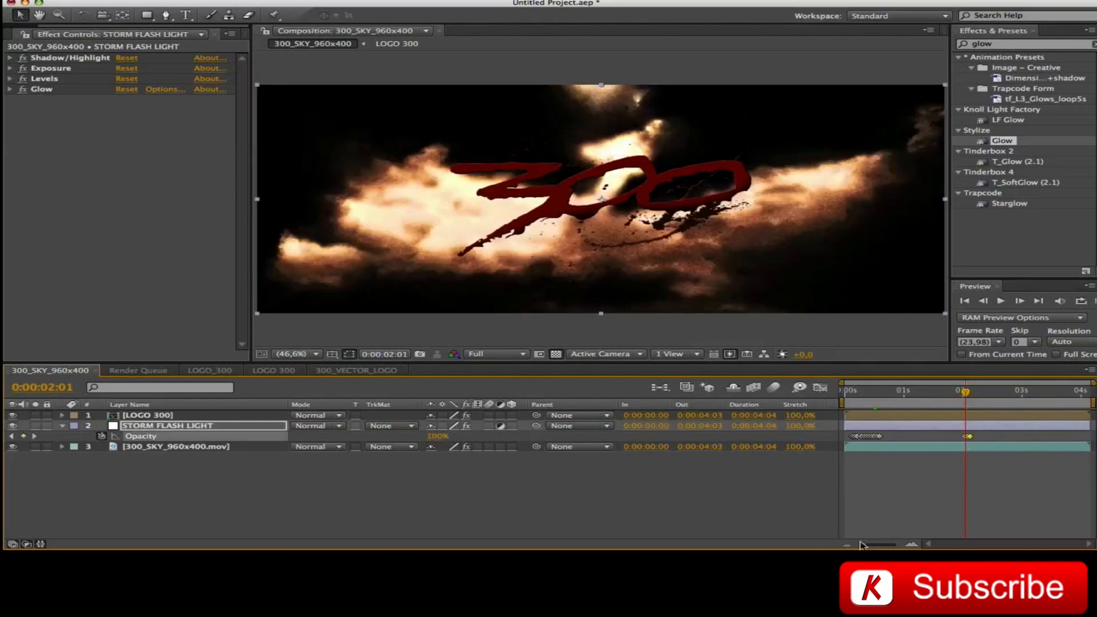
Paste the copied Opacity keyframes on STORM FLASH LIGHT two more times, starting at 0:00:02:04 and 0:00:02:07
click(913, 544)
click(1024, 394)
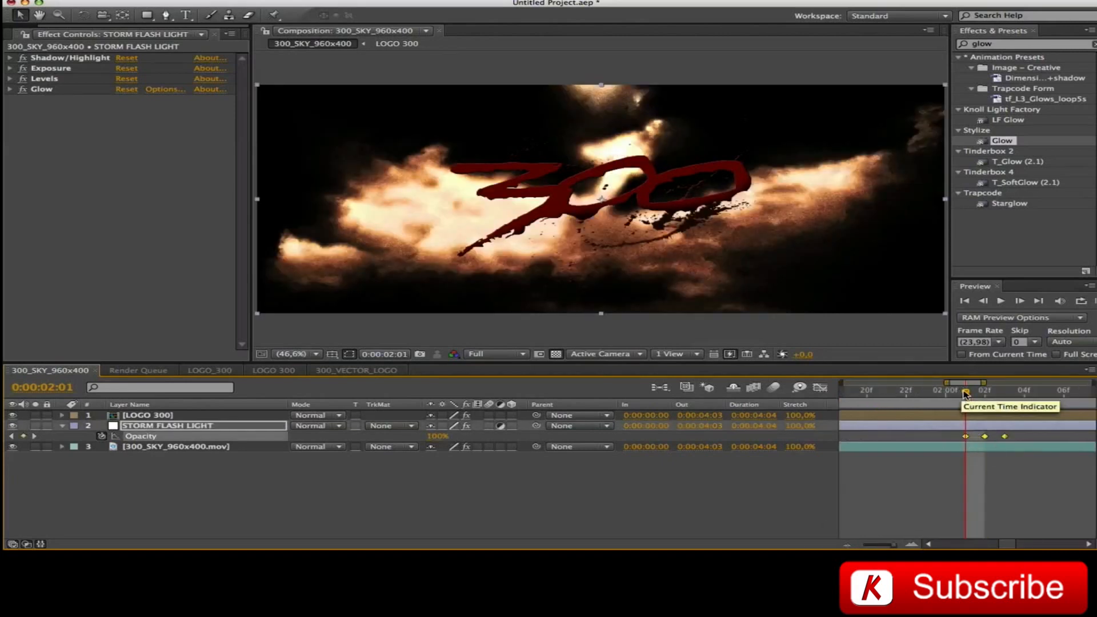
key(super+v)
drag(1005, 545, 1015, 544)
drag(908, 392, 965, 403)
key(super+v)
click(987, 393)
drag(987, 393, 1003, 399)
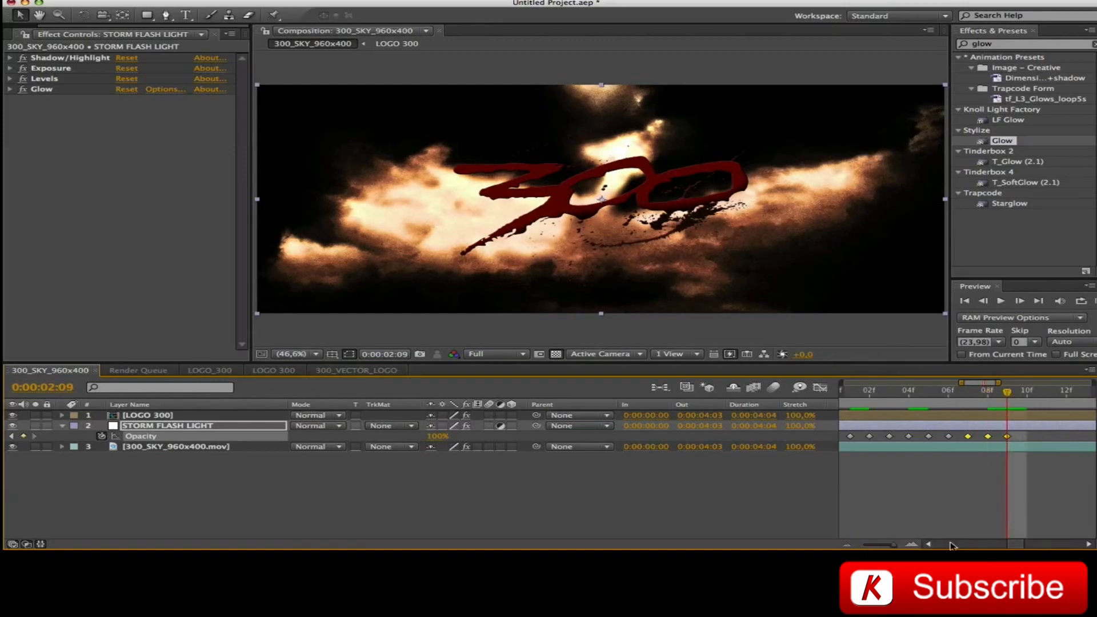
Set the STORM FLASH LIGHT Opacity keyframe at 0:00:02:01 to 0%
scroll(950, 502, left, 3)
click(898, 392)
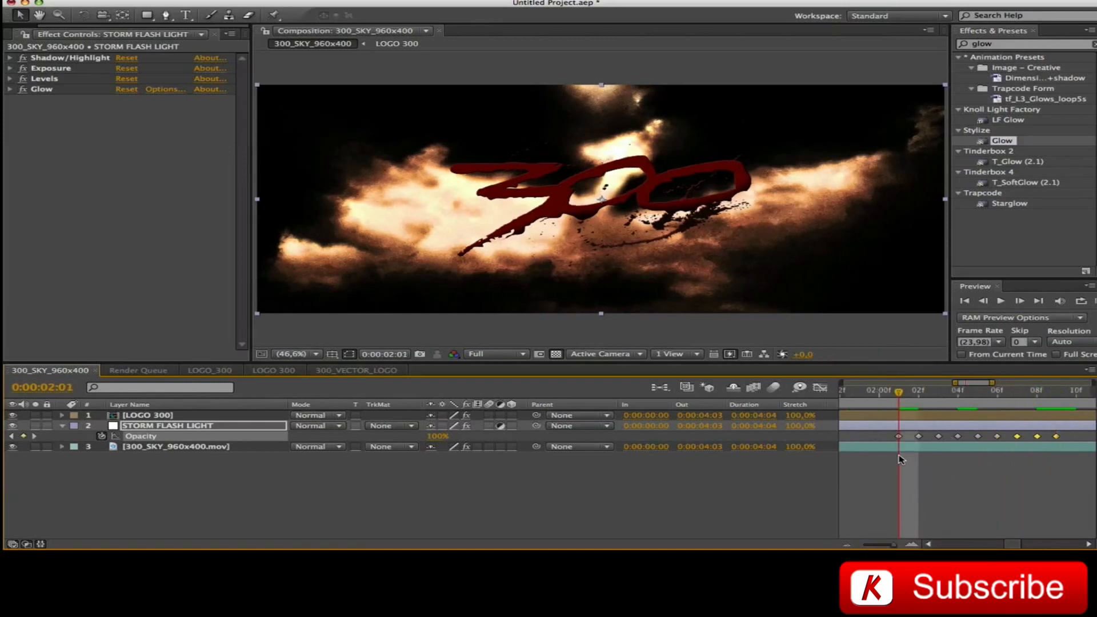
click(438, 436)
text(0)
key(Return)
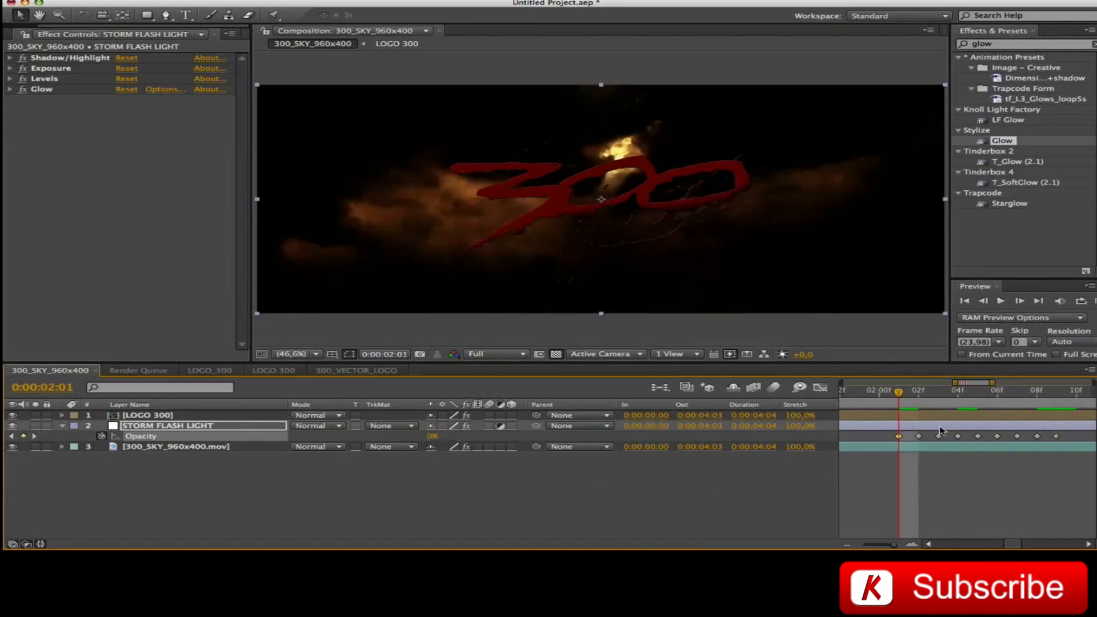
Set the Opacity of STORM FLASH LIGHT to 75% at 0:00:02:02 and 90% at 0:00:02:03
click(915, 392)
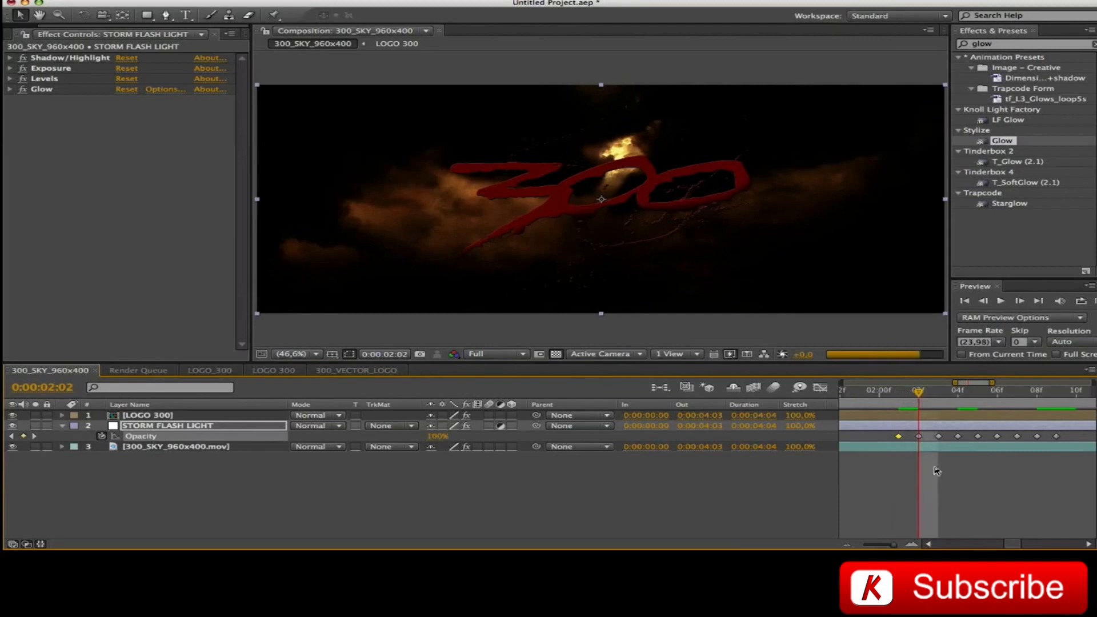
click(432, 437)
text(75)
key(Return)
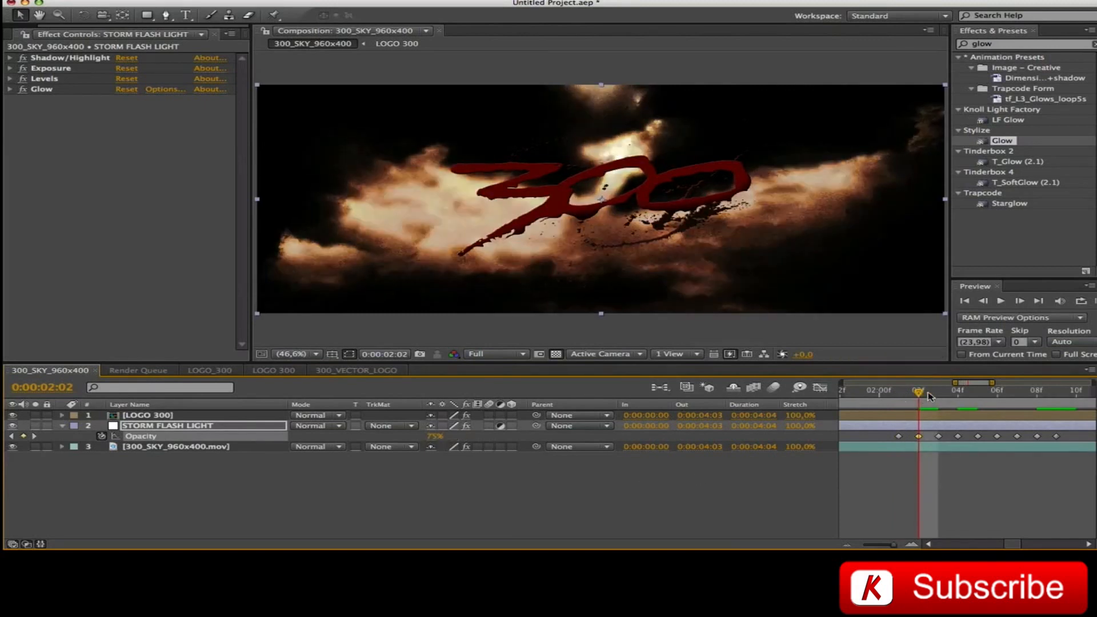
click(931, 393)
click(438, 438)
text(90)
key(Return)
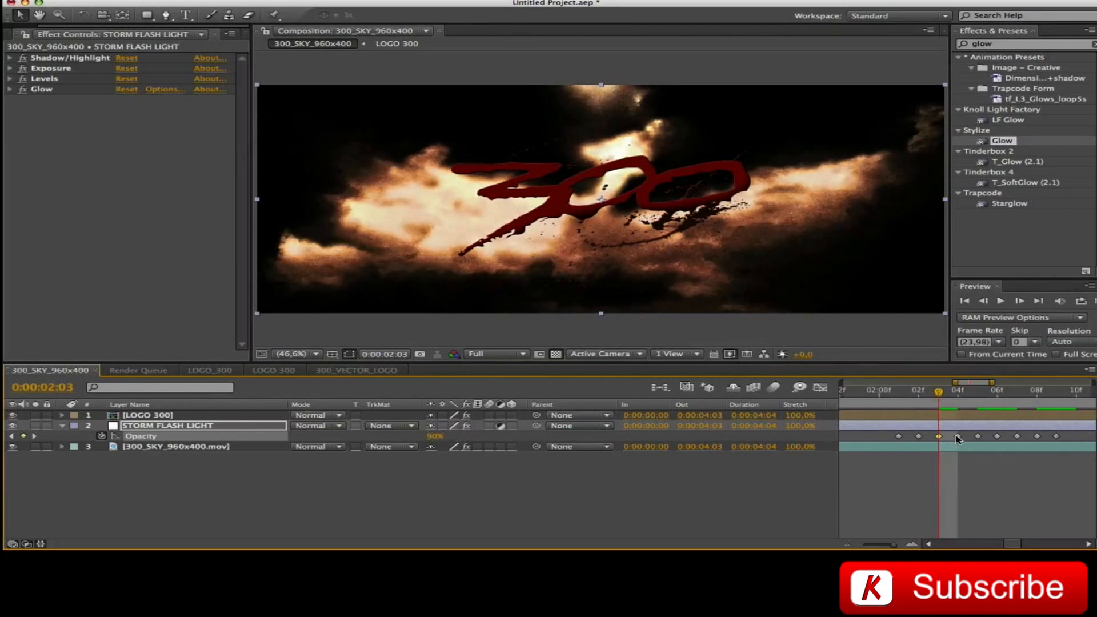
Delete the STORM FLASH LIGHT Opacity keyframe at 0:00:02:04 and set the one at 0:00:02:06 to 0%
drag(959, 392, 978, 400)
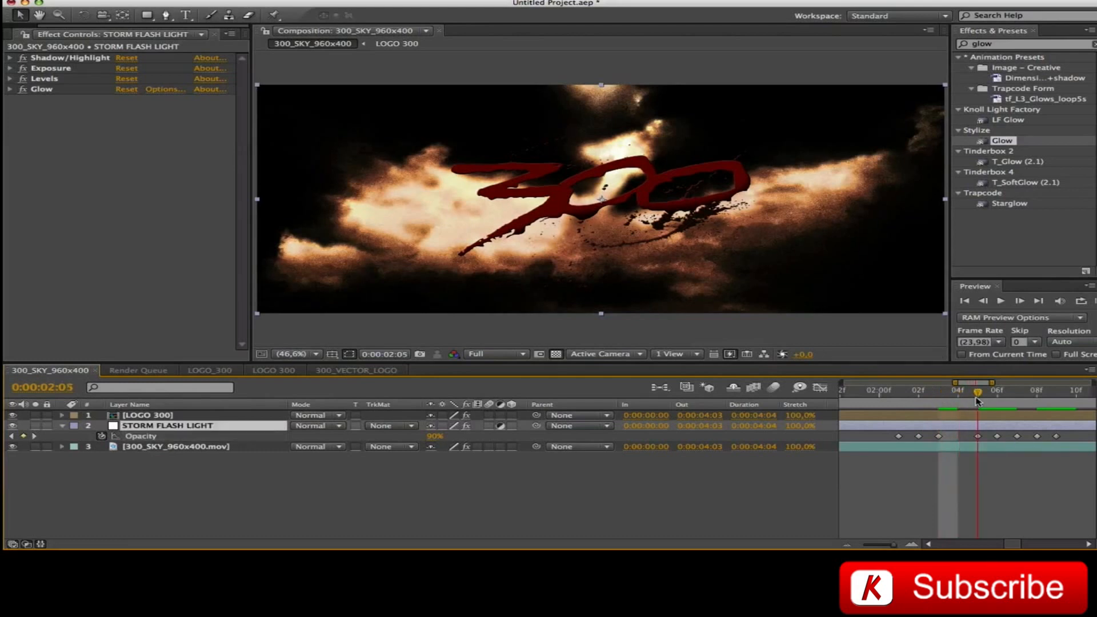
click(438, 436)
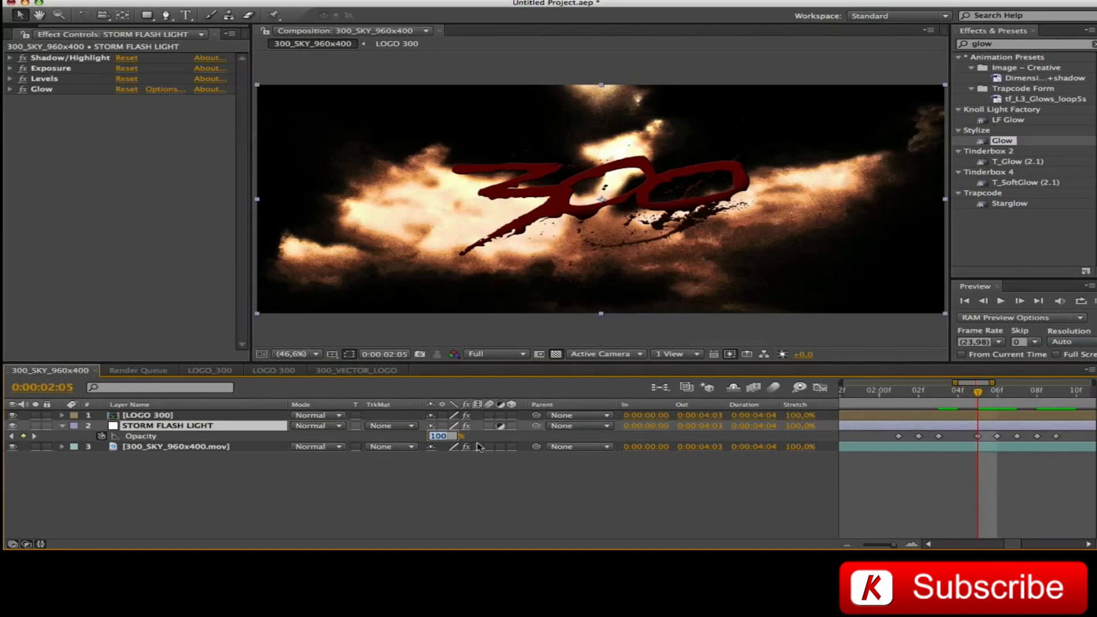
drag(977, 392, 1000, 393)
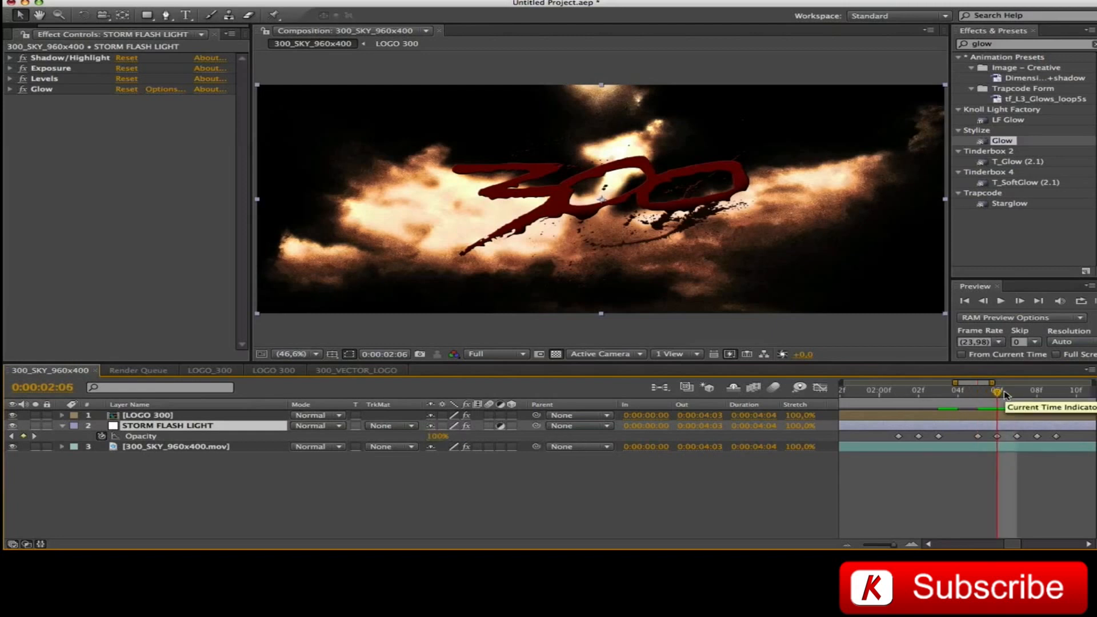
click(435, 436)
text(0)
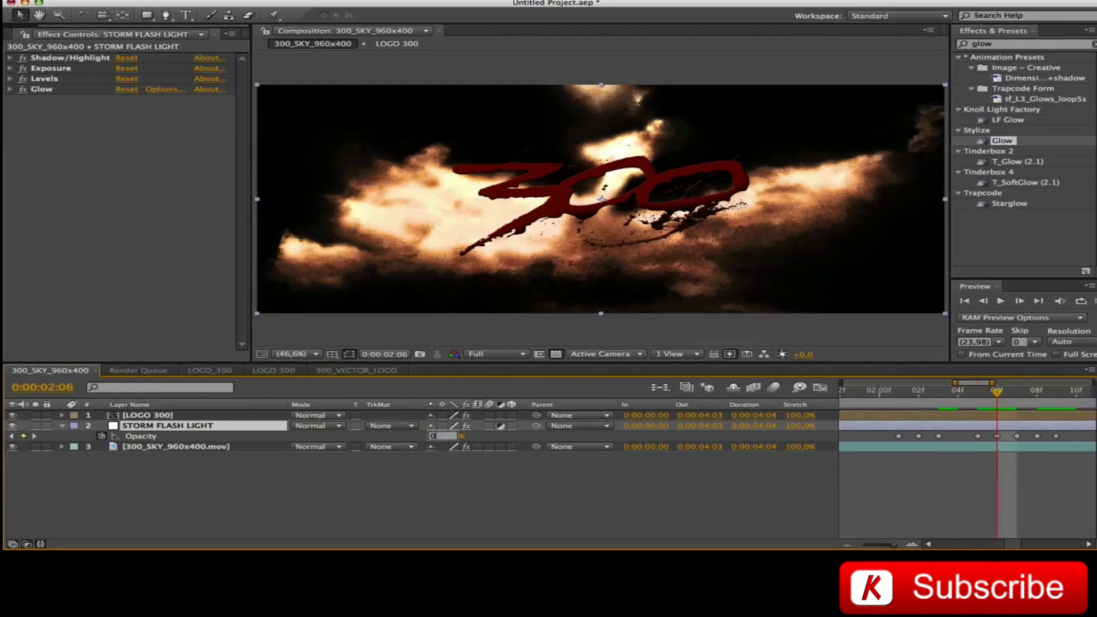
key(Return)
click(1017, 392)
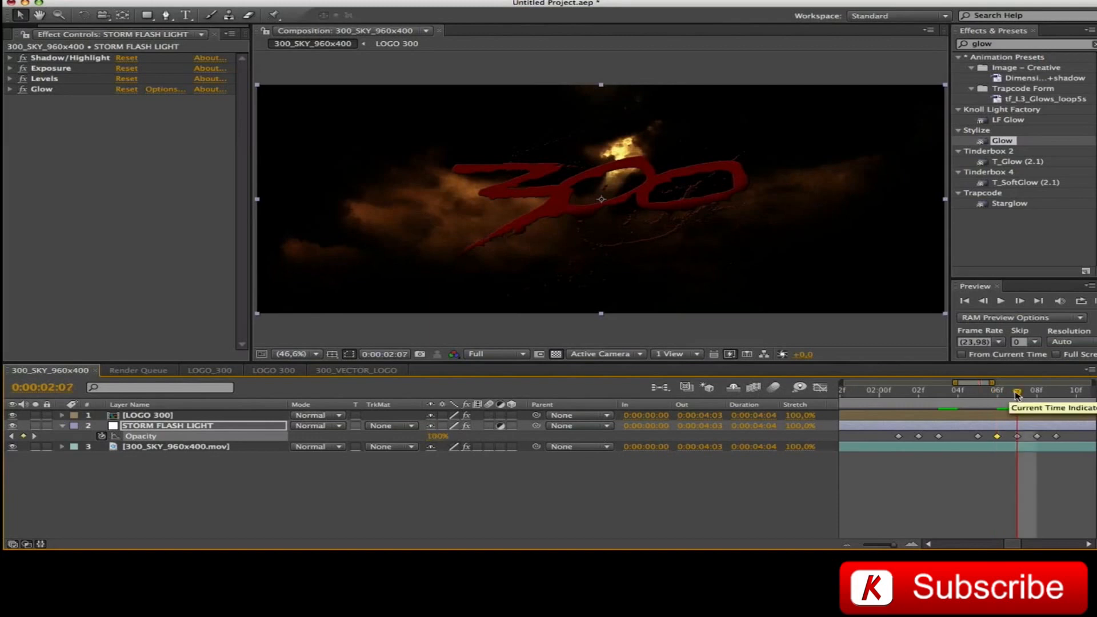
Set the STORM FLASH LIGHT Opacity keyframes to 75% at 0:00:02:07 and 50% at 0:00:02:08
click(436, 439)
text(75)
key(Return)
click(1037, 392)
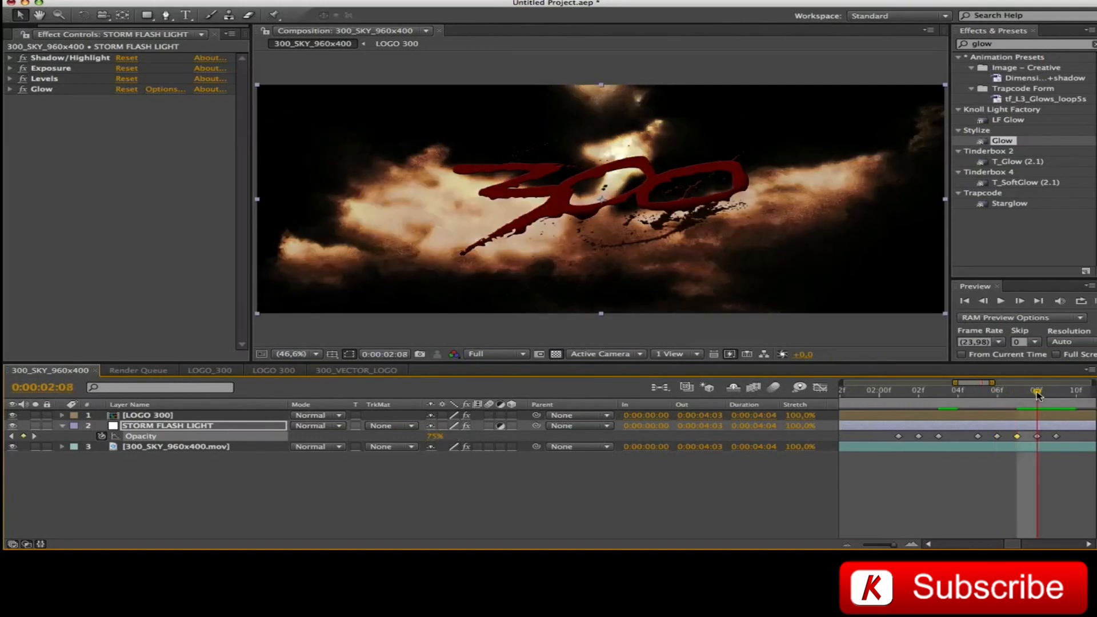
click(434, 437)
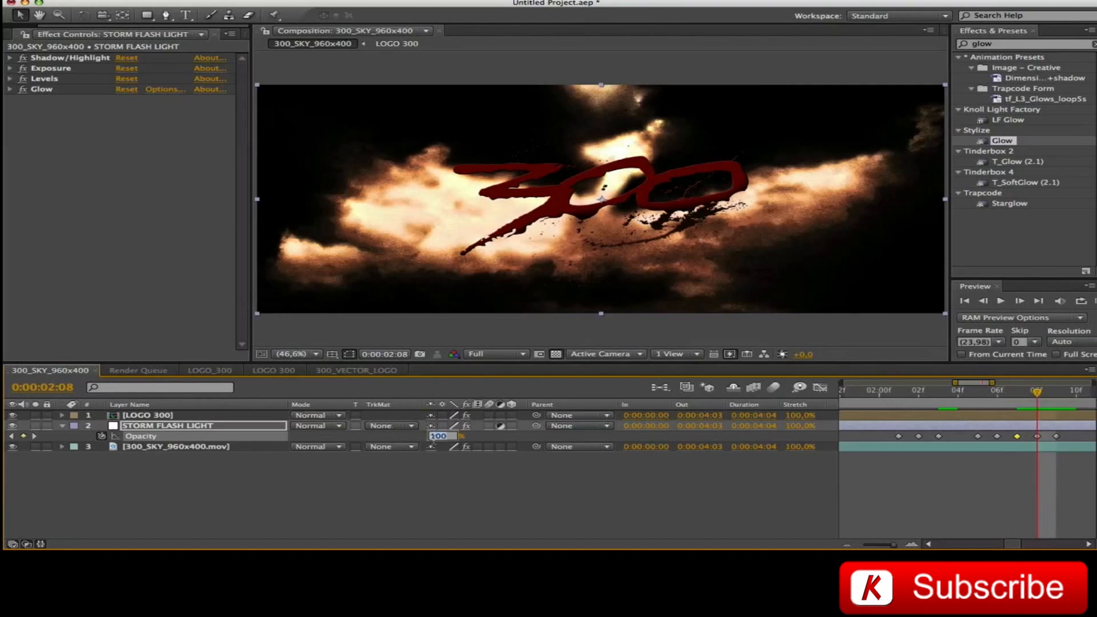
text(50)
key(Return)
Set the STORM FLASH LIGHT Opacity keyframe at 0:00:02:09 to 0%
click(1052, 392)
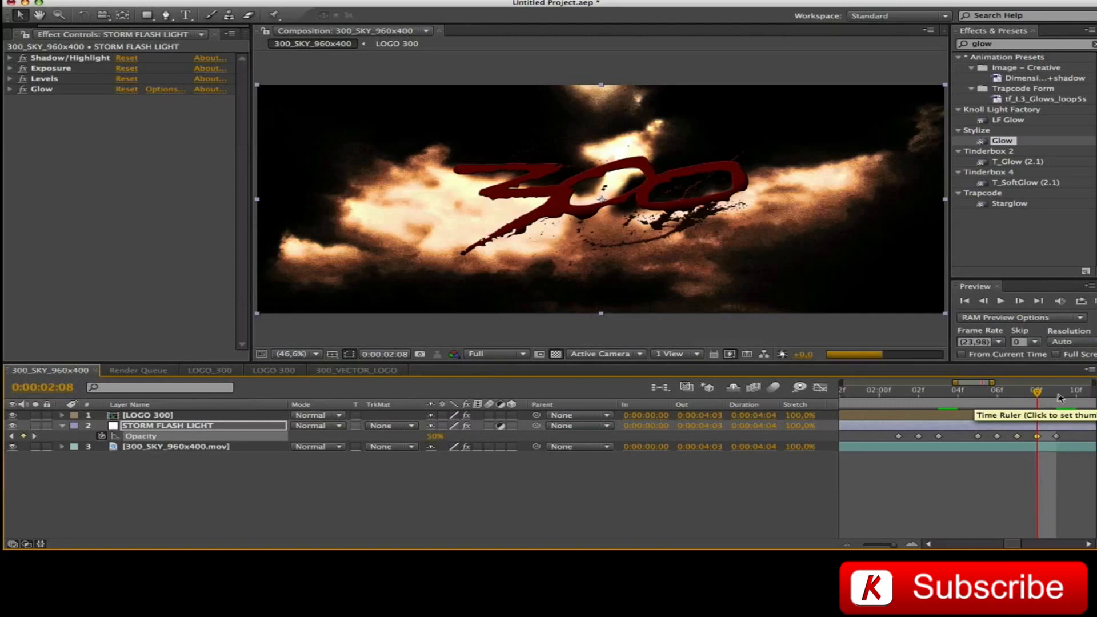
click(437, 436)
text(0)
key(Return)
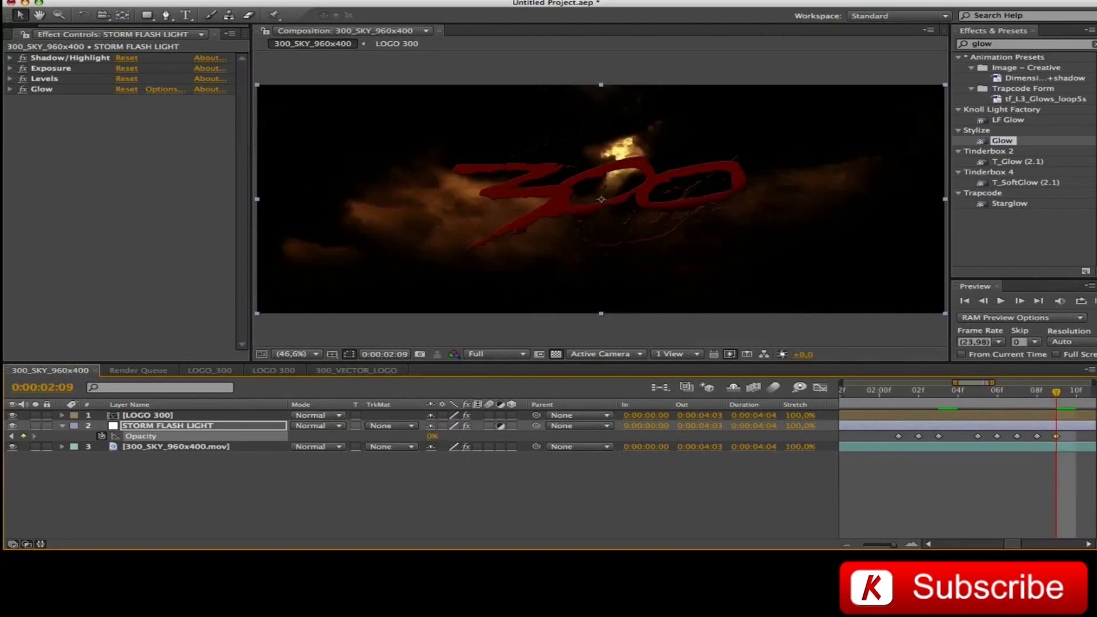
Preview the storm flash animation from the start of the composition to check the flicker over the logo
click(848, 545)
click(848, 545)
click(848, 545)
click(917, 513)
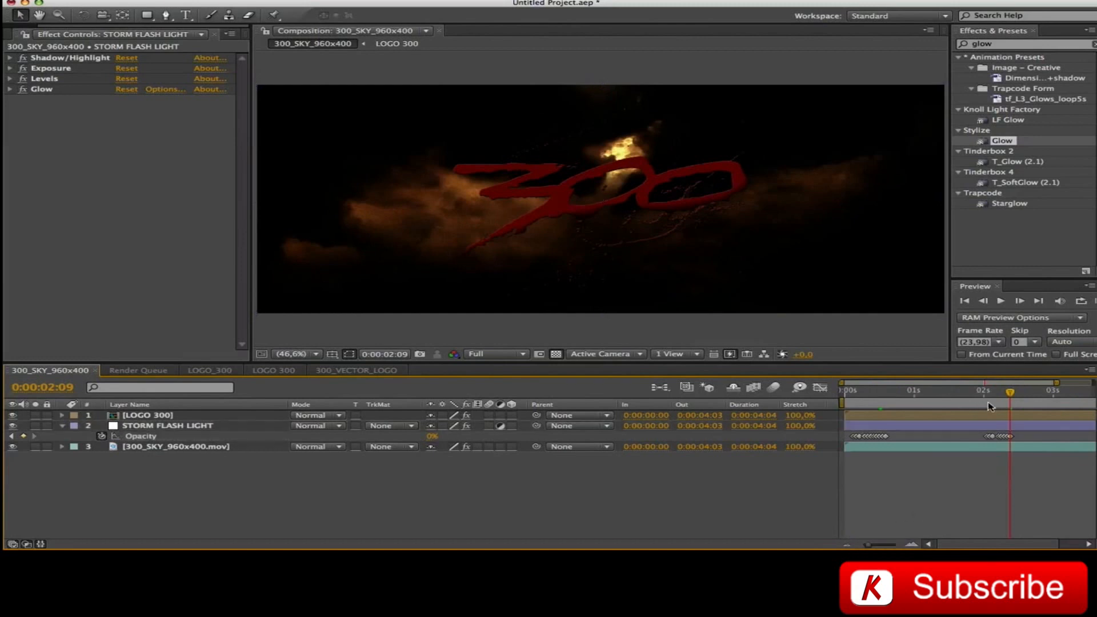
key(KP_0)
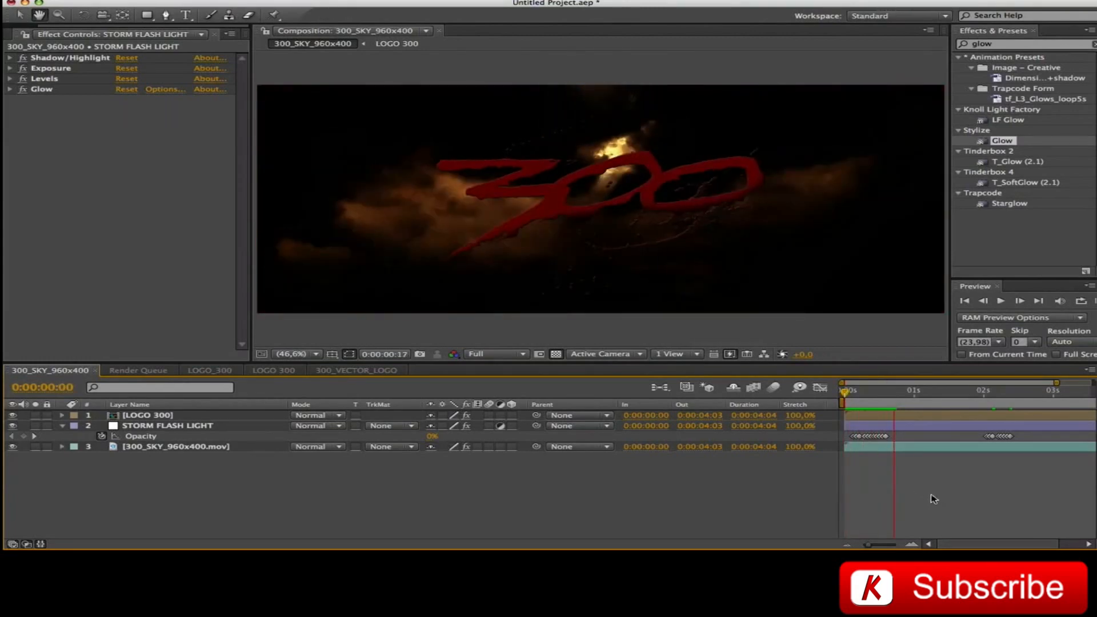
key(space)
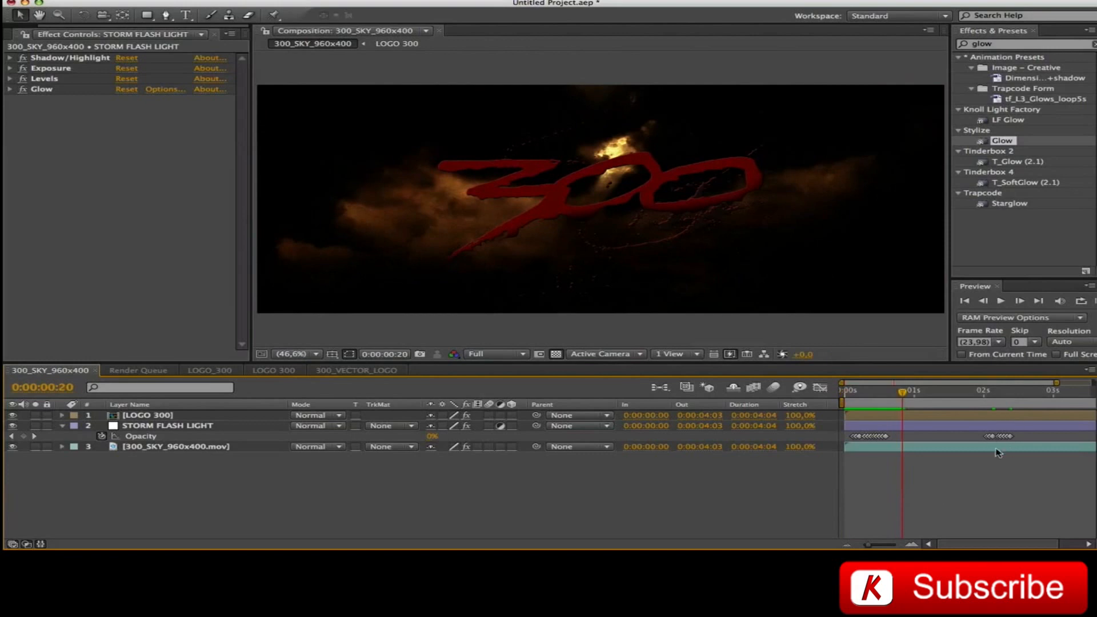
key(Home)
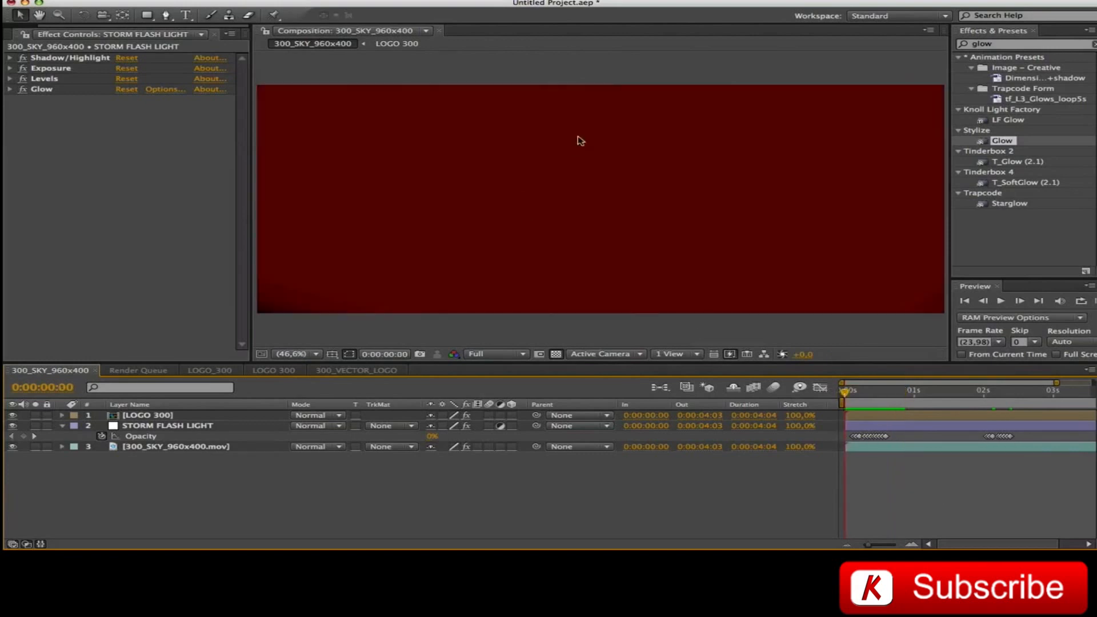
key(space)
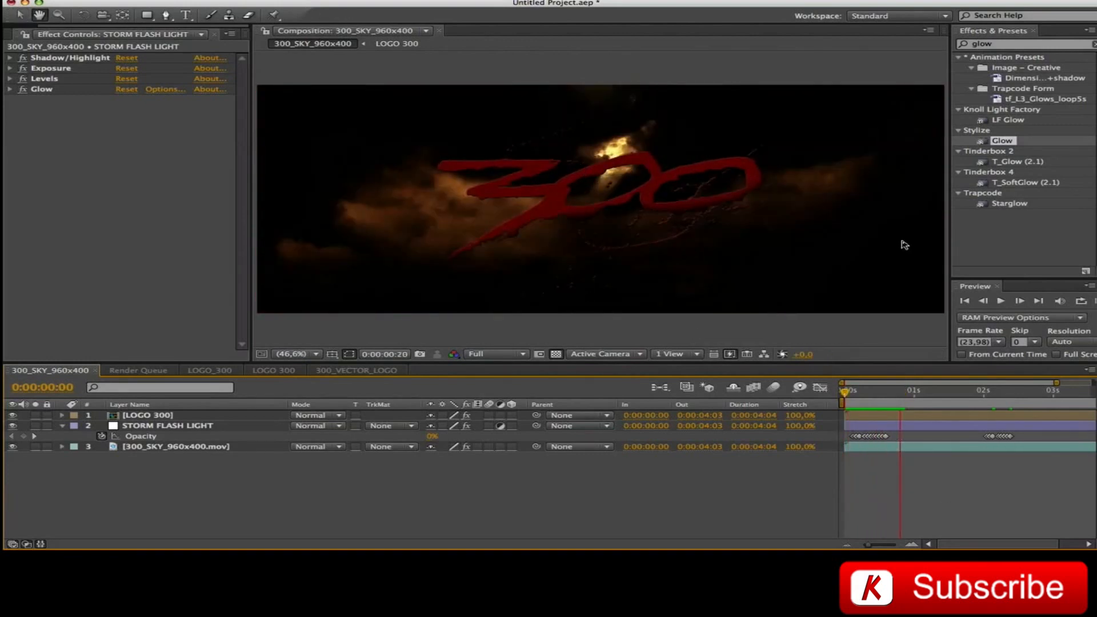
key(space)
click(374, 162)
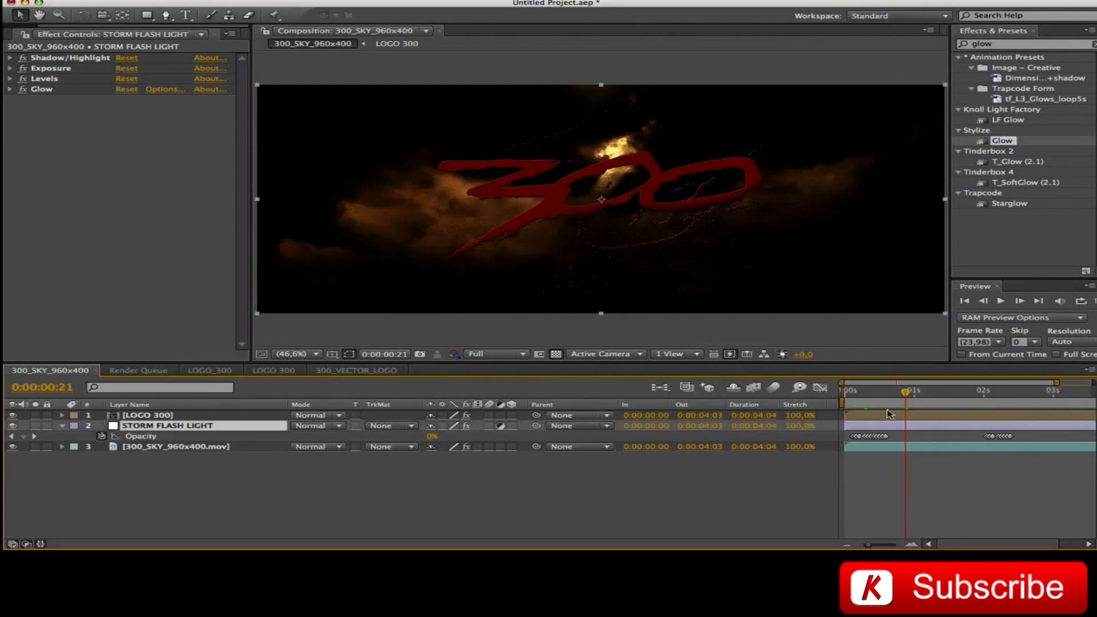
At 0:00:00:05, duplicate the 300_SKY_960x400.mov layer and place the copy above STORM FLASH LIGHT
drag(905, 394, 860, 395)
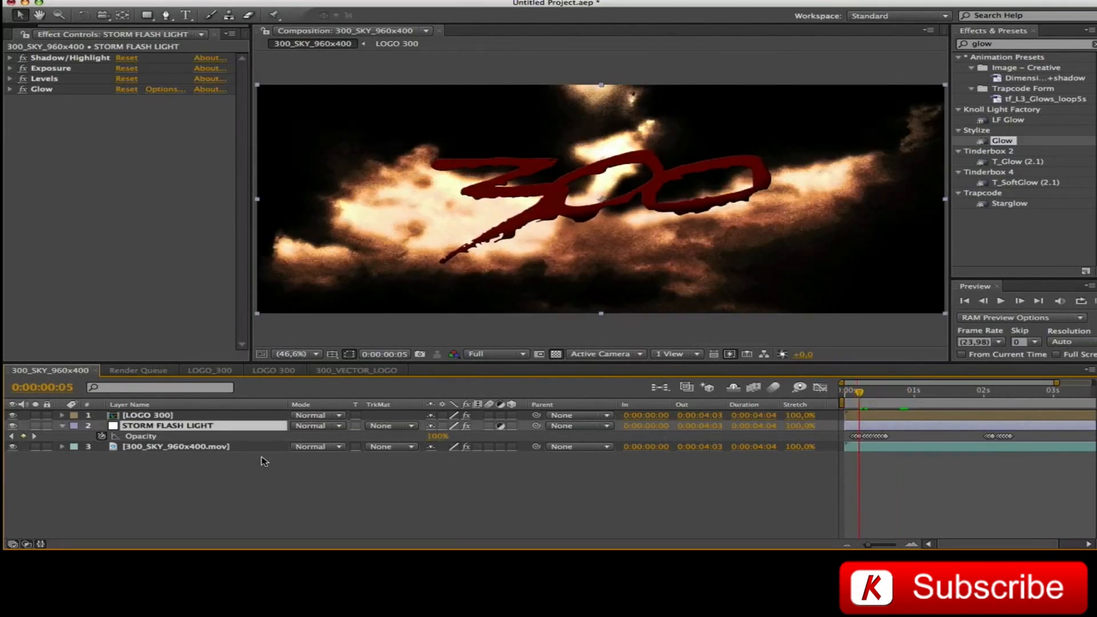
click(158, 452)
key(super+d)
drag(151, 447, 152, 423)
Delete the Exposure and Hue/Saturation effects from the duplicated sky layer and solo it
click(50, 58)
key(Delete)
click(58, 58)
key(Delete)
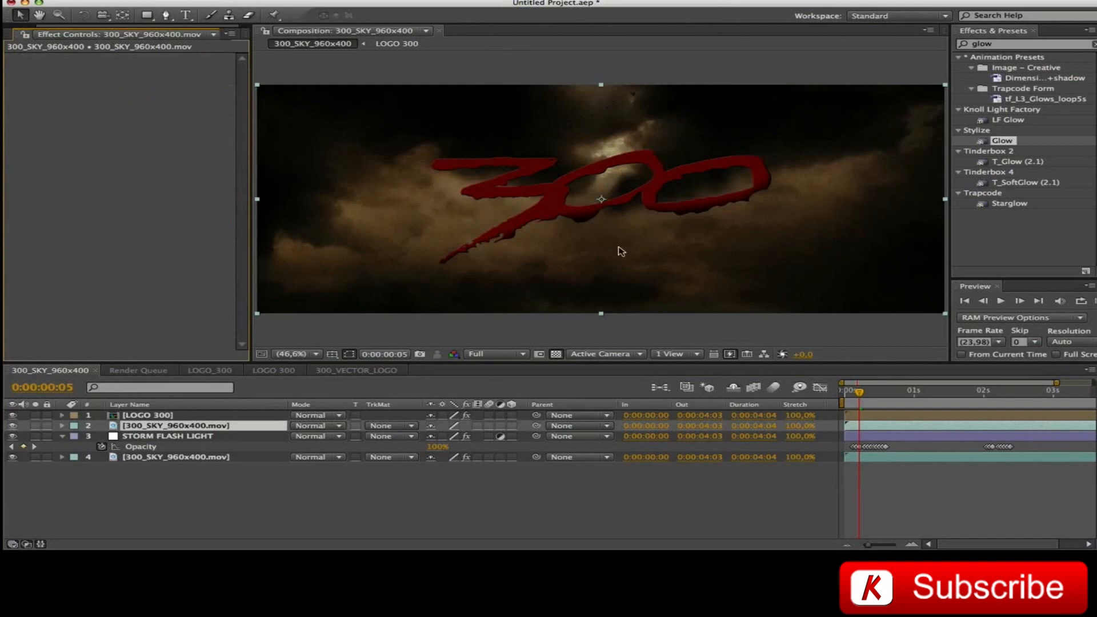
click(35, 425)
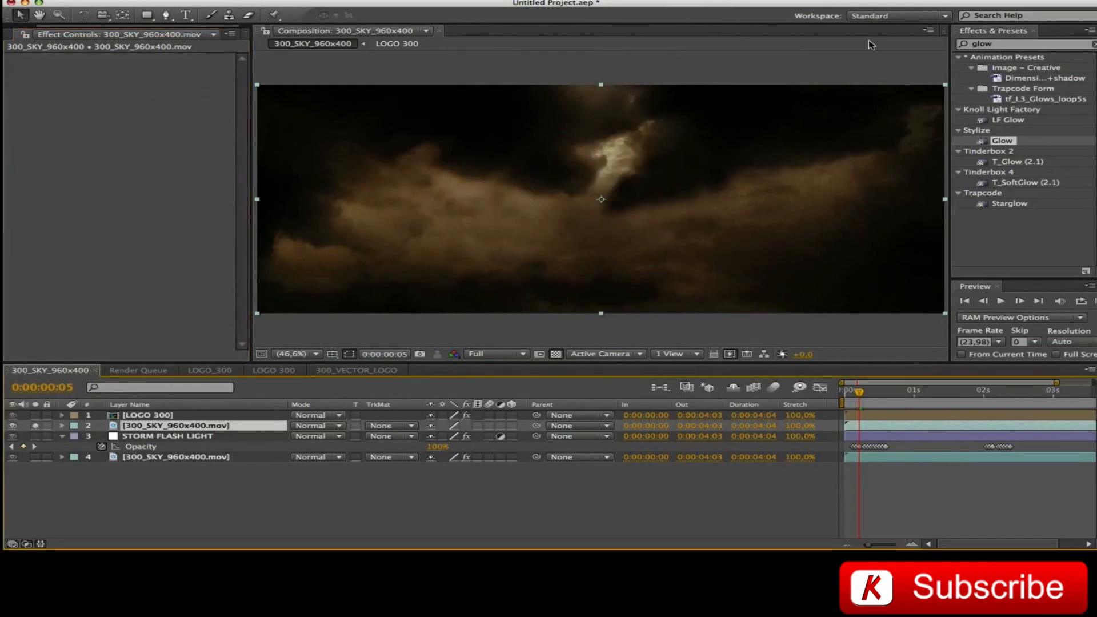
Apply the Shine effect to the soloed sky layer and set its Ray Length to 0, with the transparency grid off
double_click(1021, 46)
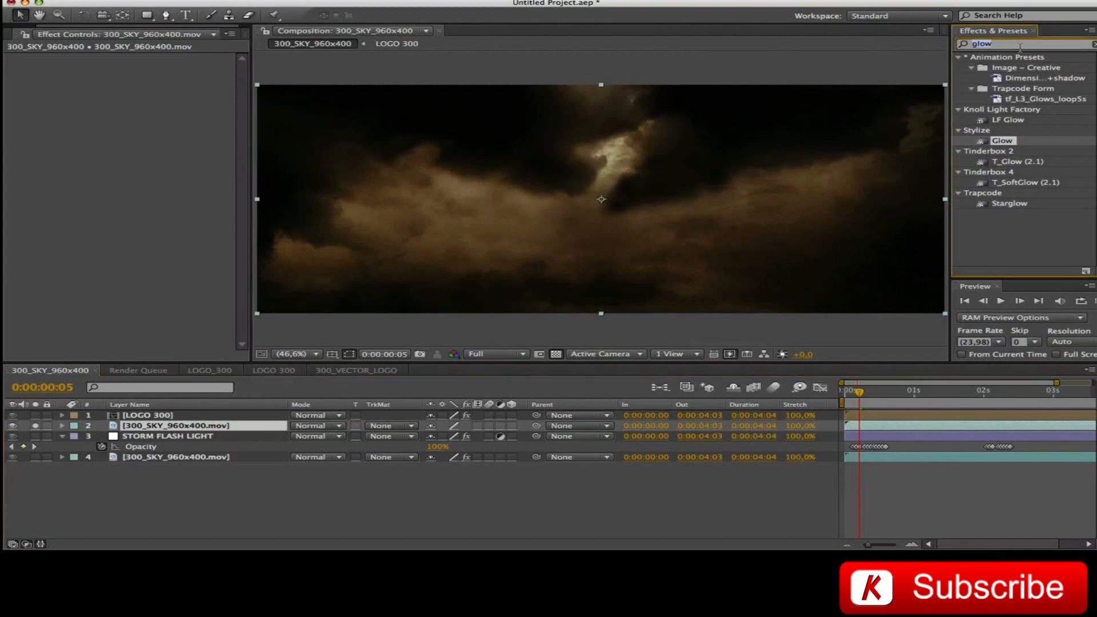
text(shine)
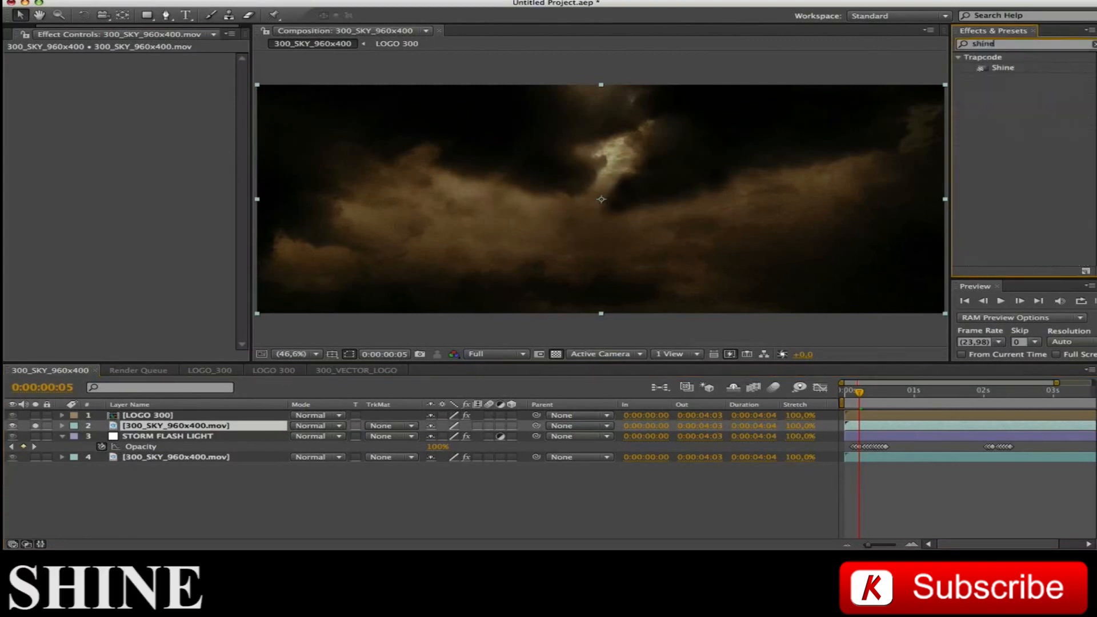
drag(1019, 68, 792, 160)
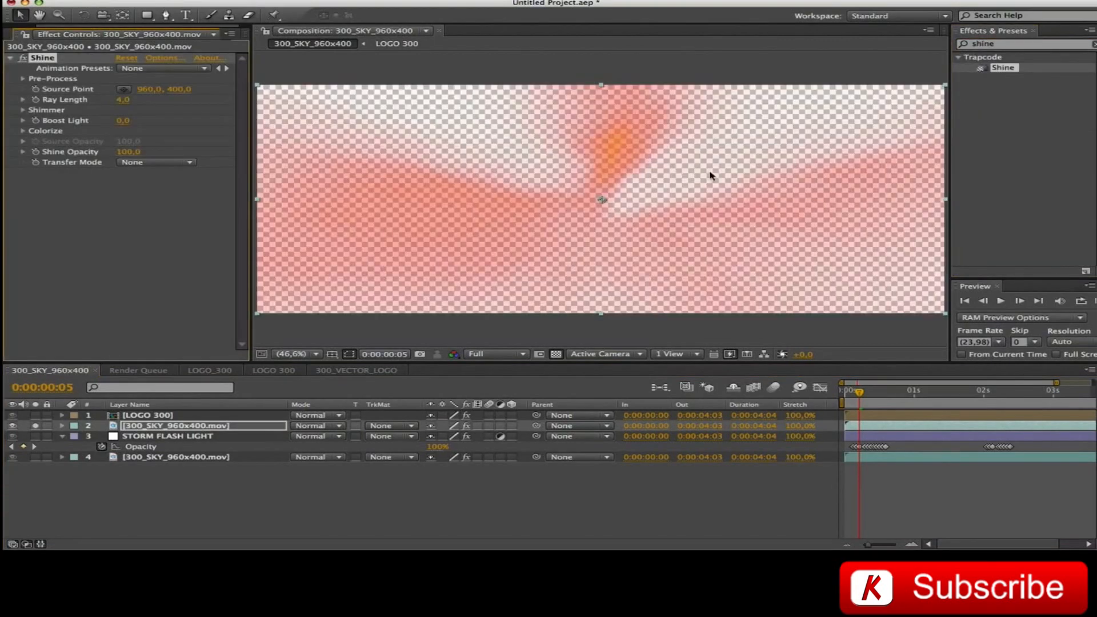
click(556, 354)
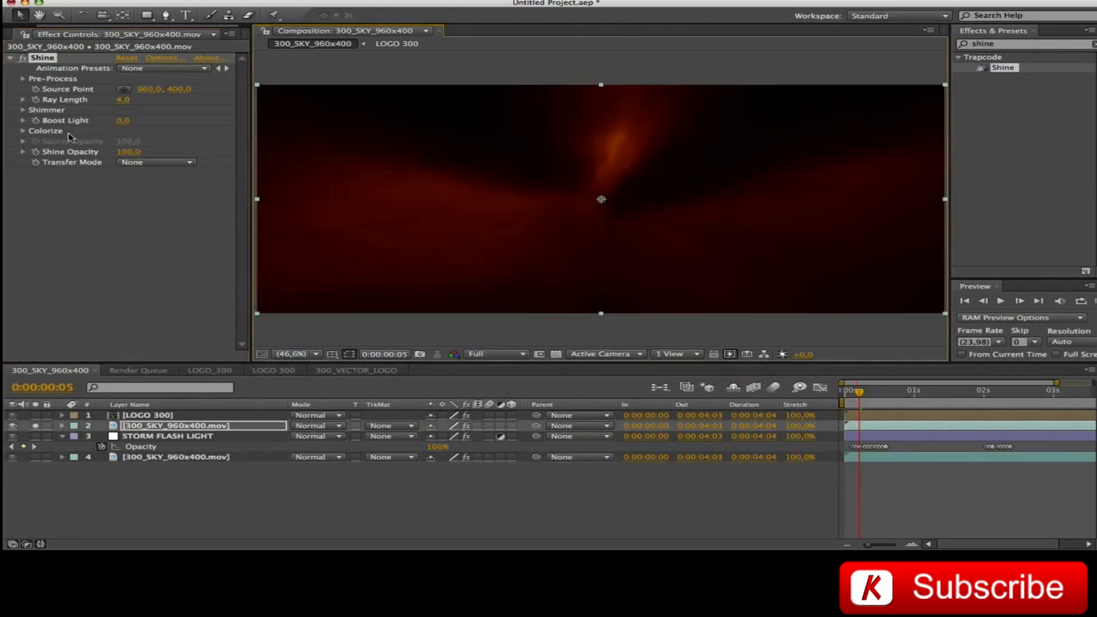
drag(122, 102, 5, 106)
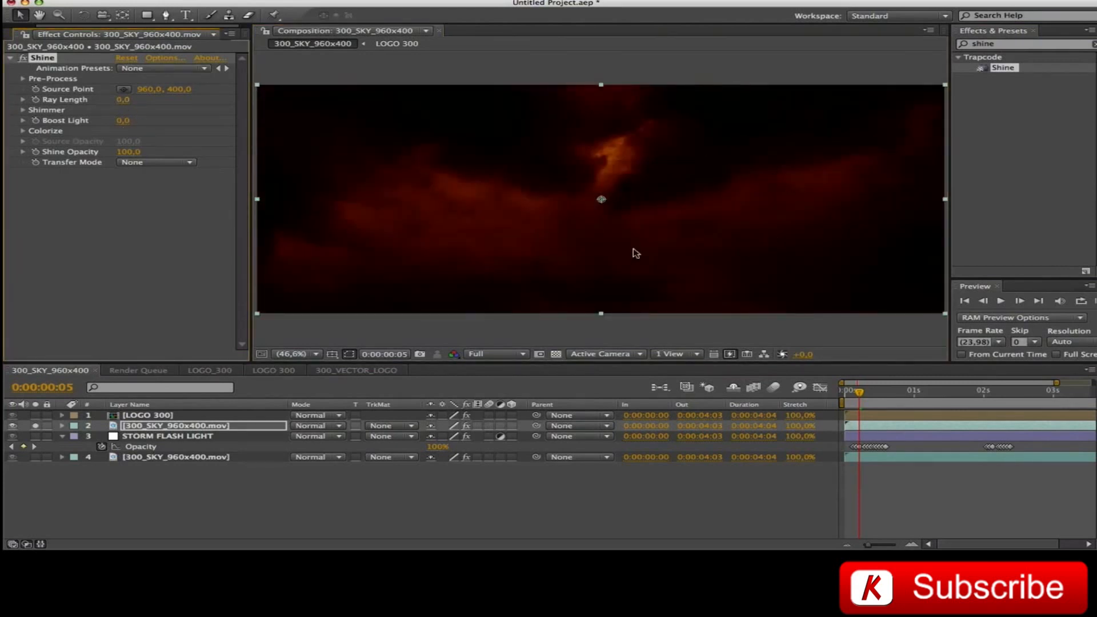
Duplicate the soloed sky layer and select the Shine effect on the copy
click(192, 427)
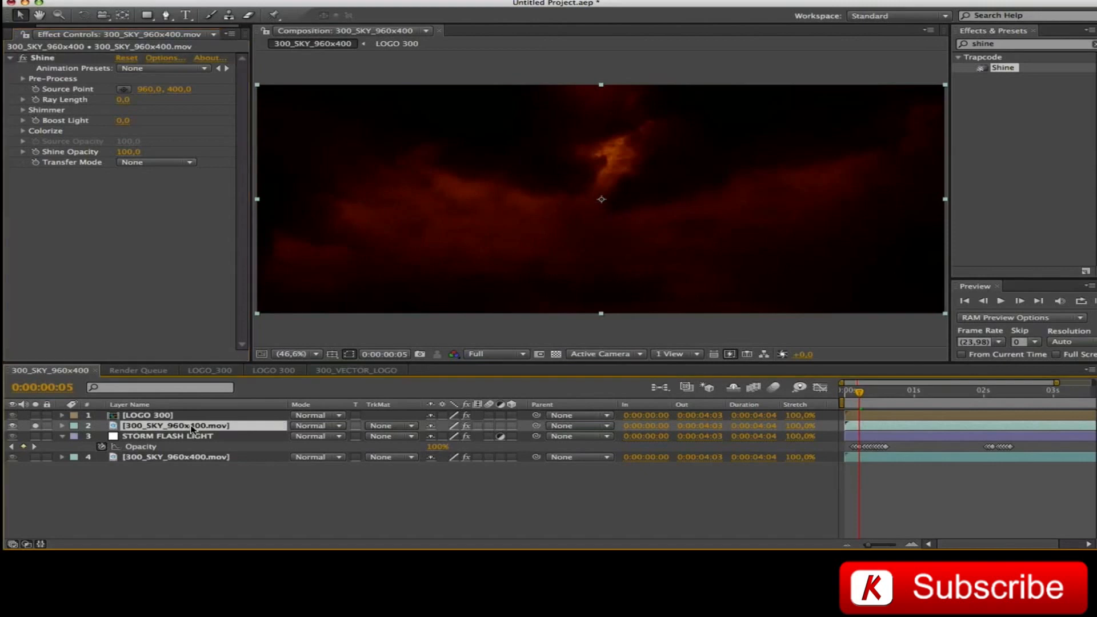
key(super+d)
click(55, 59)
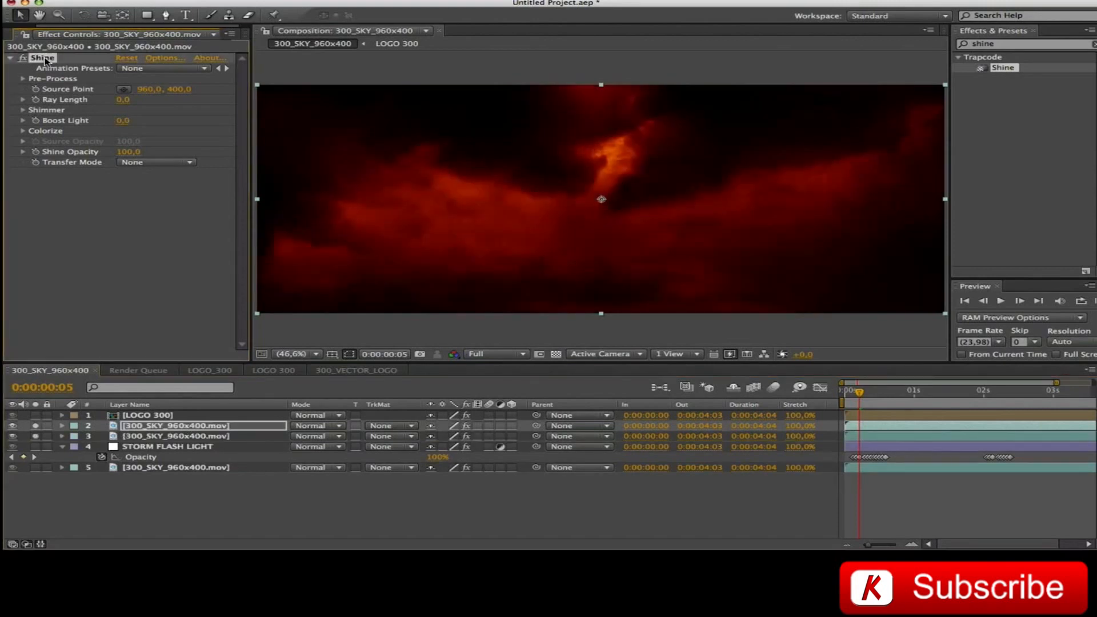
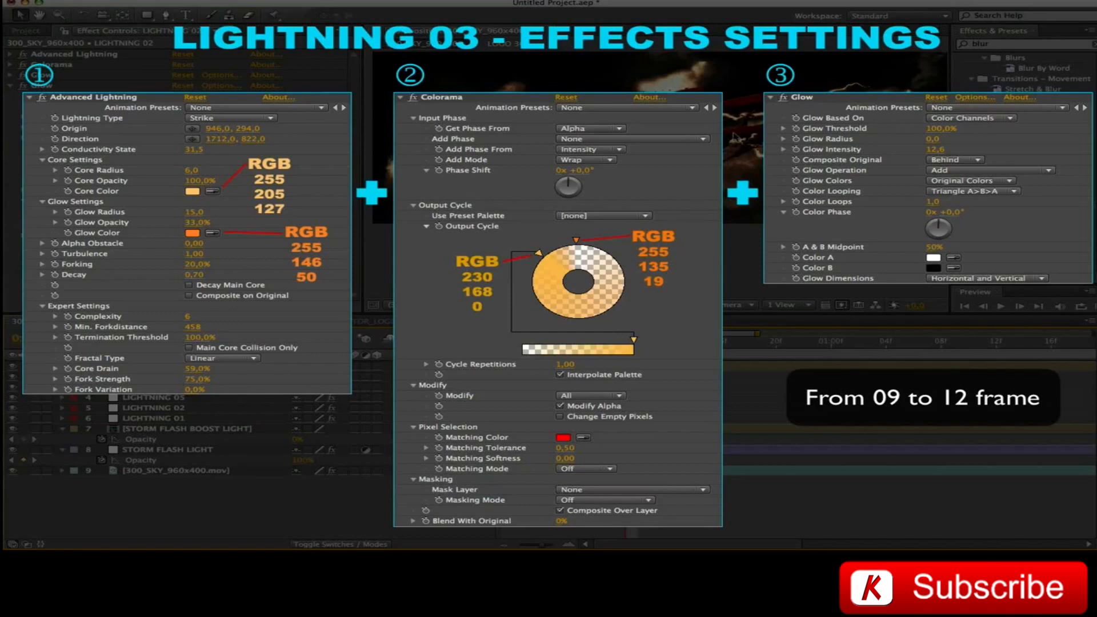
Examine the Advanced Lightning, Colorama and Glow settings of the LIGHTNING 04 layer
click(153, 387)
click(11, 54)
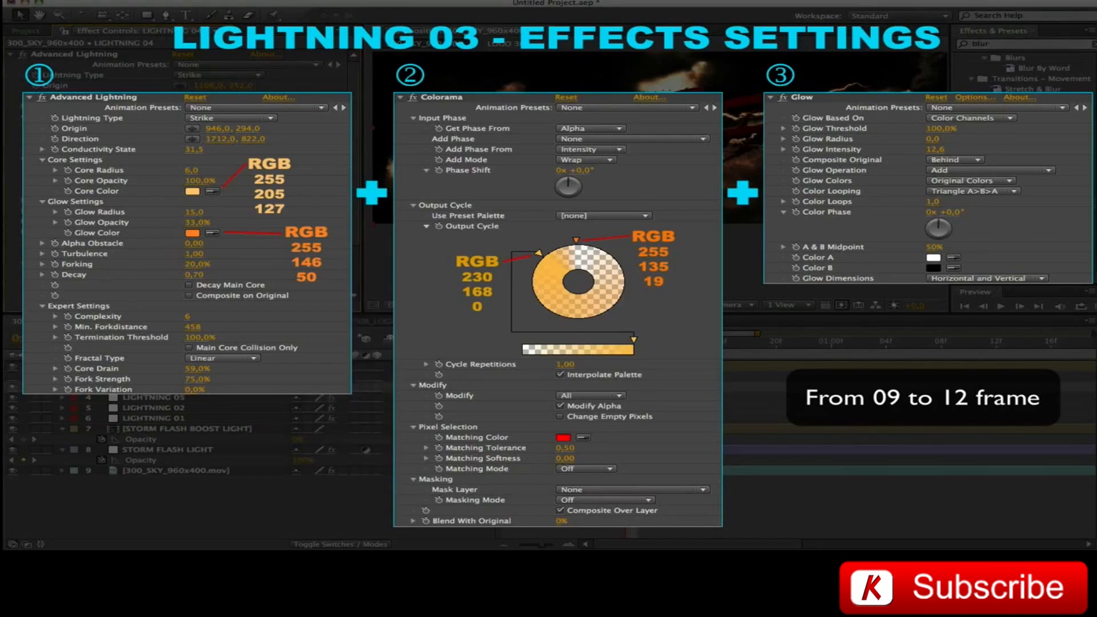
click(10, 54)
click(9, 64)
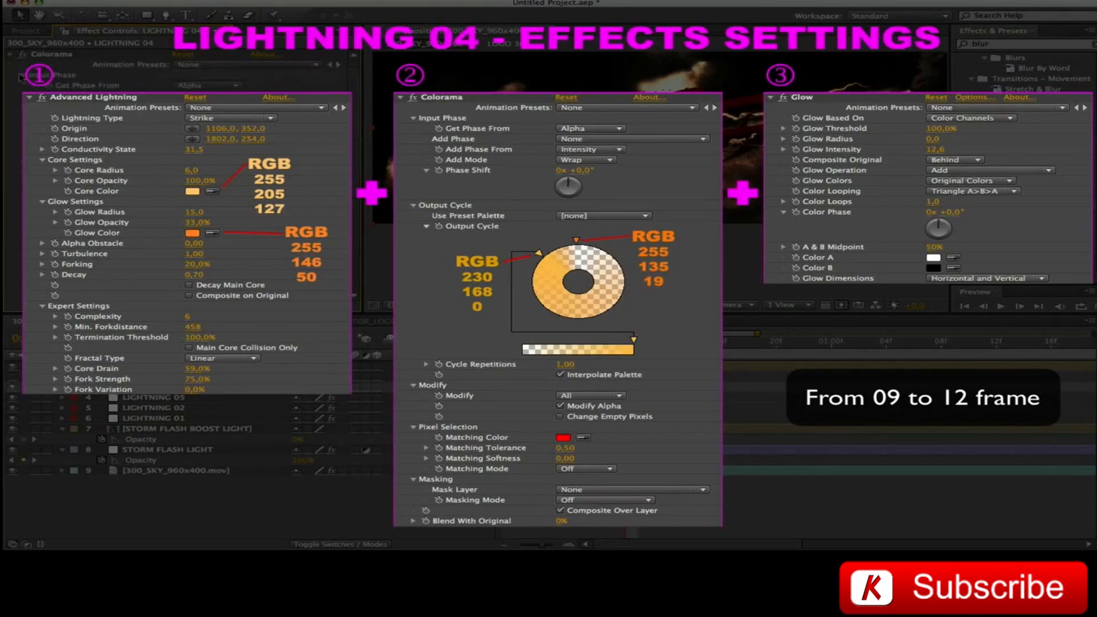
click(10, 55)
click(10, 75)
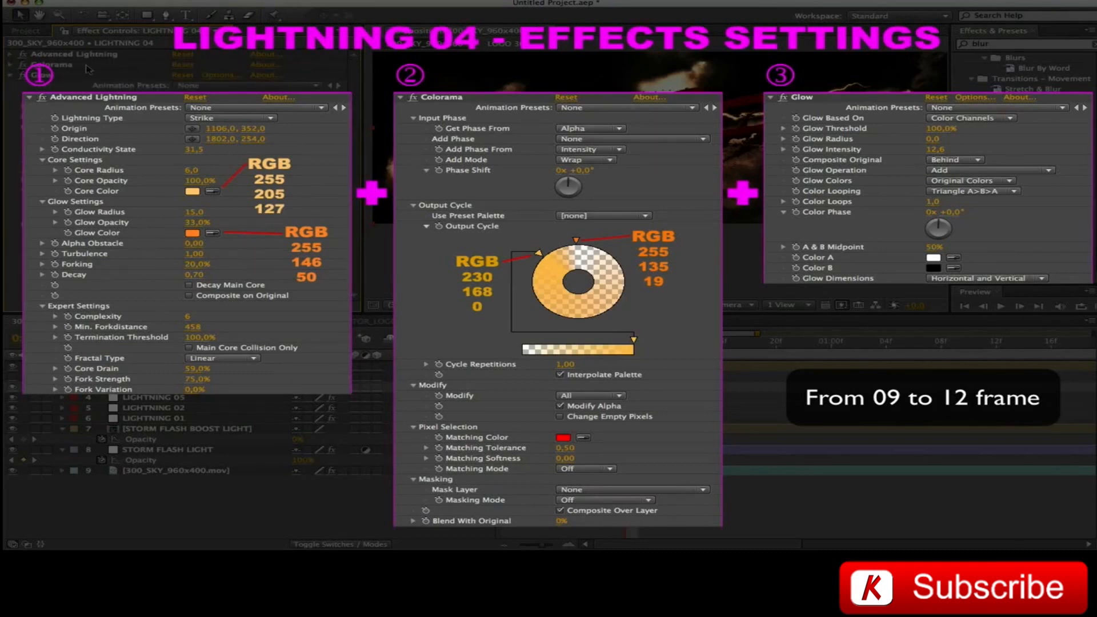
click(10, 76)
Reorder the lightning layers so LIGHTNING 05, 04 and 03 are stacked in that order above LIGHTNING 02
click(153, 377)
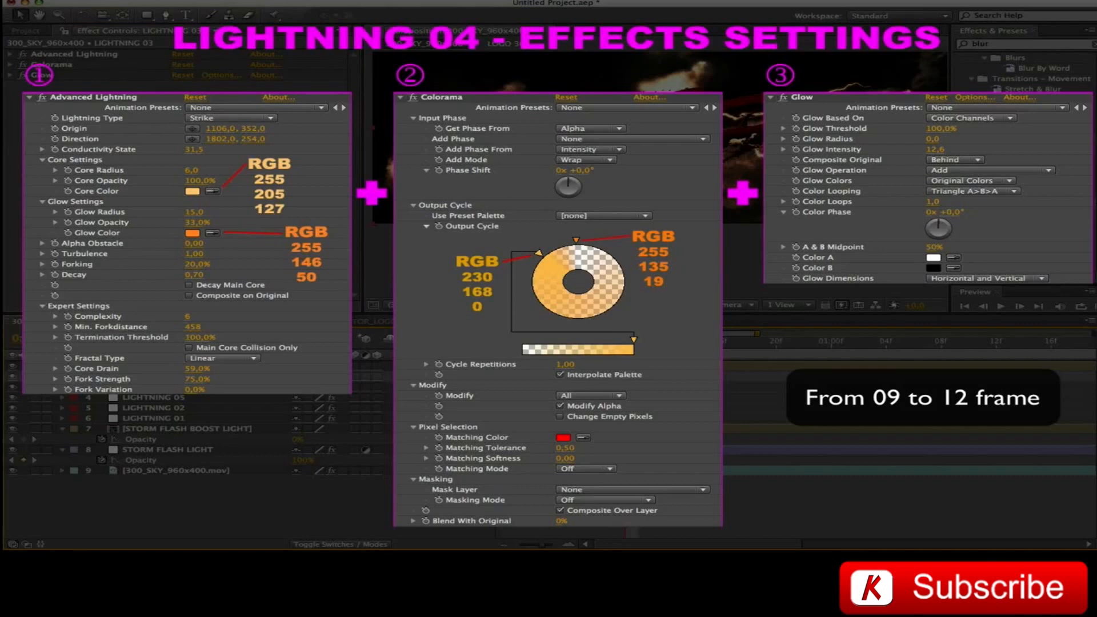
drag(541, 546, 523, 547)
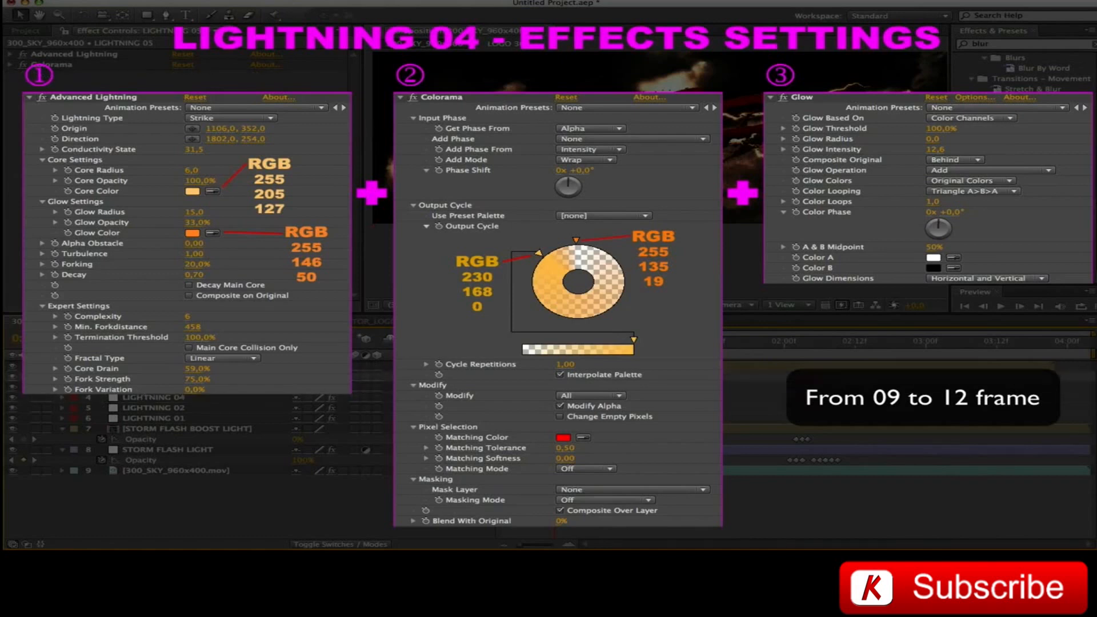
click(179, 399)
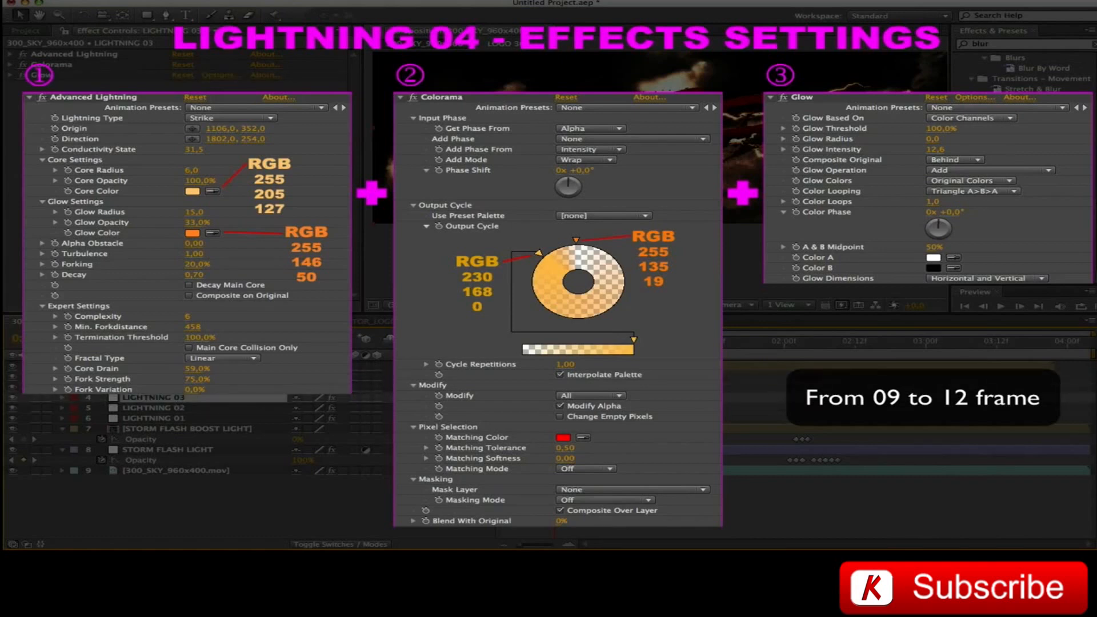
Examine the keyframed Direction property of LIGHTNING 05 up to 0:00:02:04
drag(767, 347, 798, 354)
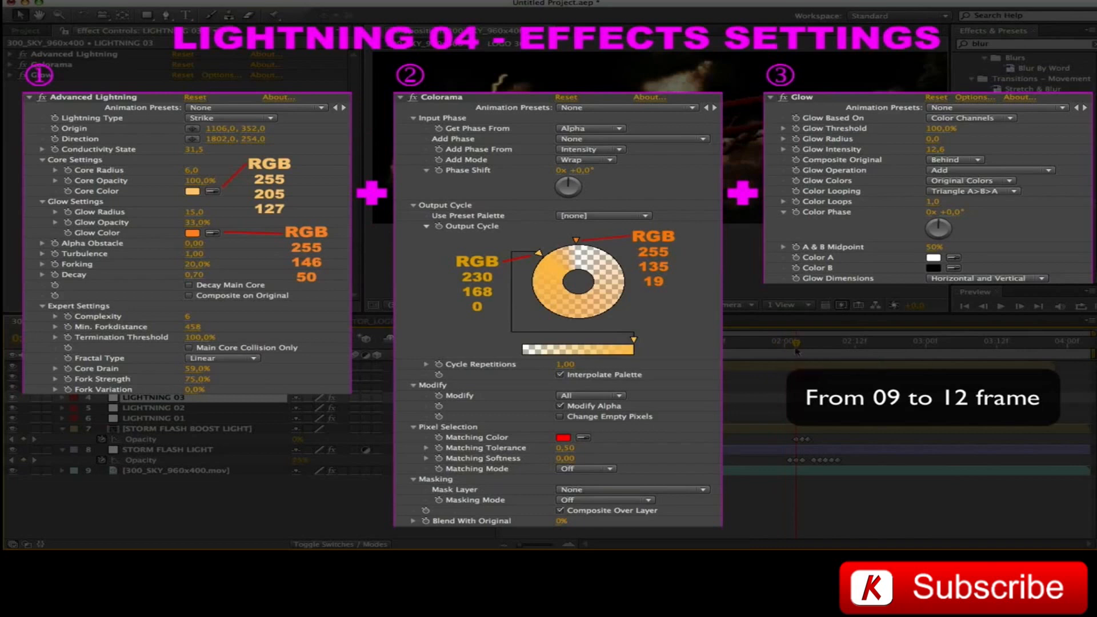
click(804, 378)
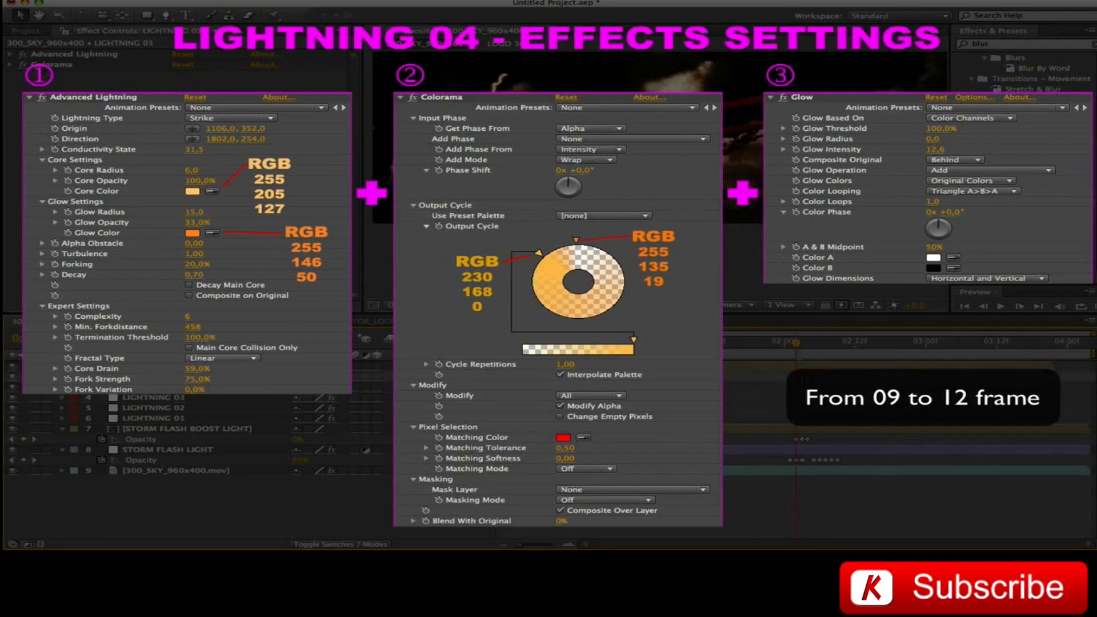
scroll(121, 395, up, 1)
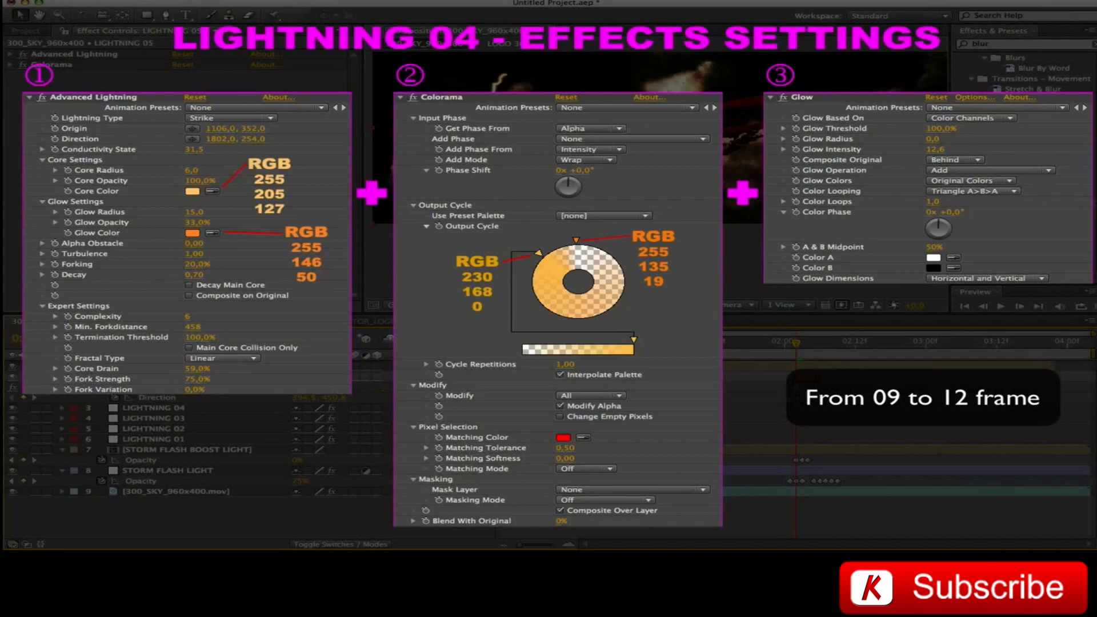
drag(801, 346, 808, 350)
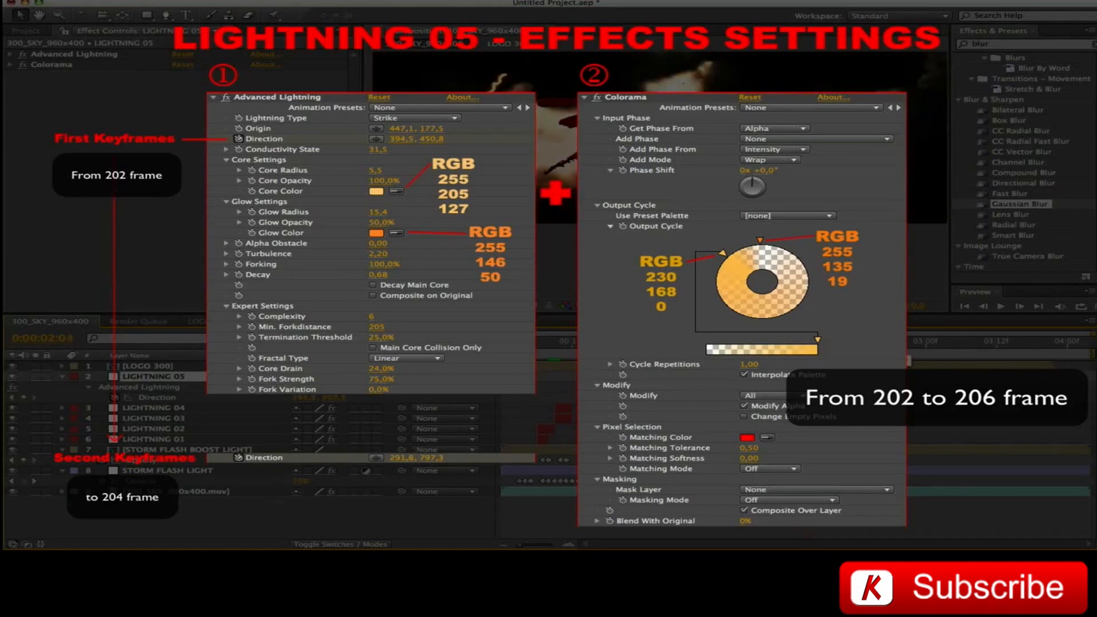
click(62, 378)
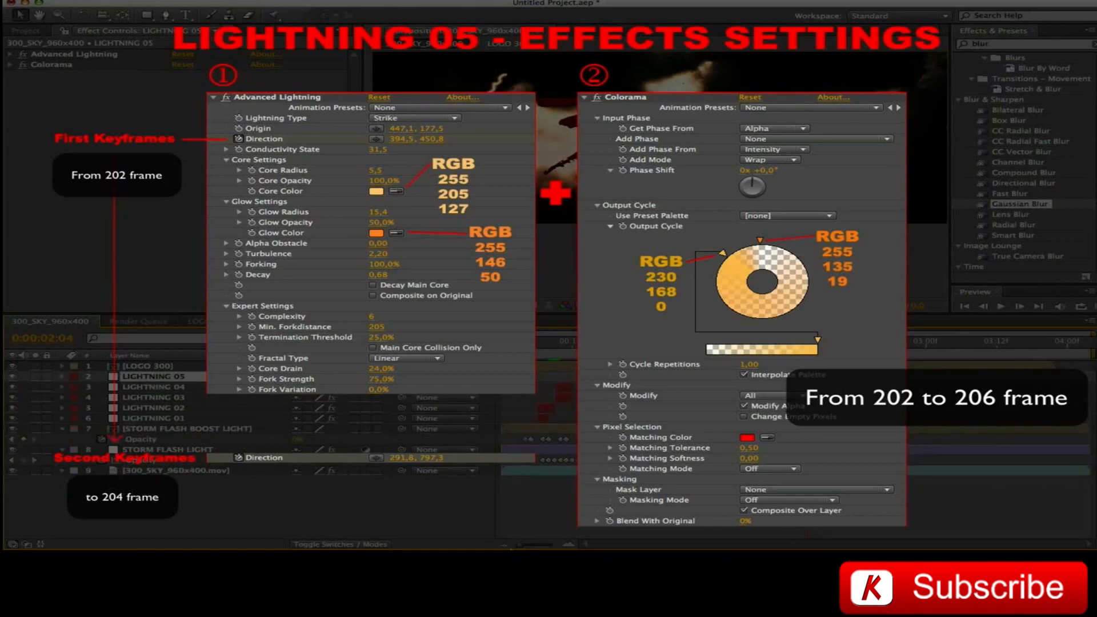
Preview the sky composition with the logo from its start up to 0:00:00:04
click(639, 527)
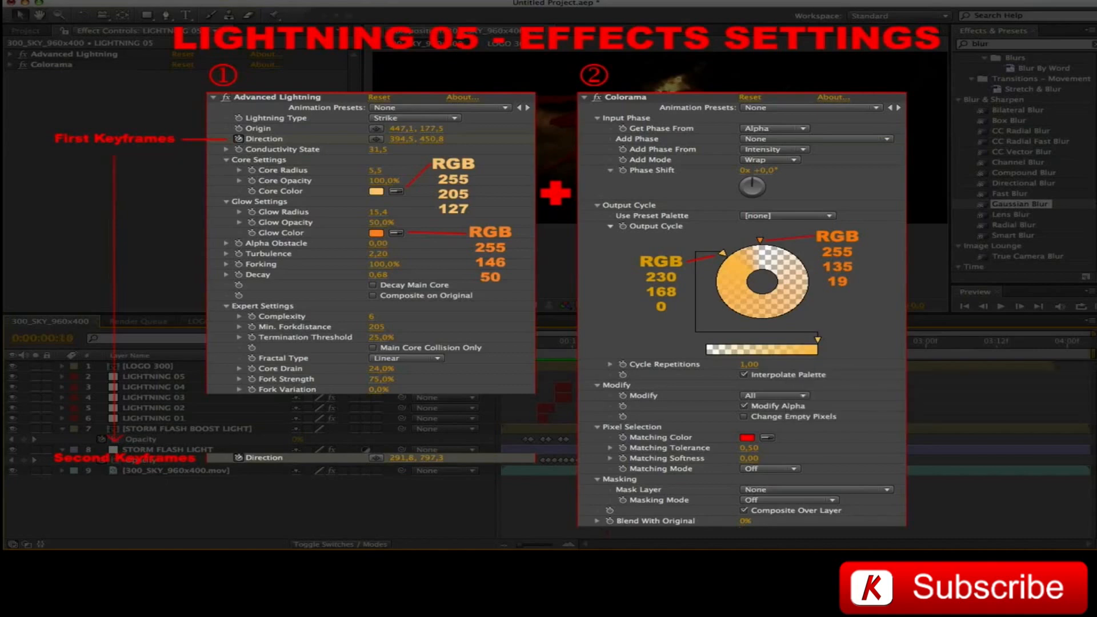
drag(364, 122, 256, 128)
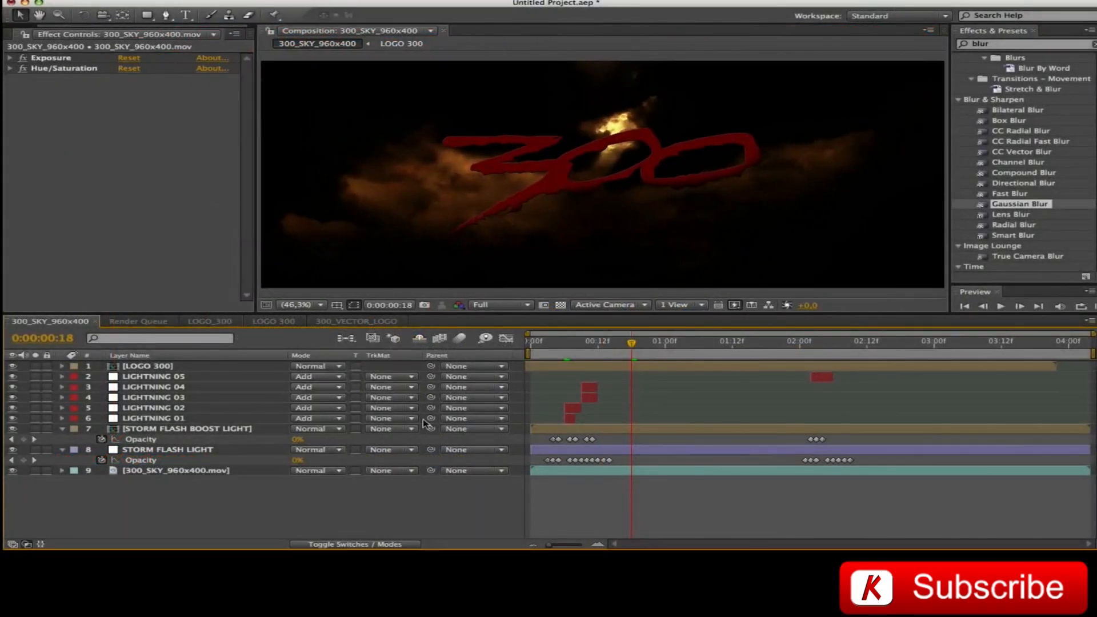
click(155, 370)
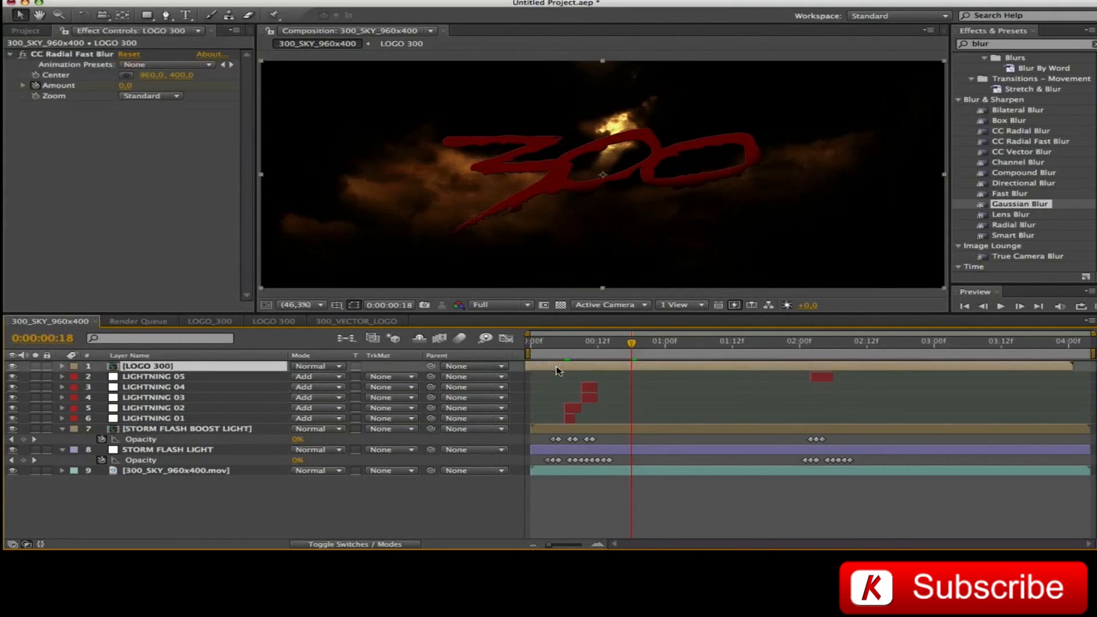
drag(632, 343, 531, 338)
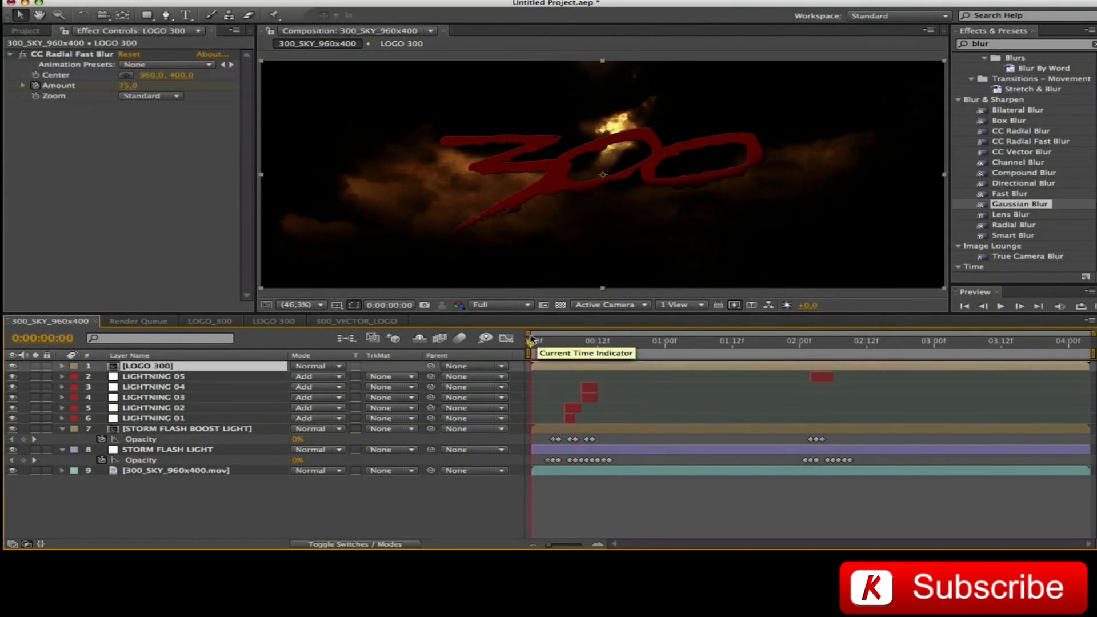
key(space)
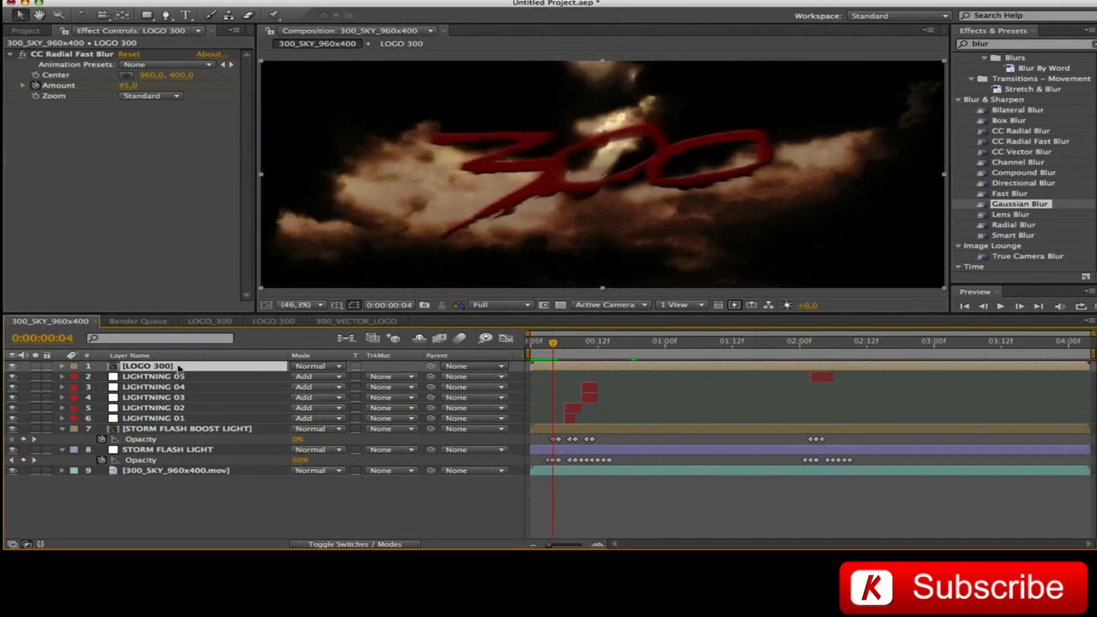
In the LOGO 300 composition, start keyframing the Color Overlay colour of 300_VECTOR_LOGO.ai at 0:00:00:04
click(277, 322)
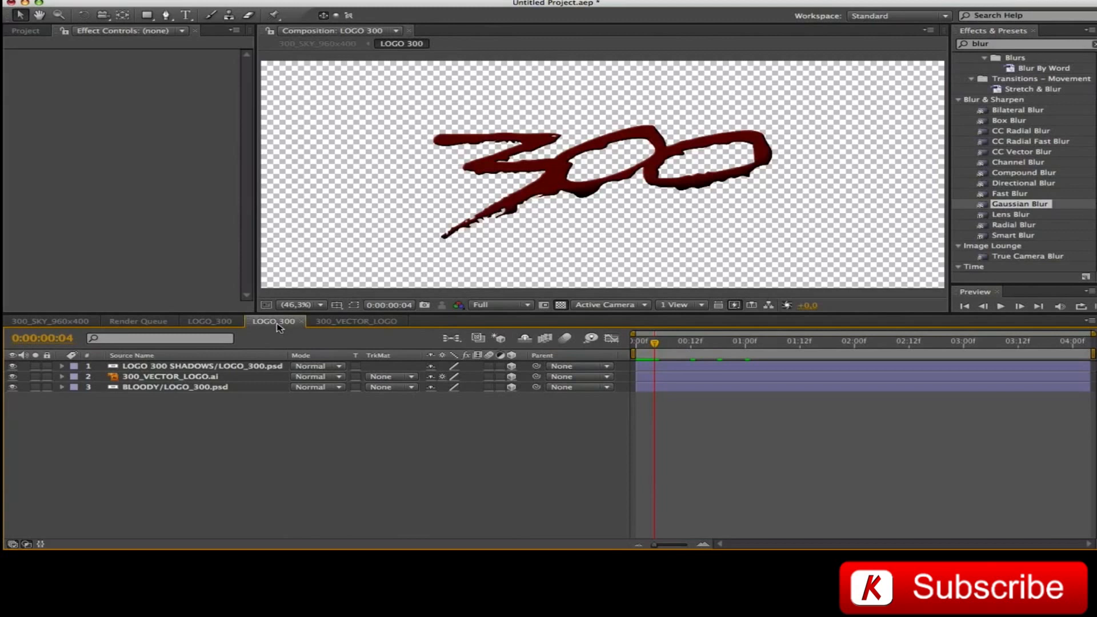
click(137, 378)
click(62, 377)
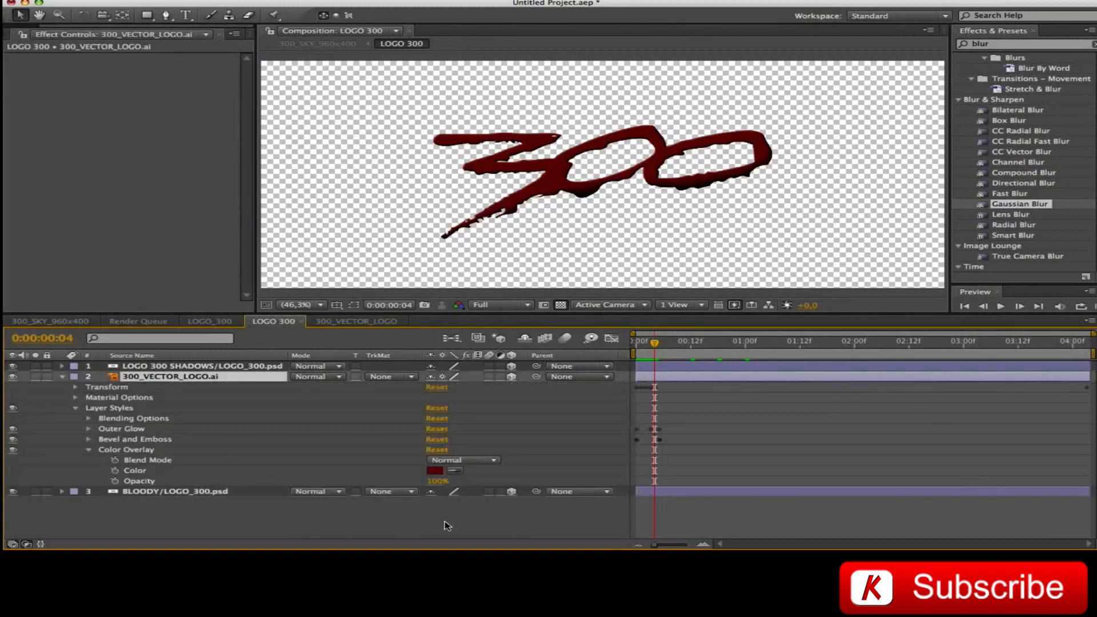
click(114, 471)
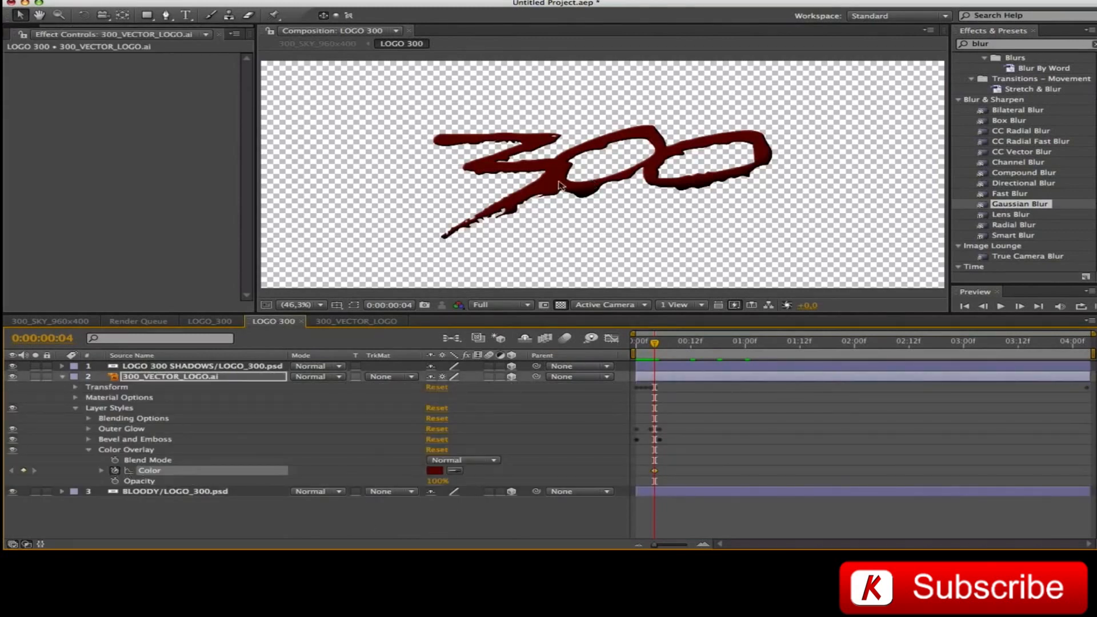
Add keyframes holding the vector logo's Color Overlay colour at 0:00:00:03, 0:00:00:11 and 0:00:00:12
click(703, 544)
click(703, 544)
click(637, 346)
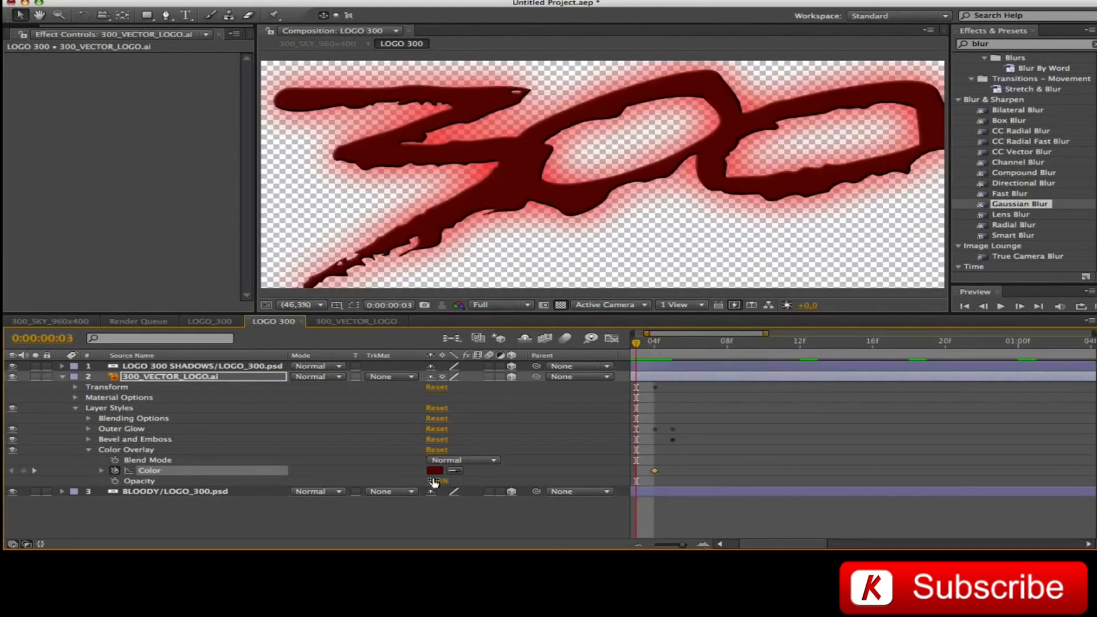
click(23, 470)
click(52, 339)
text(11)
key(Return)
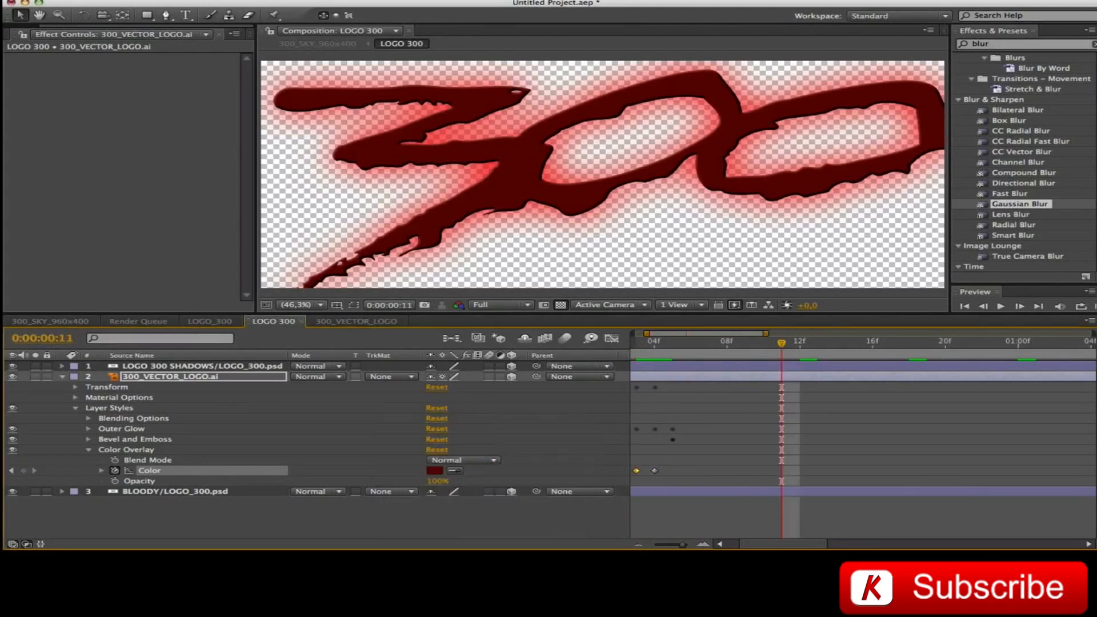
click(23, 470)
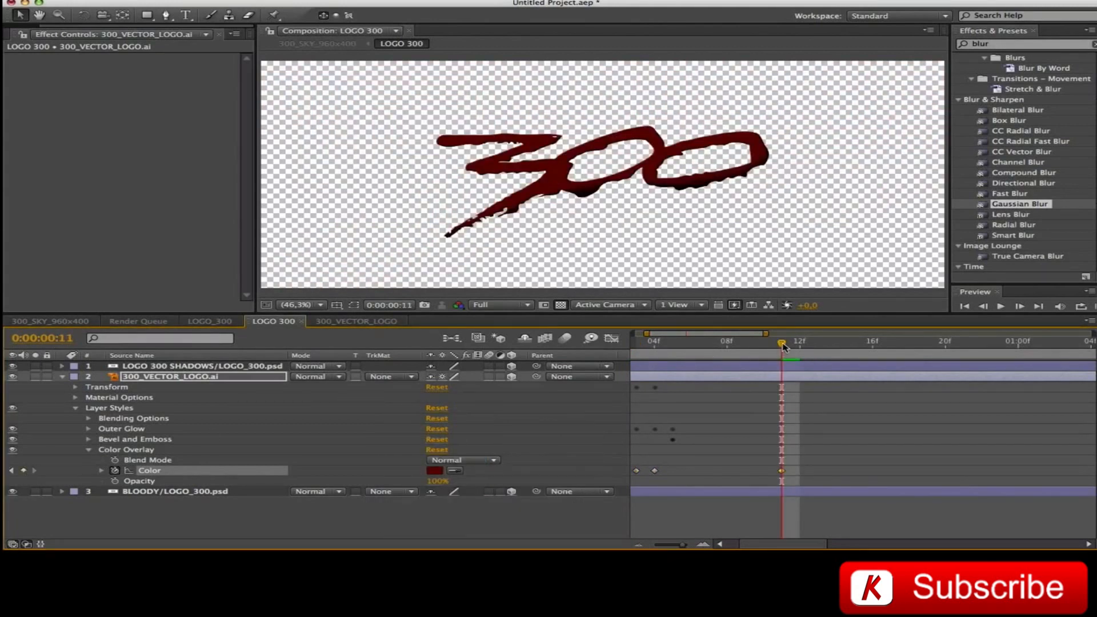
drag(783, 345, 800, 344)
click(23, 470)
Set the vector logo's Color Overlay colour to black at the 0:00:00:11 and 0:00:00:04 keyframes
click(12, 470)
click(434, 470)
click(322, 472)
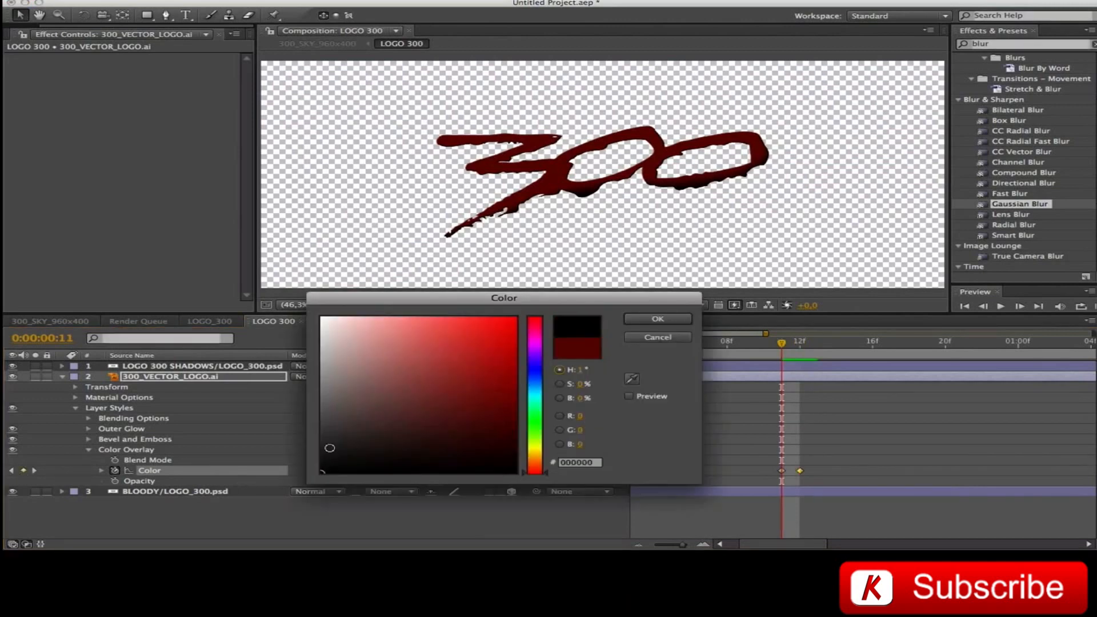
click(658, 319)
click(11, 470)
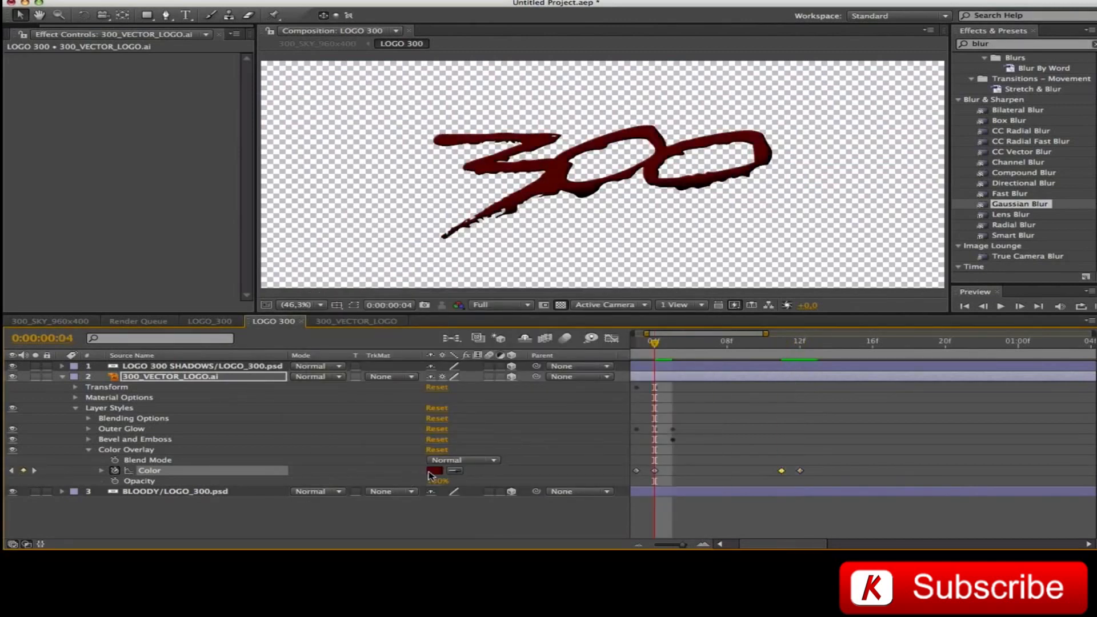
click(437, 471)
click(321, 472)
key(Return)
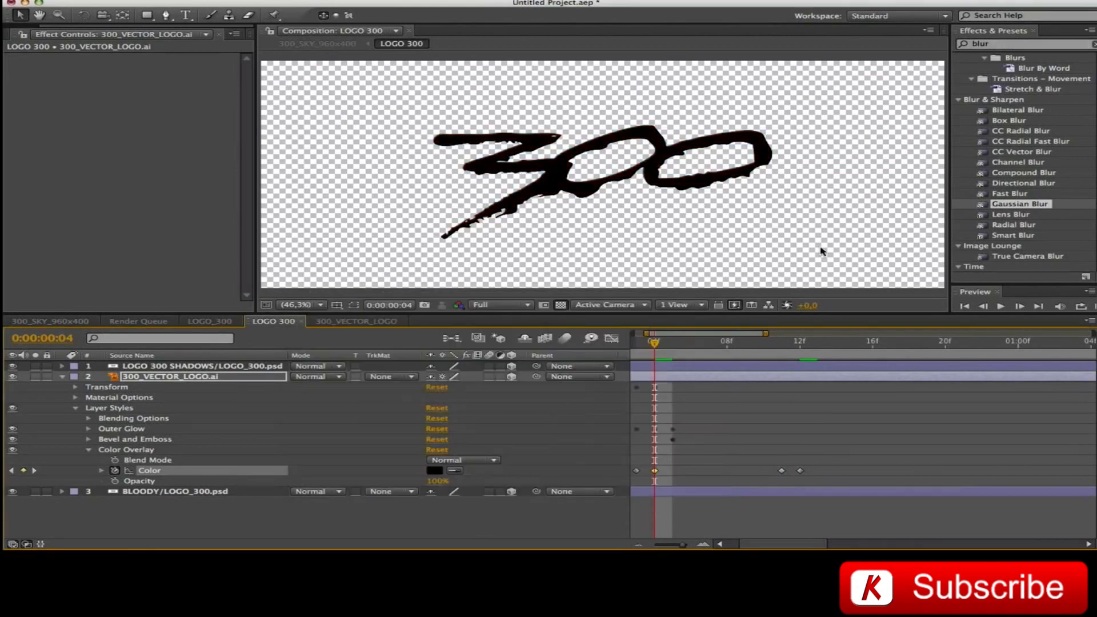
Check the logo's colour changes against the storm flashes and lightning between 0:00:00:04 and 0:00:00:12, stopping at 0:00:00:05 in the sky composition
click(60, 323)
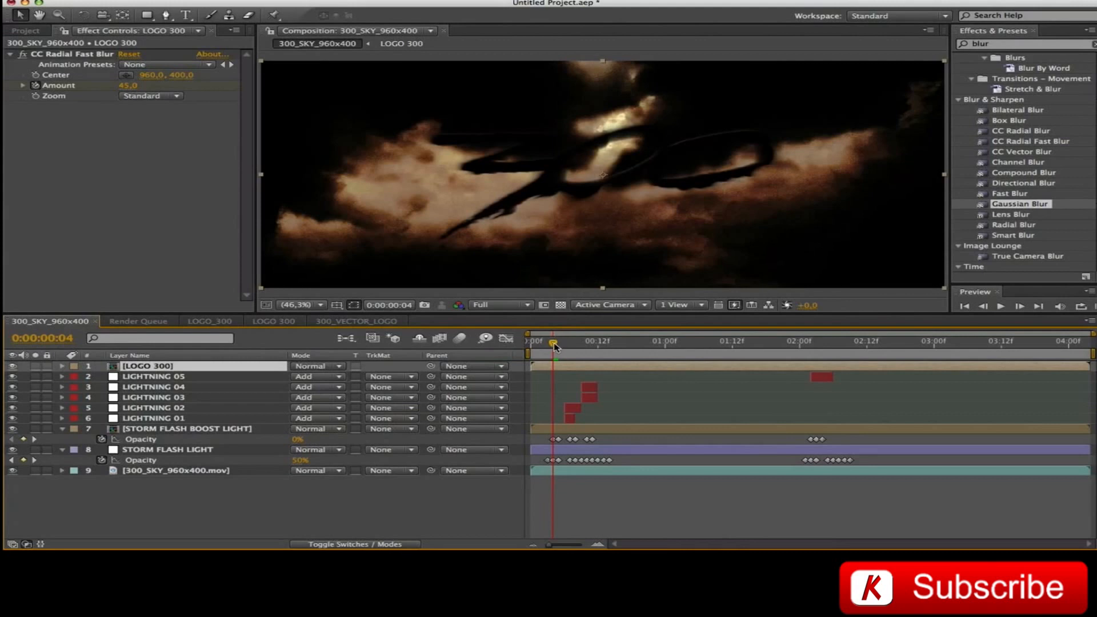
drag(553, 343, 570, 355)
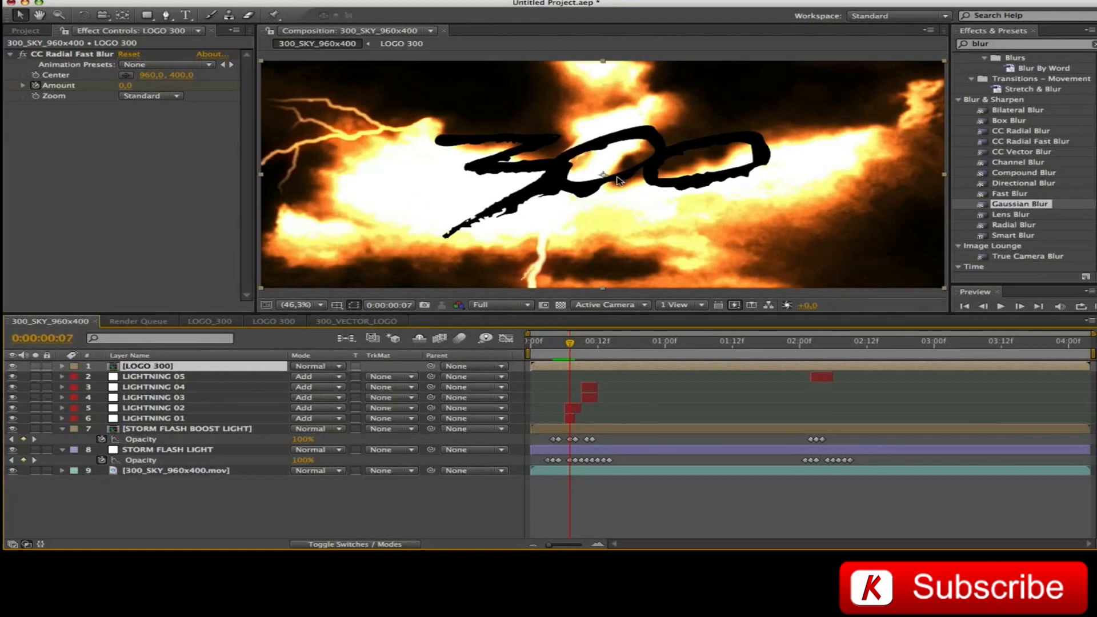
click(576, 343)
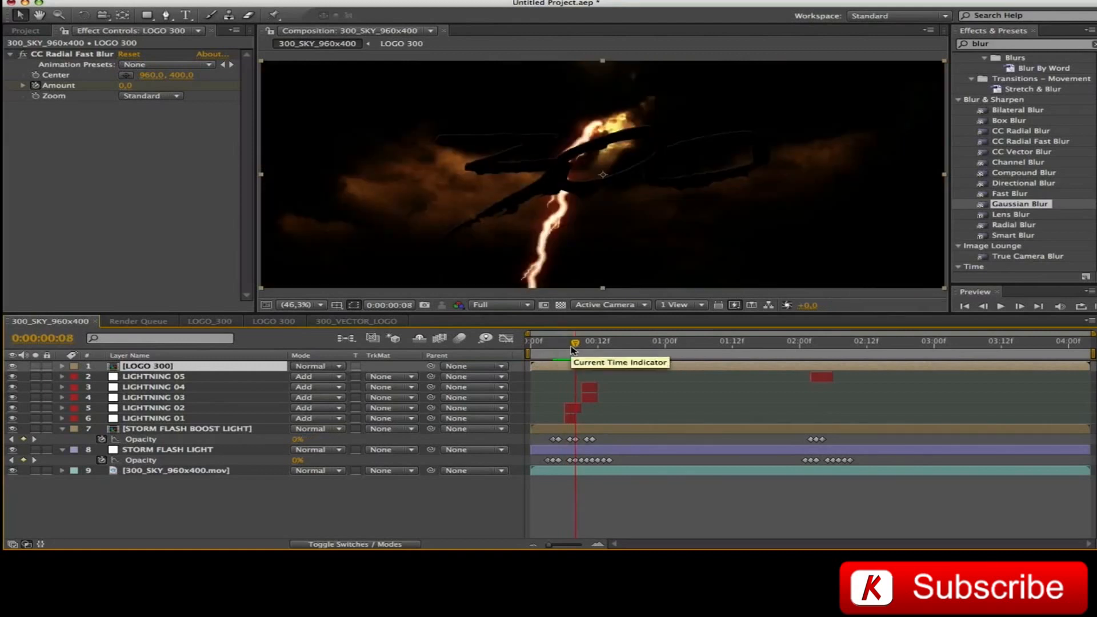
drag(575, 345, 587, 343)
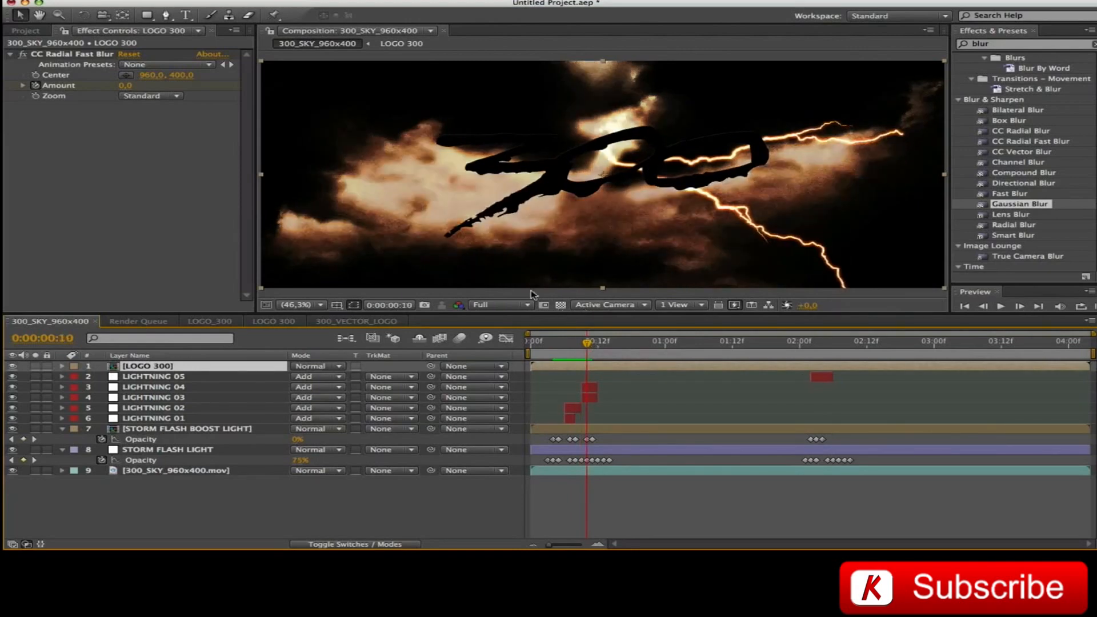
click(269, 321)
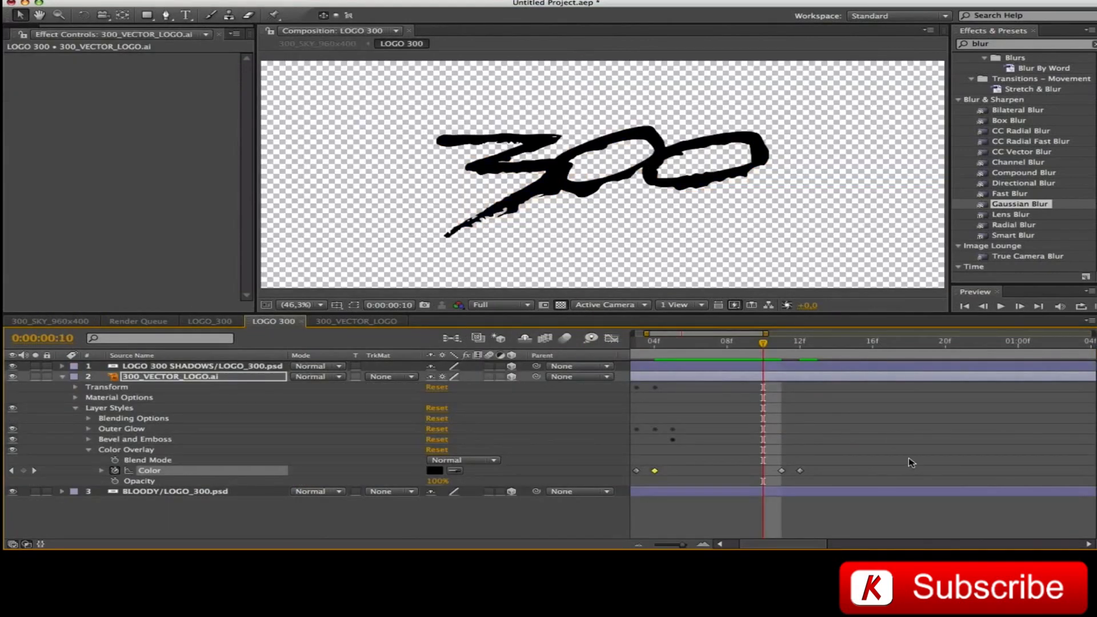
click(877, 429)
drag(765, 343, 801, 343)
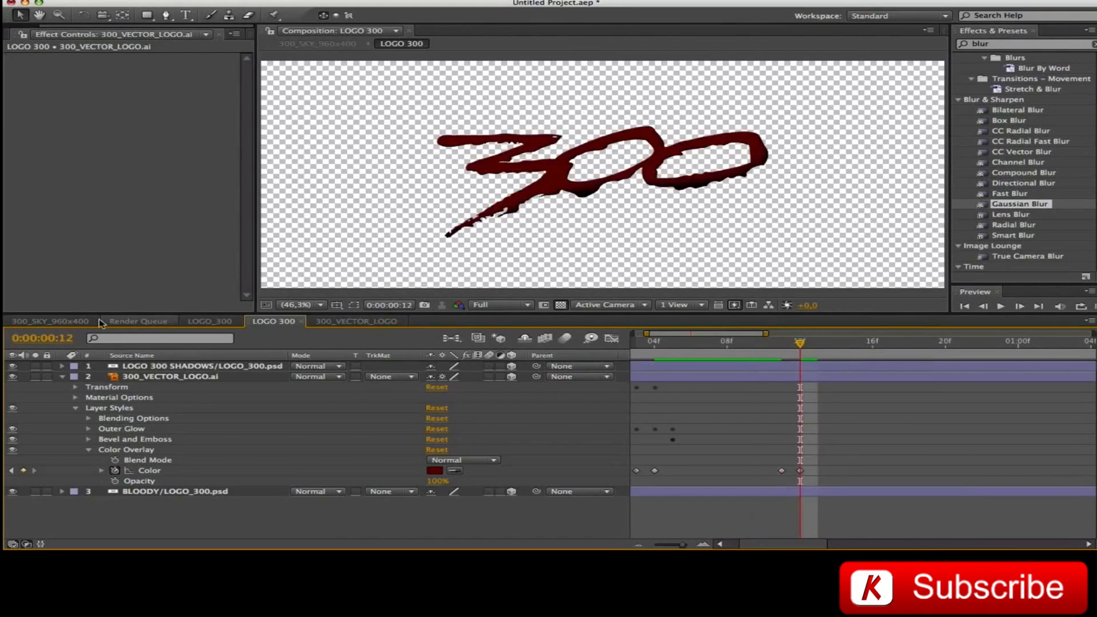
click(51, 322)
key(Page_Up)
key(Page_Up)
key(Page_Up)
key(Page_Up)
key(Page_Up)
key(Page_Up)
key(Page_Up)
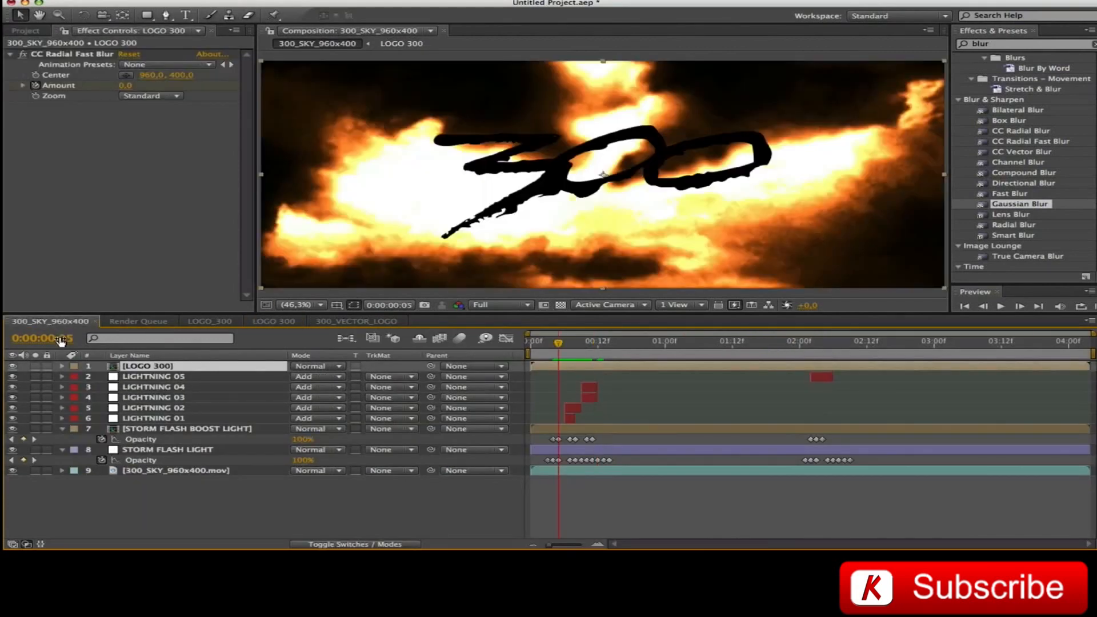
In the LOGO 300 composition, shift all Mask Path keyframes of BLOODY/LOGO_300.psd together so the first falls at 0:00:00:04
click(274, 322)
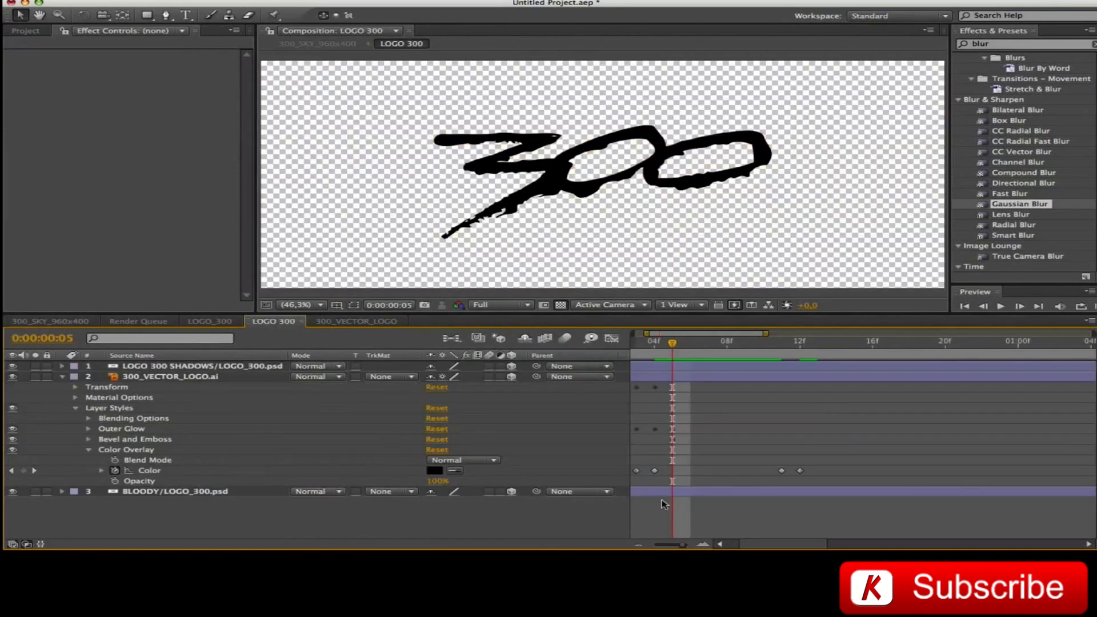
click(125, 492)
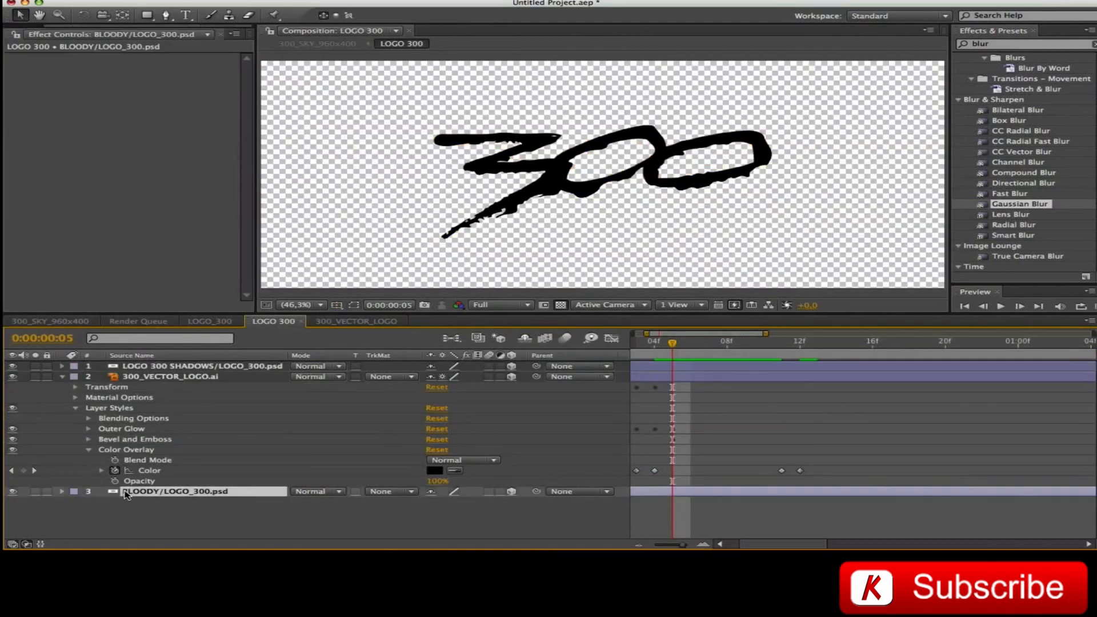
key(m)
click(62, 377)
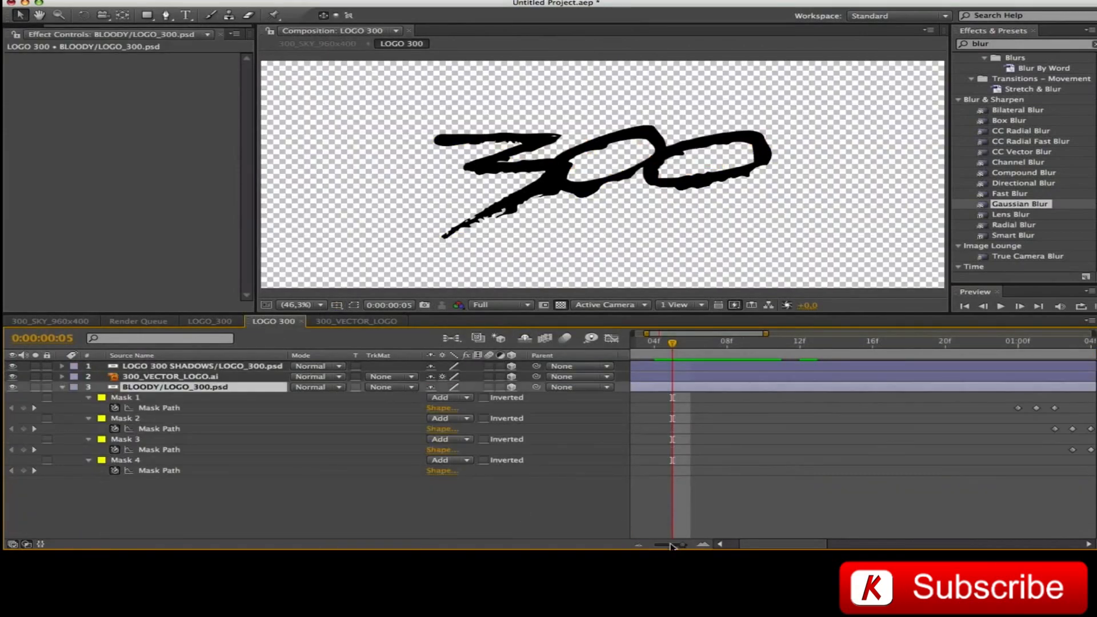
click(635, 546)
drag(1004, 403, 775, 519)
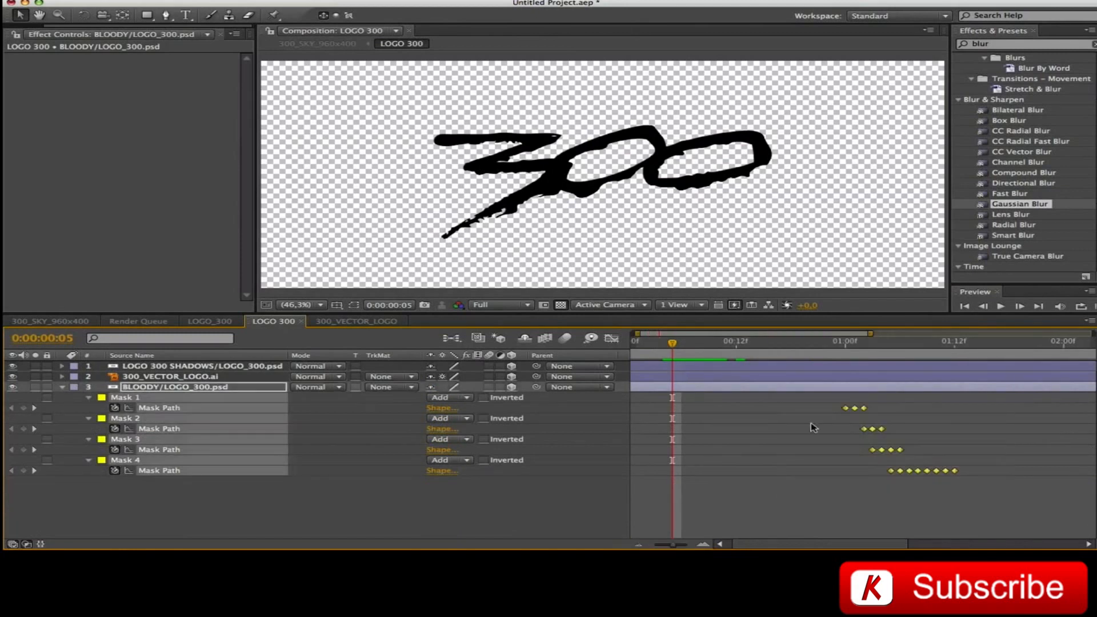
drag(840, 408, 665, 411)
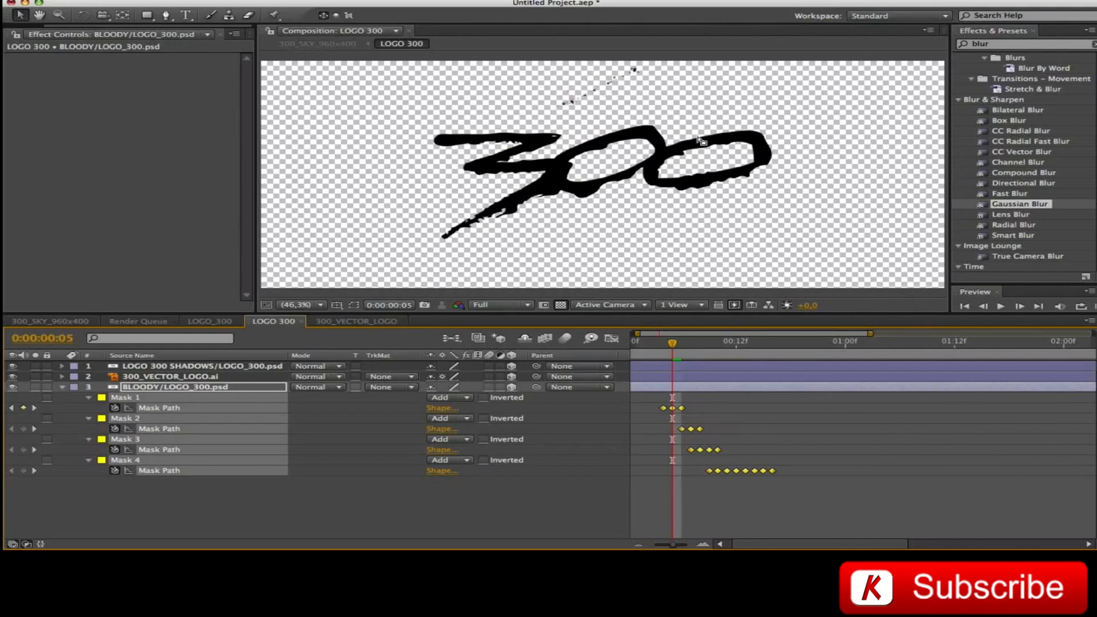
Review the blood splatter over the sky up to 0:00:00:18 and save the project
click(35, 322)
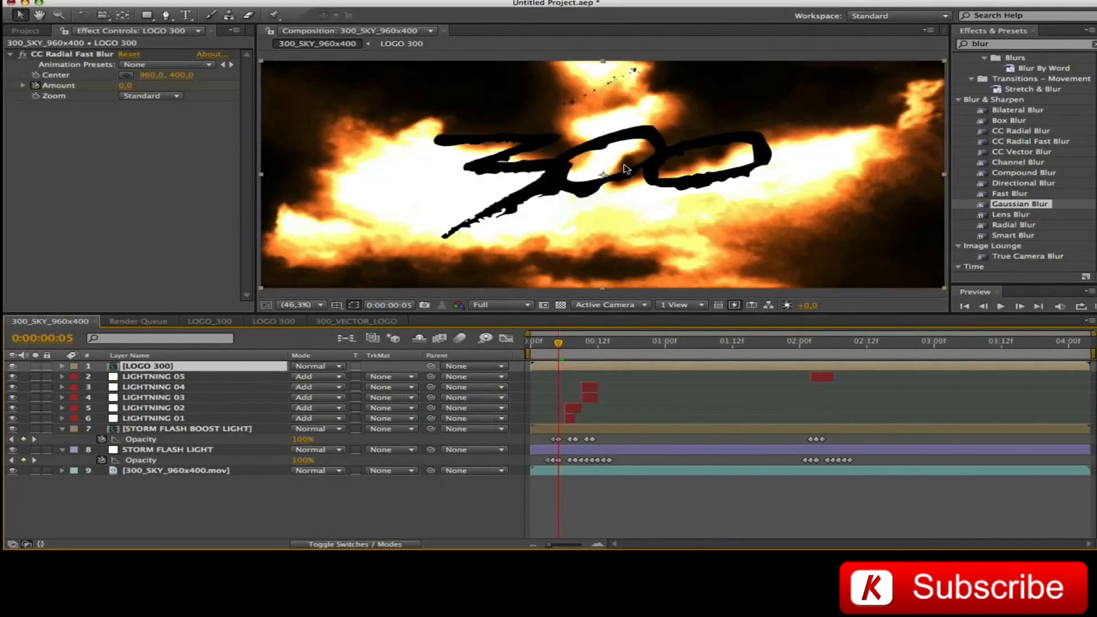
drag(559, 343, 633, 346)
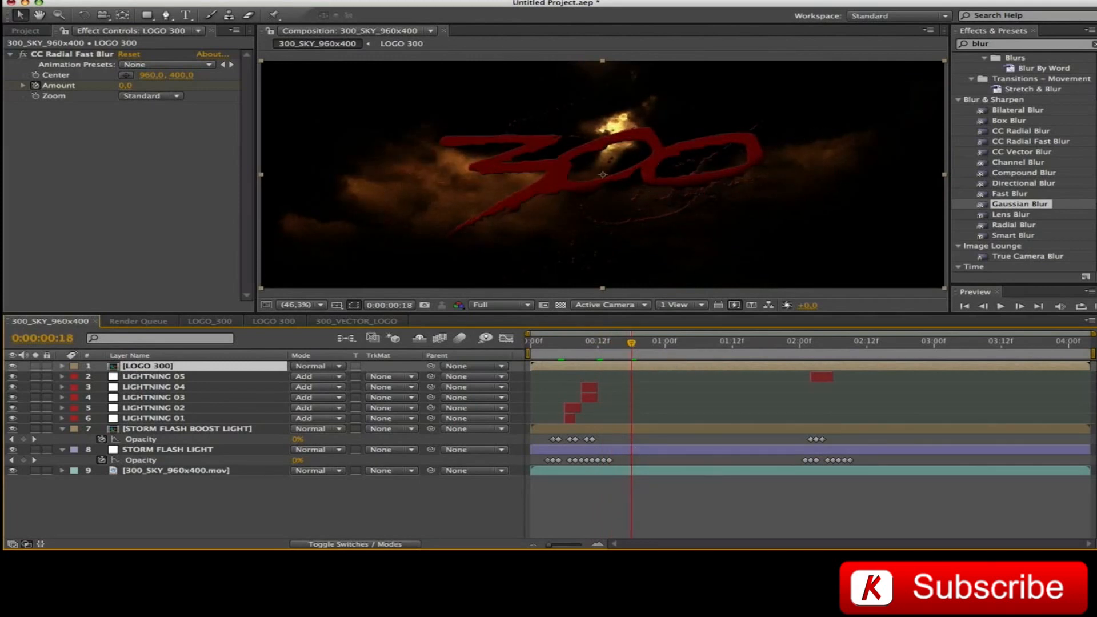
key(super+s)
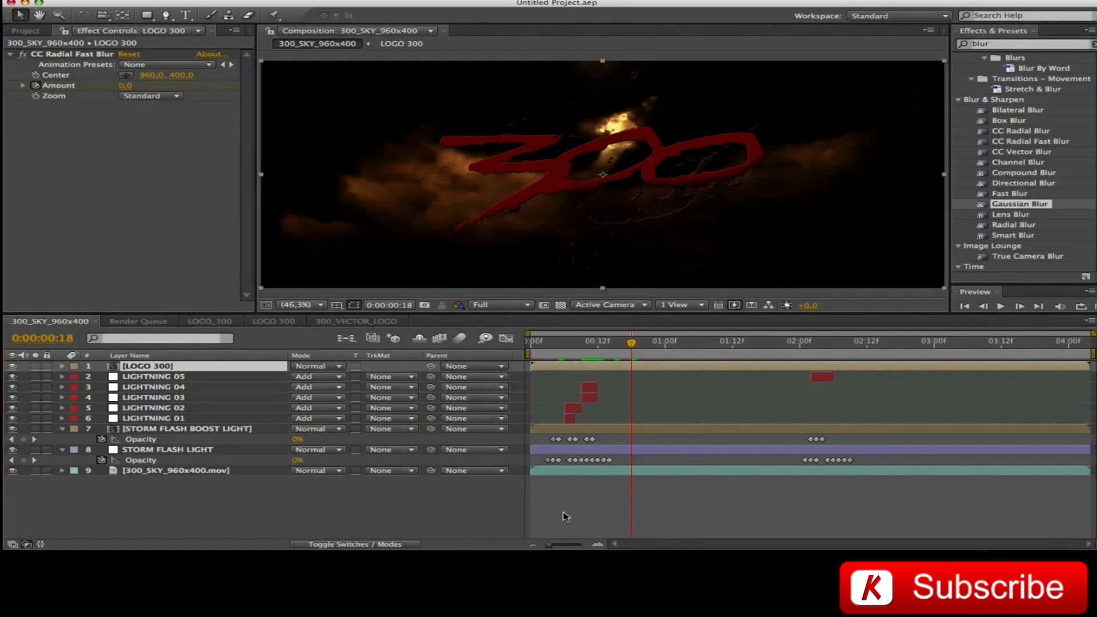
In the LOGO 300 composition, add a Color Overlay colour keyframe to 300_VECTOR_LOGO.ai at 0:00:02:00
click(252, 323)
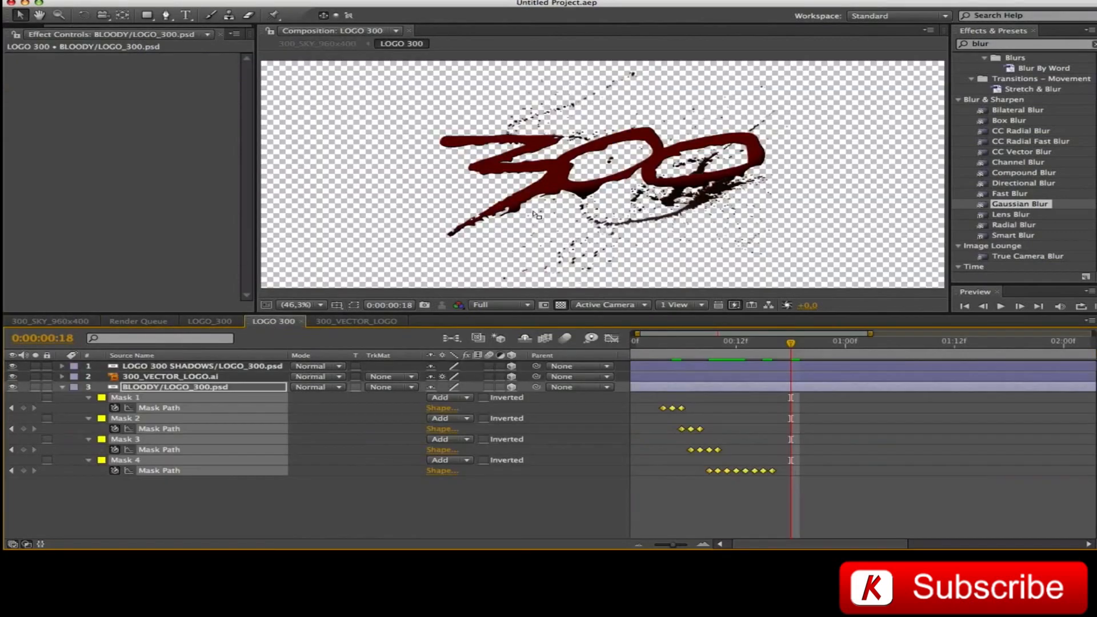
drag(670, 546, 654, 546)
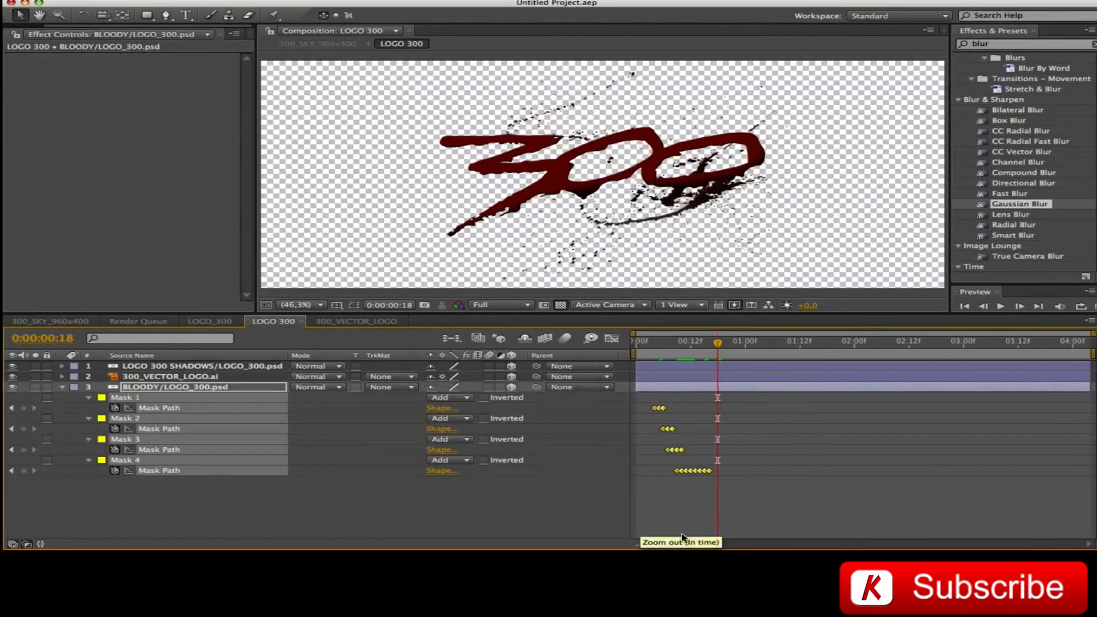
click(162, 377)
click(63, 376)
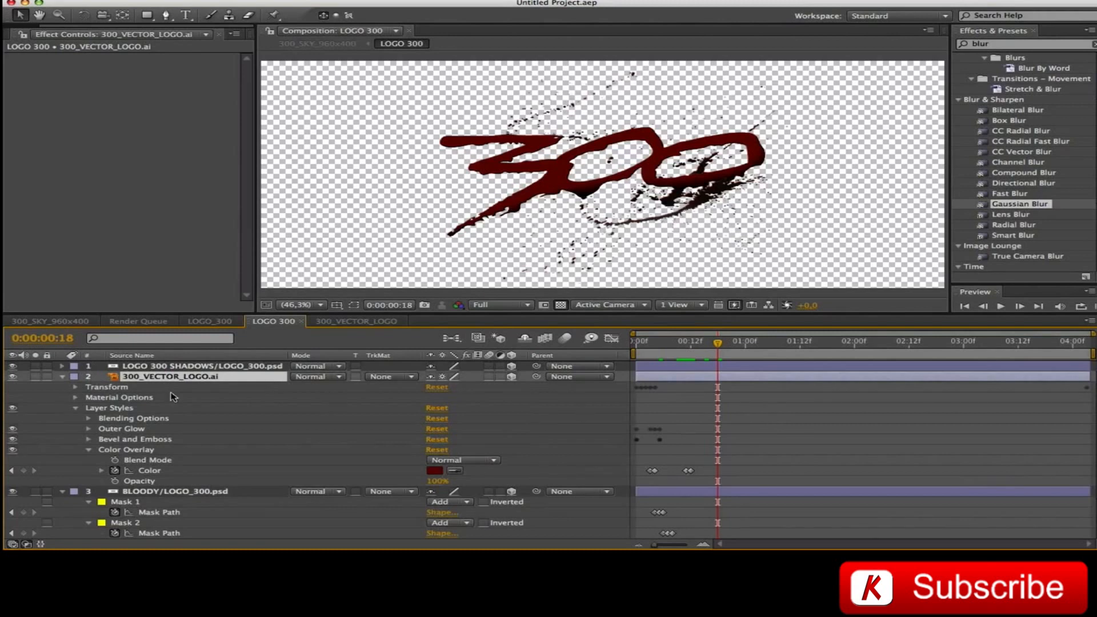
click(43, 338)
text(200)
key(Return)
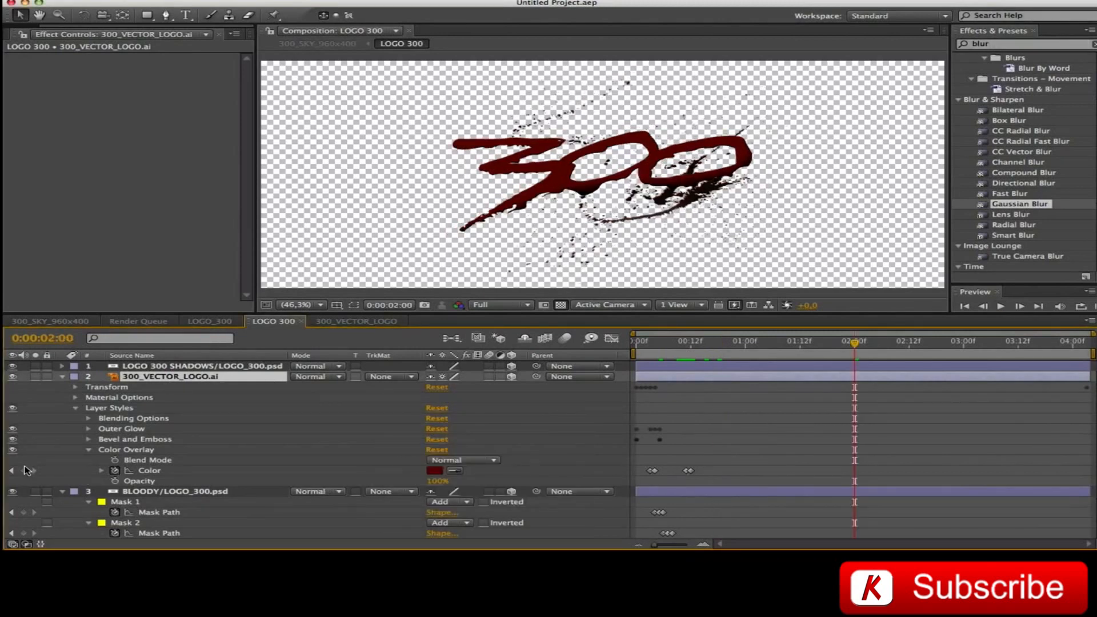
click(23, 471)
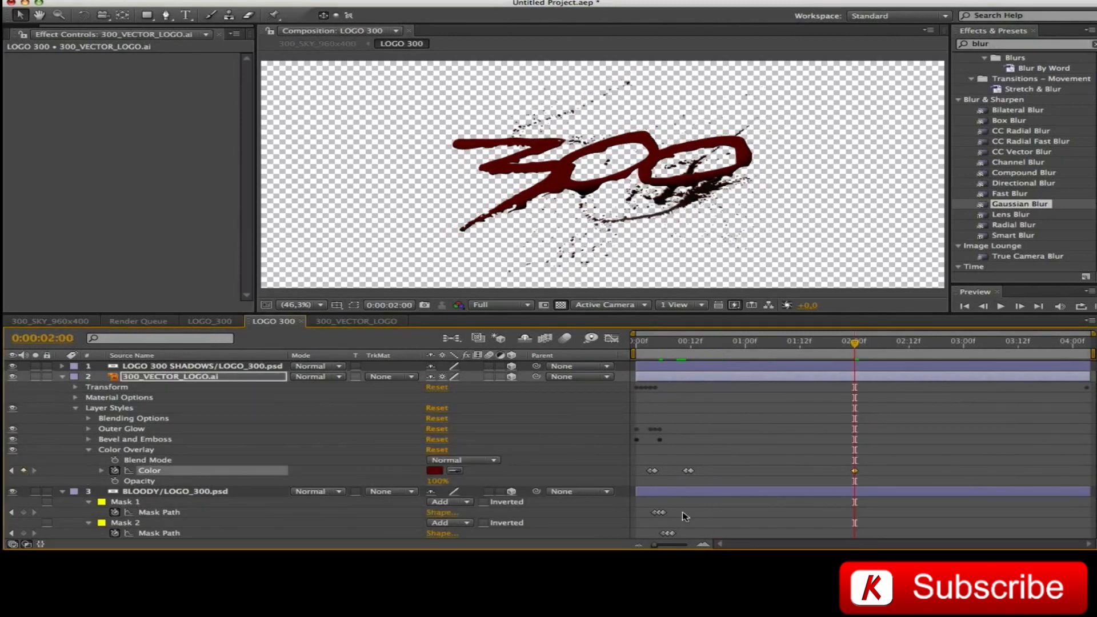
Add Color Overlay colour keyframes to 300_VECTOR_LOGO.ai at 0:00:02:01, 0:00:02:04, 0:00:02:05 and 0:00:02:06
click(703, 544)
drag(854, 343, 891, 343)
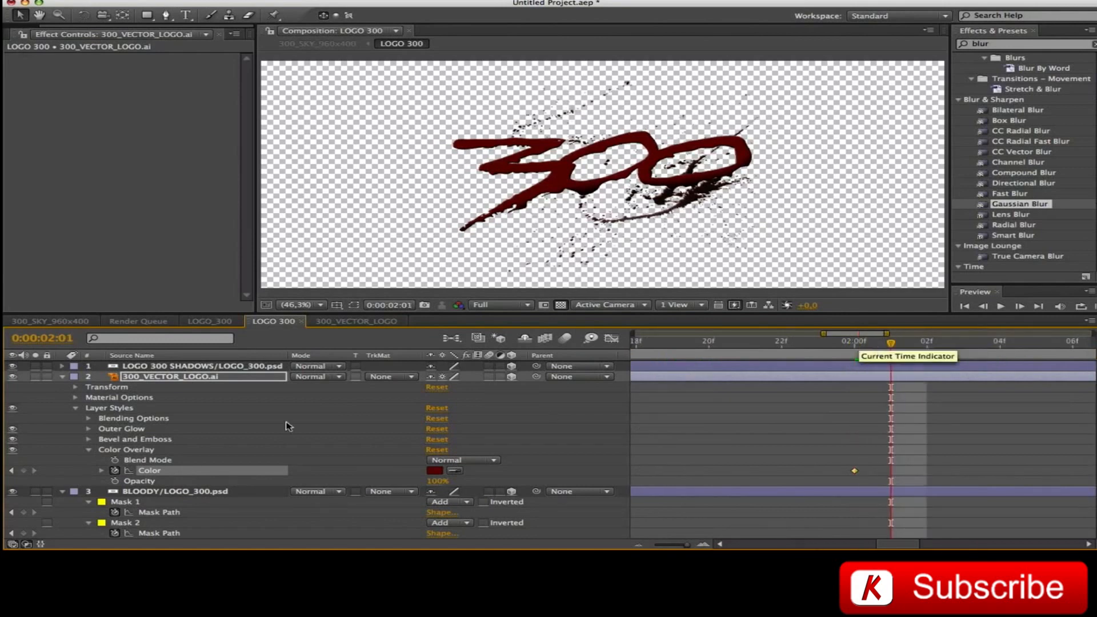
click(23, 471)
drag(905, 545, 921, 546)
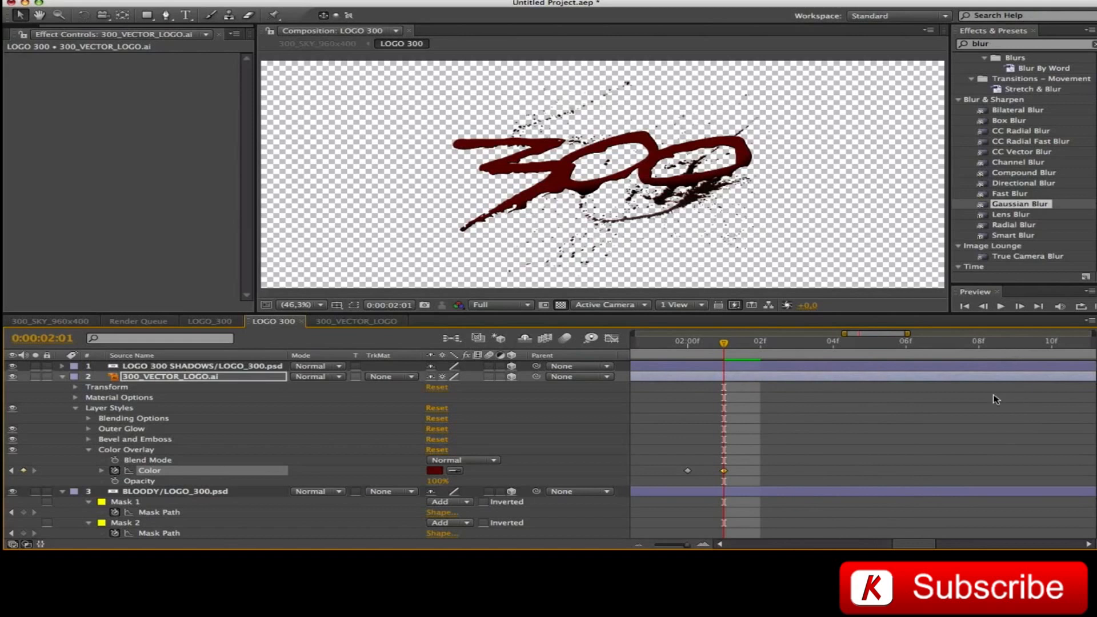
drag(724, 342, 859, 350)
click(23, 471)
click(23, 470)
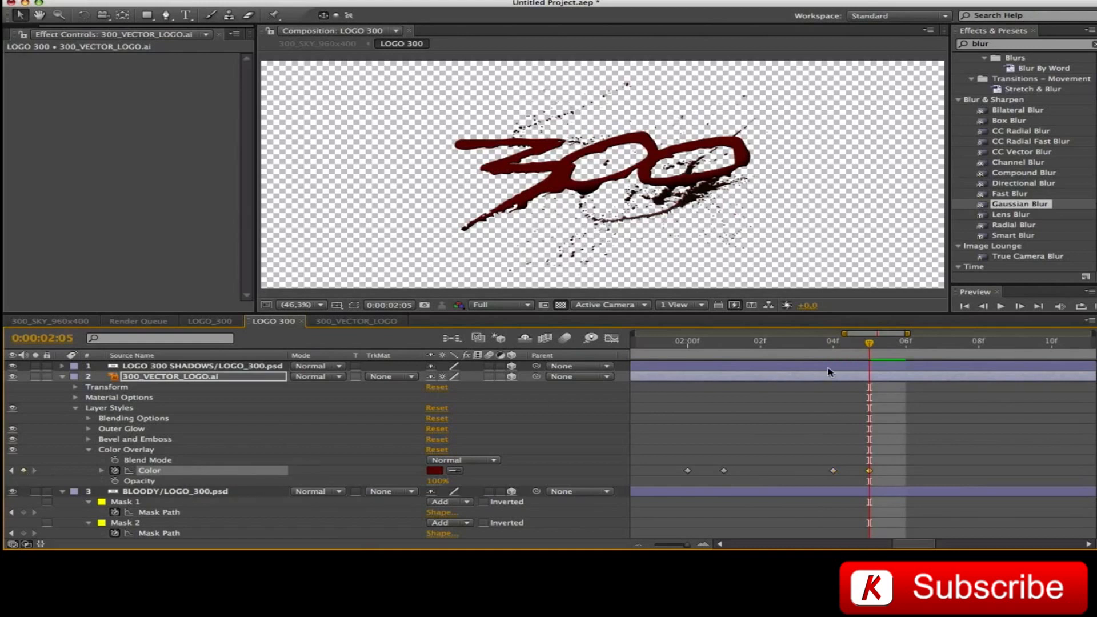
drag(871, 345, 906, 344)
click(23, 470)
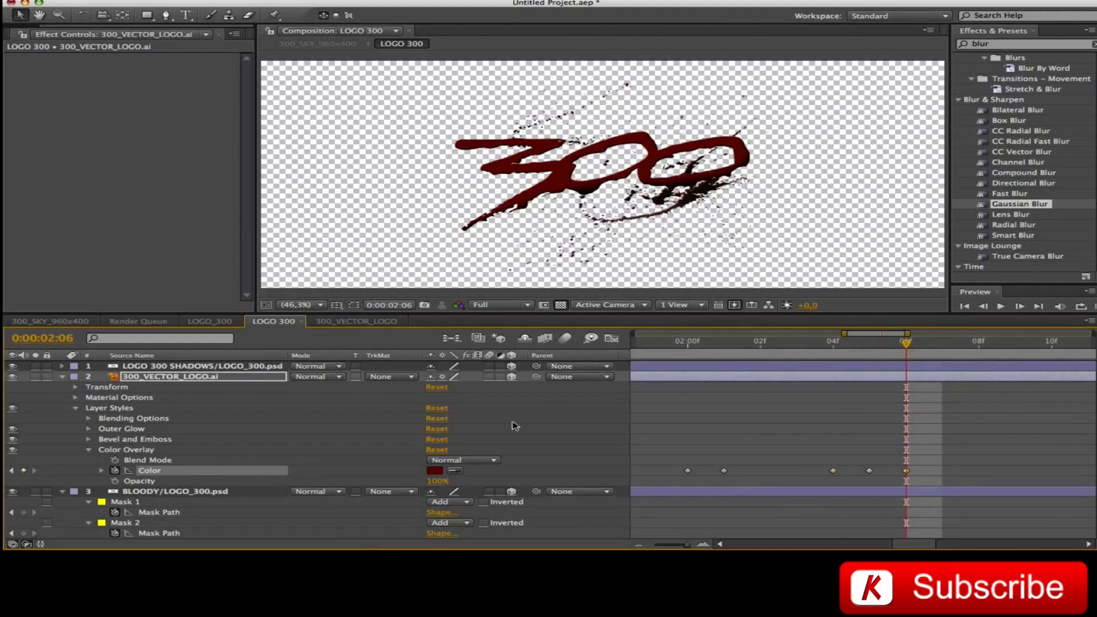
Add another Color Overlay colour keyframe to 300_VECTOR_LOGO.ai at 0:00:02:11
click(39, 339)
text(211)
key(Return)
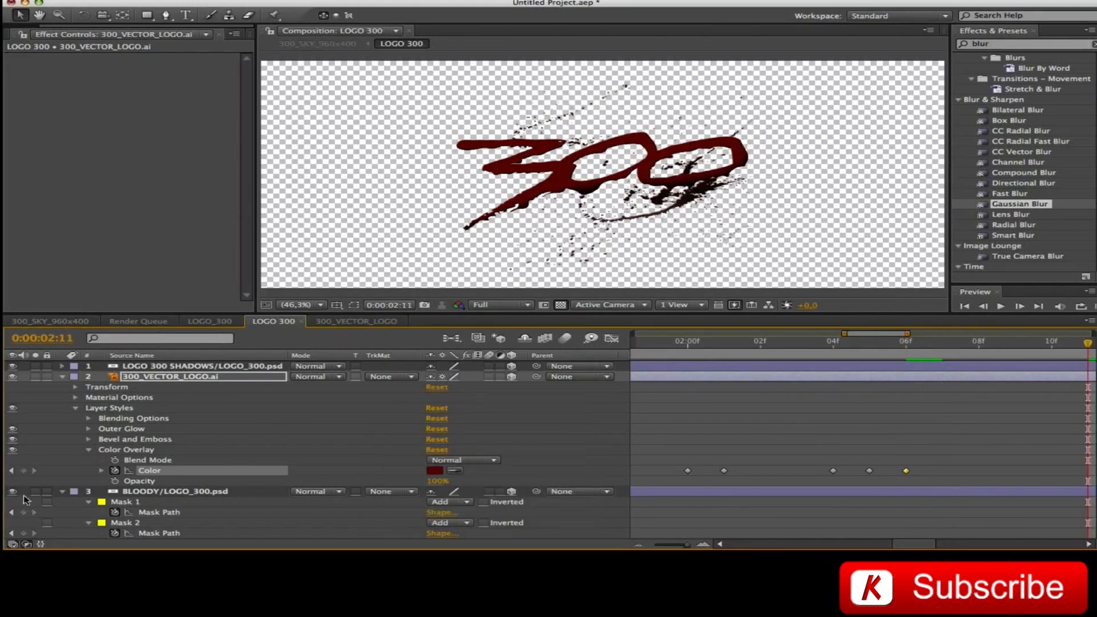
click(24, 470)
Set the logo's Color Overlay colour to black at the 0:00:02:01 keyframe
click(638, 542)
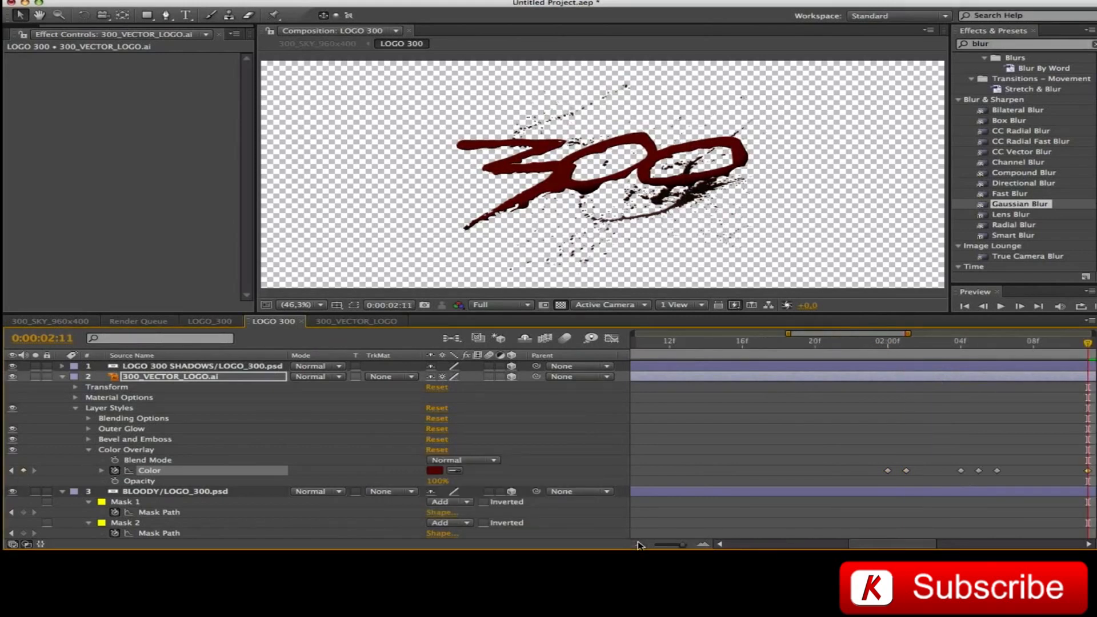
drag(922, 544, 938, 545)
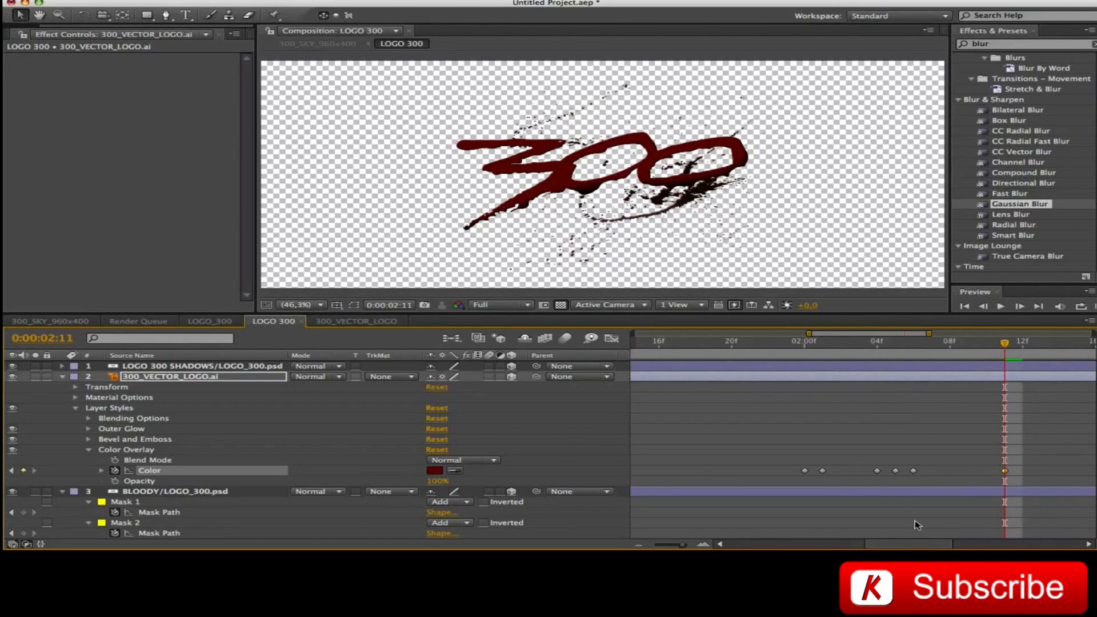
drag(1006, 344, 823, 343)
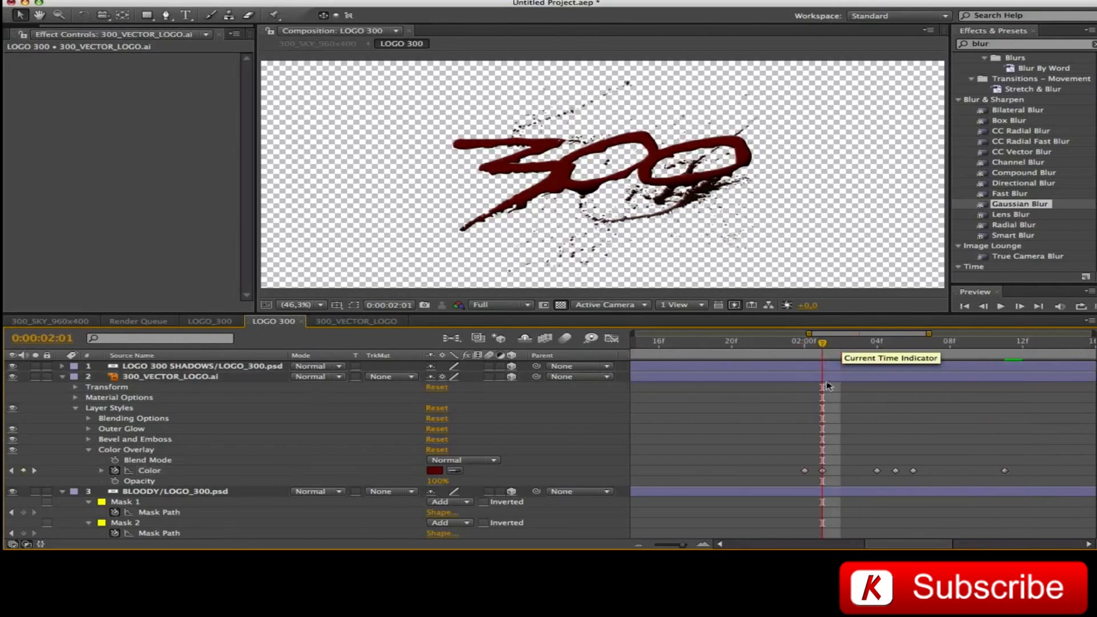
click(434, 472)
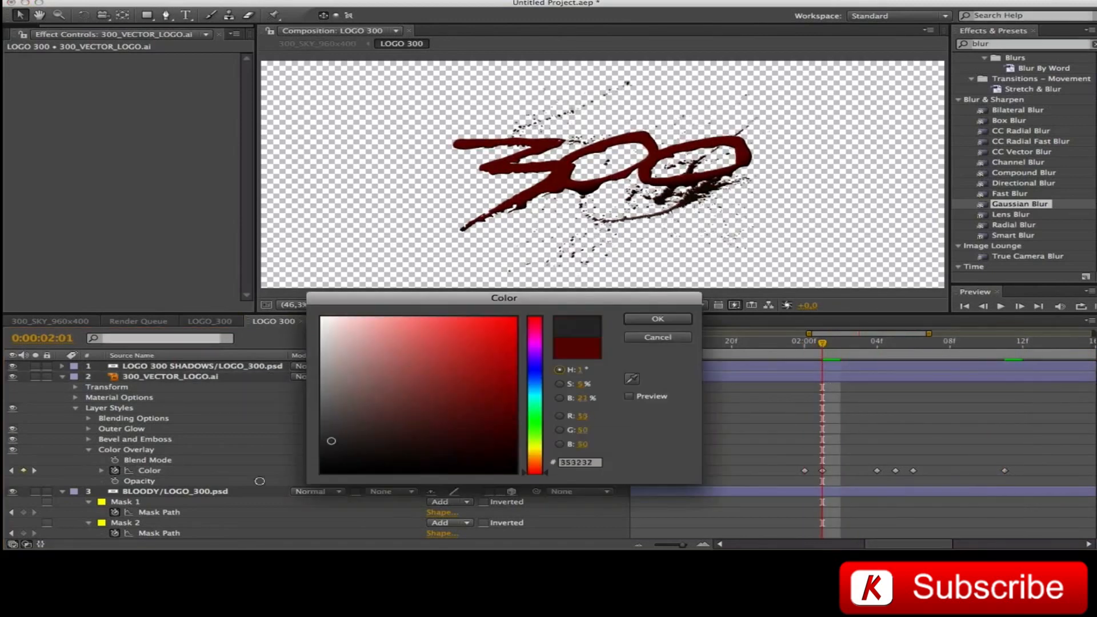
click(679, 320)
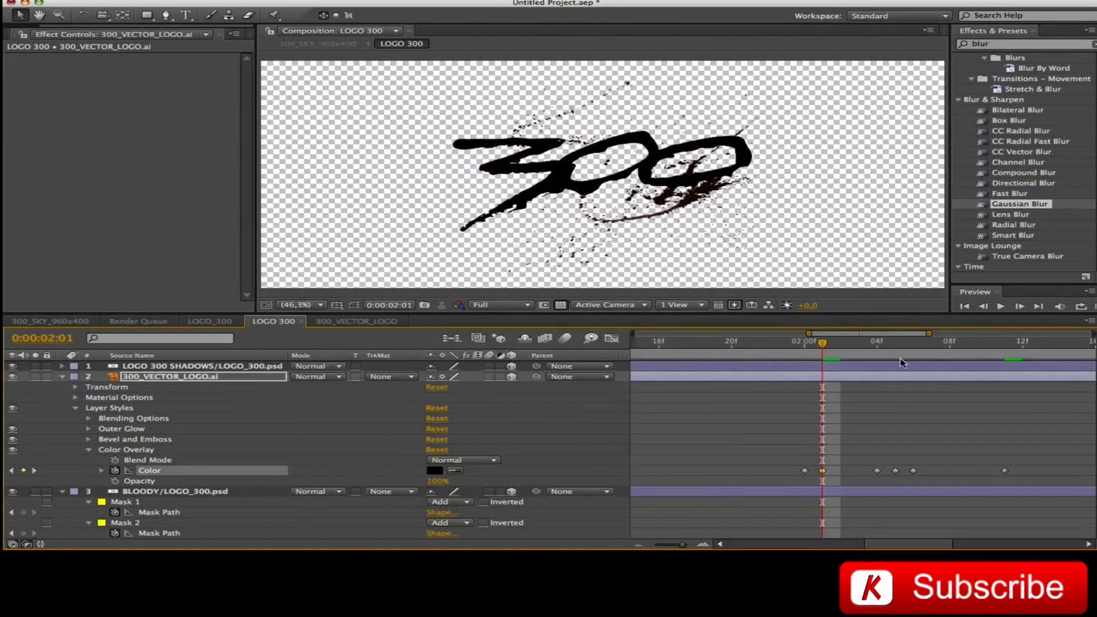
Set the logo's Color Overlay colour to black (000000) at the 0:00:02:04 and 0:00:02:06 keyframes
drag(824, 347, 877, 345)
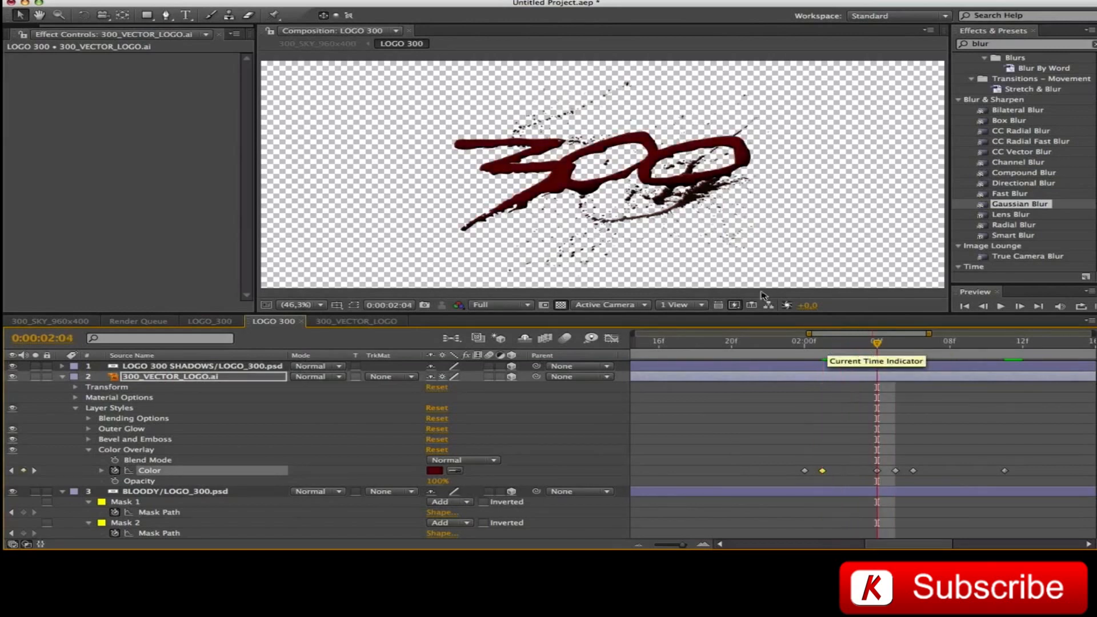
click(435, 471)
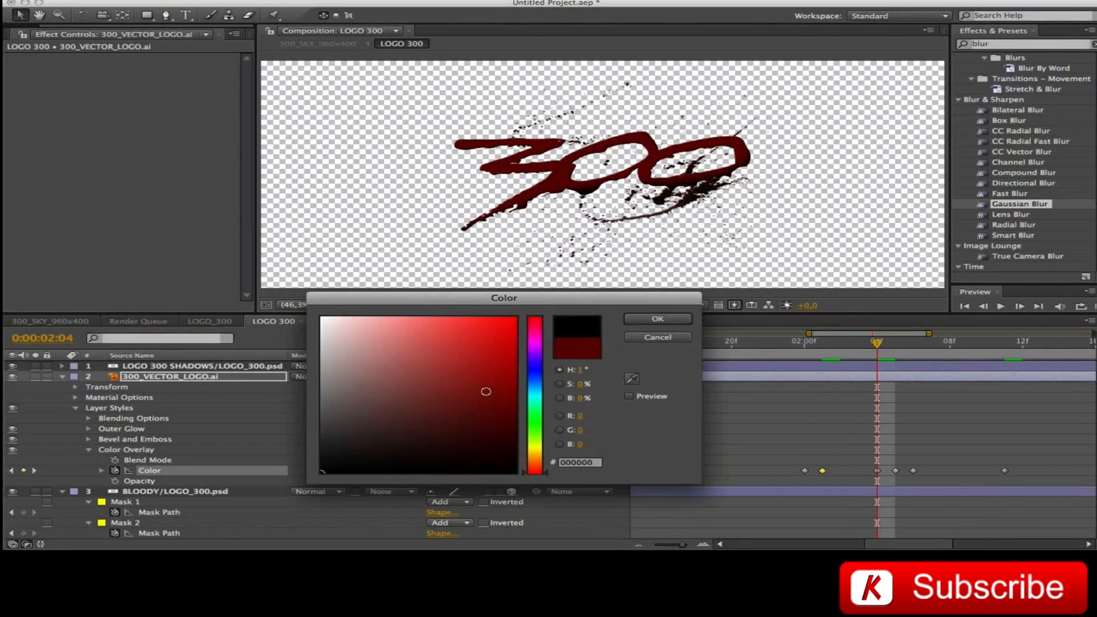
click(658, 319)
drag(875, 345, 914, 343)
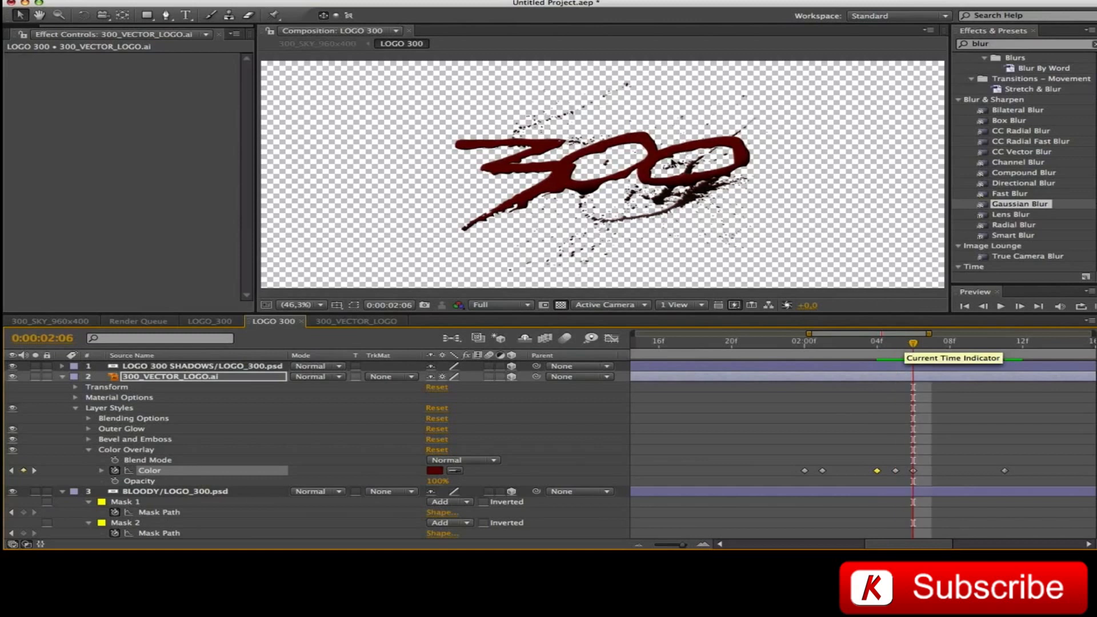
click(435, 470)
click(321, 472)
click(657, 319)
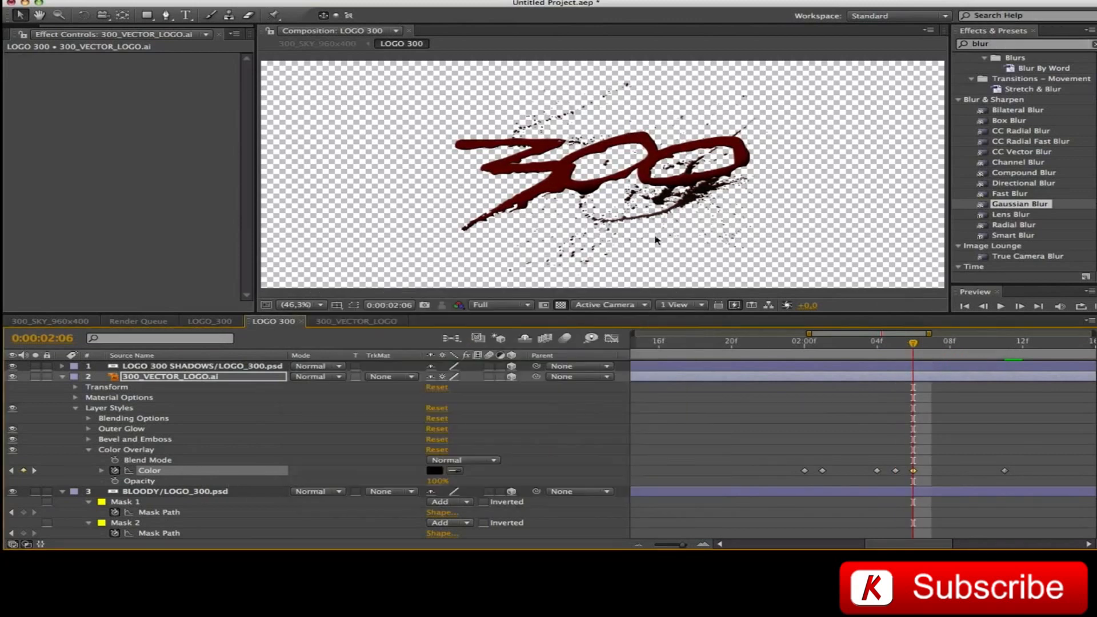
Turn off the transparency grid to check the logo against the black background at 0:00:02:07
mouse_move(914, 352)
mouse_down()
mouse_move(967, 358)
mouse_move(931, 343)
mouse_up()
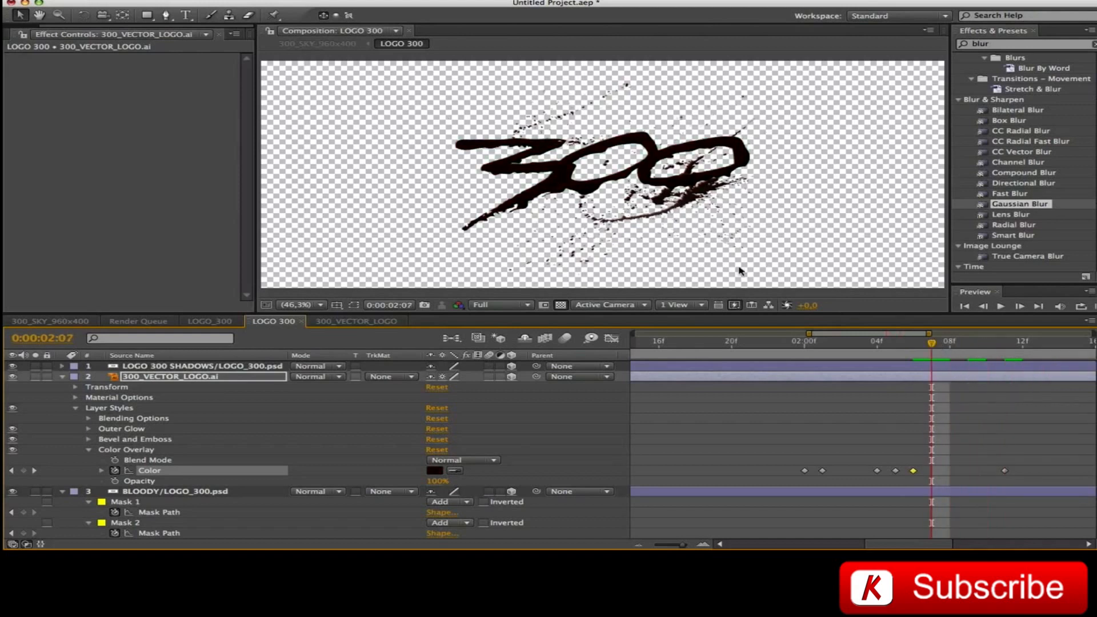
click(544, 306)
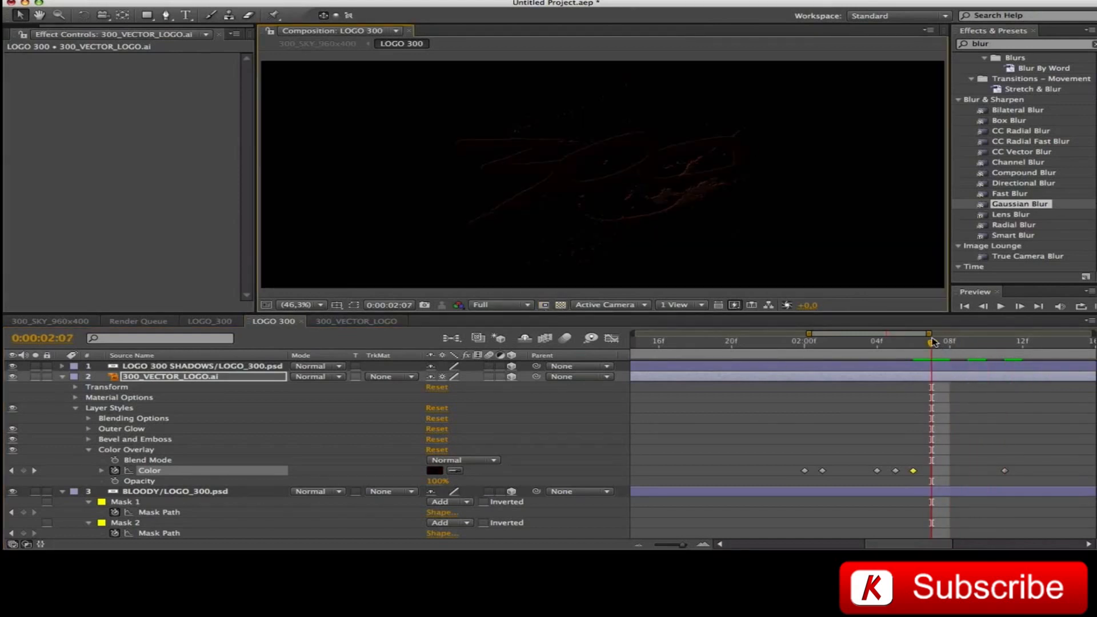